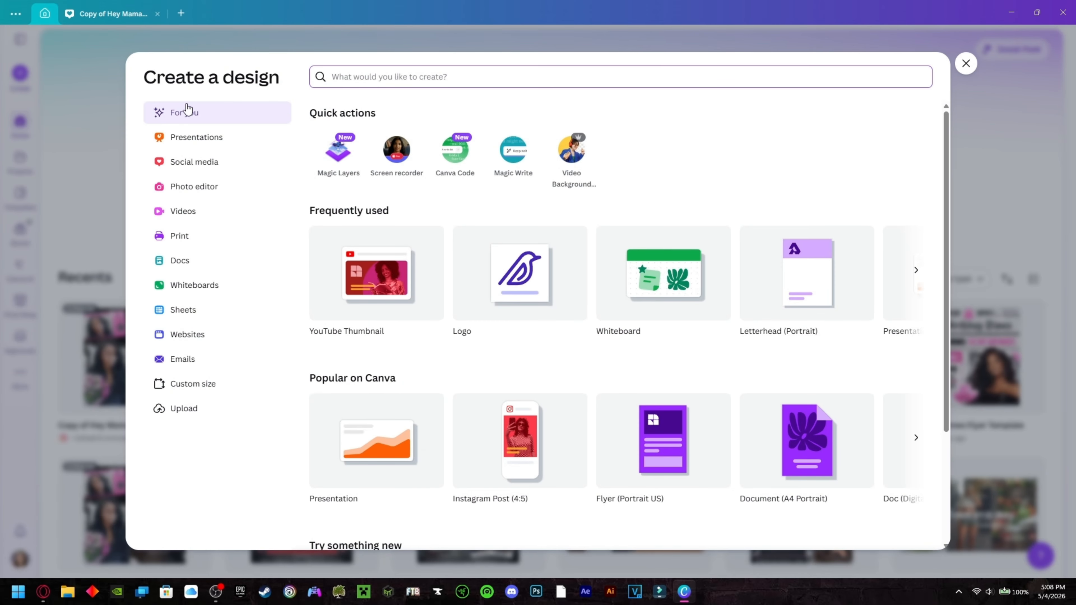
Step: Find the "instagram post square" format and create a blank Instagram Post (Square) design
left_click(233, 167)
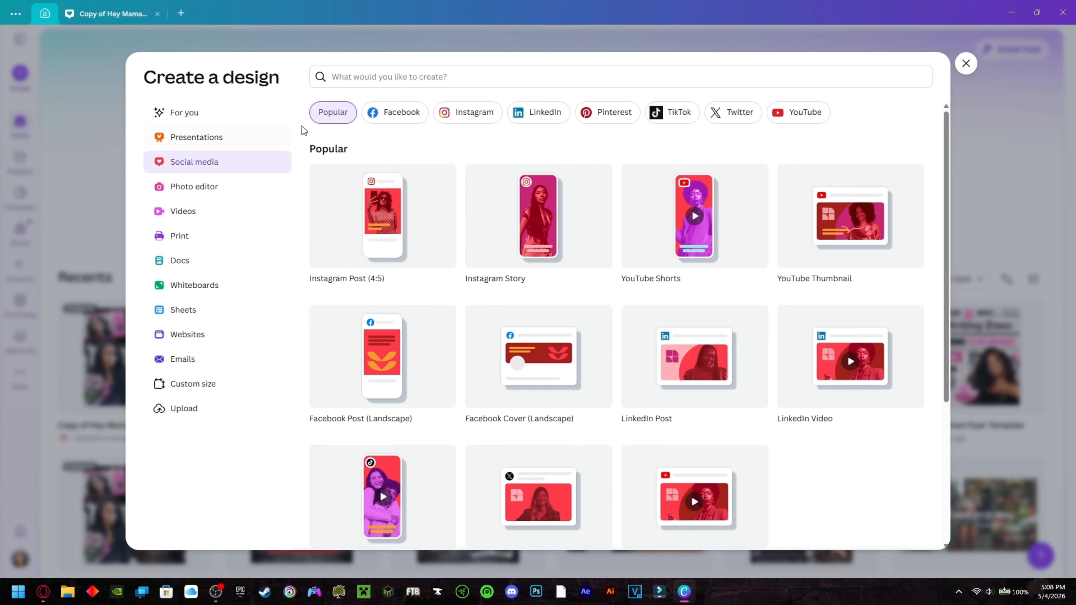
left_click(408, 77)
type("i")
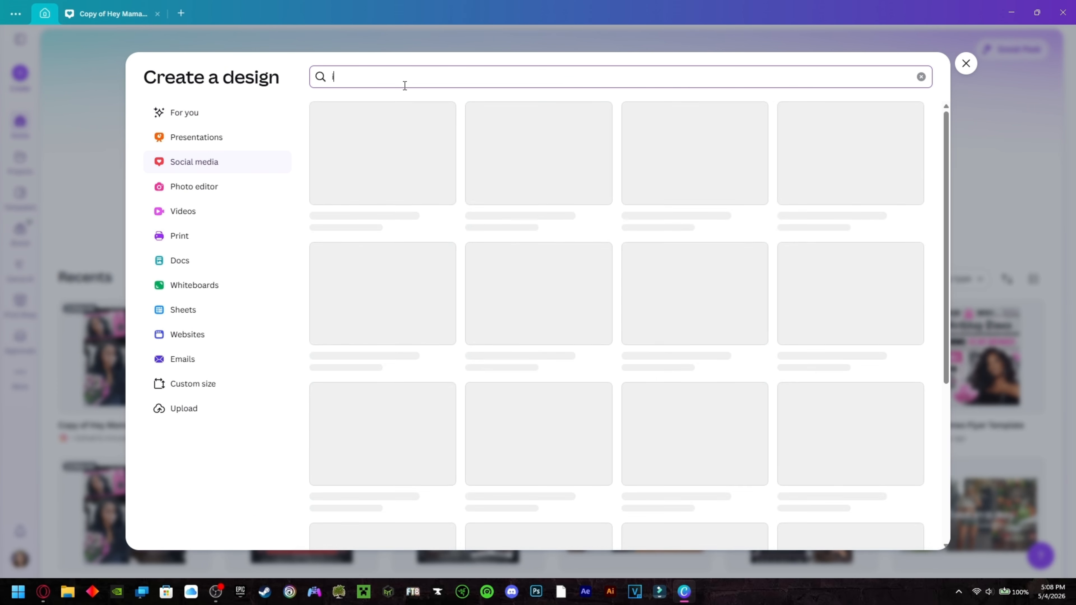
type("nstagram post")
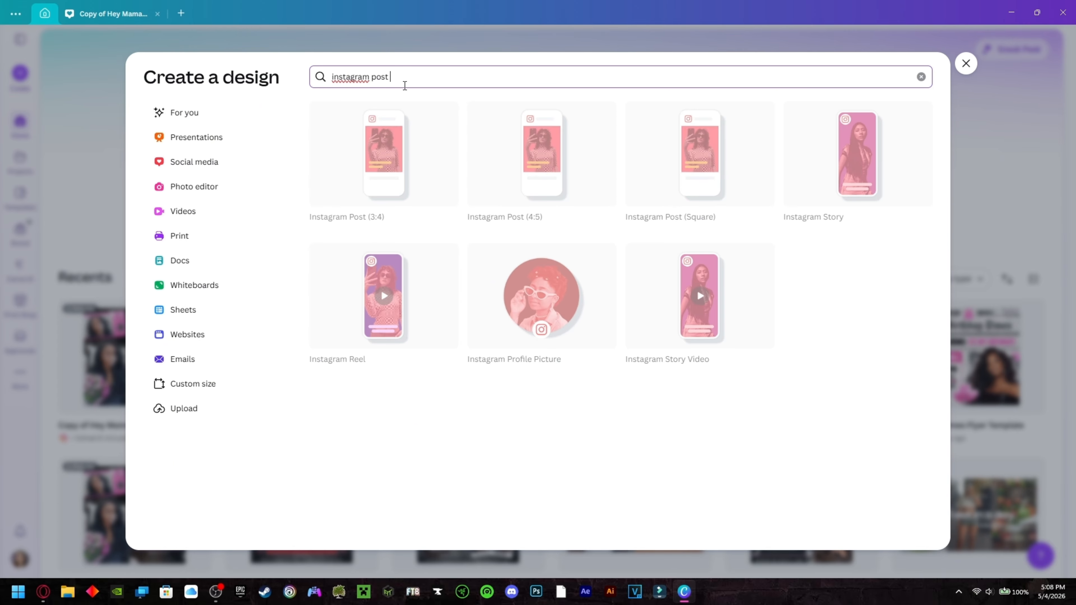
type(" squa")
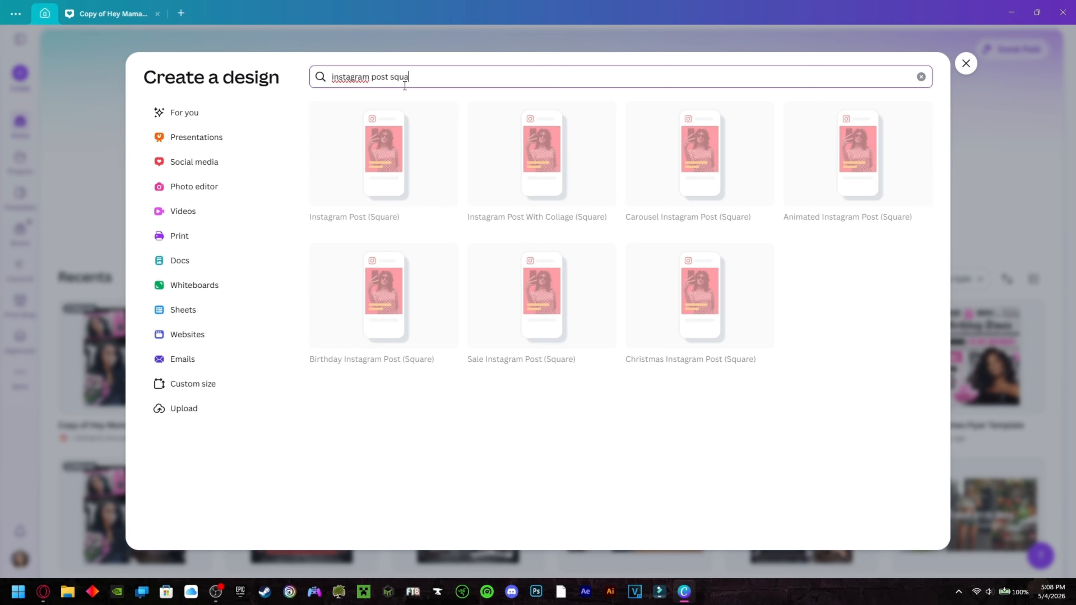
type("re")
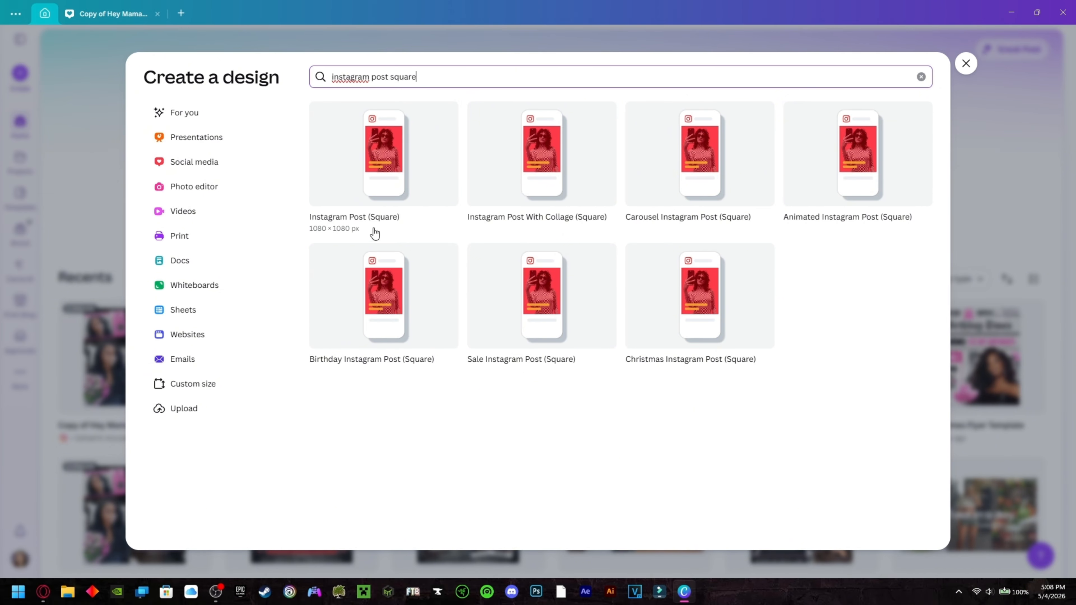
left_click(382, 142)
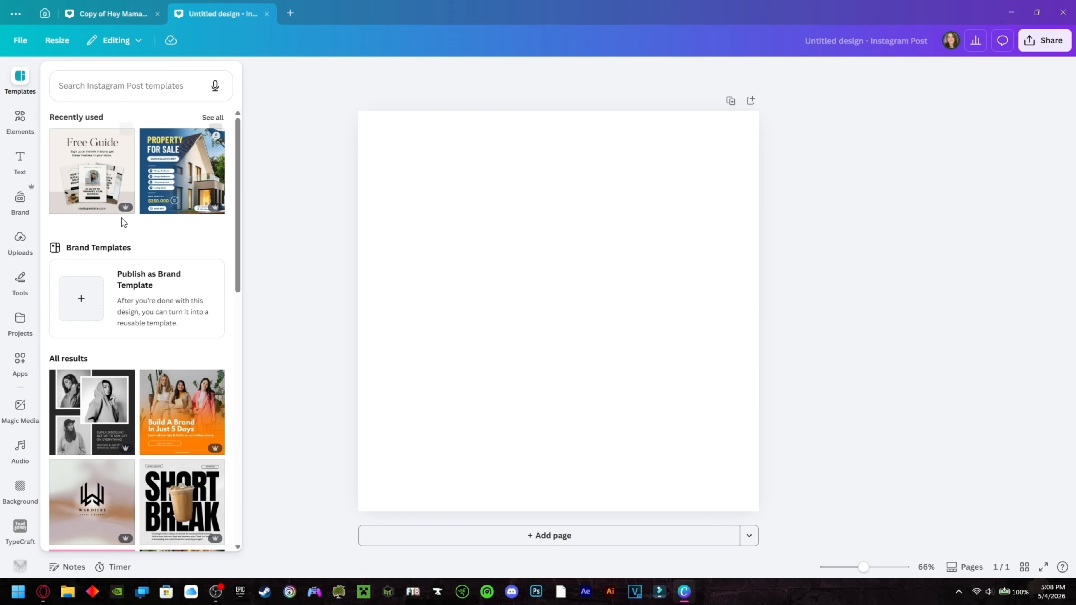
Step: Set the blank page's background colour to solid black
left_click(242, 320)
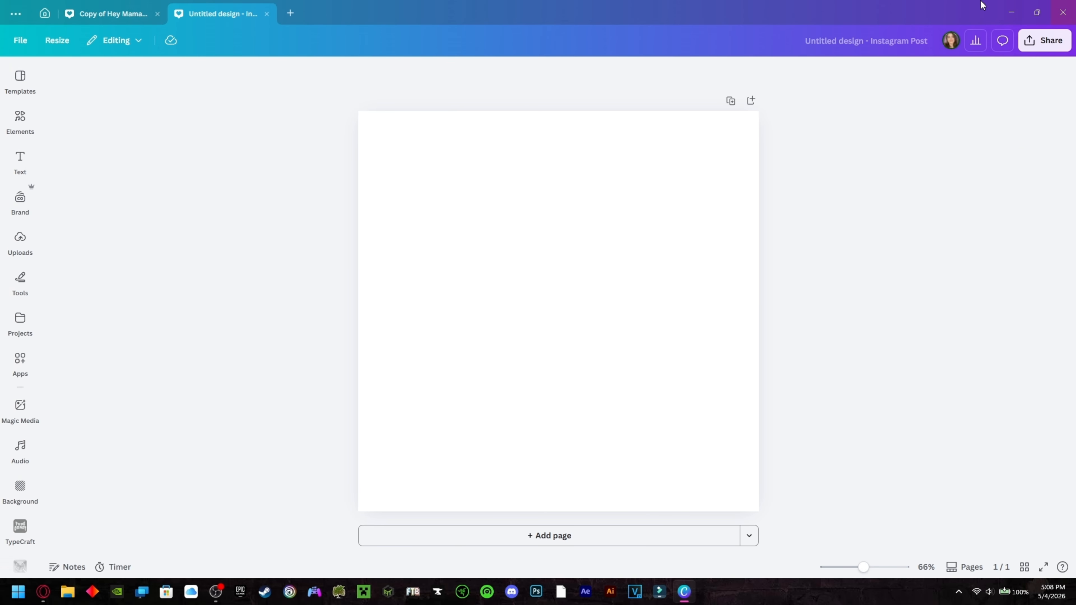
left_click(561, 238)
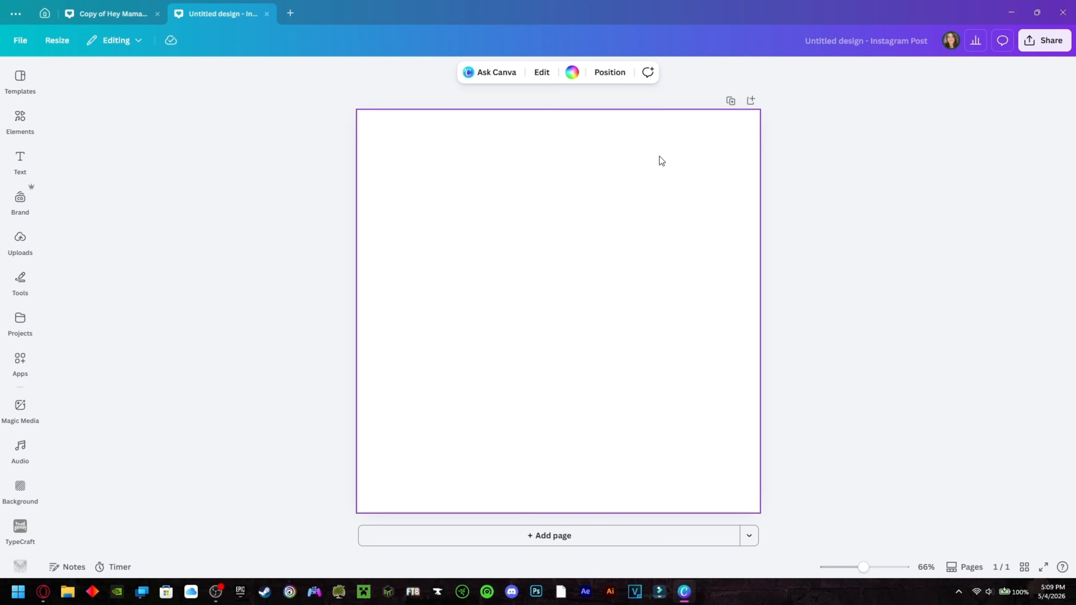
left_click(573, 72)
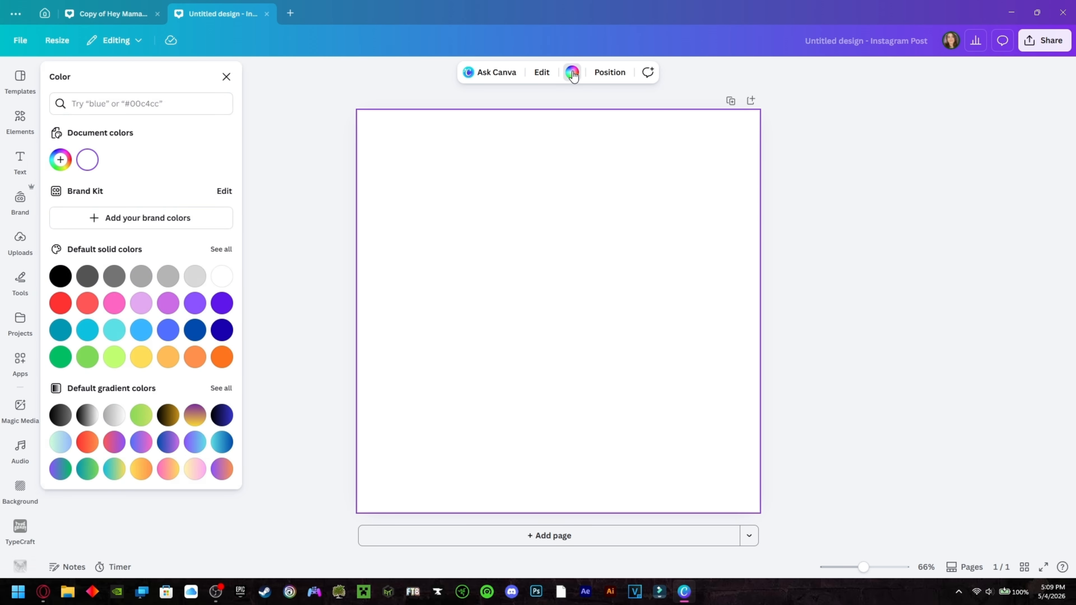
left_click(61, 278)
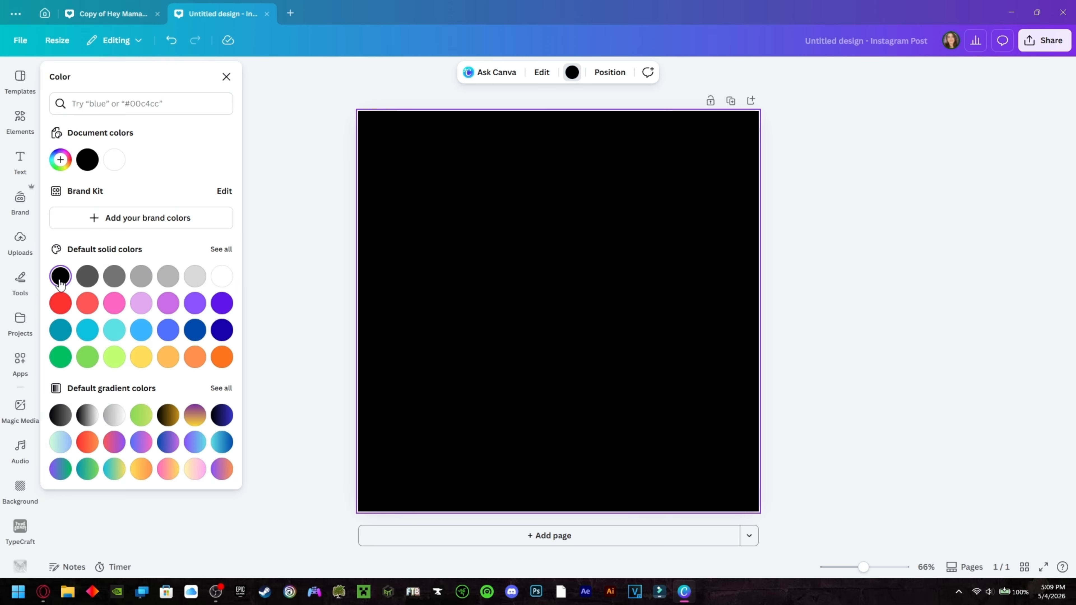
Step: Place the uploaded photo of two women back to back on the page and stretch it to cover the whole canvas
left_click(20, 244)
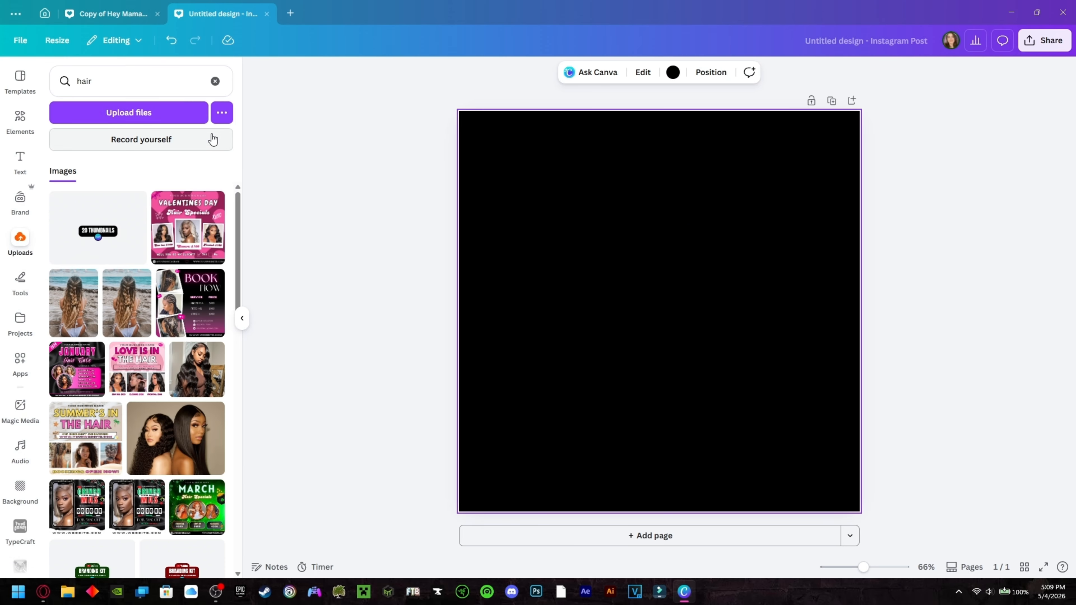
scroll(182, 384, "down", 1)
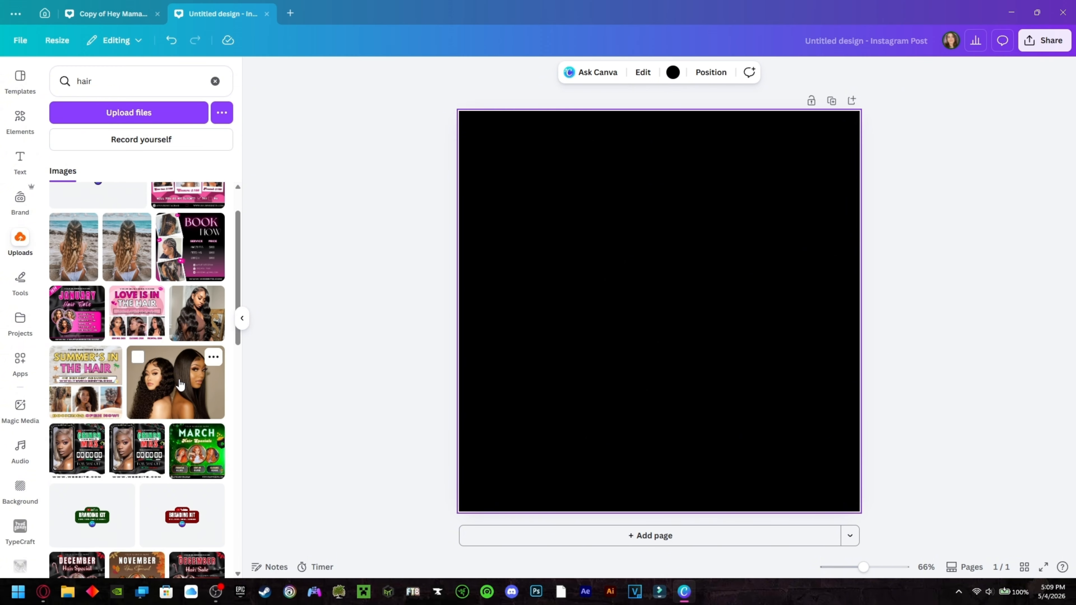
left_click(180, 384)
left_click(241, 318)
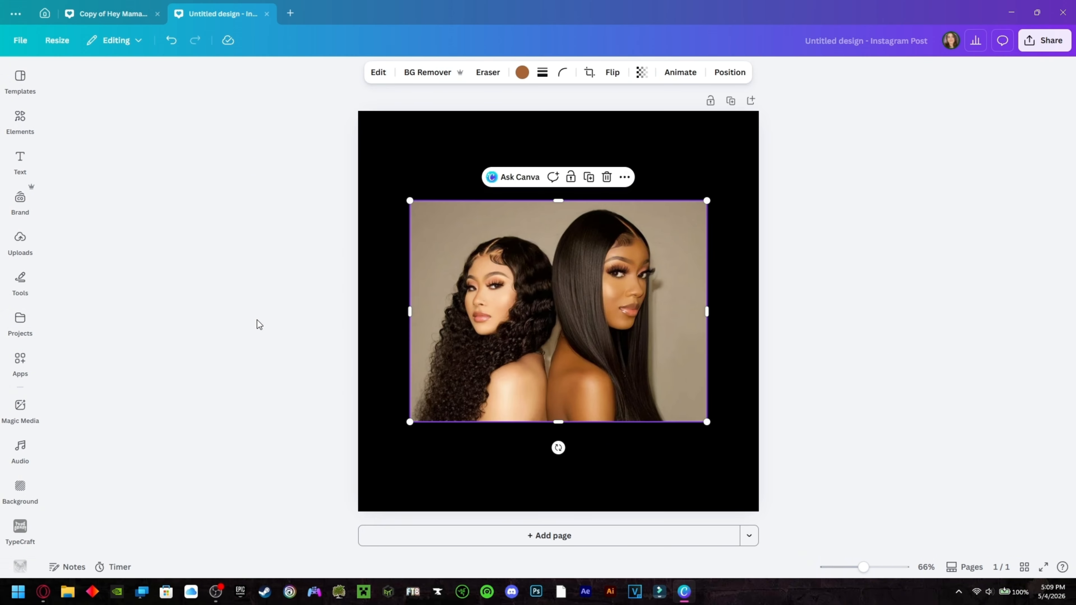
left_click_drag(536, 323, 490, 229)
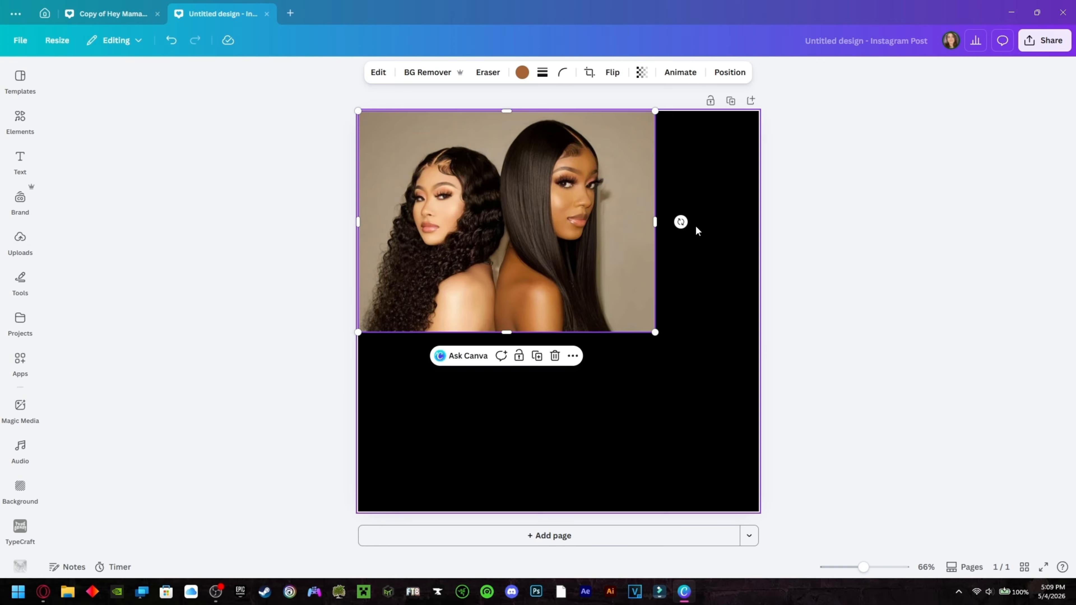
left_click_drag(655, 221, 759, 222)
left_click_drag(559, 332, 571, 507)
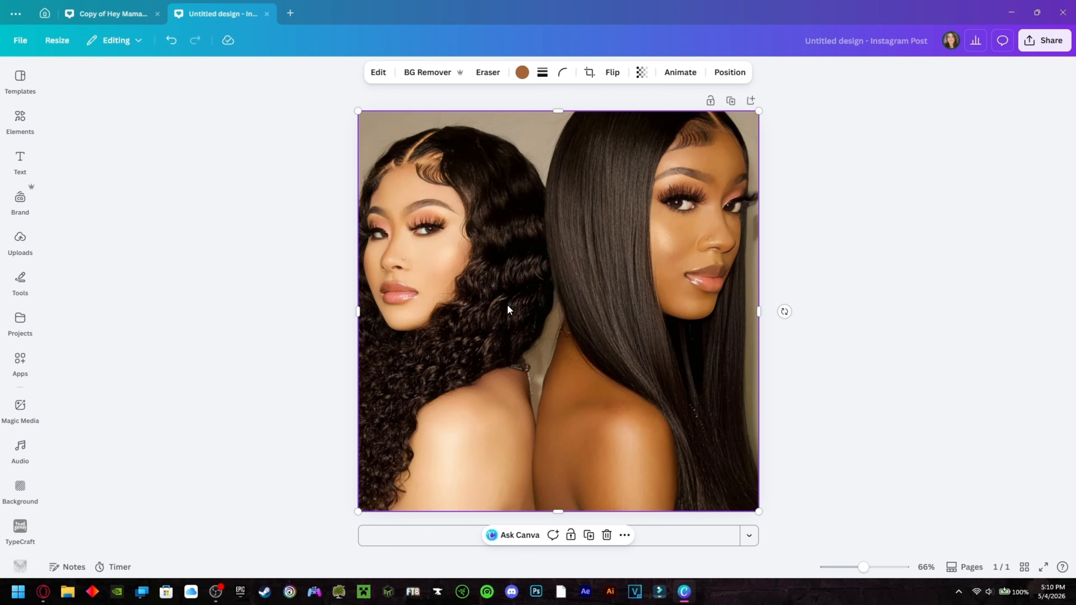
Step: Adjust the photo's crop by scaling and repositioning it inside the square frame so both women's heads fit fully in view
double_click(513, 313)
left_click_drag(514, 315, 517, 353)
left_click_drag(872, 92, 851, 111)
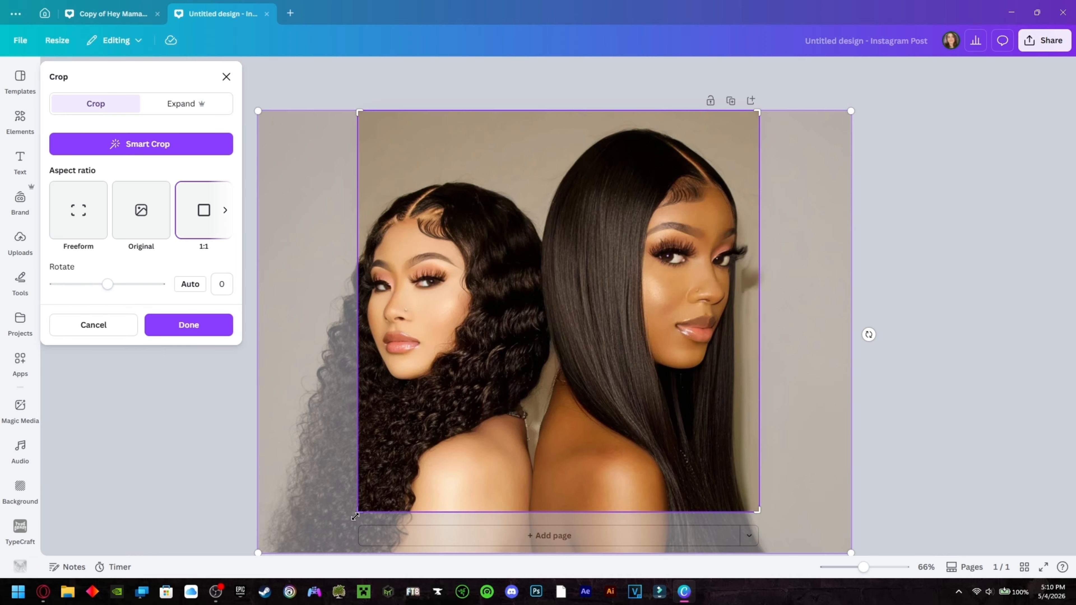
left_click_drag(247, 557, 303, 514)
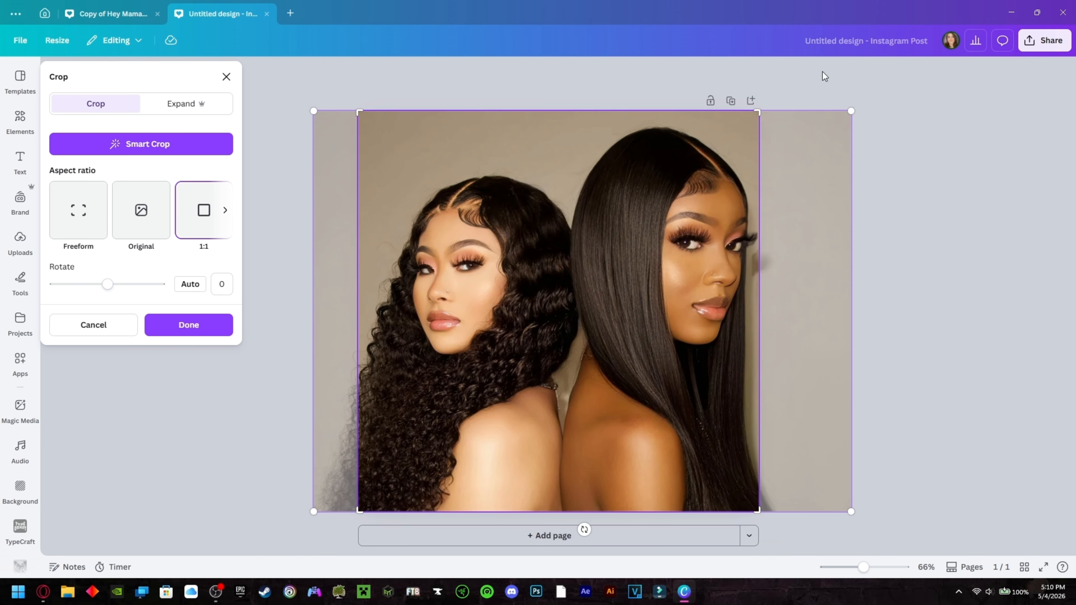
left_click_drag(313, 111, 353, 207)
left_click_drag(836, 512, 650, 407)
left_click(888, 322)
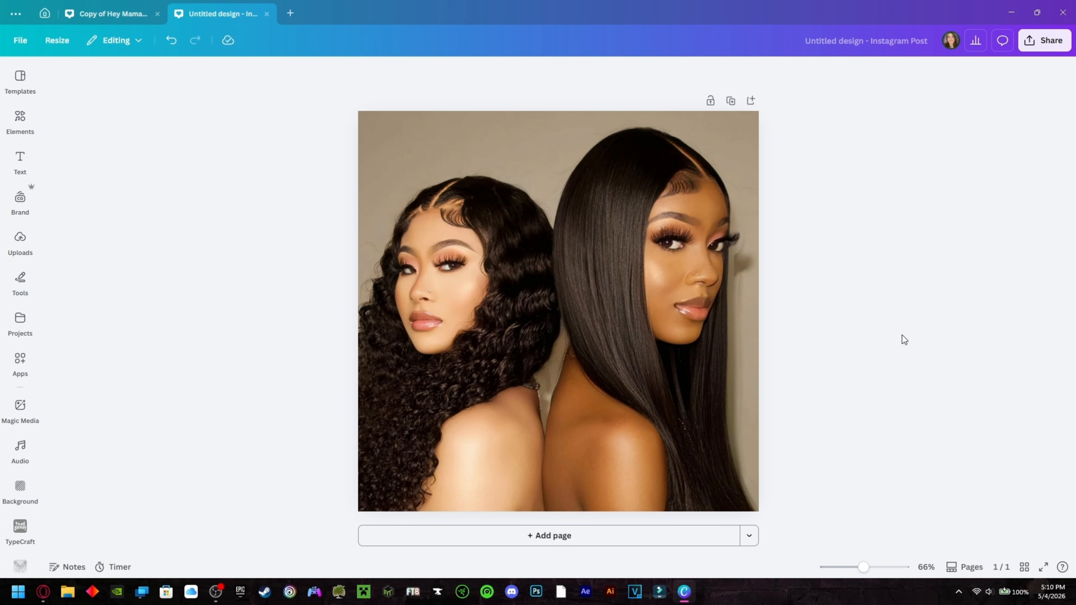
Step: Lower the background photo's transparency setting to 25
left_click(732, 201)
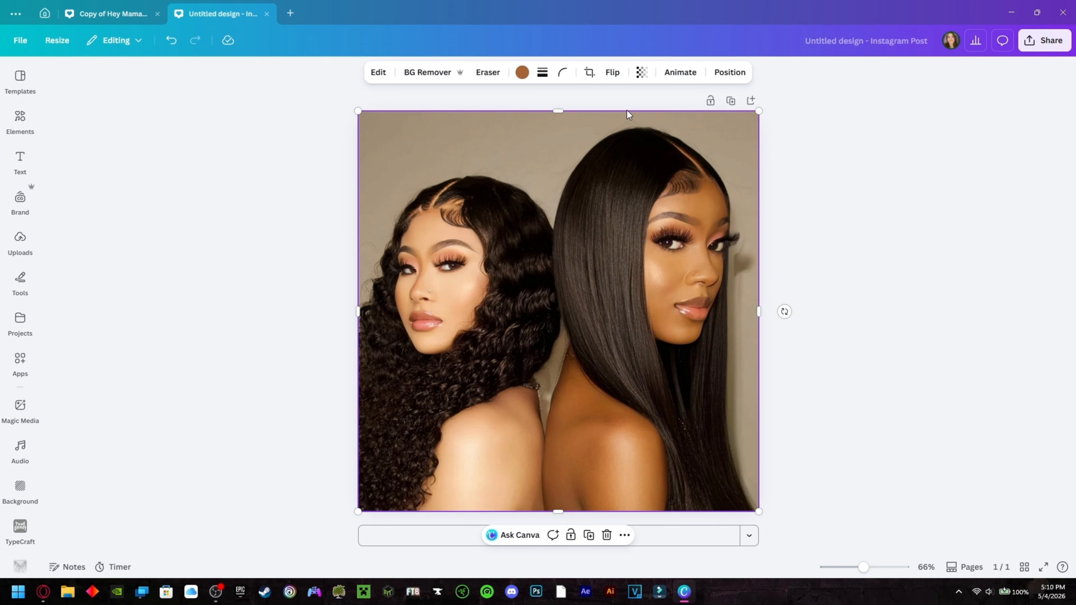
left_click(641, 73)
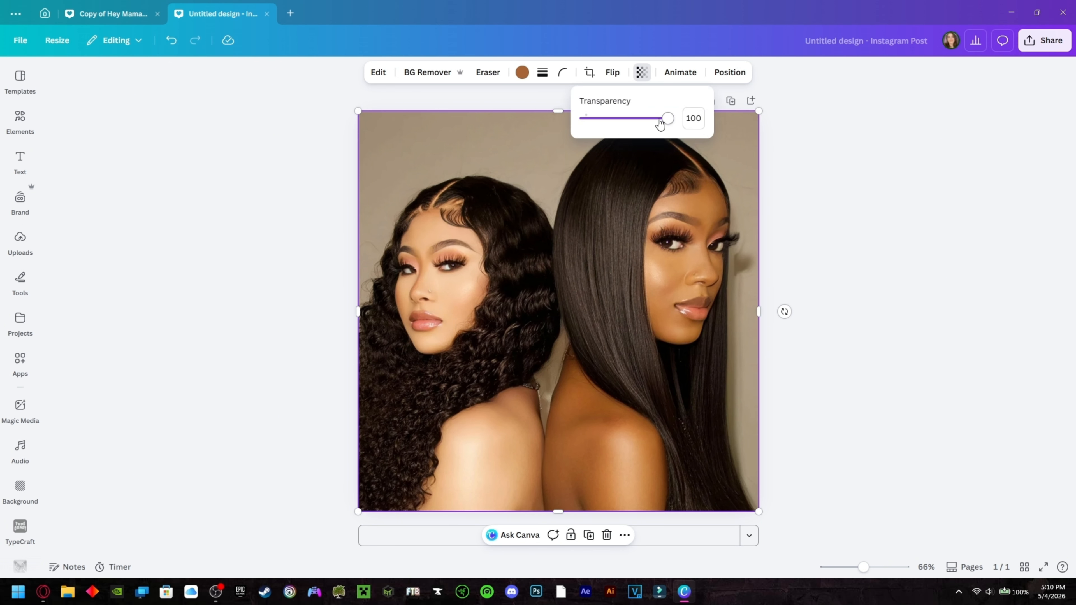
left_click_drag(672, 121, 606, 132)
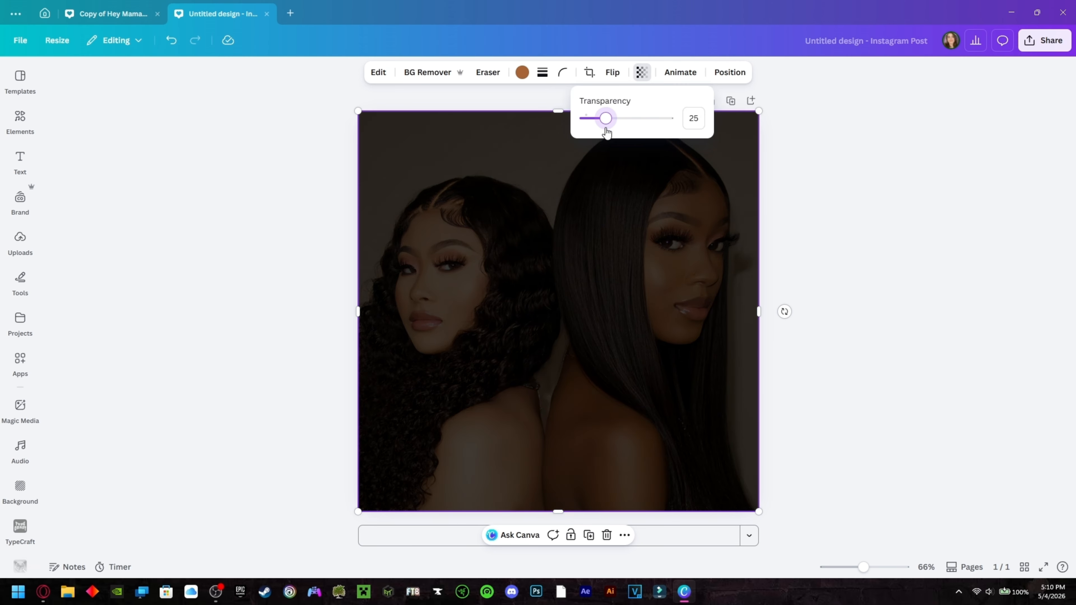
left_click(932, 200)
left_click(930, 198)
Step: Search the element library for "pink camera"
left_click(20, 160)
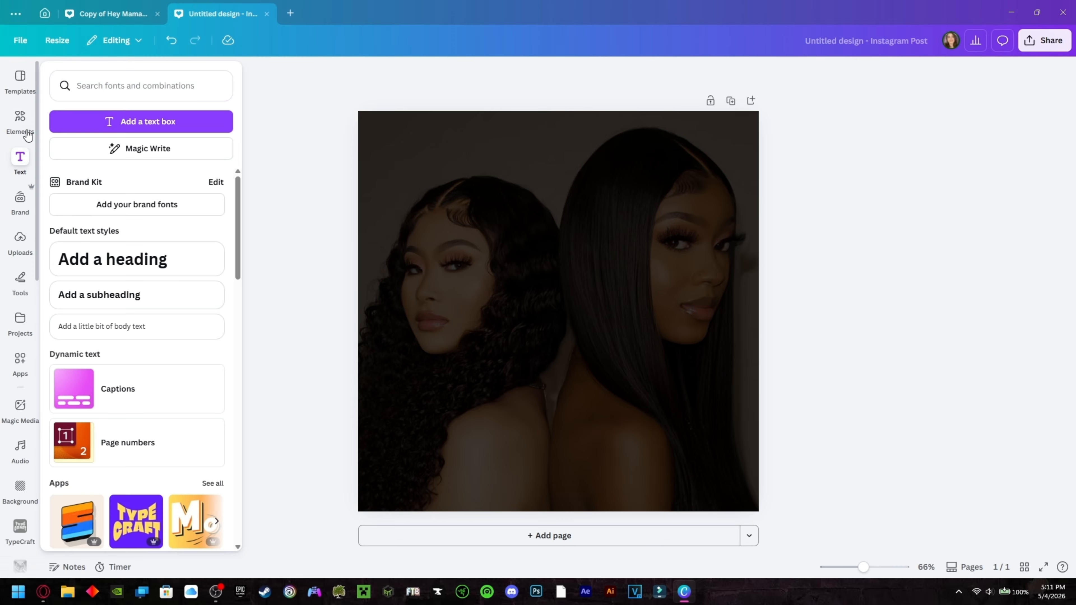
left_click(27, 132)
left_click(125, 85)
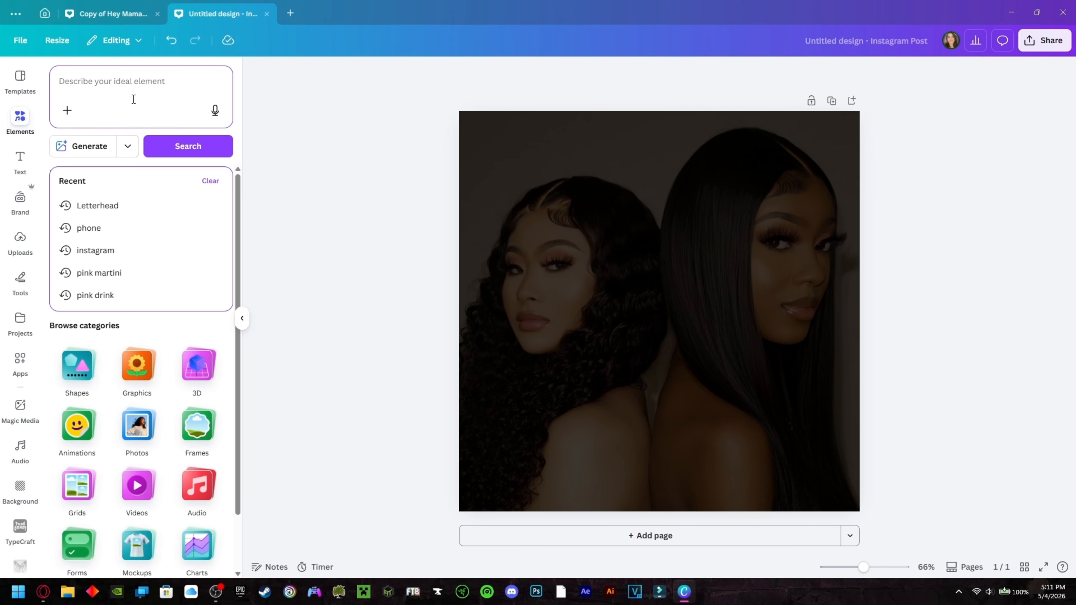
type("pink")
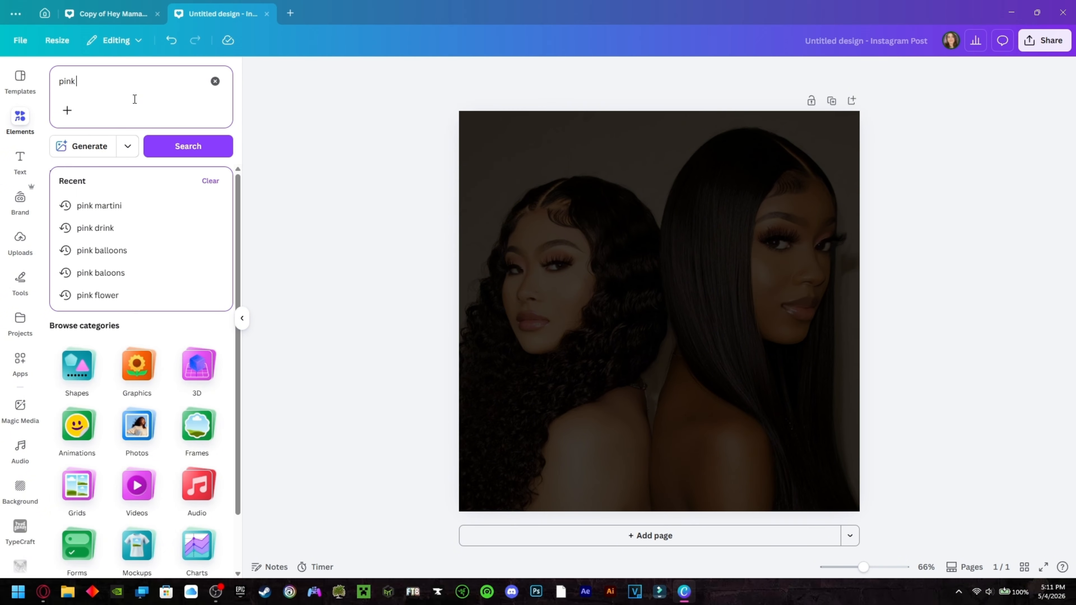
type(" camera")
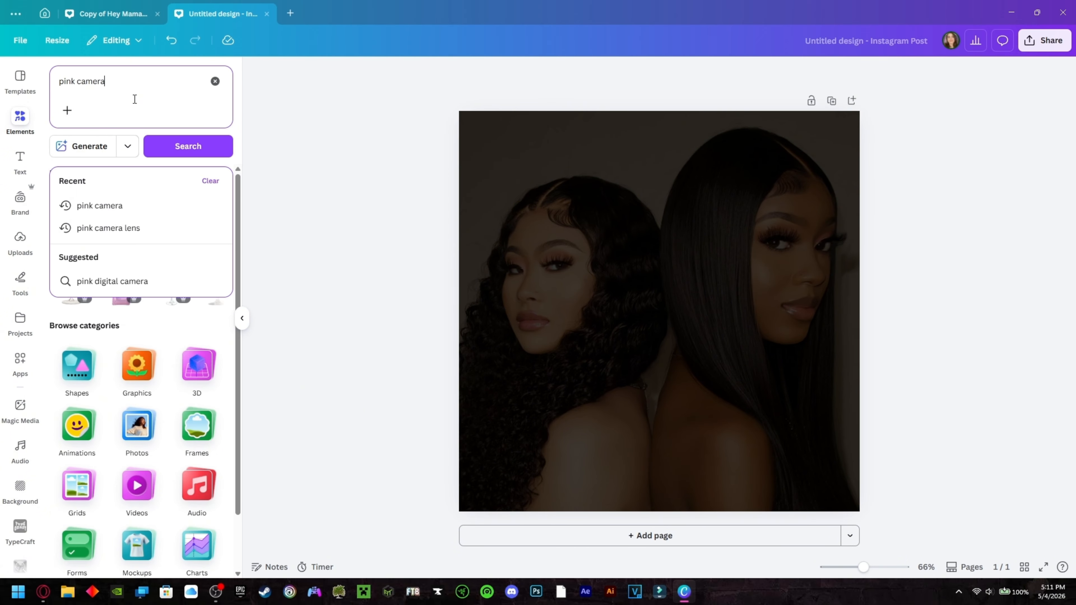
key("Return")
Step: Browse the photo results and add the pink compact camera with the black screen to the page
left_click(212, 279)
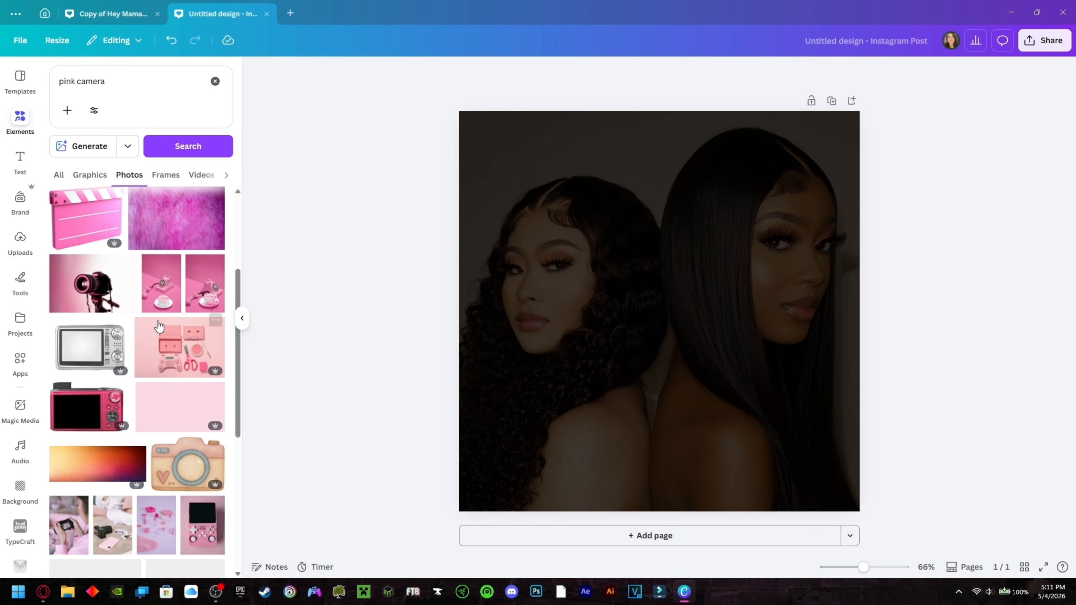
scroll(128, 318, "down", 3)
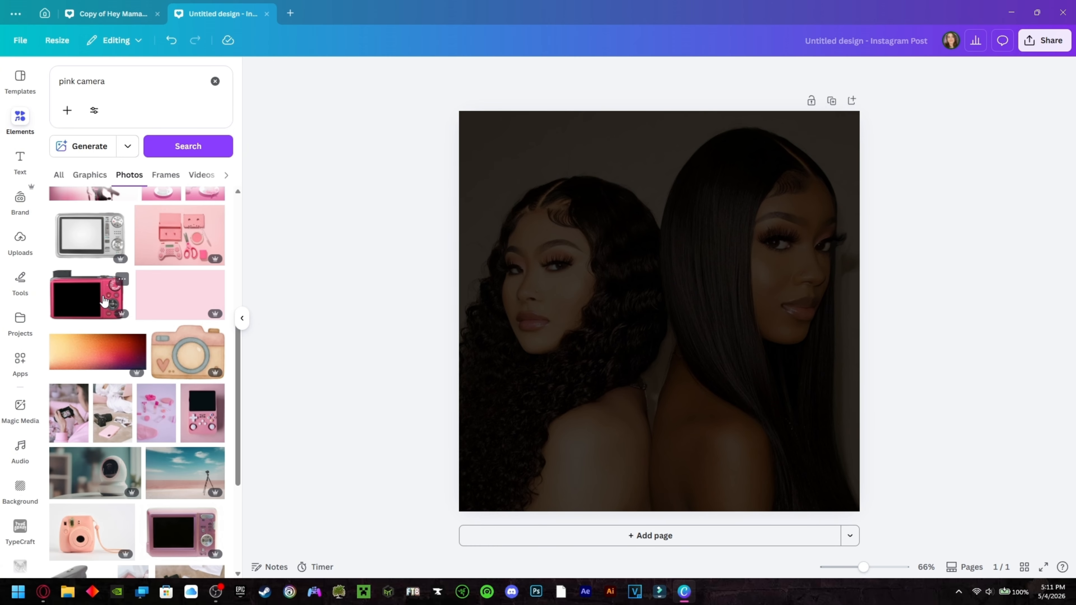
mouse_move(121, 315)
left_click(76, 299)
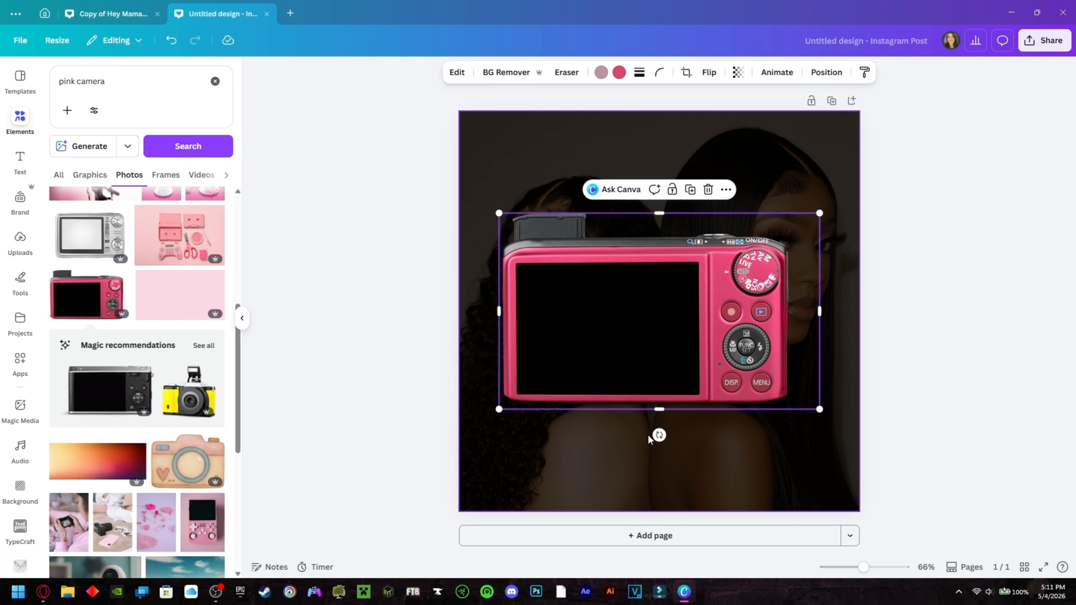
Step: Tilt the camera slightly counterclockwise, shrink it, and place it in the page's upper-left corner, partly past the left edge
left_click_drag(660, 435, 695, 459)
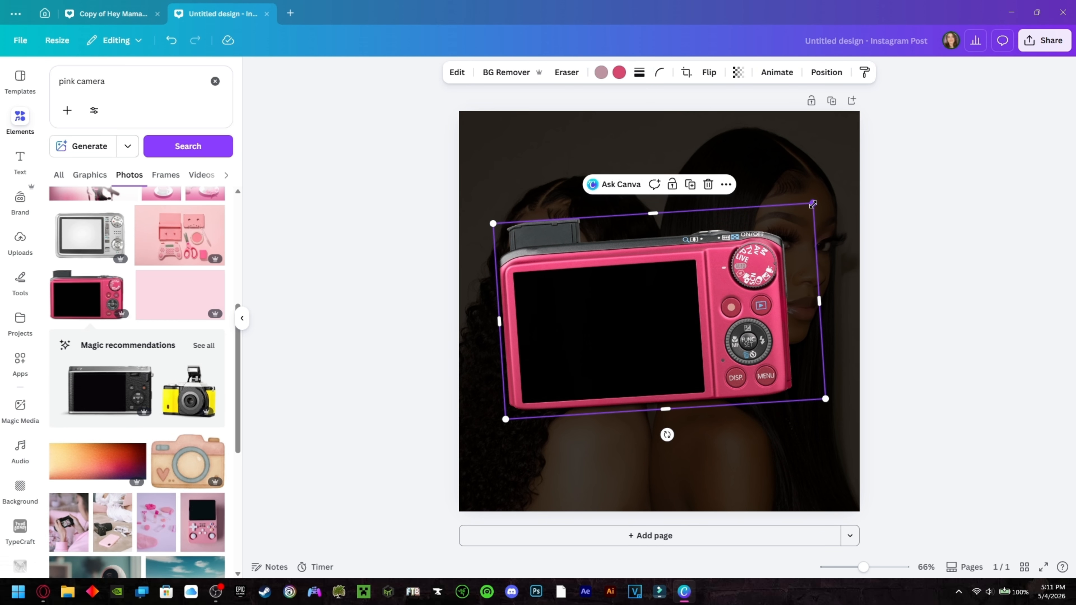
left_click_drag(813, 205, 769, 240)
left_click_drag(700, 304, 614, 187)
left_click_drag(672, 121, 619, 150)
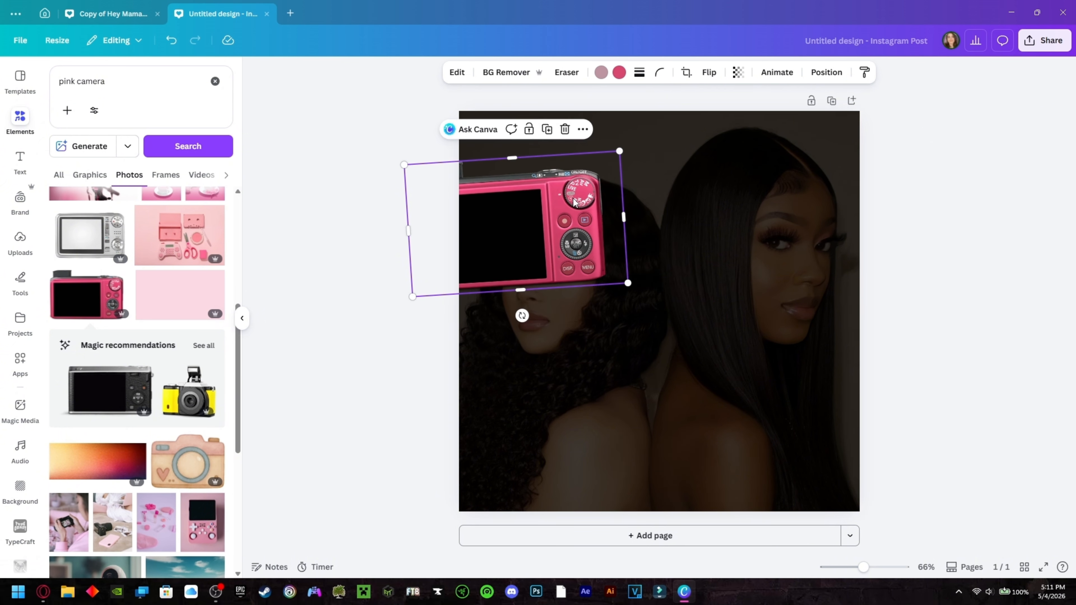
left_click_drag(574, 202, 578, 171)
left_click(390, 107)
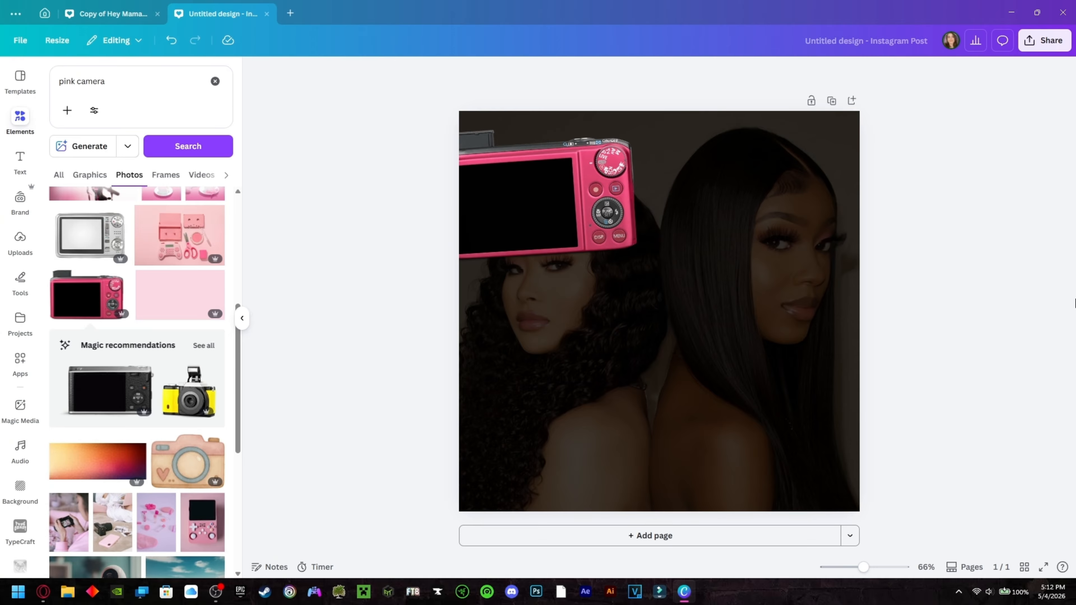
Step: Recolour the camera's dark pink body to #FF52CC
left_click(627, 191)
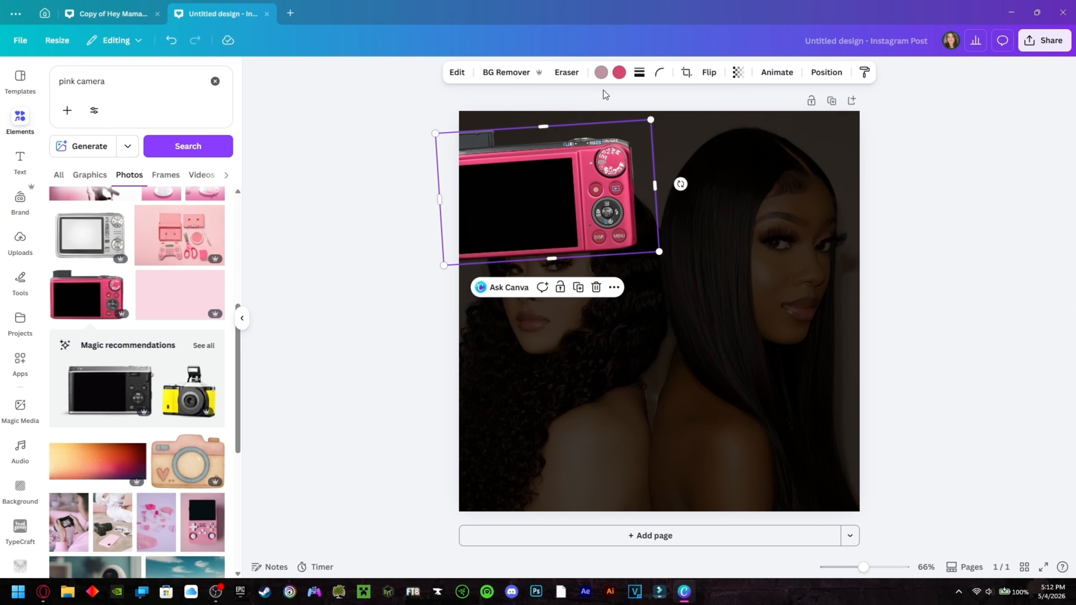
left_click(620, 73)
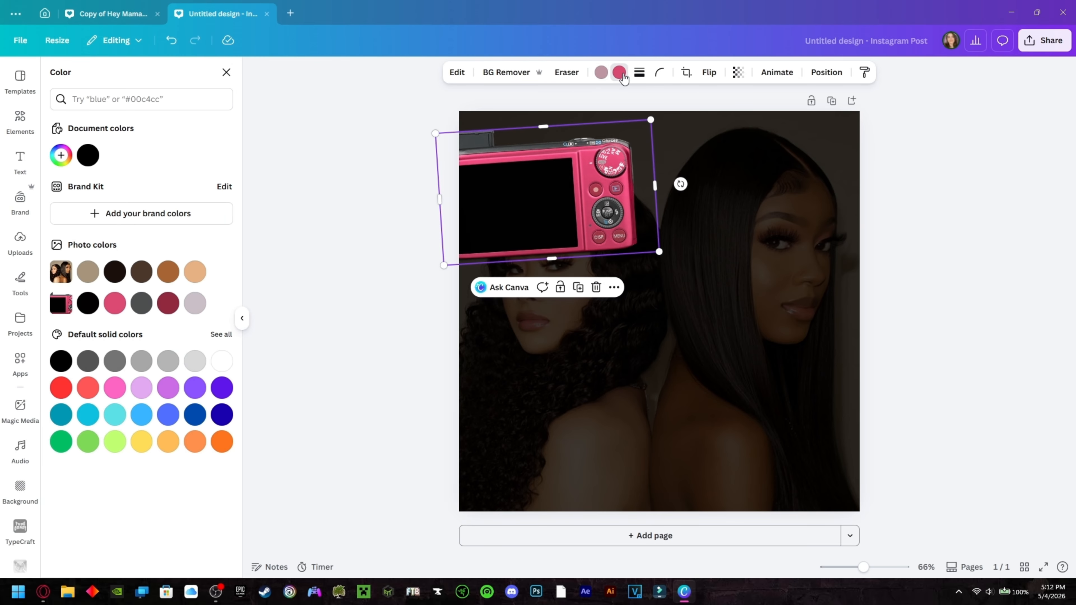
left_click(61, 156)
right_click(100, 283)
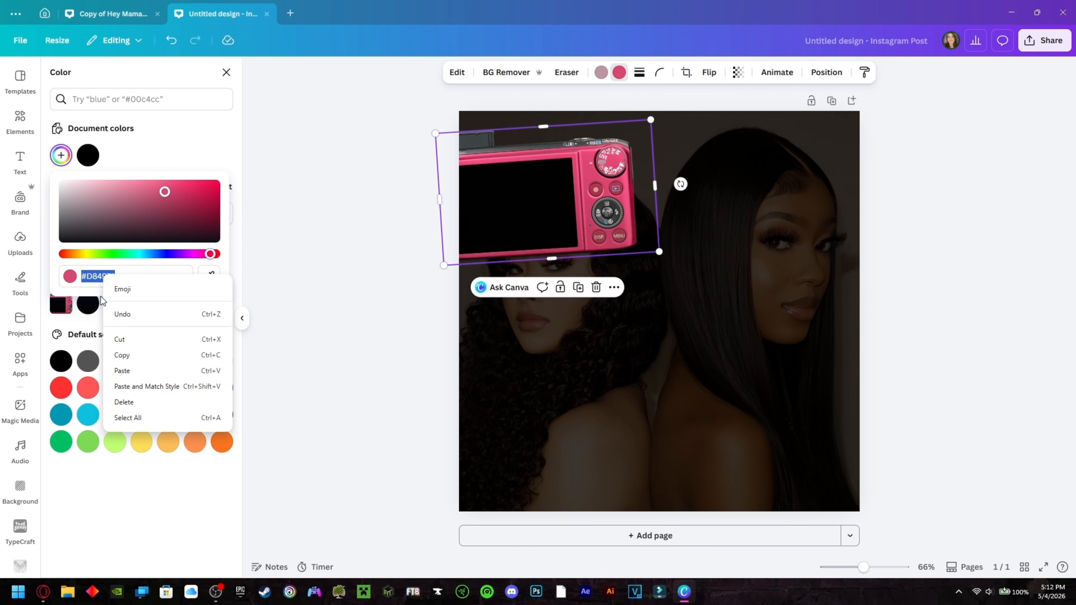
left_click(142, 368)
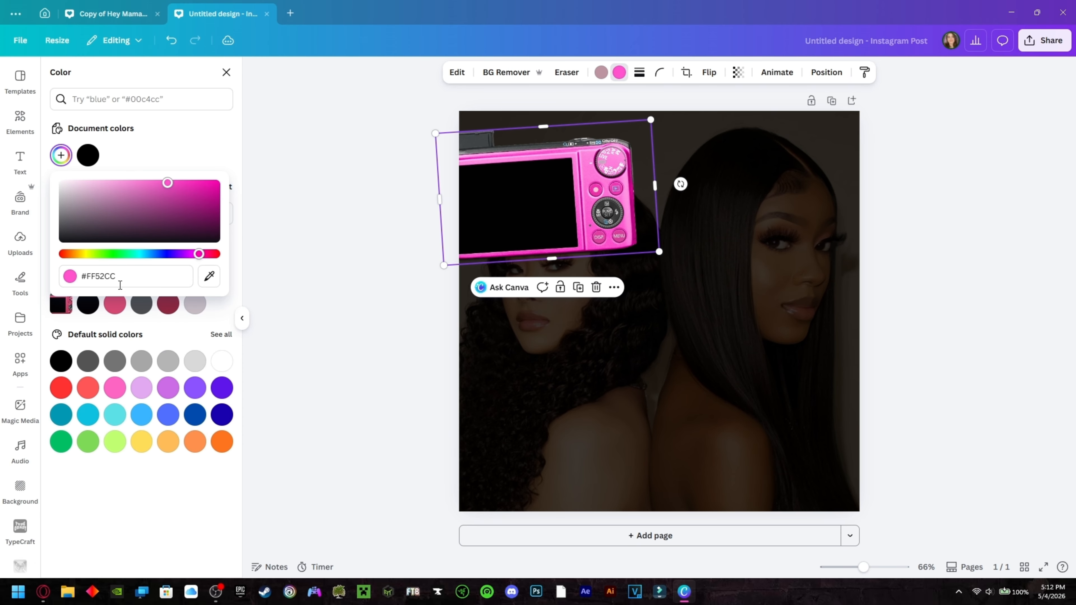
Step: Clear the uploads search and add the uploaded photo of the woman with long black curls against a light wall
left_click(286, 335)
left_click(20, 244)
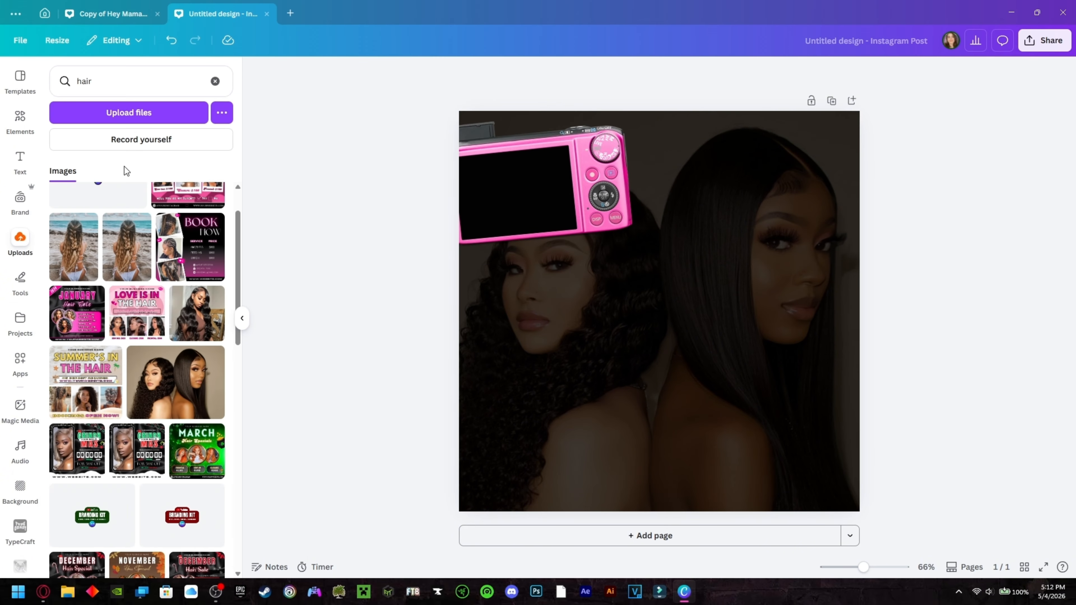
left_click(215, 81)
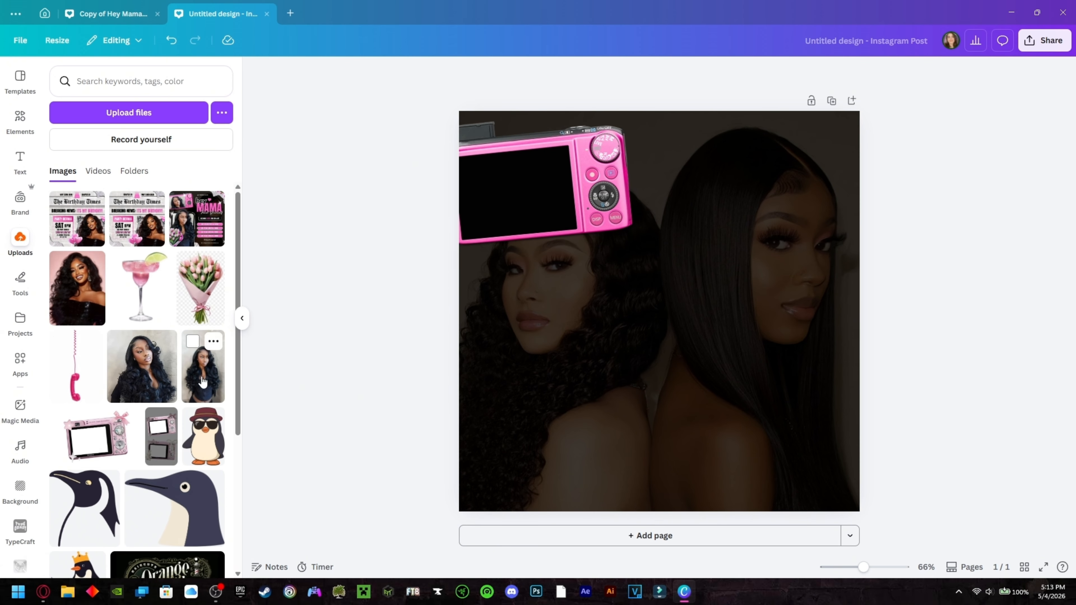
left_click(151, 379)
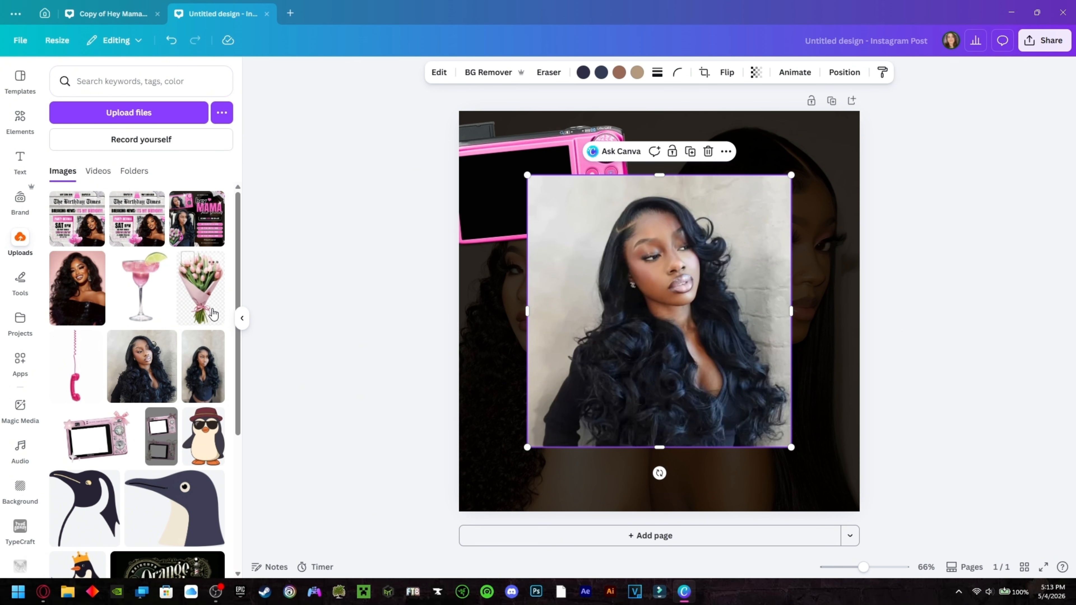
left_click(242, 318)
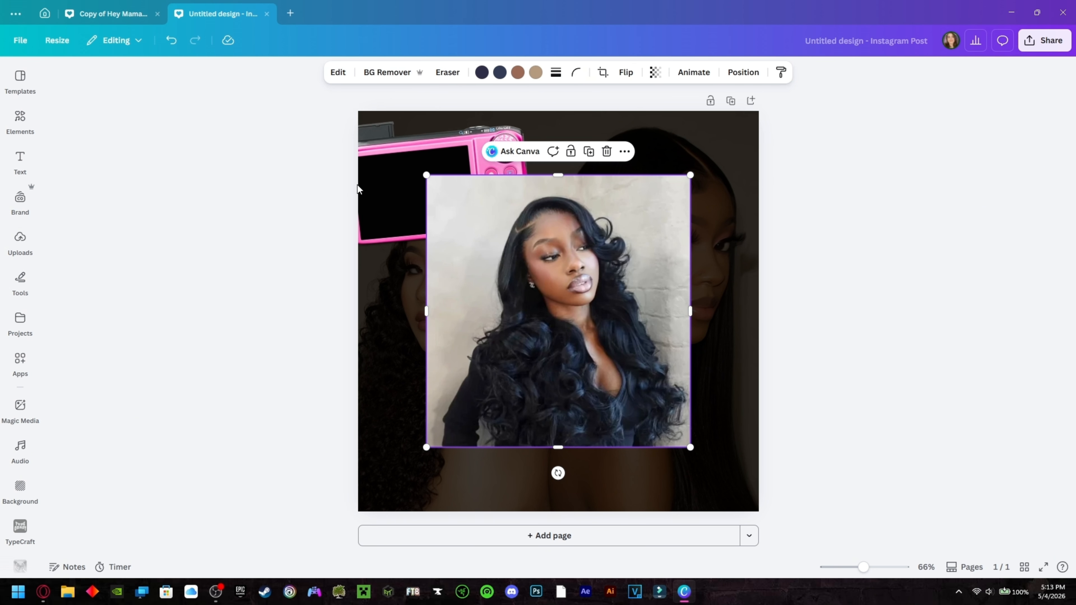
Step: Crop the photo's top and bottom edges to a landscape shape around her head and shoulders and move it over the camera
left_click_drag(555, 177, 555, 194)
left_click_drag(559, 447, 586, 342)
left_click_drag(584, 301, 525, 266)
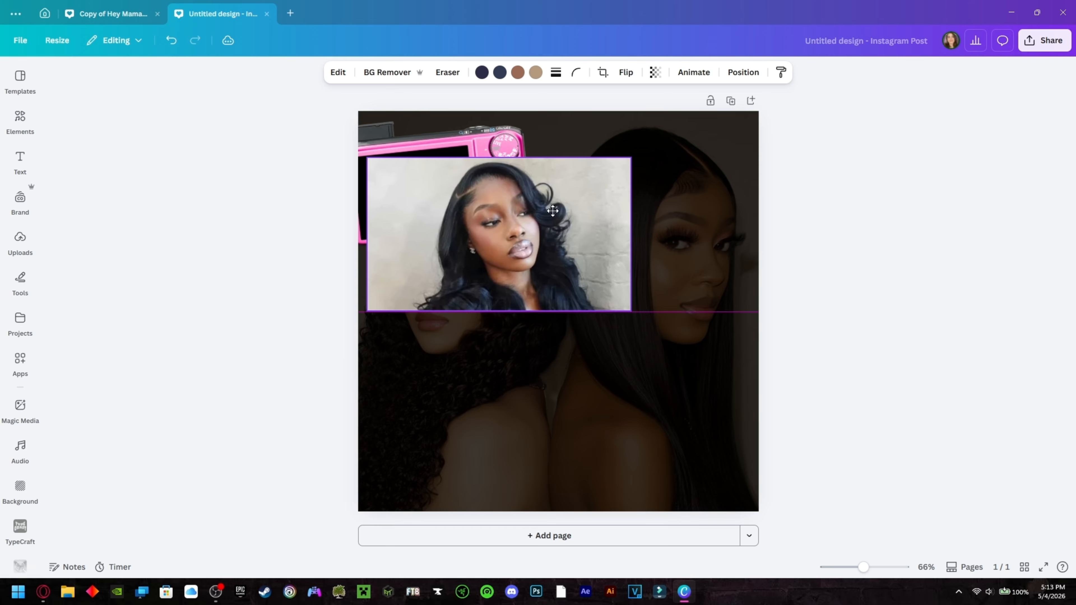
Step: Tilt the photo counterclockwise to match the camera, shrink it, and place it over the camera's black screen
left_click_drag(498, 338, 514, 335)
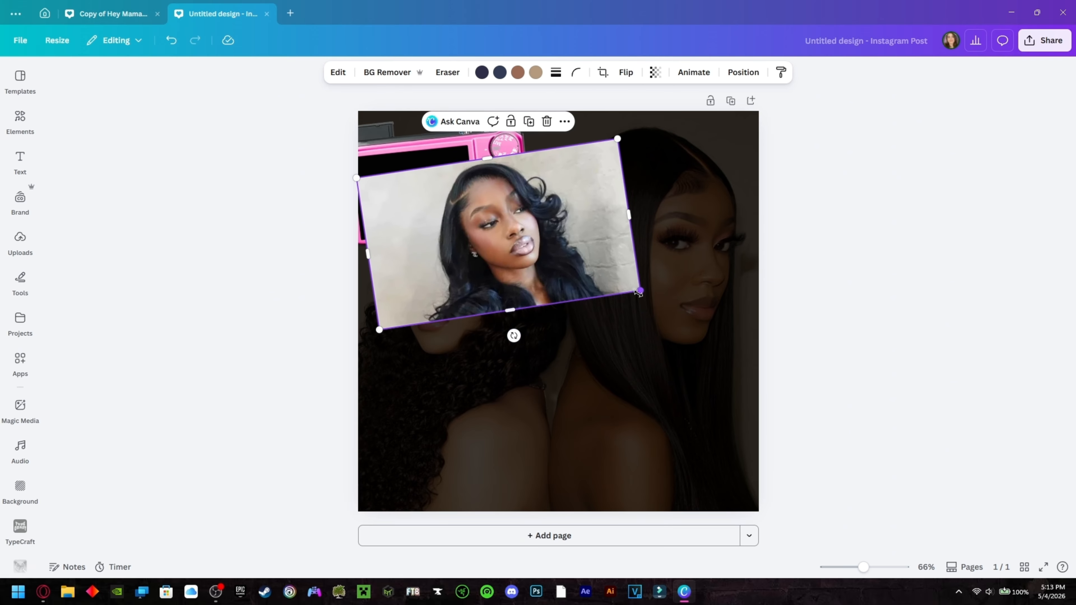
left_click_drag(633, 292, 546, 263)
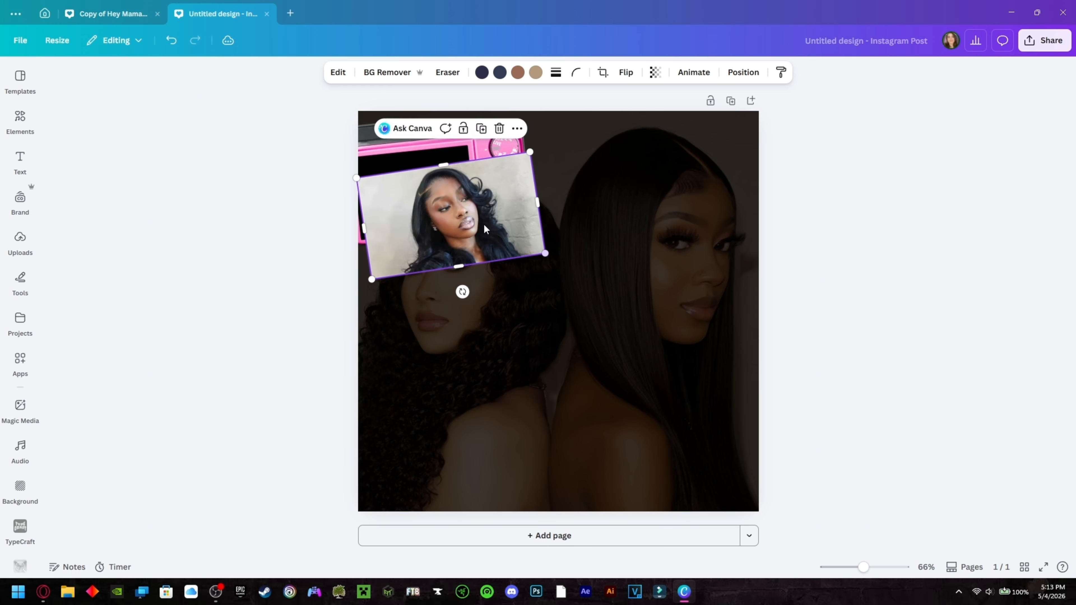
left_click_drag(484, 224, 426, 205)
double_click(437, 203)
left_click(865, 212)
left_click(865, 211)
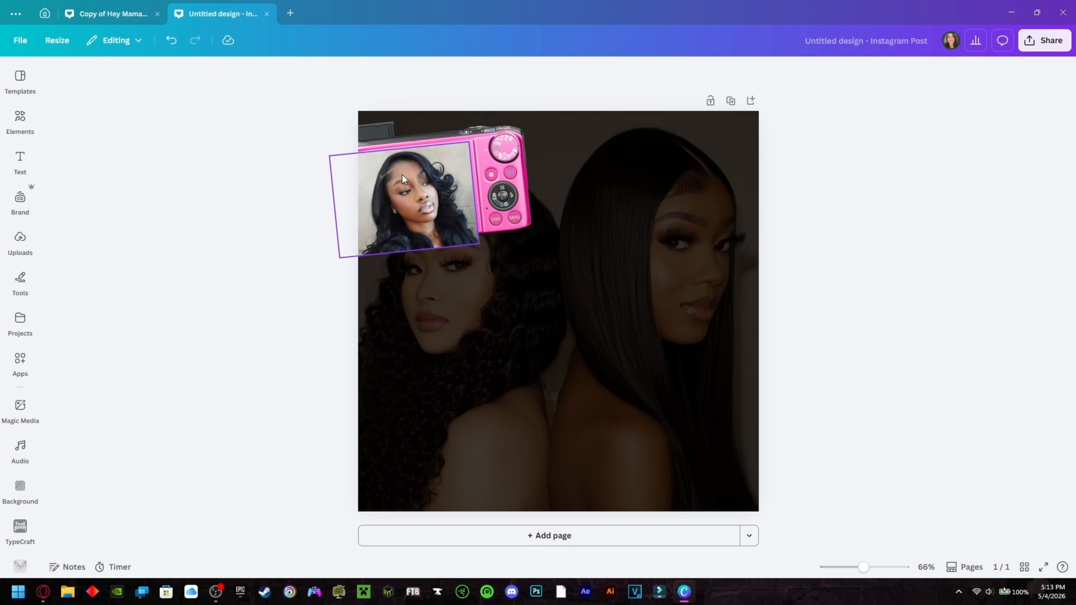
Step: Trim the photo's bottom and top edges to fit the camera screen, and scale the image down slightly inside its crop
left_click(402, 176)
mouse_move(410, 255)
left_mouse_down()
mouse_move(411, 230)
mouse_move(411, 241)
left_mouse_up()
left_click_drag(397, 148, 398, 152)
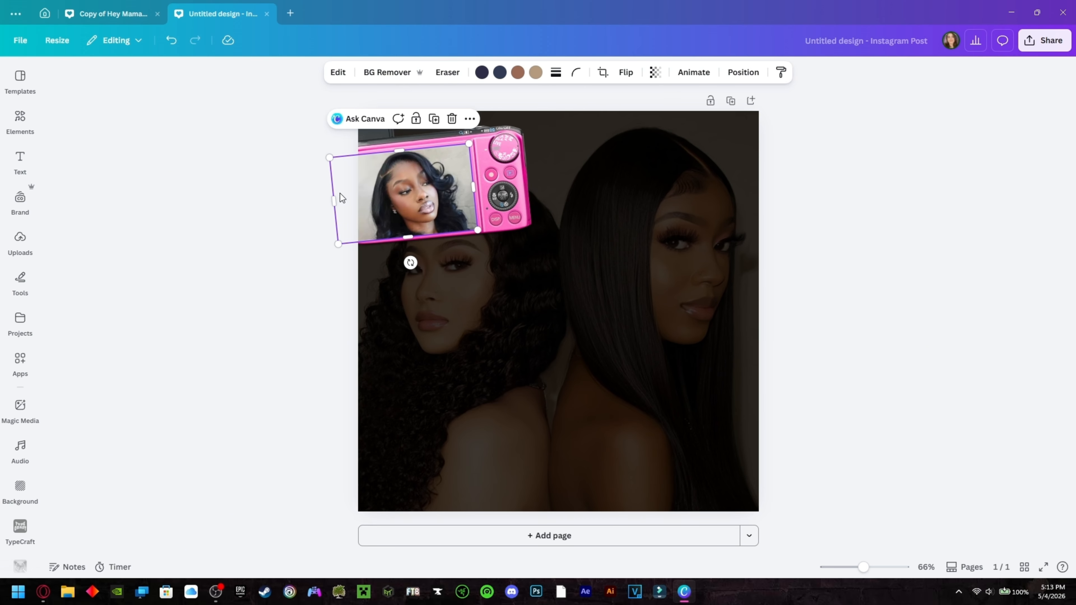
double_click(385, 185)
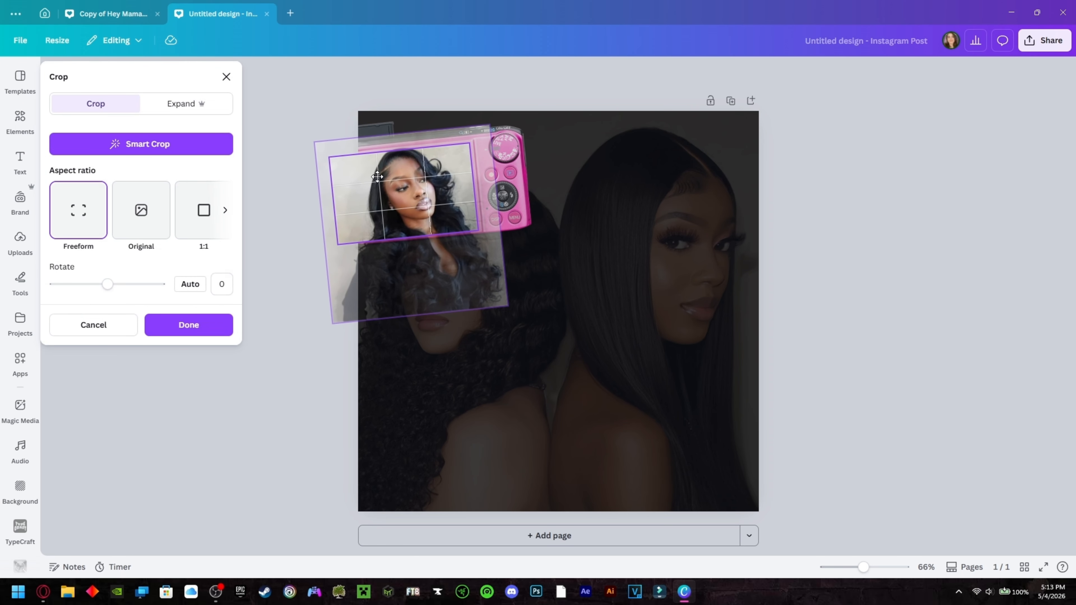
left_click_drag(326, 304, 365, 284)
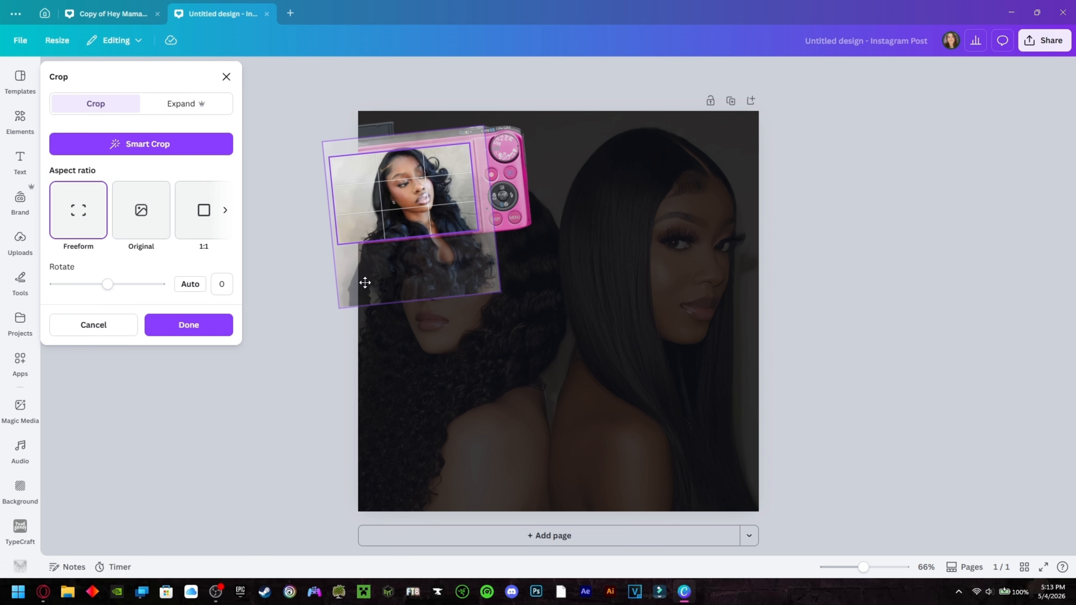
left_click(897, 270)
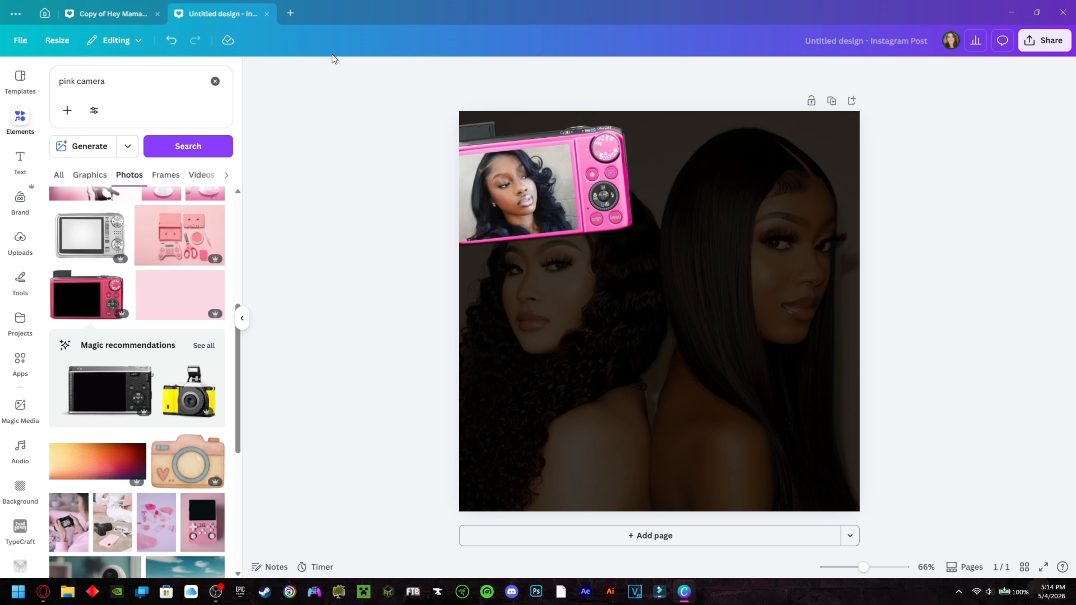
Step: Replace the element search term with "newspaper scrap" and run the search
left_click(216, 81)
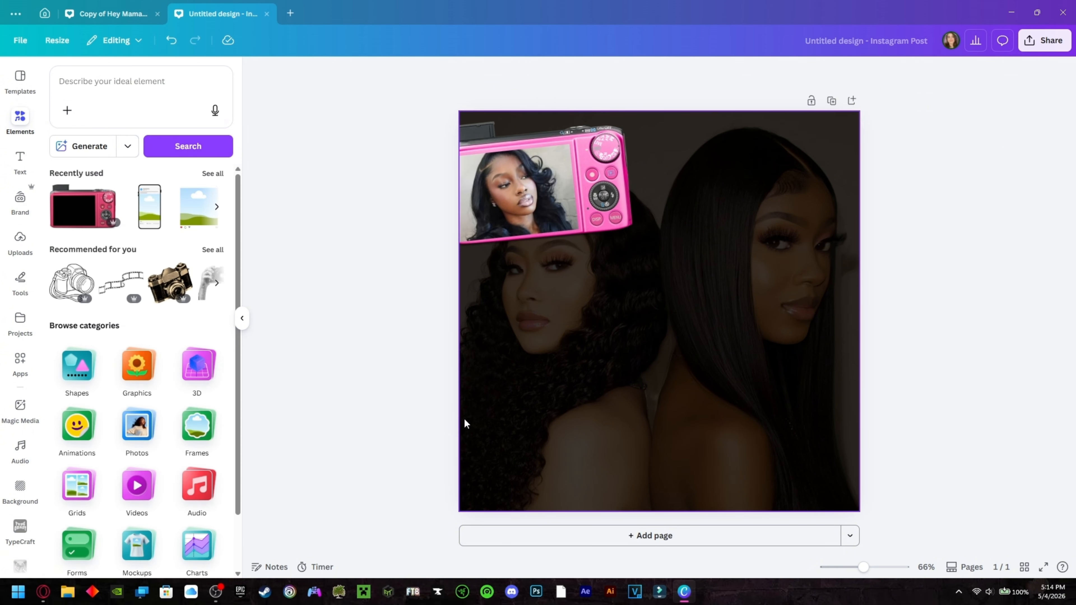
left_click(138, 82)
type("n")
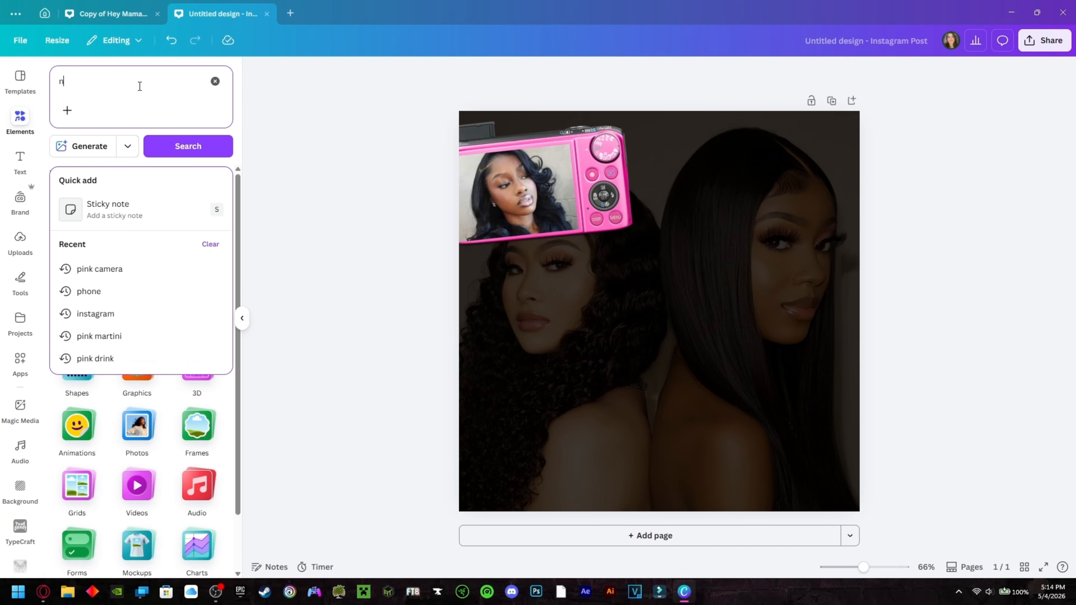
type("ewspaper")
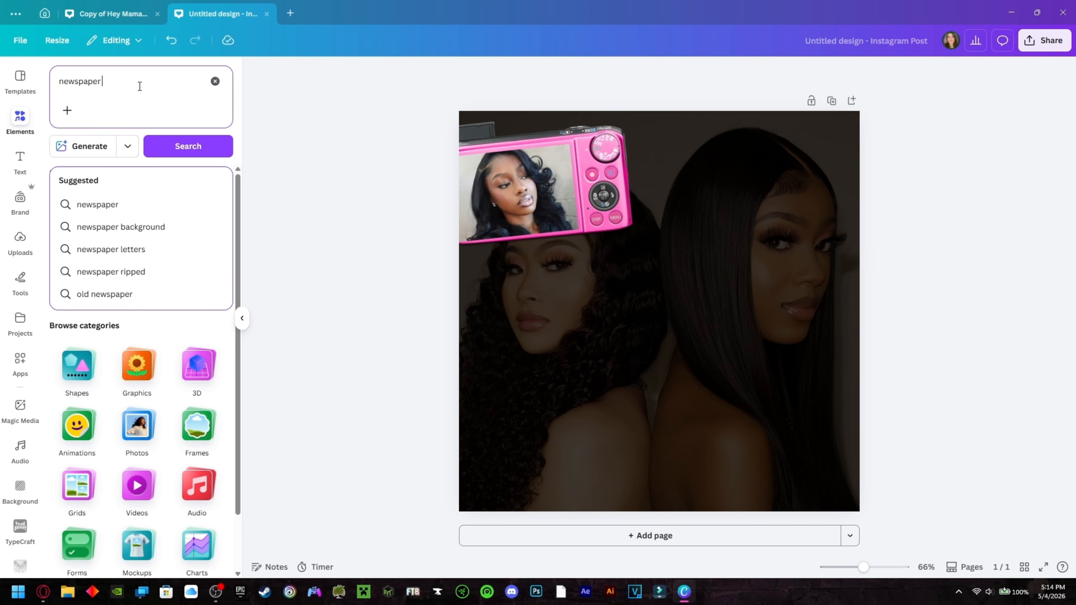
type(" s")
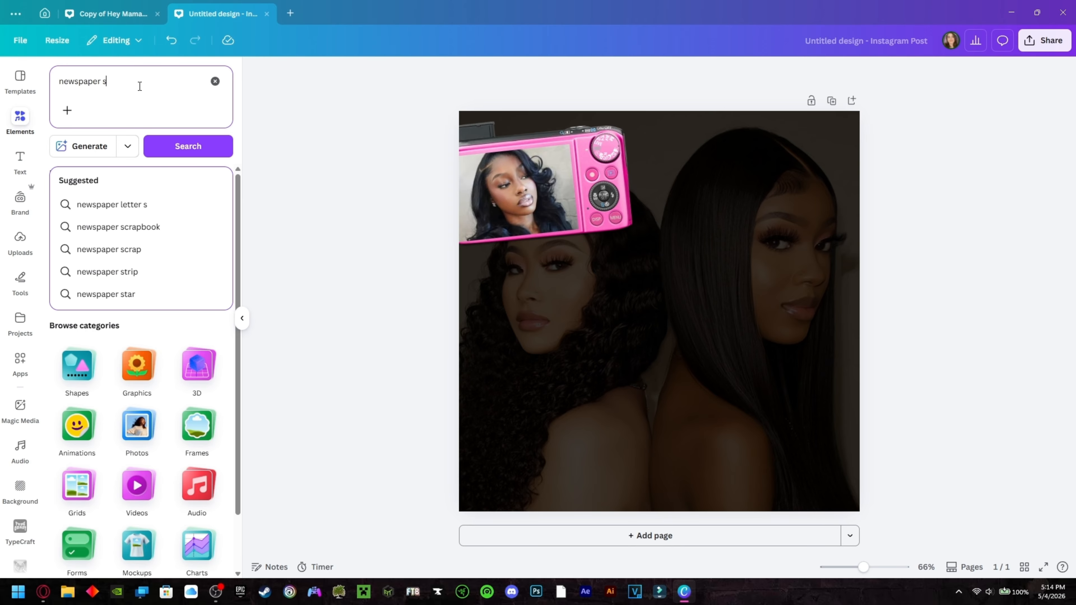
type("crap")
key("Return")
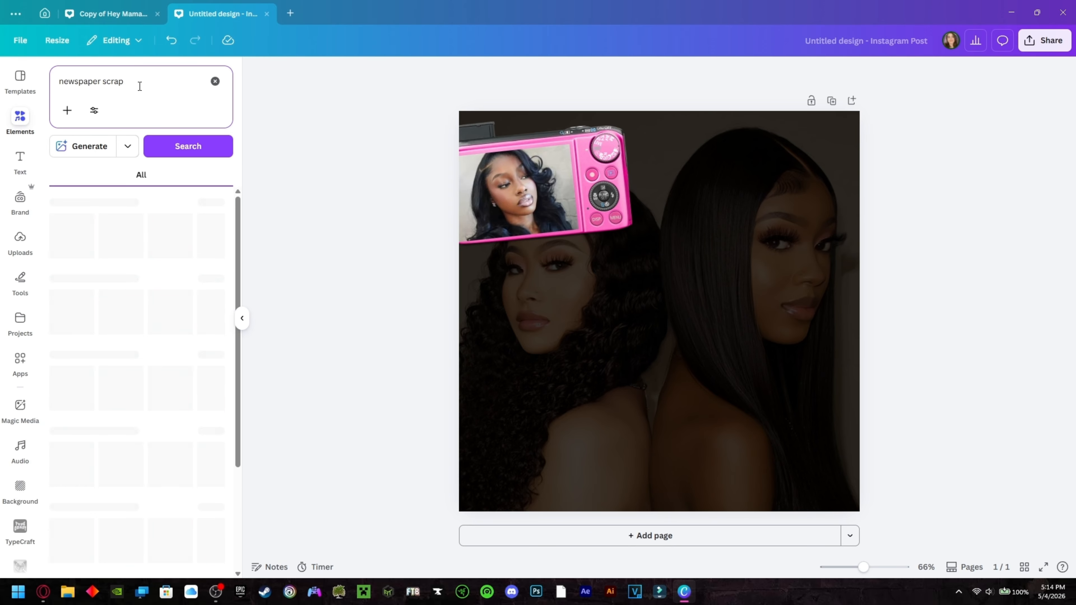
Step: Browse the graphics and recently used elements, and add "Torn Newspaper Clipping with Text for Scrapbook Corner" to the page
left_click(212, 207)
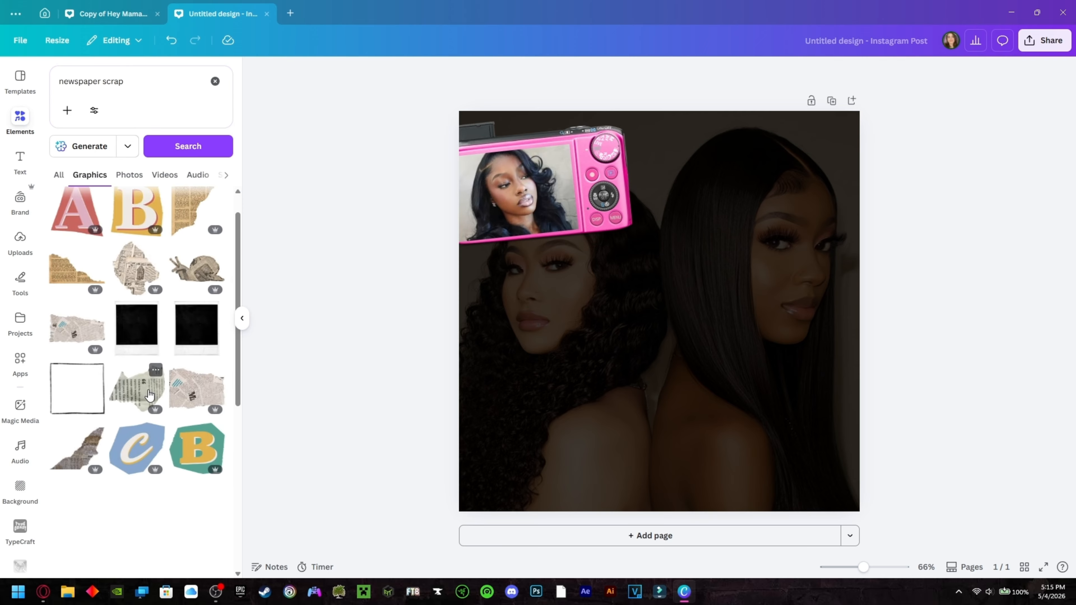
scroll(152, 377, "down", 6)
scroll(153, 379, "down", 3)
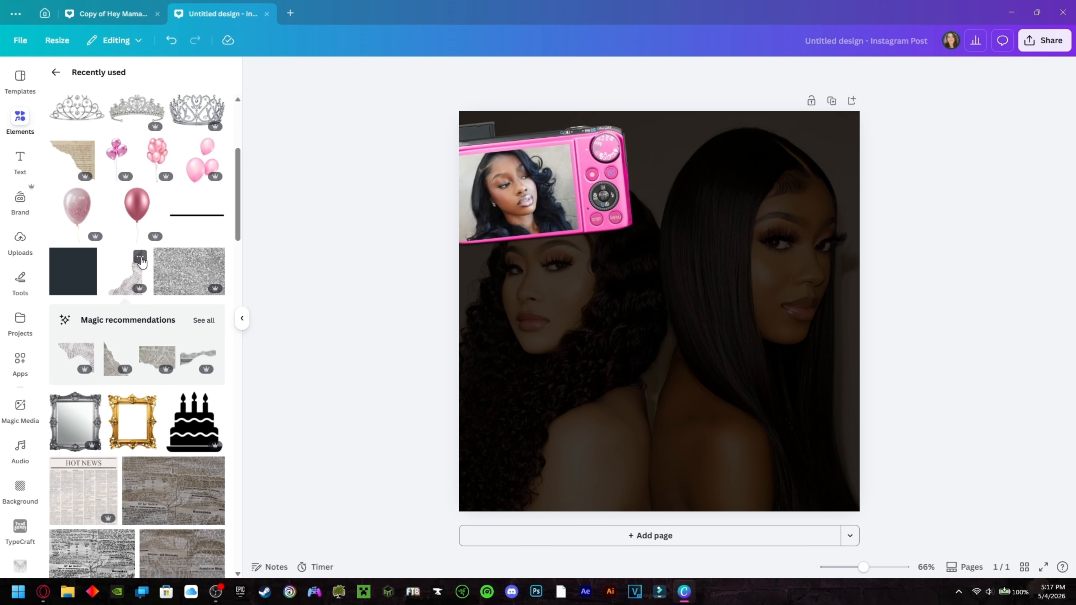
left_click(140, 257)
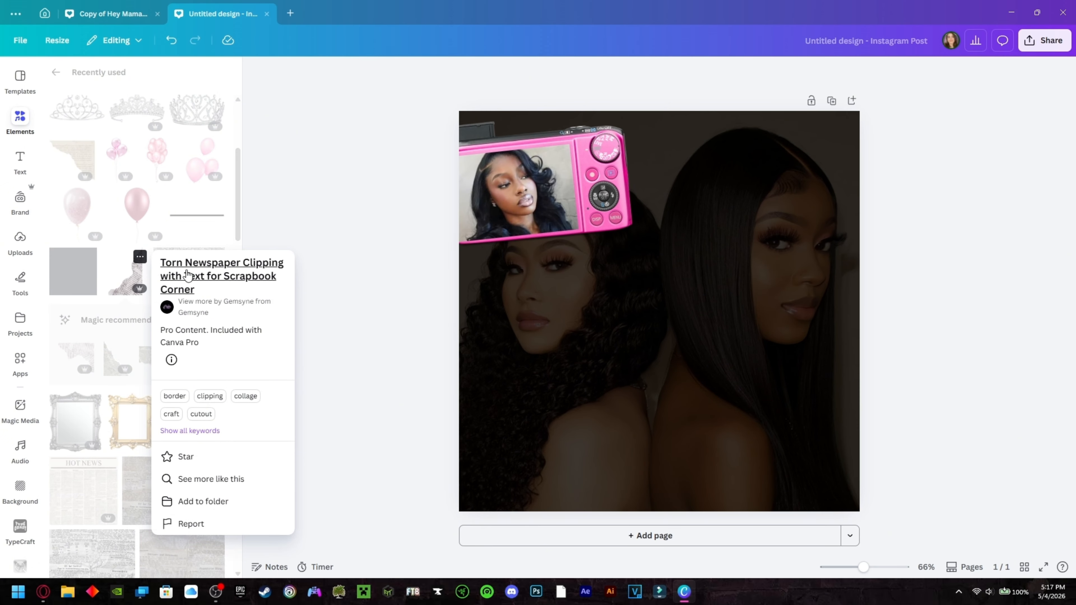
left_click(123, 290)
left_click(247, 314)
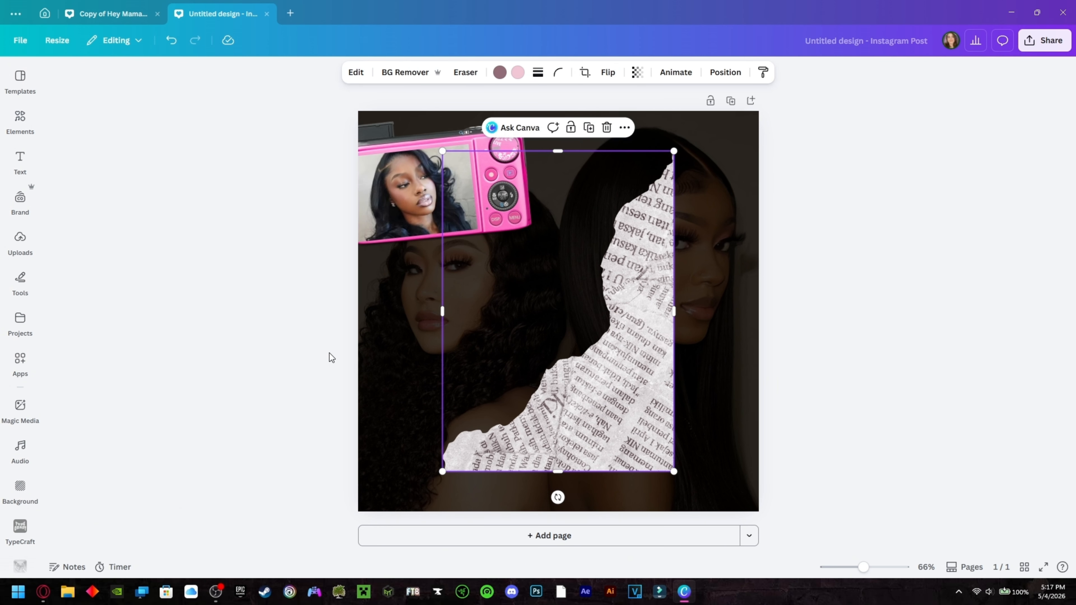
Step: Rotate the newspaper clipping 90 degrees clockwise, shrink it, and place it in the page's lower-left corner, slightly past the left edge
left_click_drag(558, 495, 319, 313)
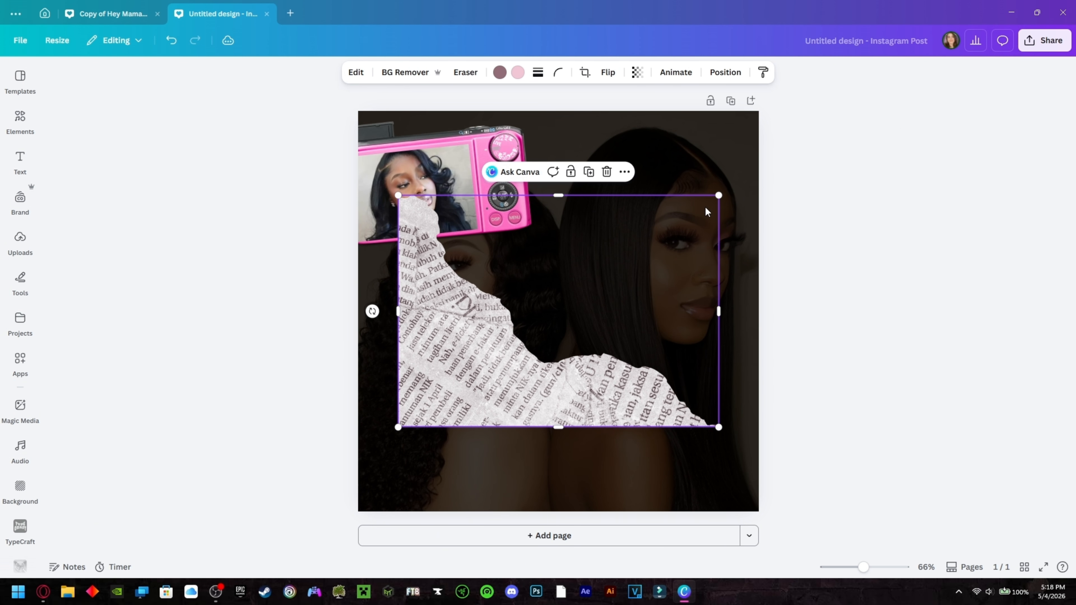
left_click_drag(718, 196, 655, 244)
left_click_drag(582, 302, 535, 388)
left_click_drag(395, 380, 386, 380)
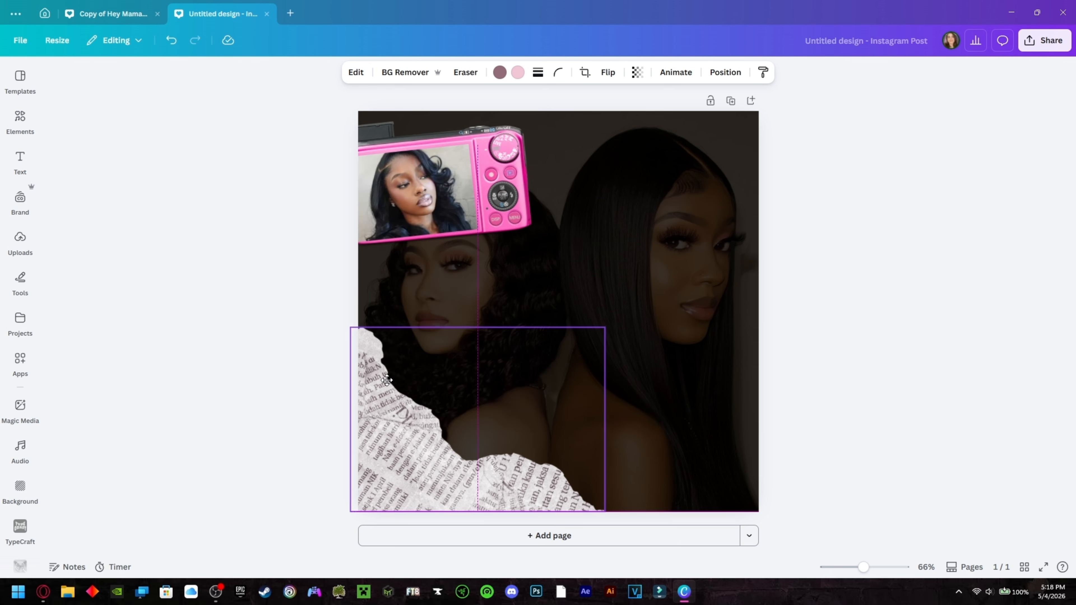
left_click(306, 343)
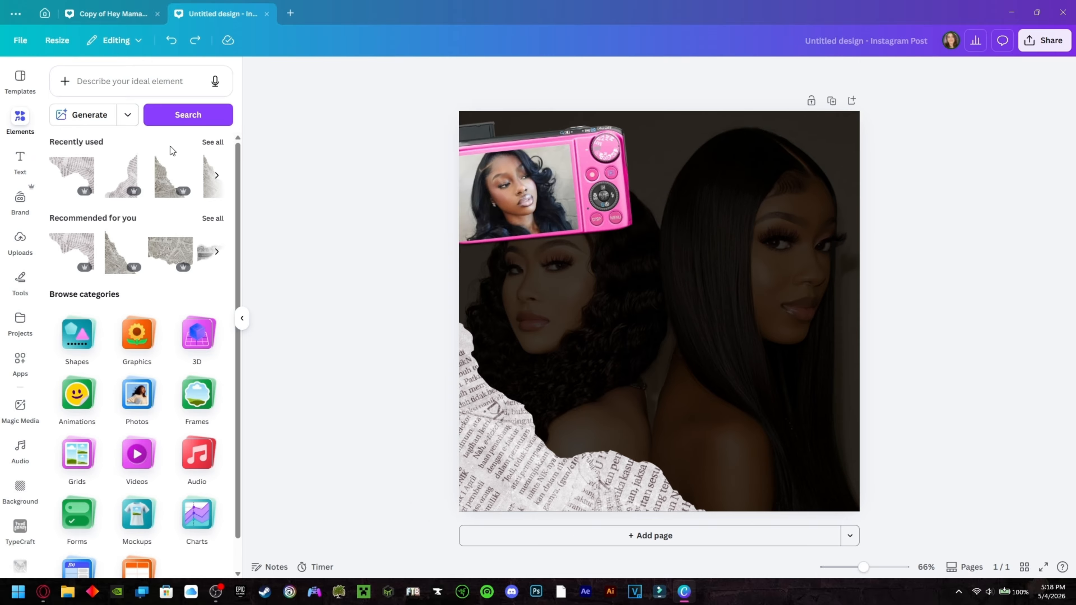
Step: Add the recently used "Torn Newspaper Clipping With Text for Layout Corner" to the page
left_click(85, 162)
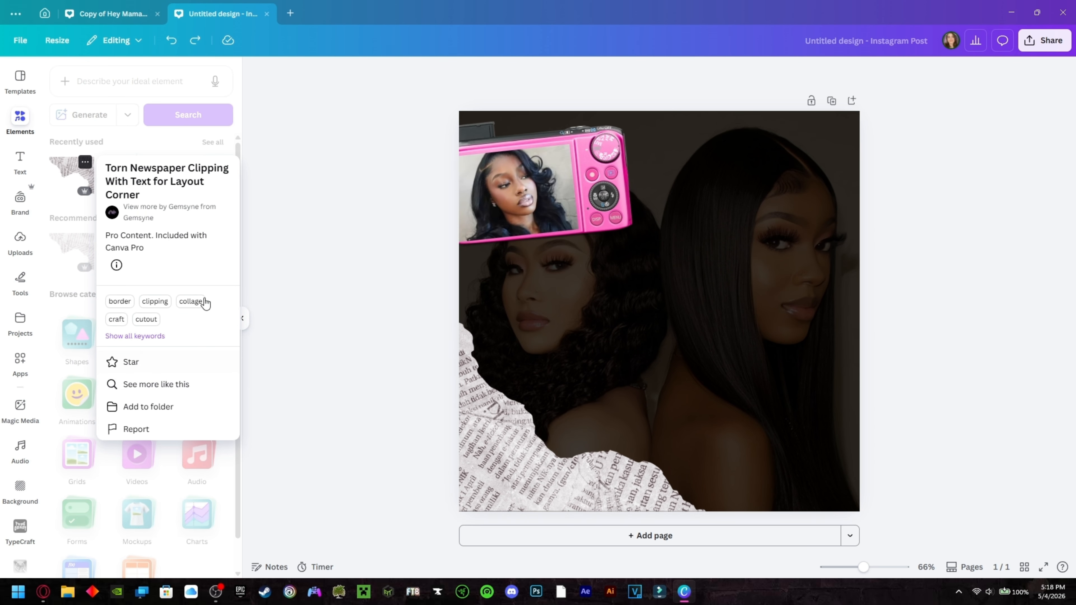
left_click(255, 173)
left_click(101, 195)
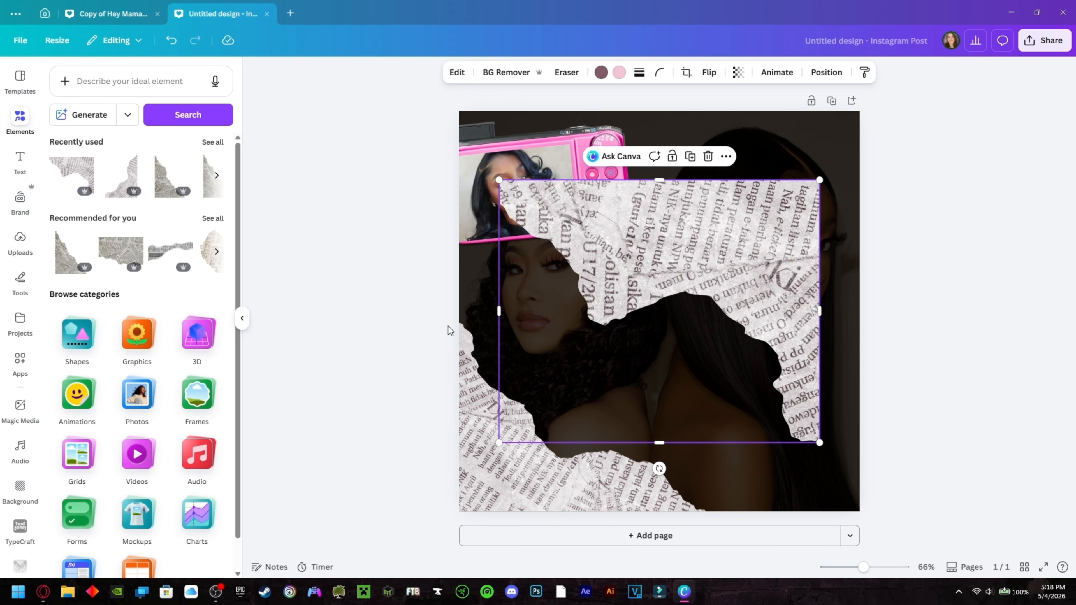
Step: Shrink the second newspaper clipping and place it in the page's upper-right corner, slightly past the top and right edges
left_click_drag(496, 445, 666, 306)
left_click_drag(799, 118, 766, 125)
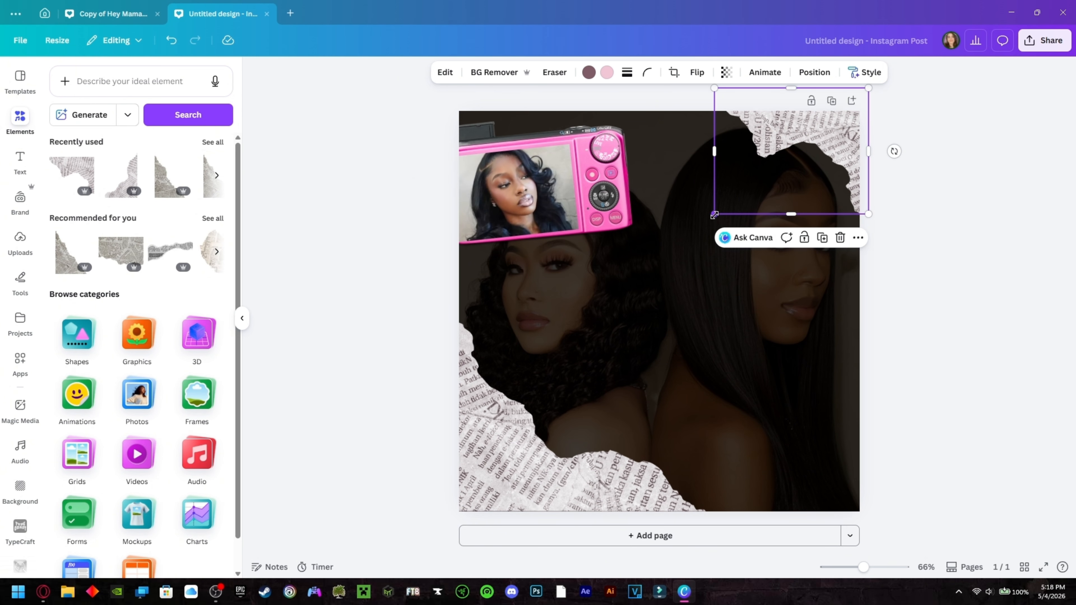
mouse_move(715, 214)
left_mouse_down()
mouse_move(738, 192)
mouse_move(730, 201)
left_mouse_up()
left_click_drag(773, 117, 775, 130)
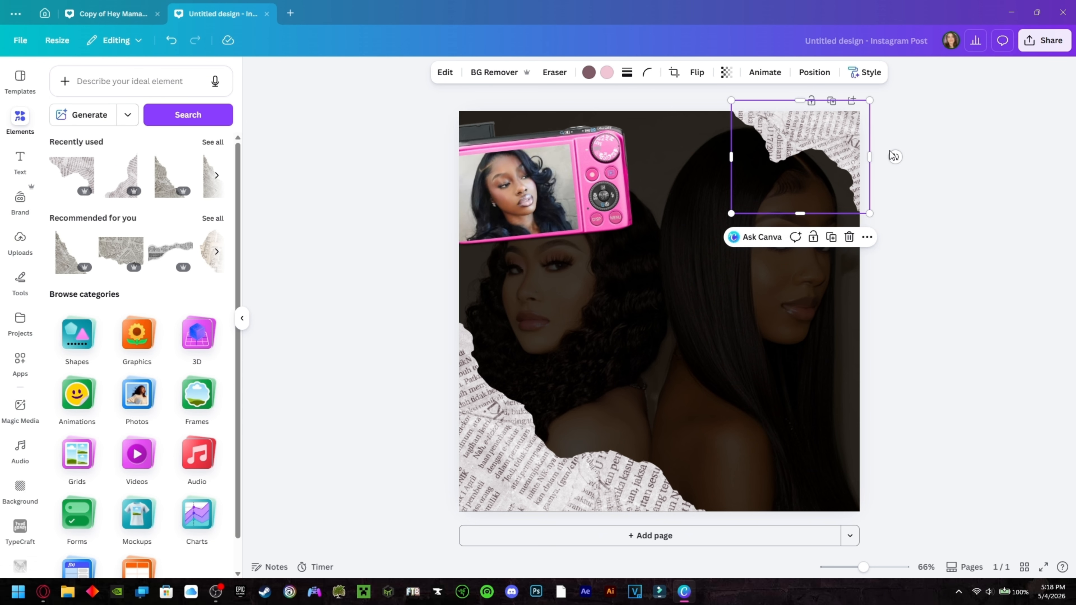
left_click(962, 210)
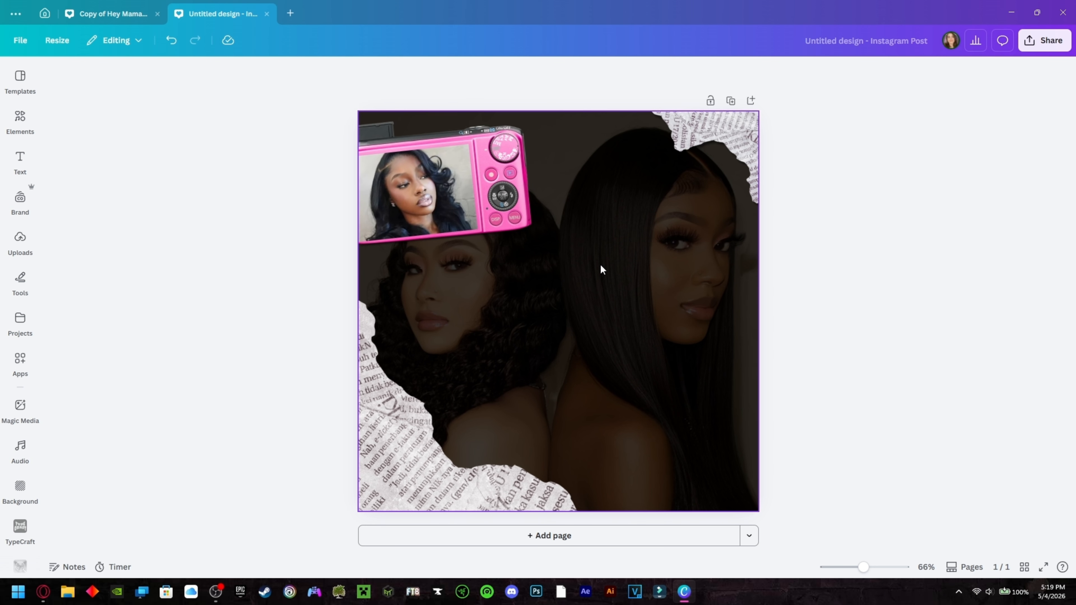
Step: Search the element library for "phone"
left_click(19, 83)
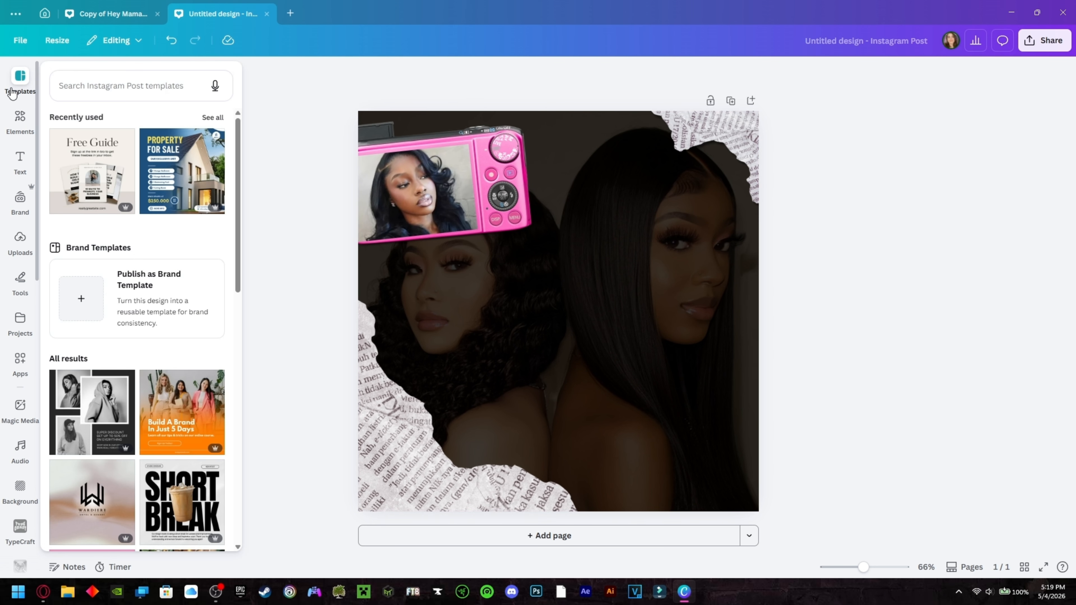
left_click(20, 122)
left_click(118, 83)
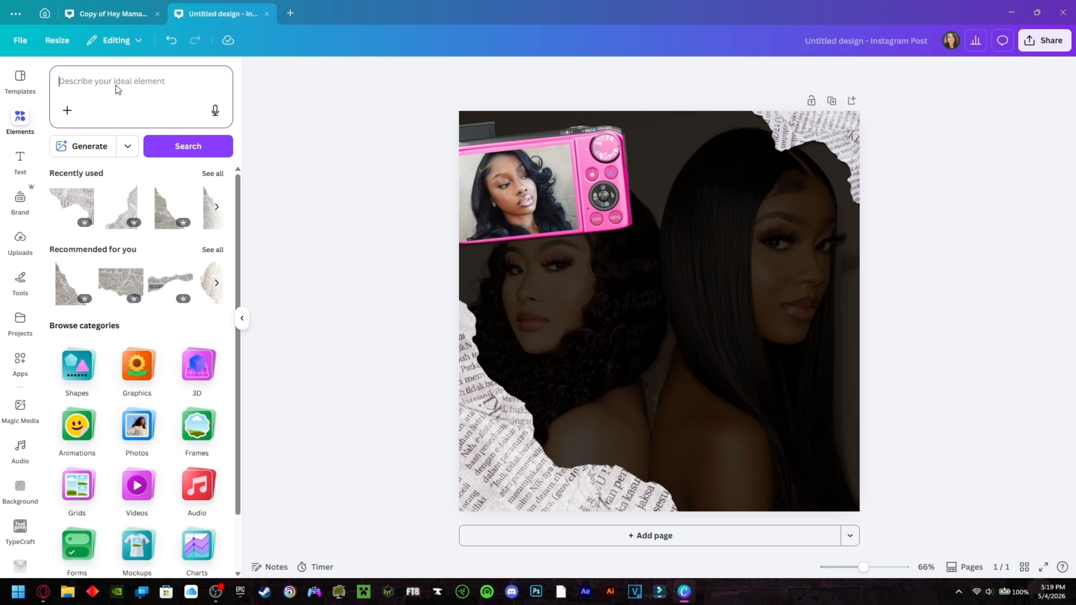
type("phon")
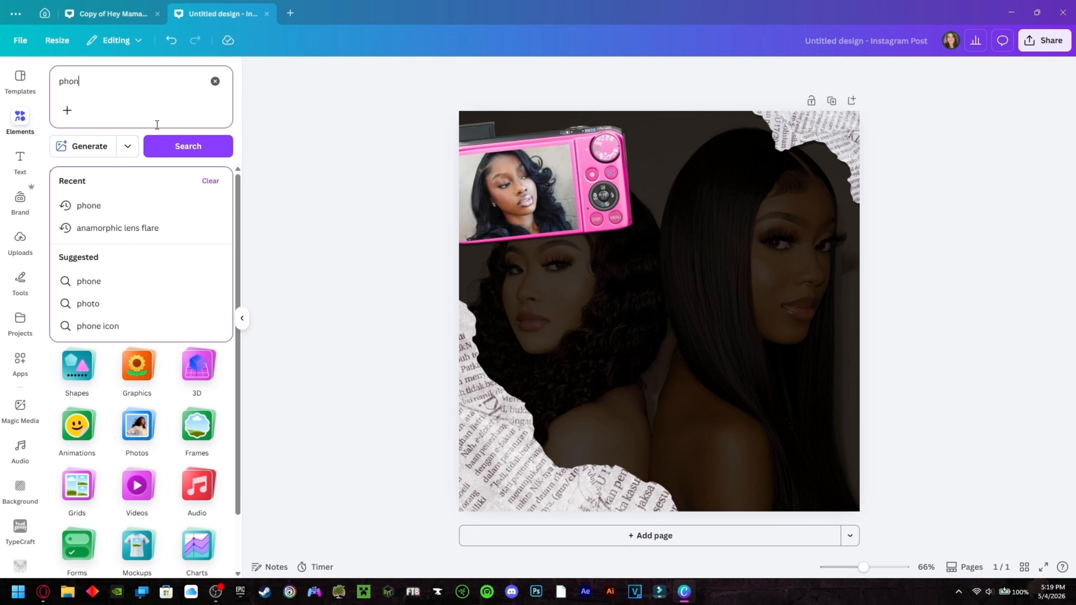
type("e")
key("Return")
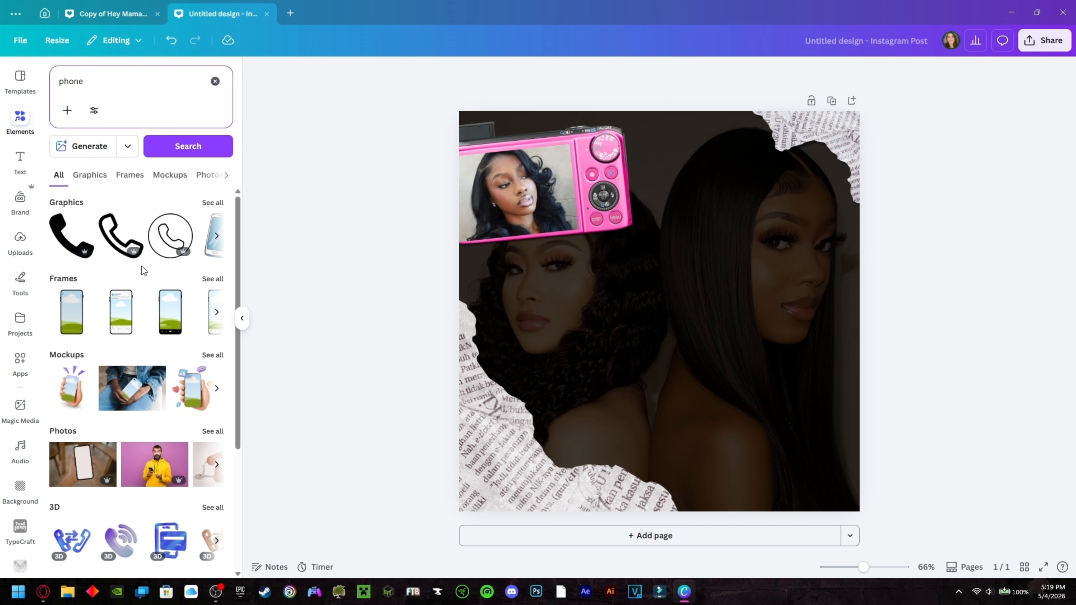
Step: Show all matching frames and add "Phone Frame Silver" to the page
left_click(212, 280)
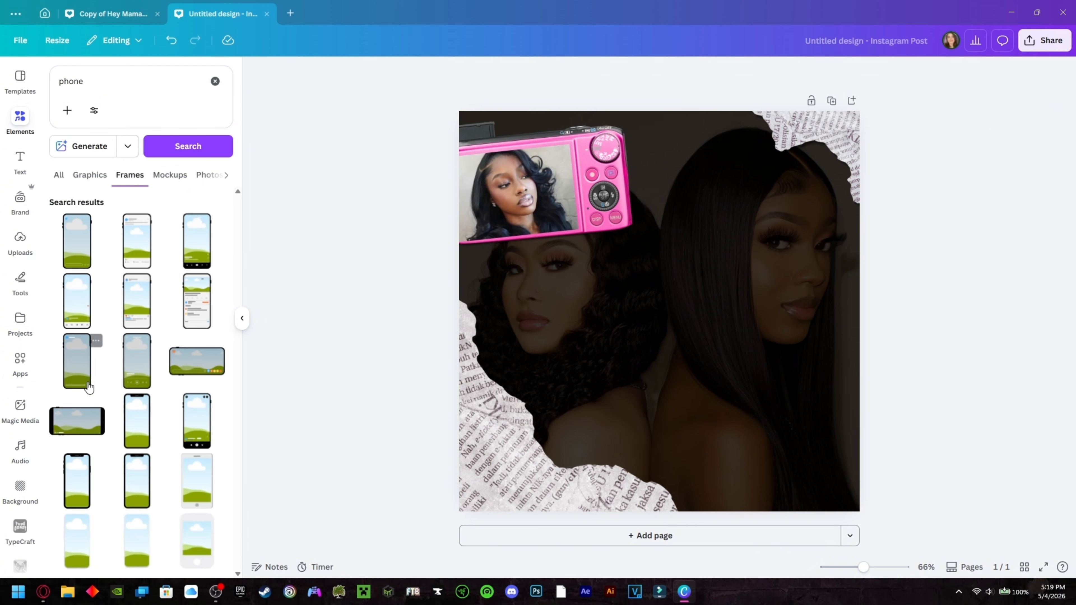
left_click(155, 403)
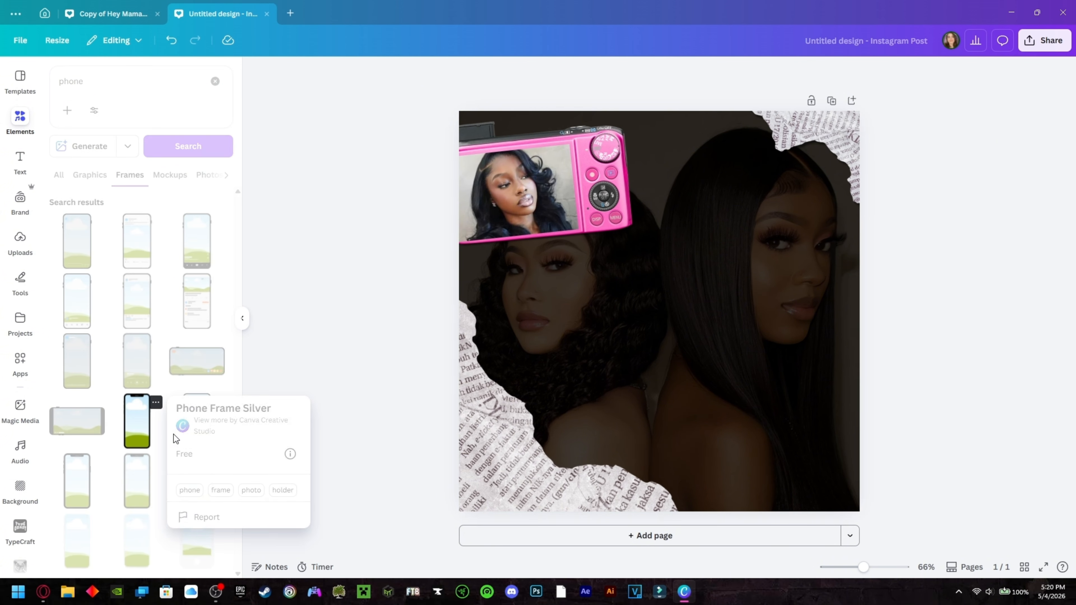
left_click(148, 426)
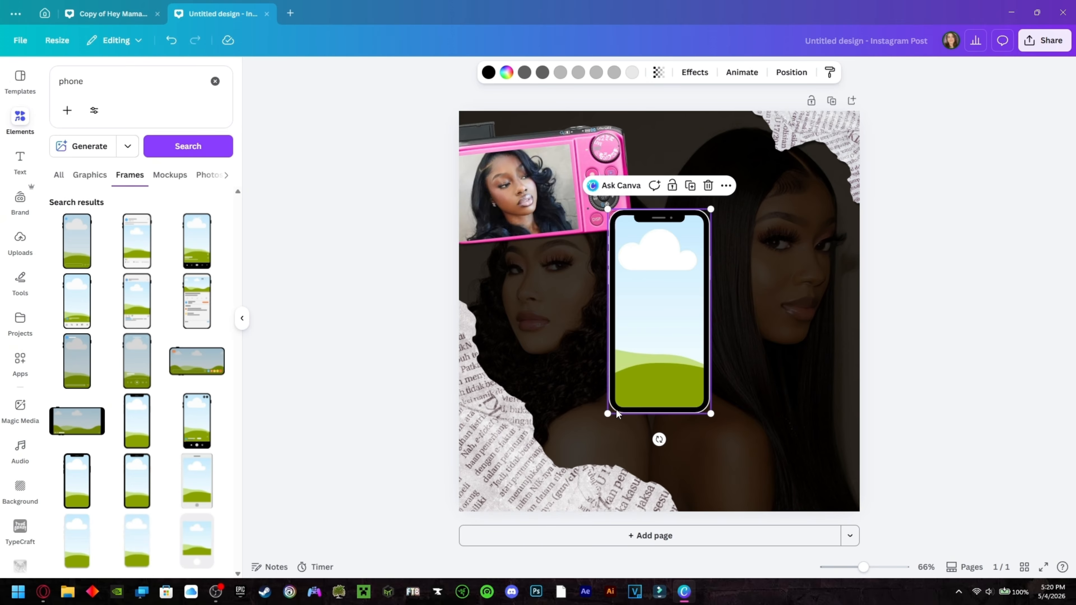
Step: Enlarge the phone frame, tilt it slightly clockwise, and place it in the page's lower-left area running past the bottom edge
left_click_drag(607, 413, 569, 451)
left_click_drag(599, 360, 498, 414)
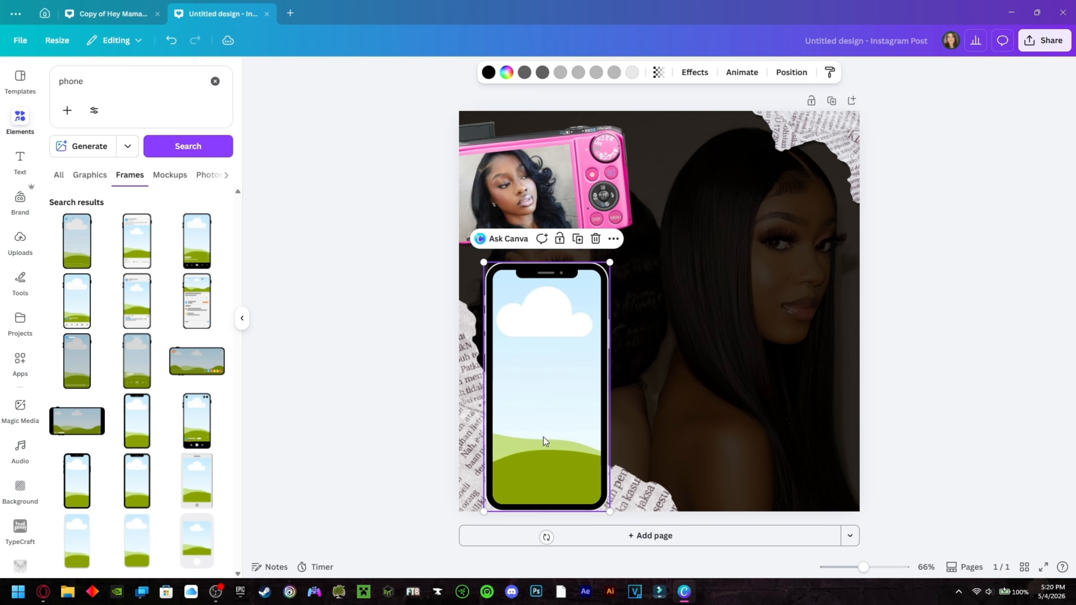
left_click_drag(612, 512, 693, 559)
mouse_move(596, 452)
left_mouse_down()
mouse_move(572, 447)
mouse_move(594, 446)
left_mouse_up()
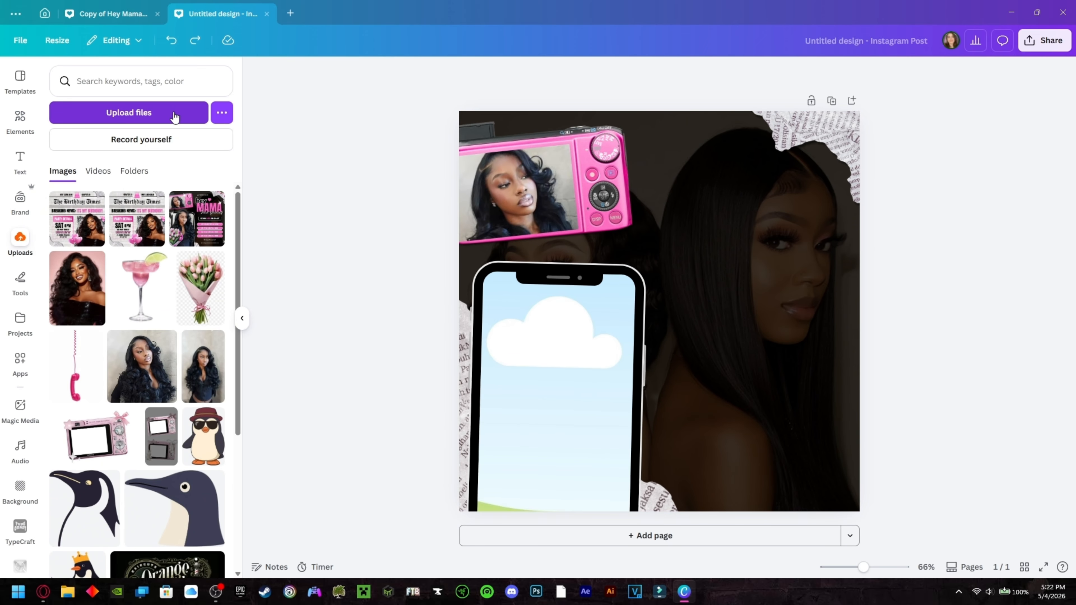
Step: Fill the phone frame with the uploaded portrait photo of the long-haired model in the dark zip top
left_click(201, 373)
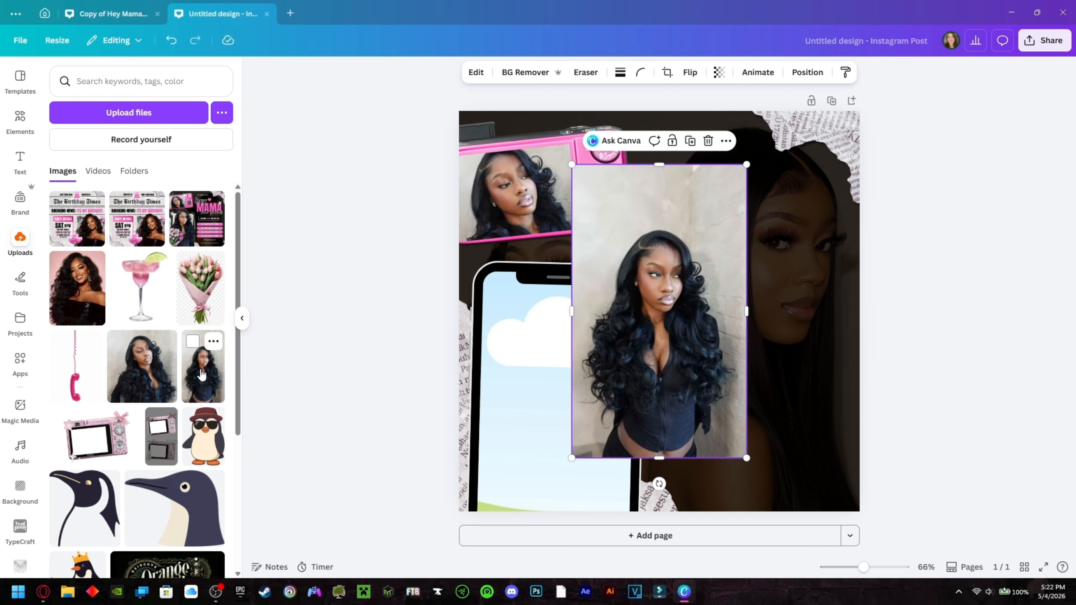
left_click_drag(662, 302, 574, 363)
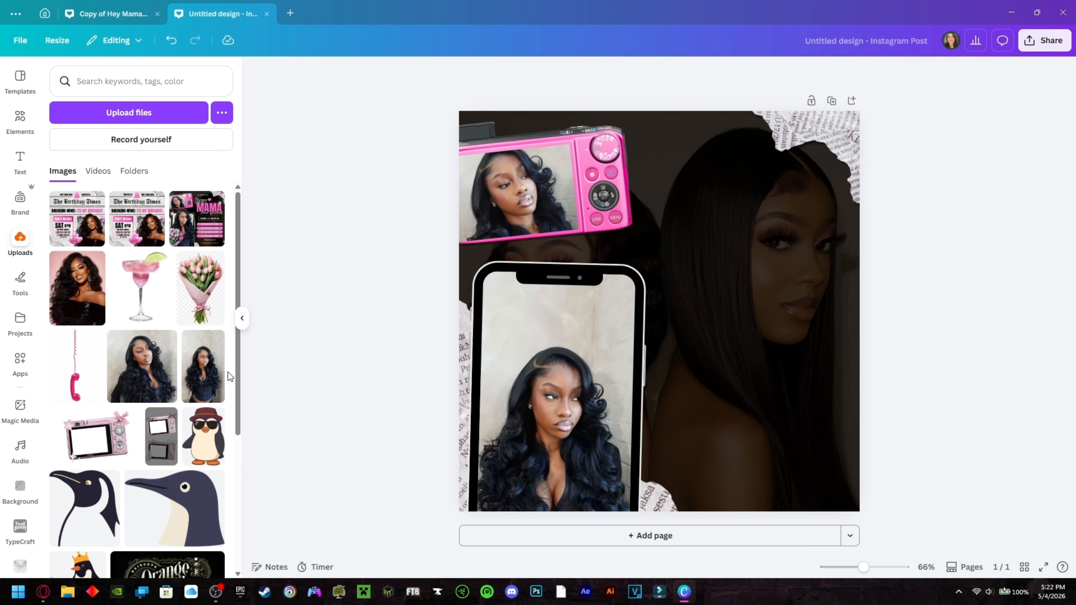
Step: Add the same uploaded model photo to the page again and remove its background
left_click(201, 382)
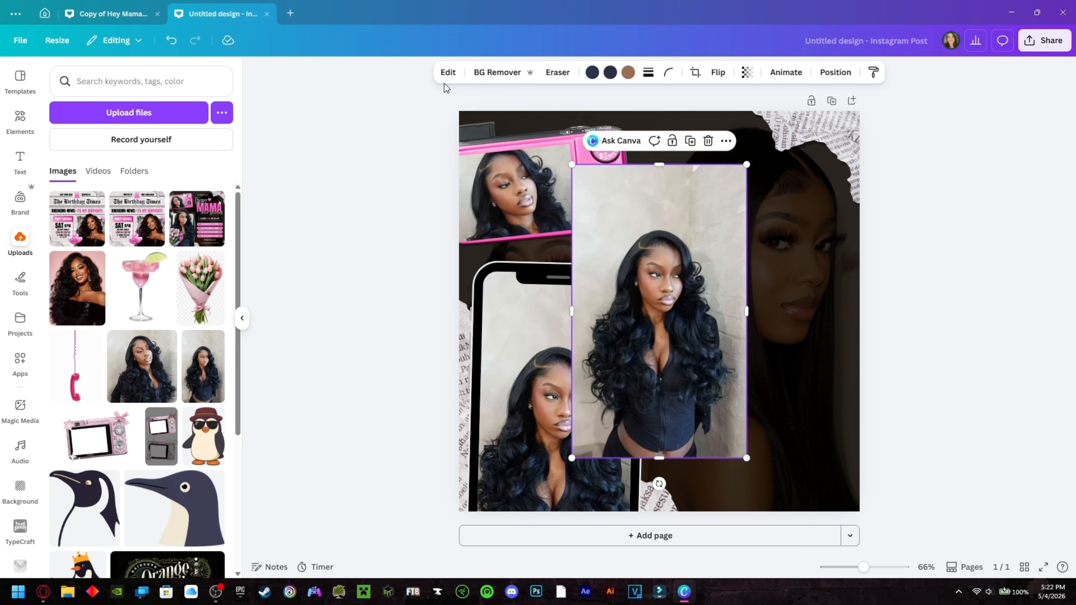
left_click(242, 318)
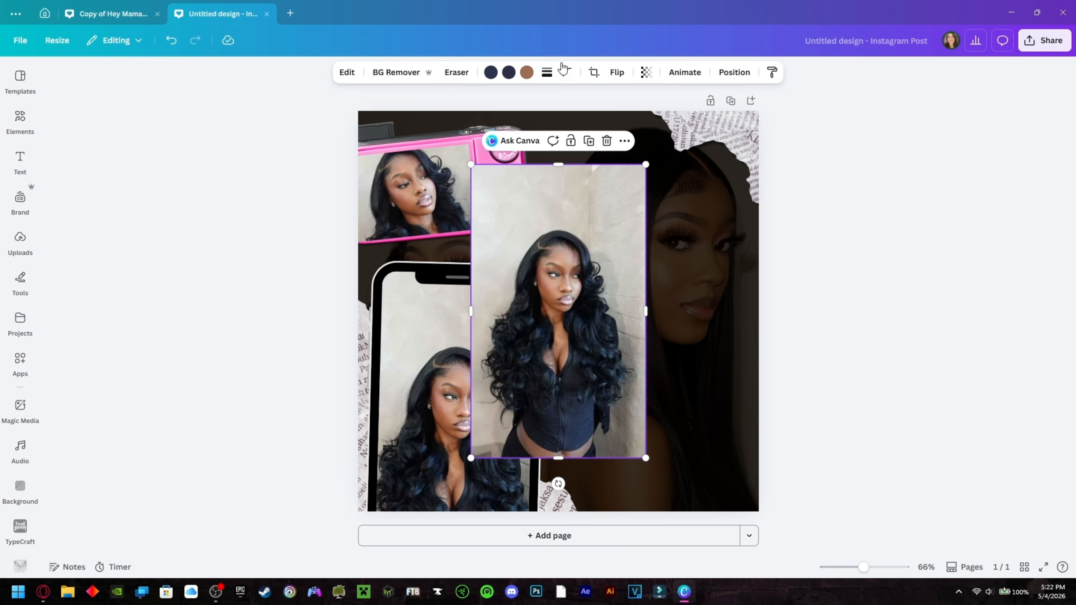
left_click(395, 73)
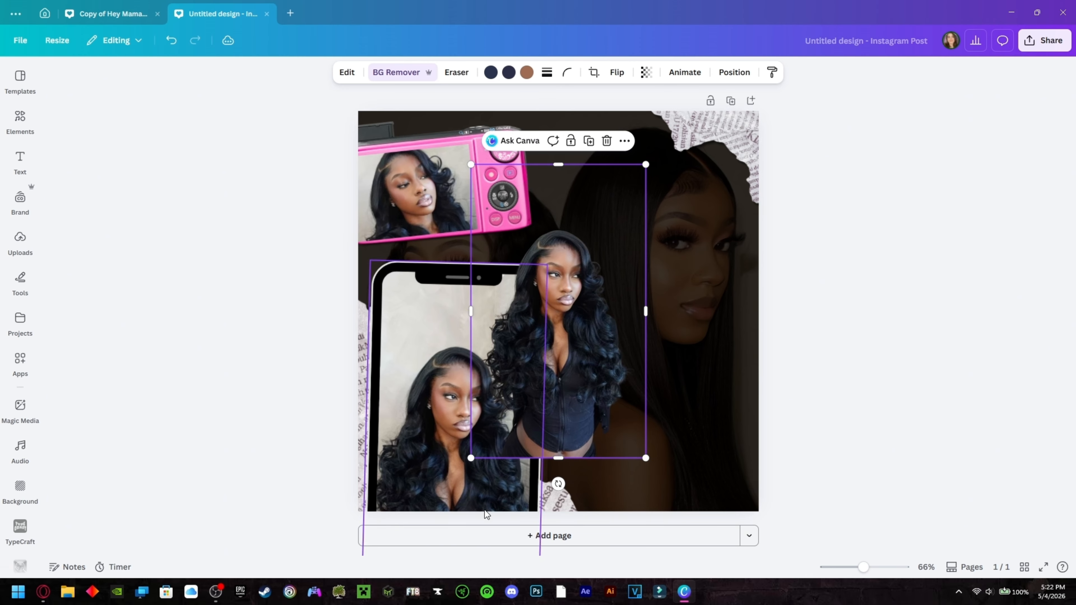
Step: Enlarge the model cutout, crop the empty area above her head, and move it up over the phone frame
left_click_drag(471, 458, 304, 521)
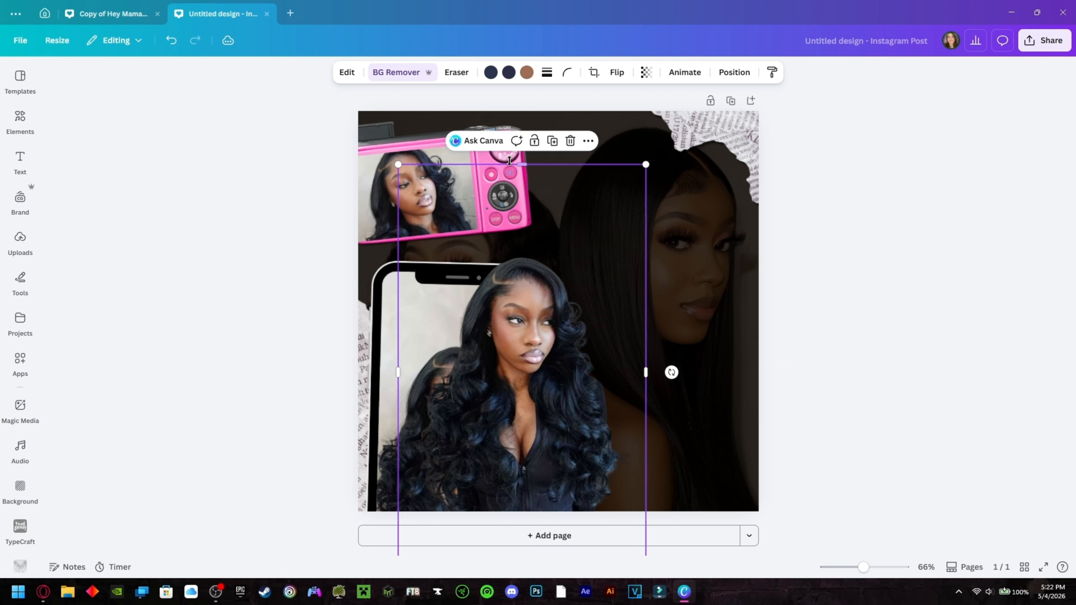
left_click_drag(510, 160, 509, 253)
left_click_drag(545, 511, 551, 418)
key("Escape")
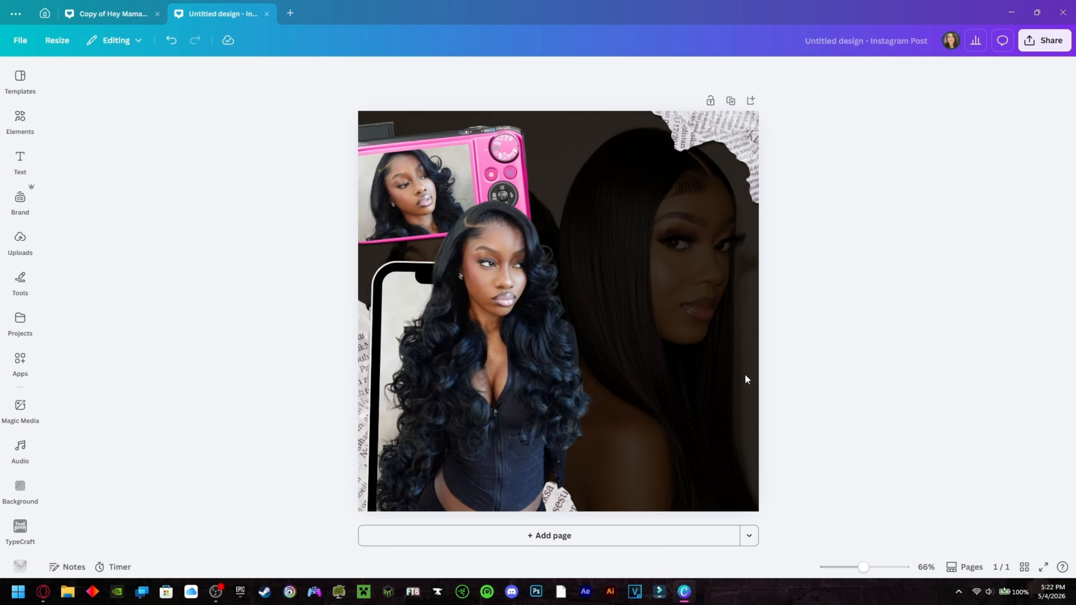
Step: Nudge the model cutout left and down until it is centered over the phone, with her head just above the frame
left_click(562, 340)
key("Left")
key("Left")
key("Left")
key("Left")
key("Left")
key("Left")
key("Left")
key("Left")
key("Left")
key("Left")
key("Left")
key("Left")
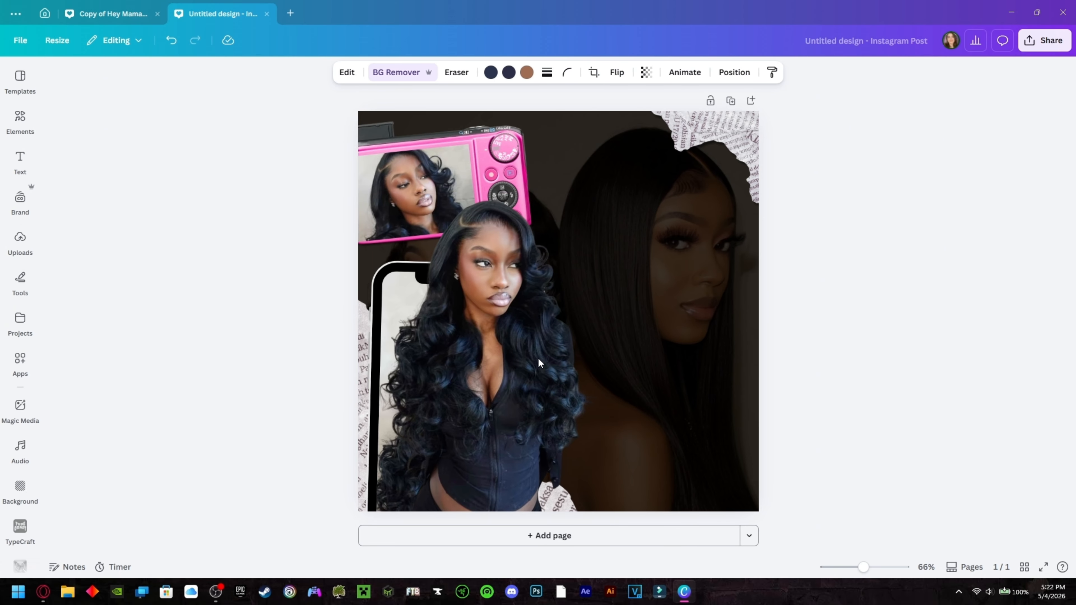
key("Left")
key("Left")
key("Left")
key("Left")
key("Left")
key("Left")
key("Left")
key("Left")
key("Left")
key("Left")
key("Left")
key("Left")
key("Left")
key("Left")
key("Left")
key("Left")
key("Left")
key("Left")
key("Left")
key("Left")
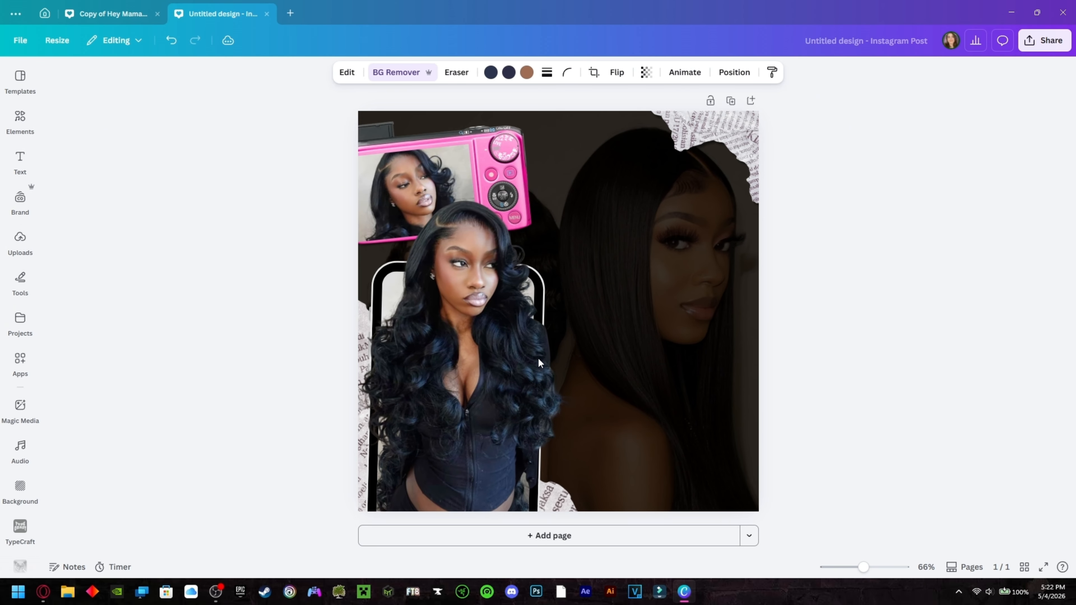
key("Left")
key("Left")
key("Left")
key("Left")
key("Left")
key("Left")
key("Left")
key("Left")
key("Left")
key("Down")
key("Down")
key("Down")
key("Down")
key("Down")
key("Down")
key("Down")
key("Down")
key("Down")
key("Down")
key("Down")
key("Down")
key("Down")
key("Down")
key("Down")
key("Down")
key("Down")
key("Down")
key("Down")
key("Down")
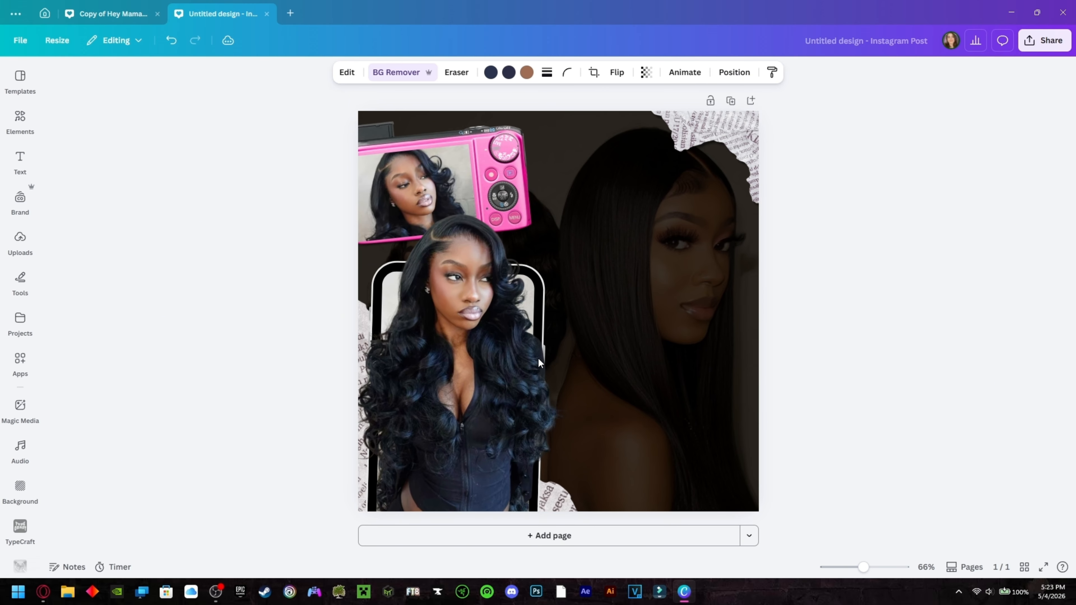
key("Down")
key("Down")
key("Down")
key("Down")
key("Down")
key("Down")
key("Down")
key("Down")
key("Down")
key("Down")
key("Down")
key("Down")
key("Down")
key("Down")
key("Down")
key("Down")
key("Down")
key("Down")
key("Down")
key("Down")
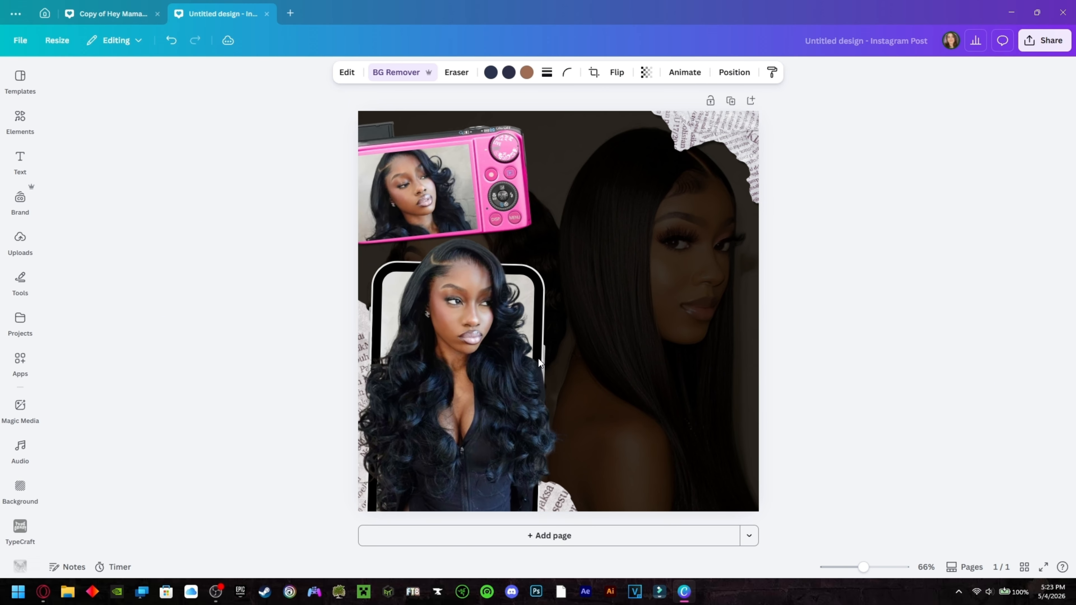
key("Down")
key("Down")
key("Down")
key("Down")
key("Down")
key("Right")
key("Right")
key("Right")
key("Right")
key("Right")
key("Right")
key("Right")
key("Right")
key("Right")
key("Right")
key("Right")
key("Left")
key("Left")
key("Left")
key("Left")
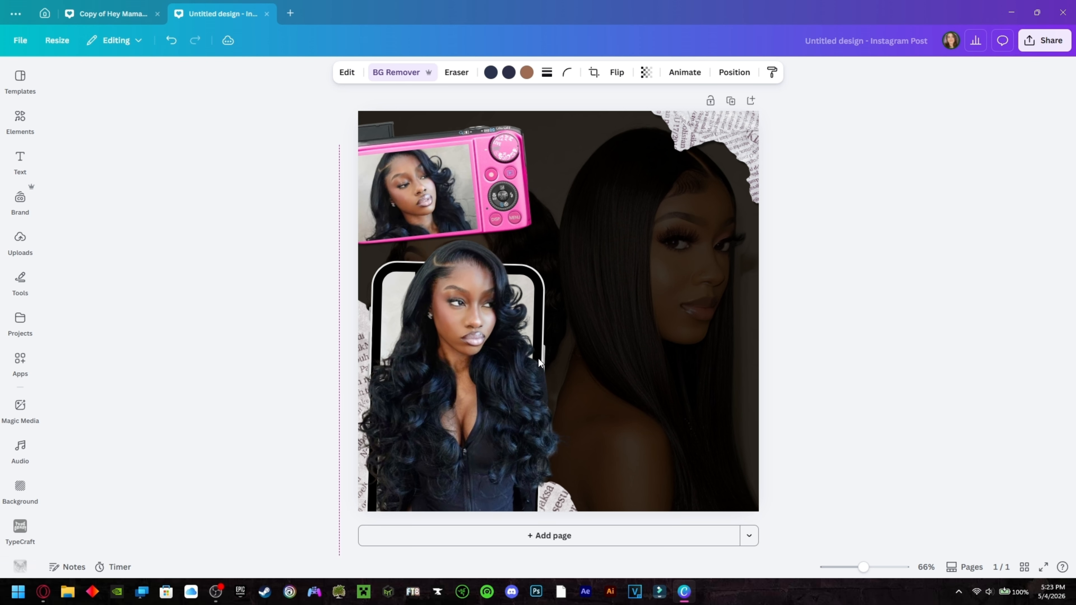
key("Left")
key("Left")
key("Left")
key("Left")
key("Left")
key("Left")
key("Left")
key("Left")
key("Left")
key("Left")
key("Escape")
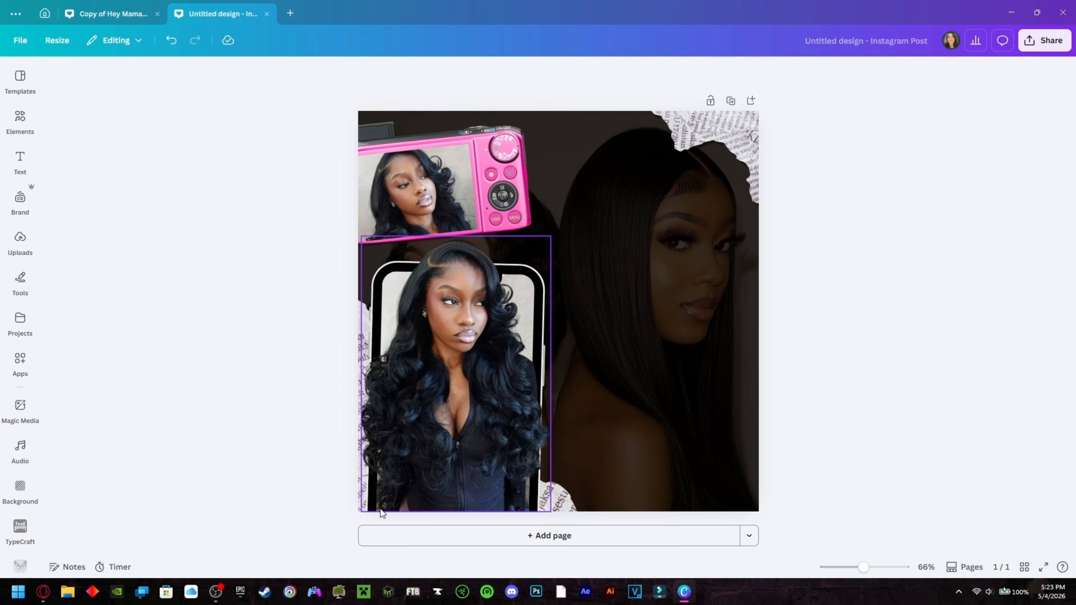
Step: Search the element library for "pink tulip bouqet" and show all matching graphics
left_click(20, 121)
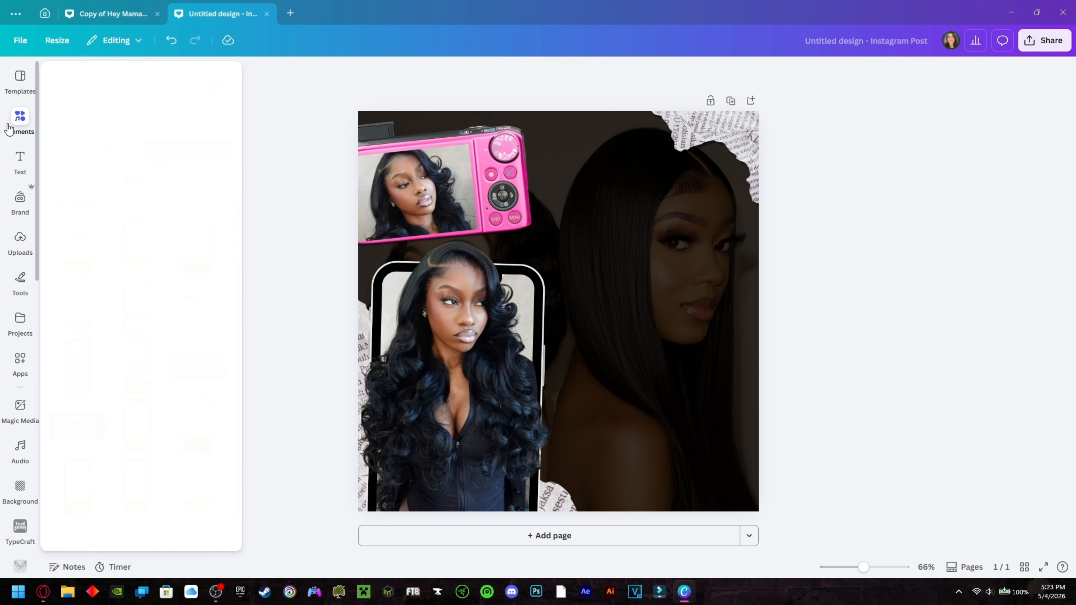
left_click(215, 81)
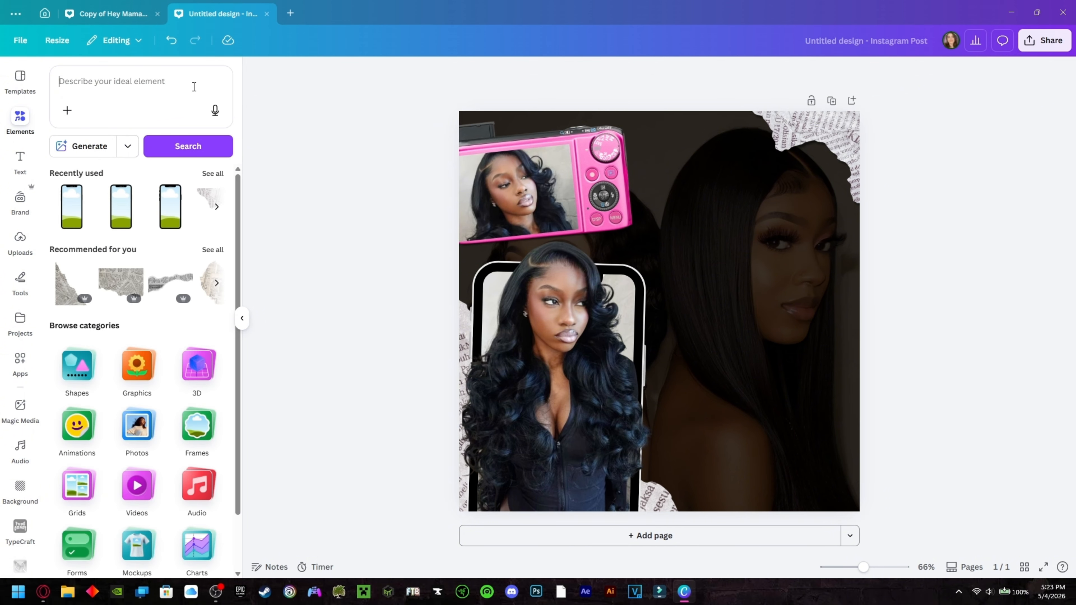
type("pink")
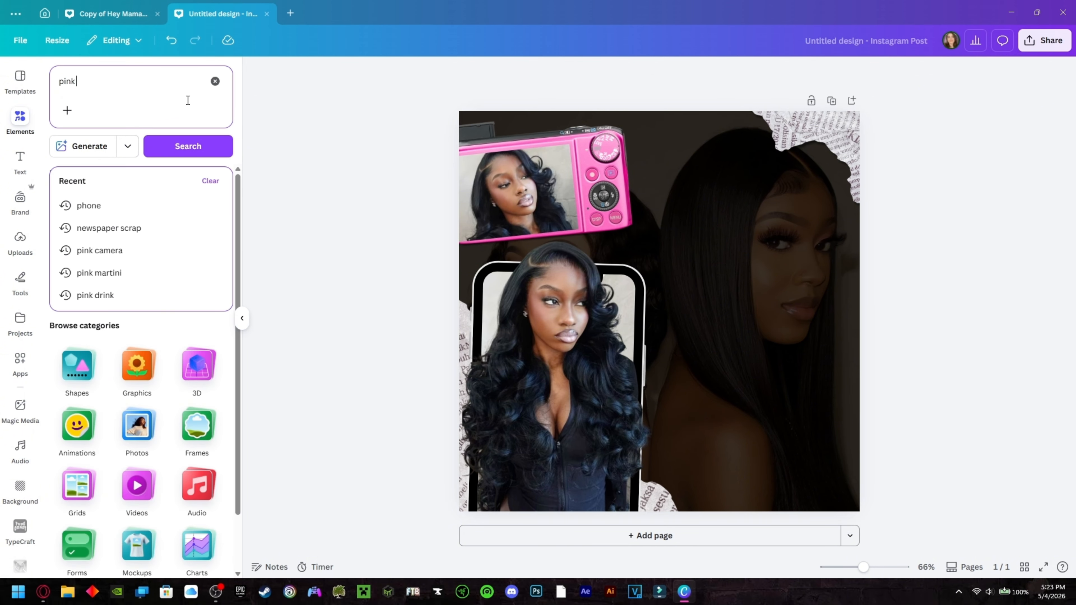
type(" tulip")
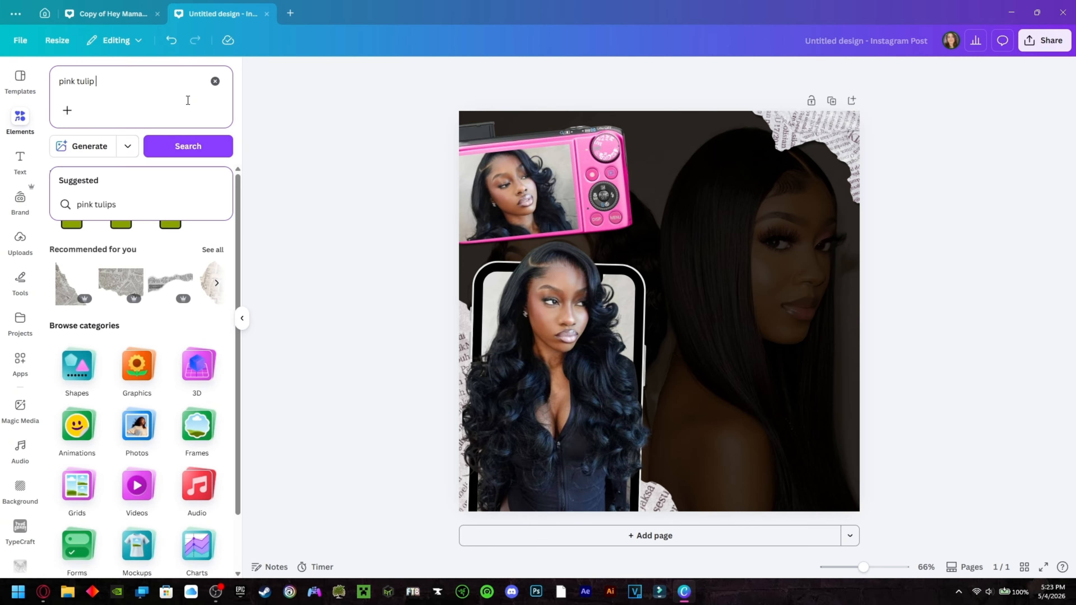
type(" bou")
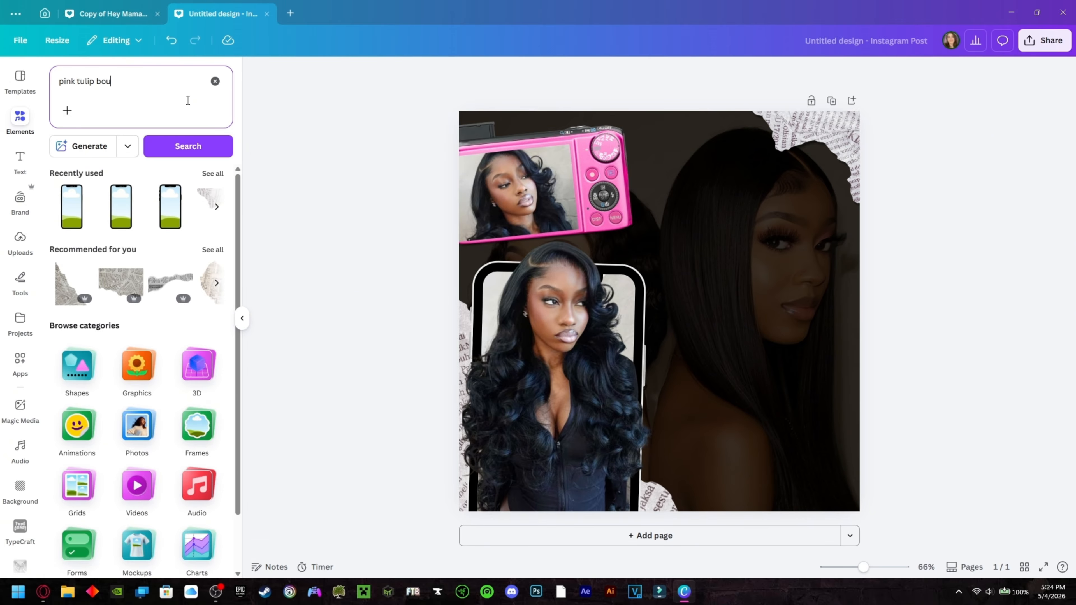
type("qet")
key("Return")
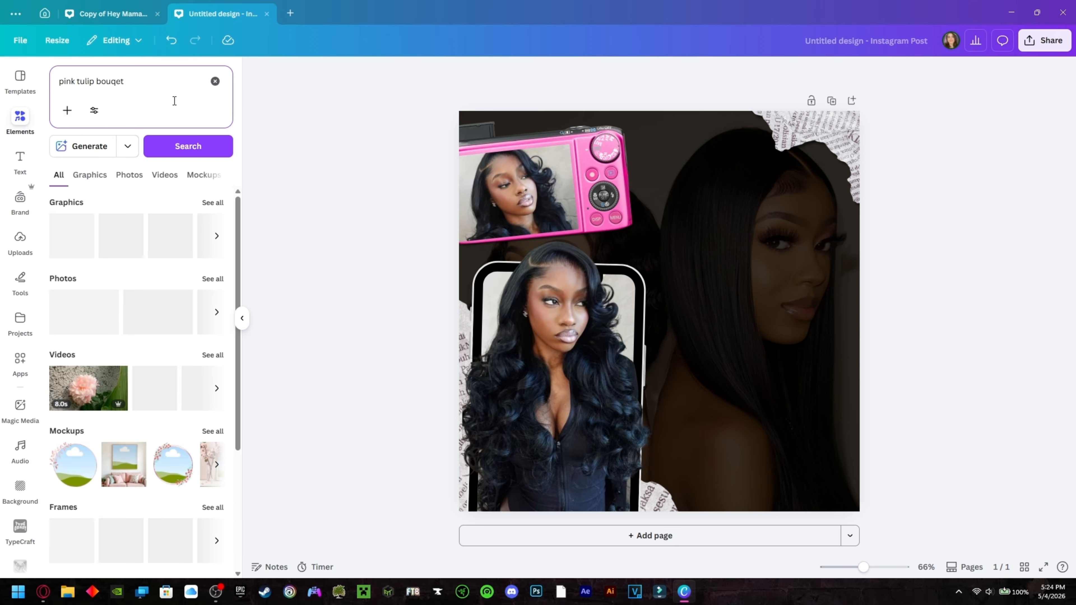
left_click(216, 205)
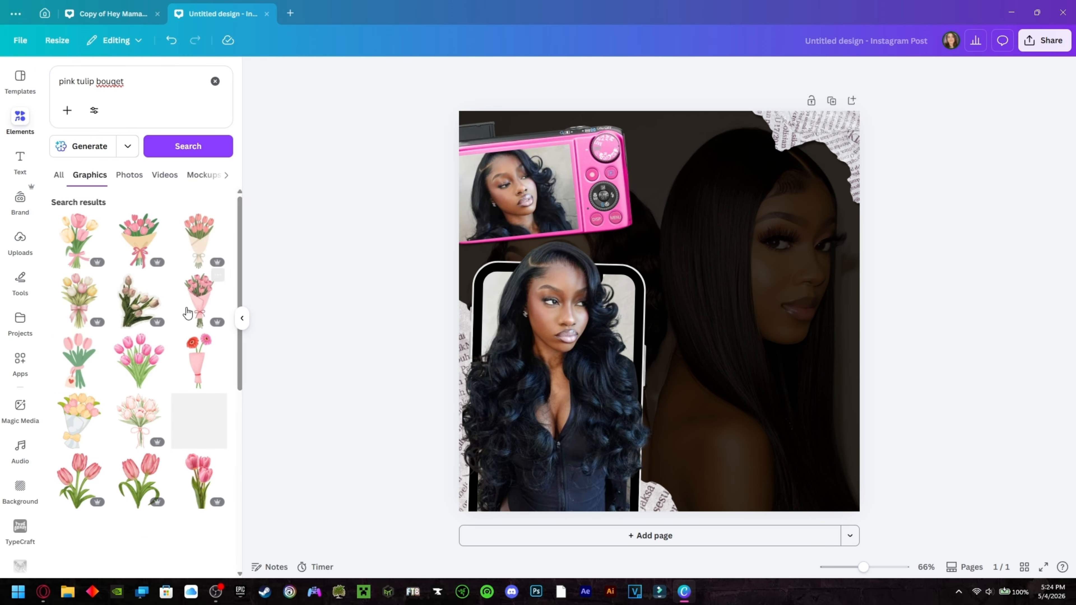
Step: Browse the graphics and photos and add "A bouquet of pink tulips wrapped in kraft paper" to the page
scroll(167, 355, "down", 5)
scroll(165, 353, "down", 5)
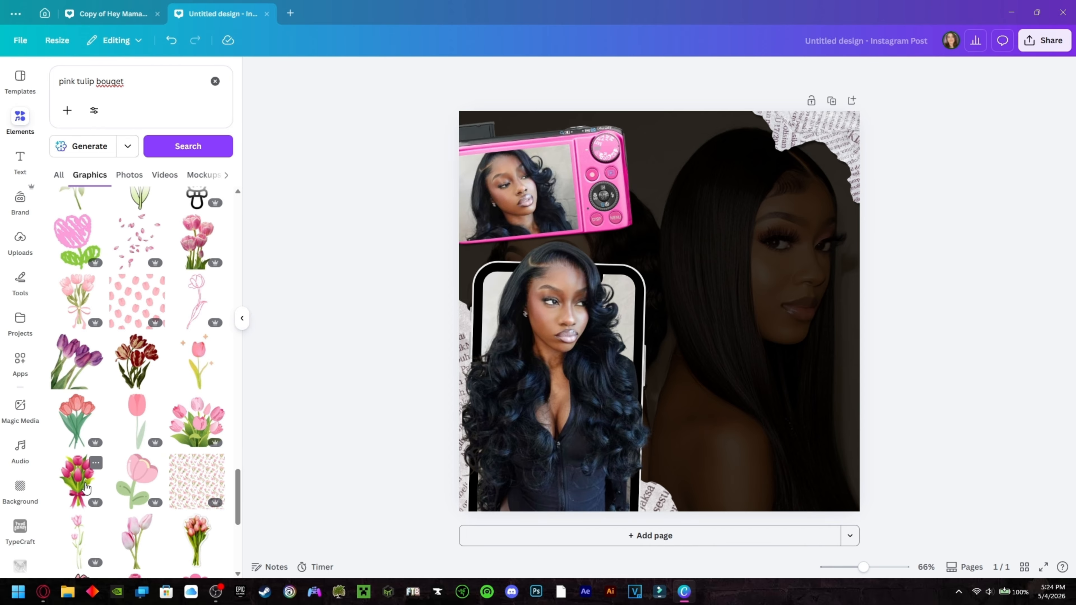
scroll(173, 281, "down", 5)
left_click(124, 187)
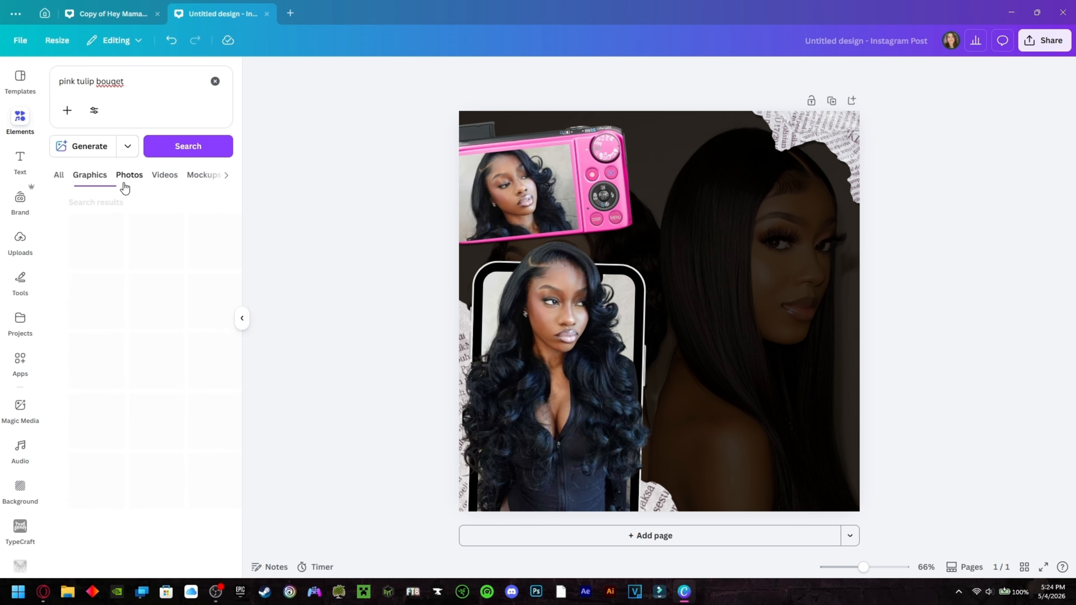
scroll(126, 424, "down", 5)
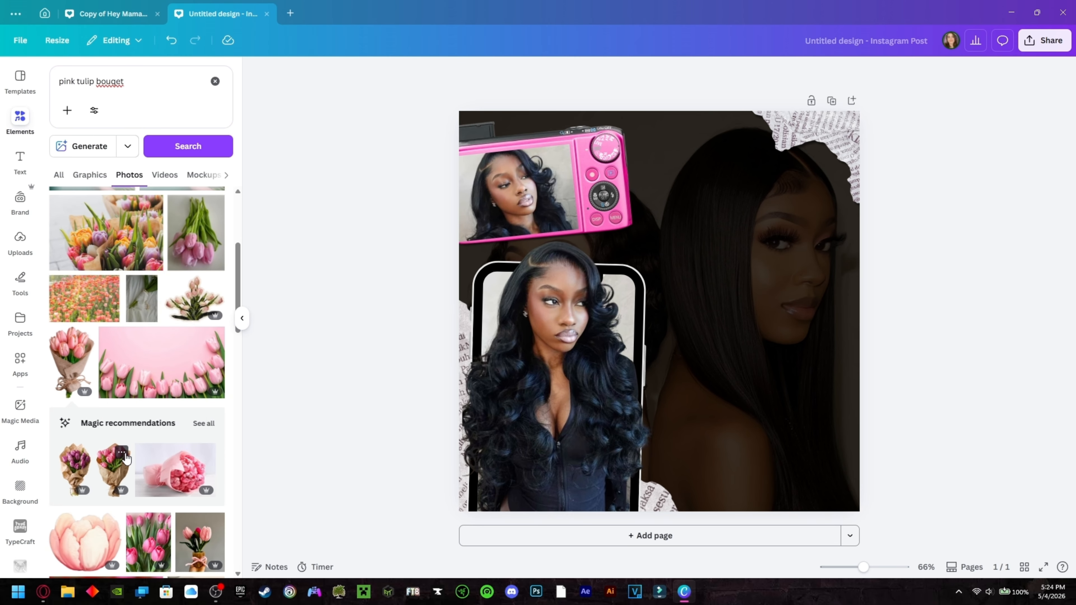
left_click(122, 452)
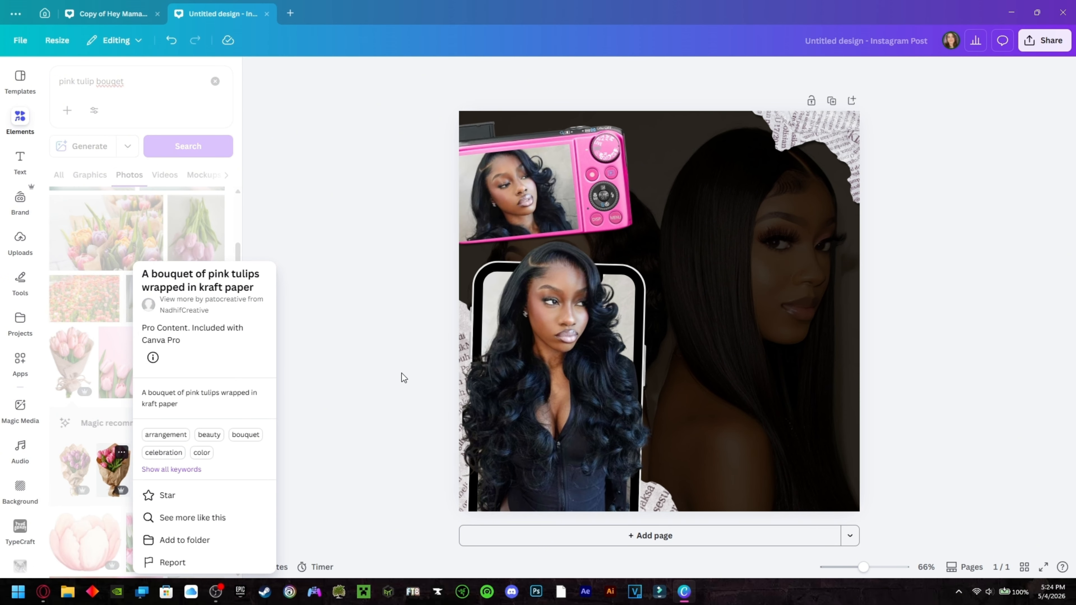
left_click(397, 303)
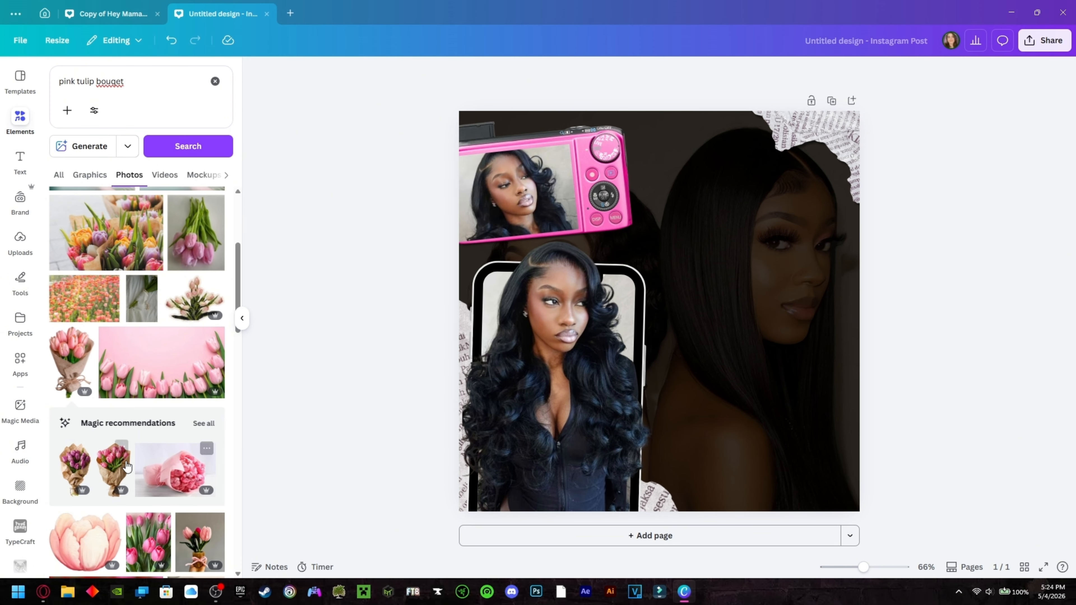
left_click(111, 458)
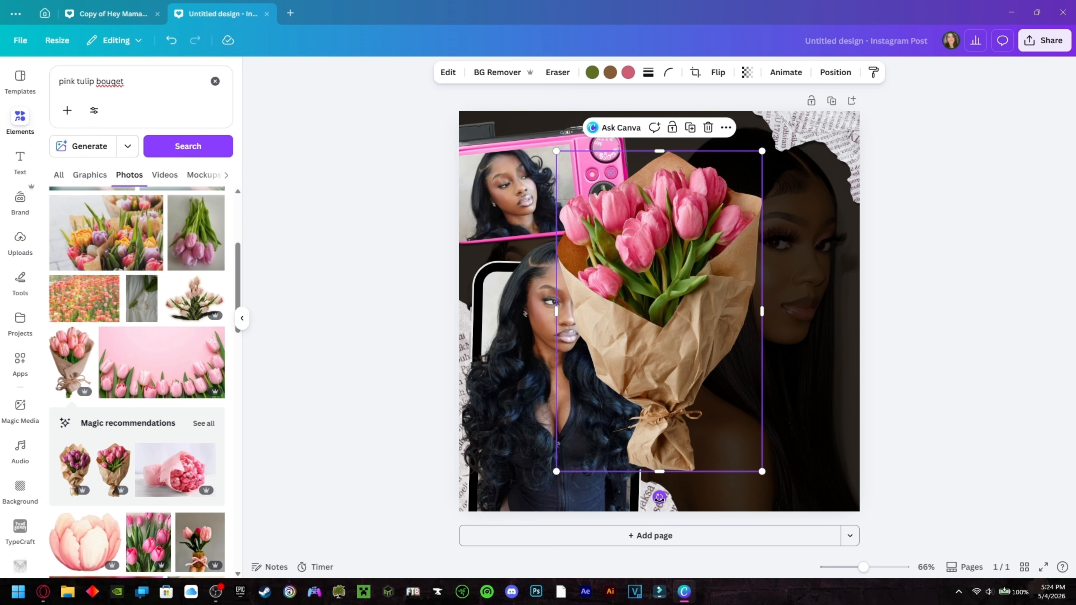
Step: Tilt the tulip bouquet clockwise, shrink it, and place it in the page's lower-left corner in front of the model
left_click_drag(660, 497, 621, 511)
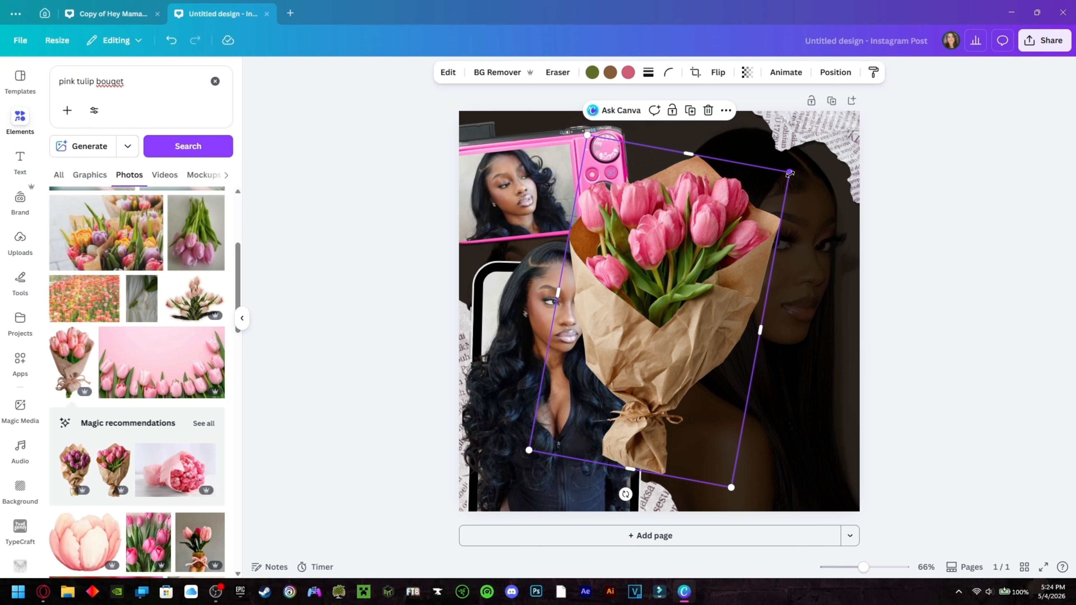
left_click_drag(791, 173, 712, 223)
left_click_drag(623, 271, 556, 419)
left_click(414, 377)
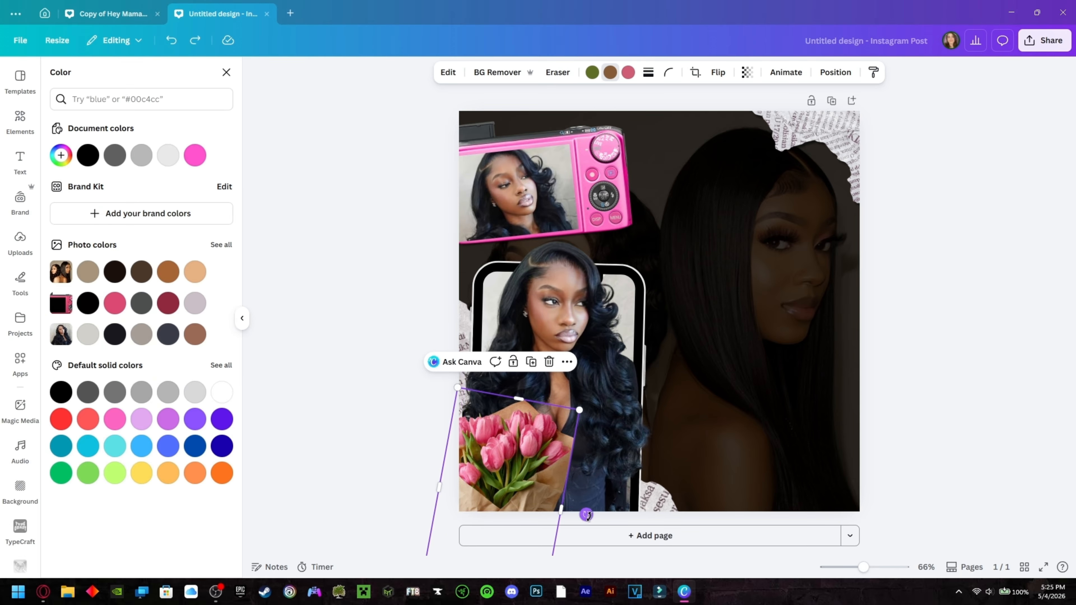
mouse_move(586, 515)
left_mouse_down()
mouse_move(595, 530)
mouse_move(582, 527)
left_mouse_up()
left_click_drag(531, 469, 526, 465)
left_click(227, 72)
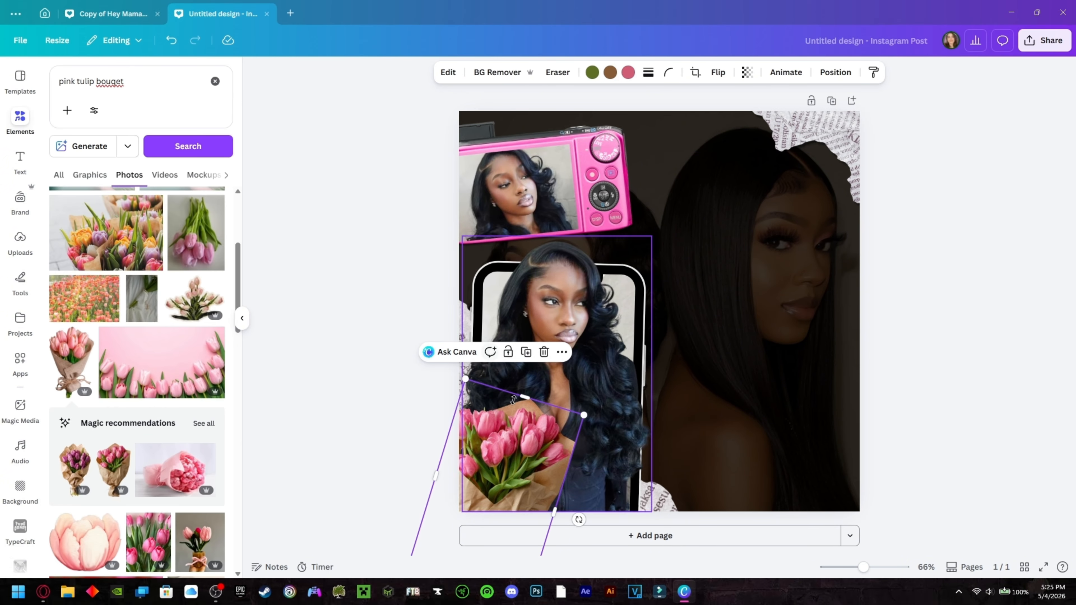
Step: Recolor the tulip bouquet's pink tone with the bright pink already used in the document, then deselect the bouquet
left_click(629, 72)
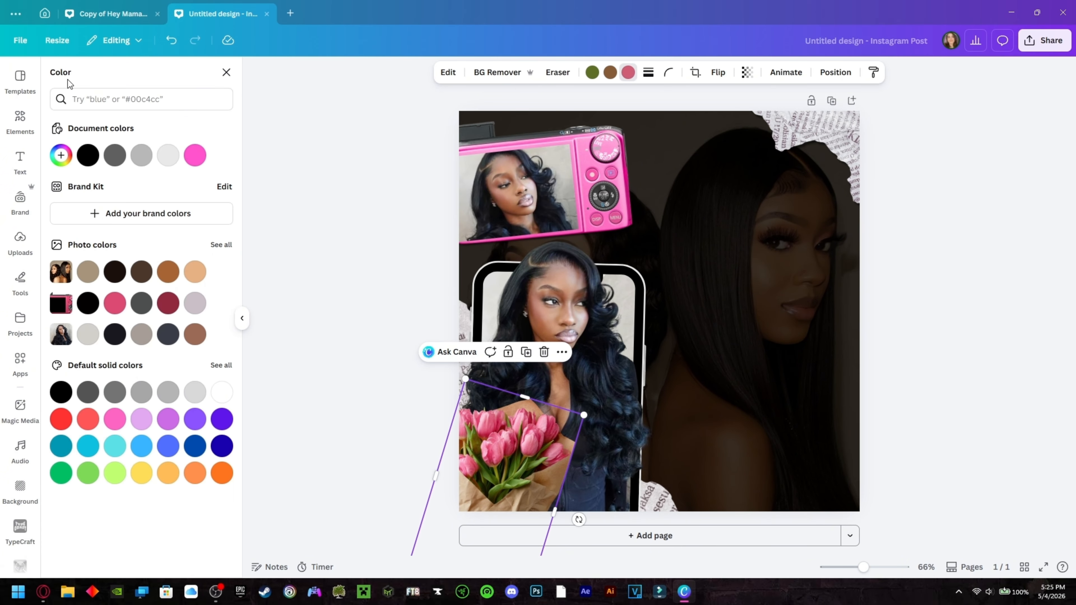
left_click(193, 158)
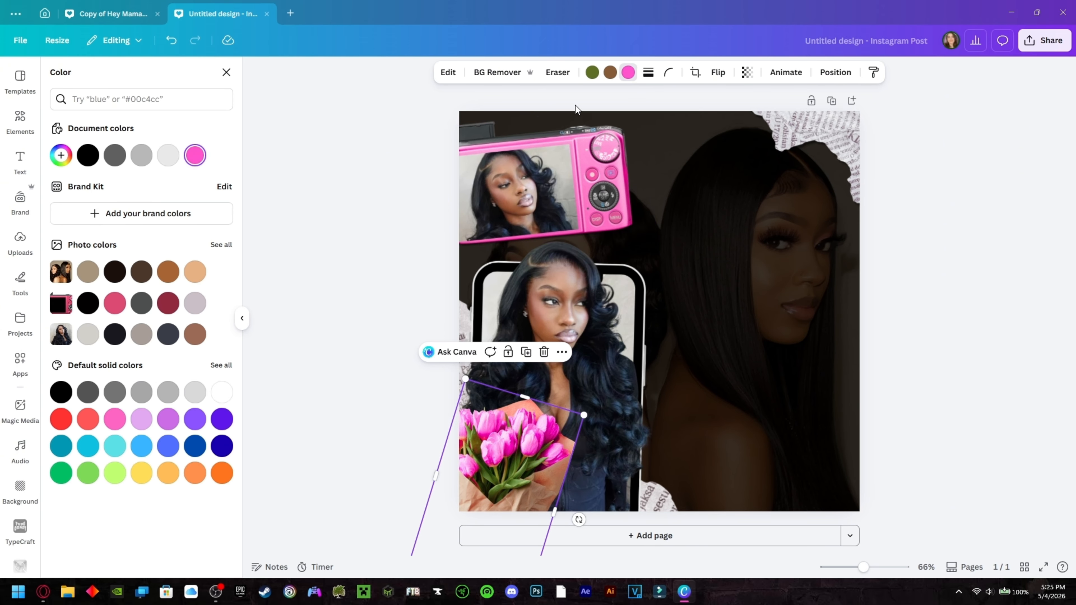
key("Escape")
key("Escape")
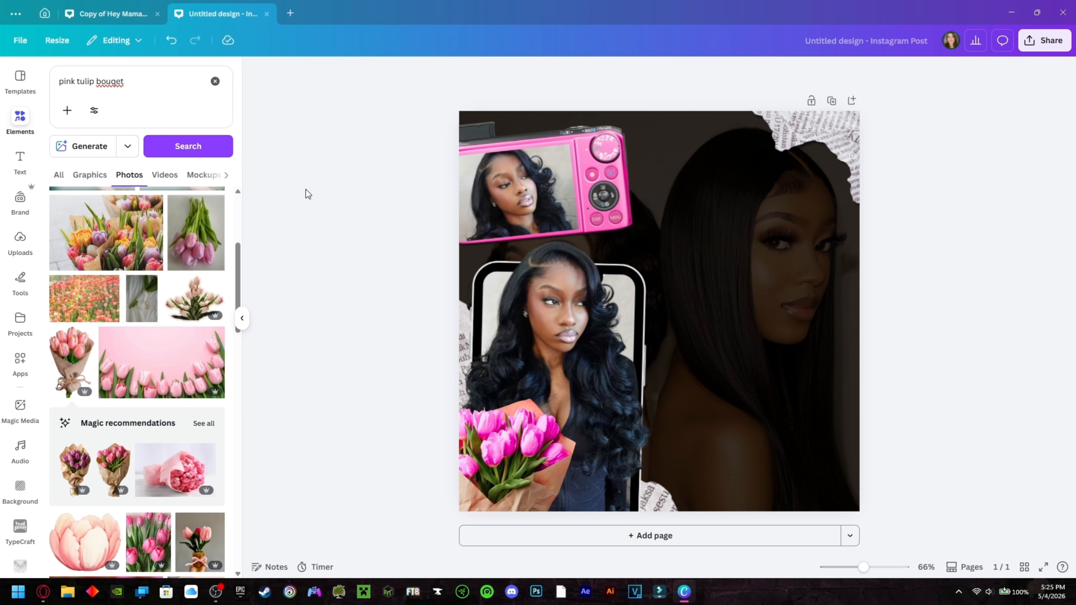
Step: Adjust the tulip bouquet's white balance to temperature 2 and tint -35
left_click(448, 73)
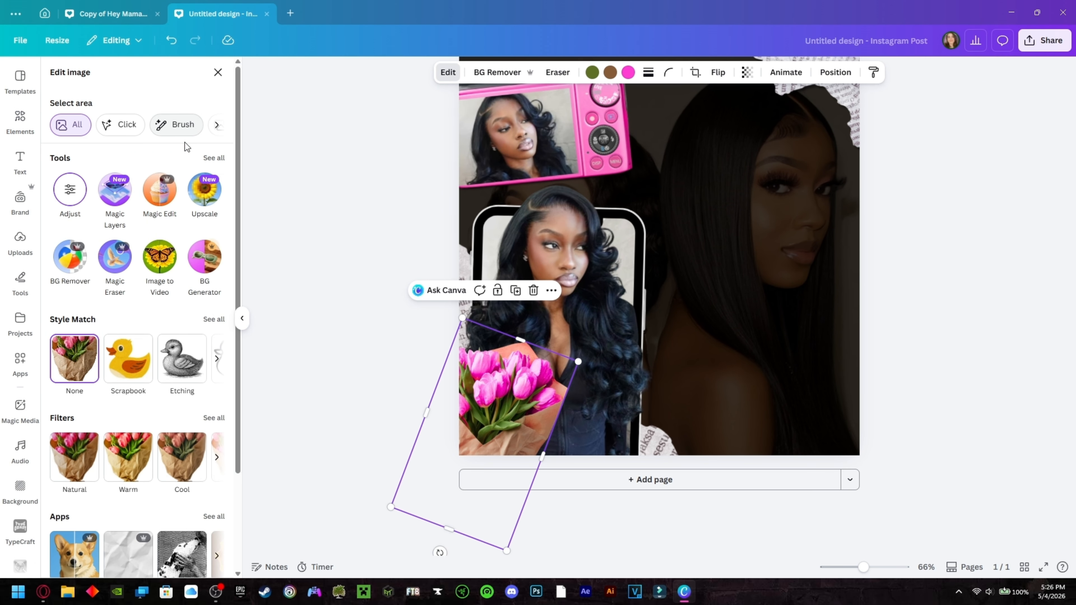
left_click(69, 190)
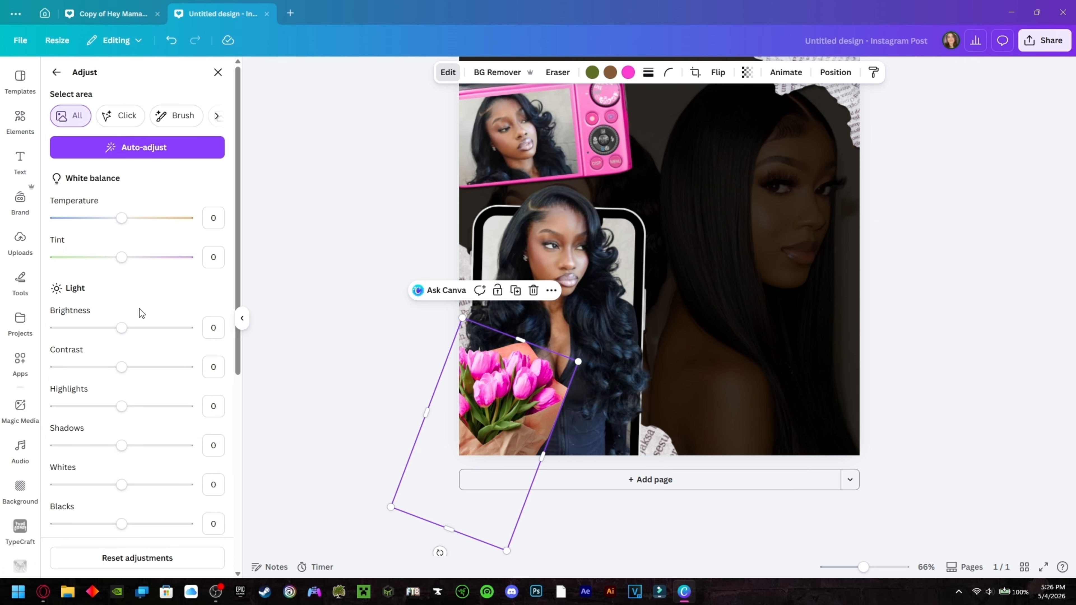
left_click_drag(130, 262, 98, 265)
left_click_drag(121, 218, 123, 230)
Step: Set the tulip bouquet's shadows to -40, blacks to 18, vibrance to -9 and saturation to 9, and close the image adjustments
scroll(122, 297, "down", 2)
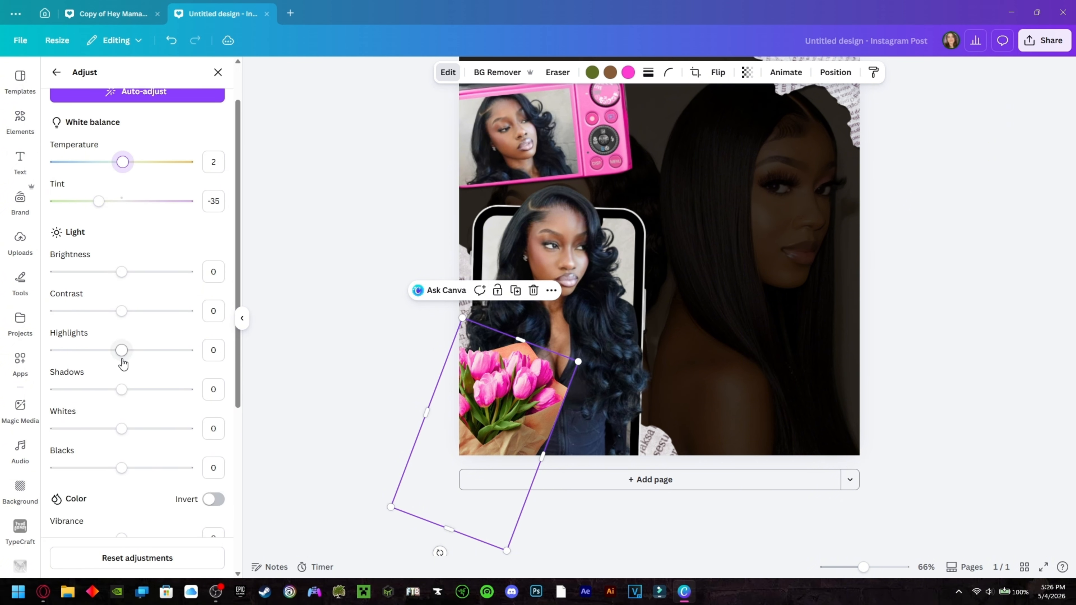
left_click_drag(124, 394, 139, 373)
scroll(122, 403, "down", 4)
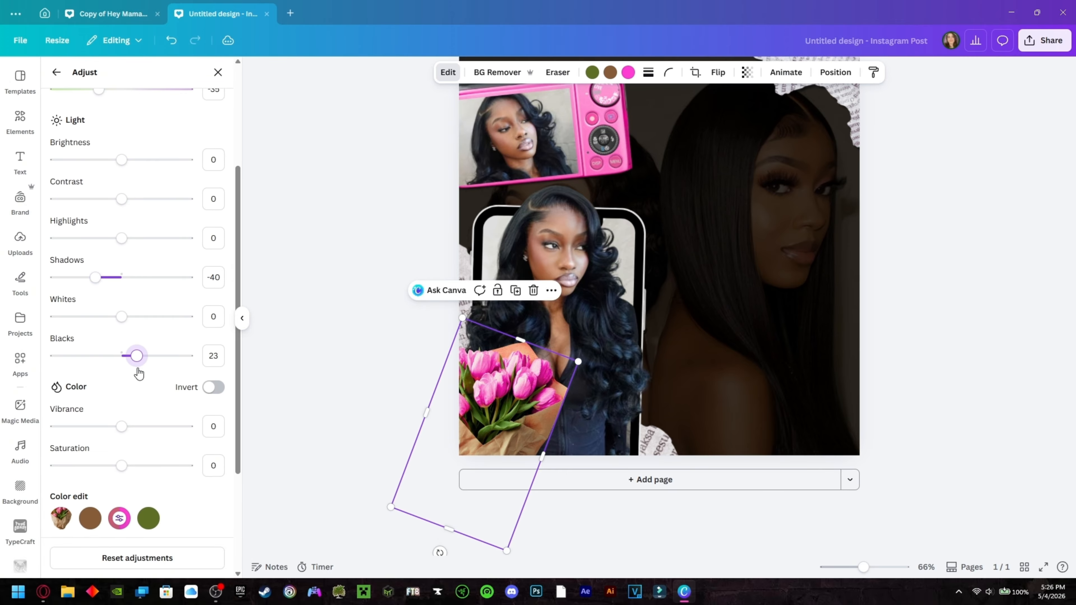
left_click_drag(123, 430, 130, 475)
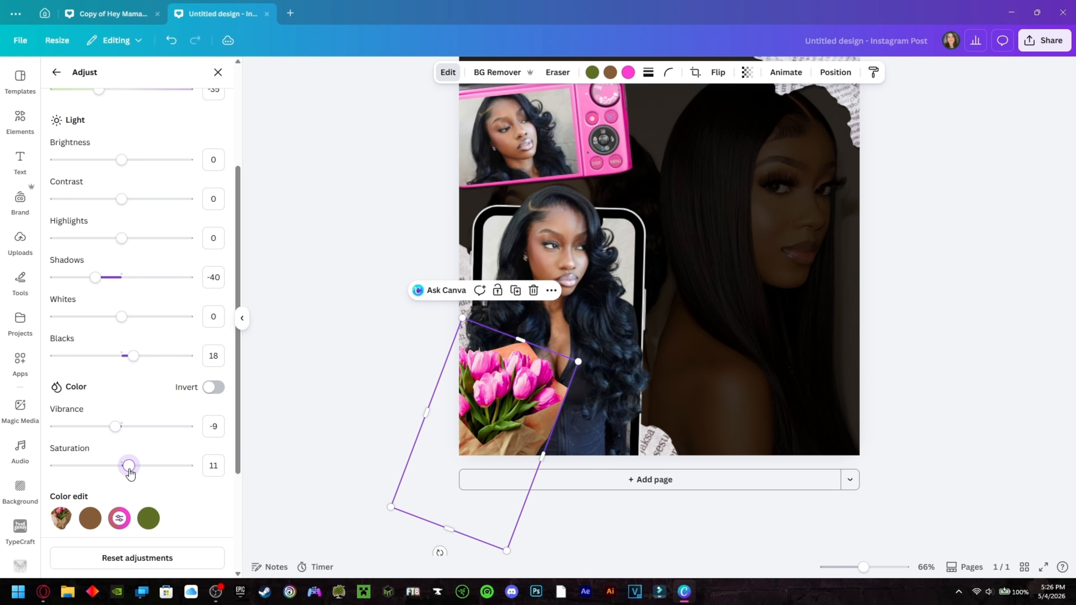
left_click(217, 284)
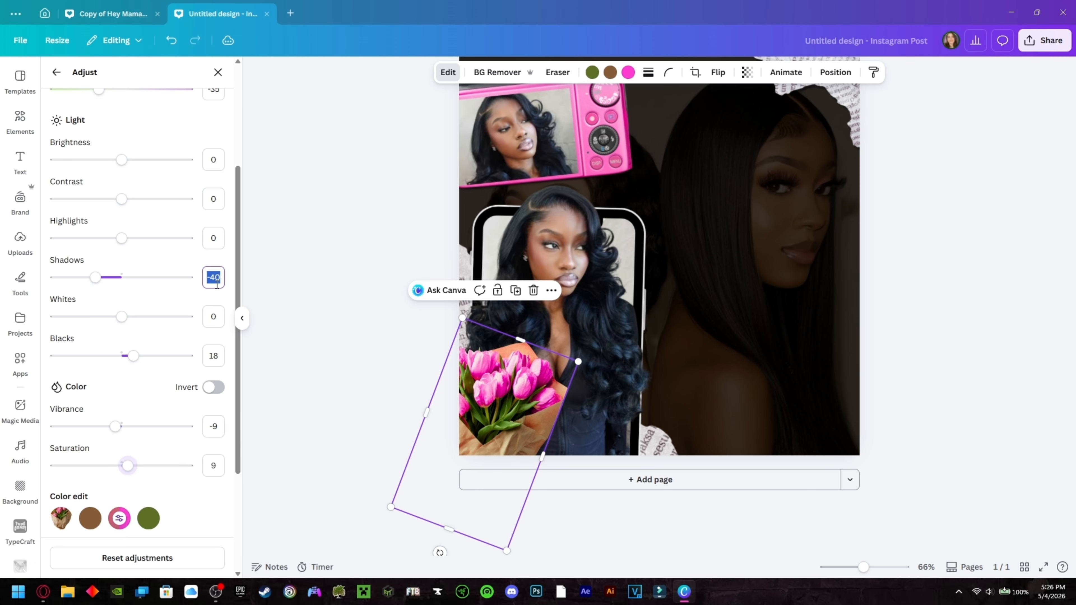
left_click(242, 322)
left_click(254, 313)
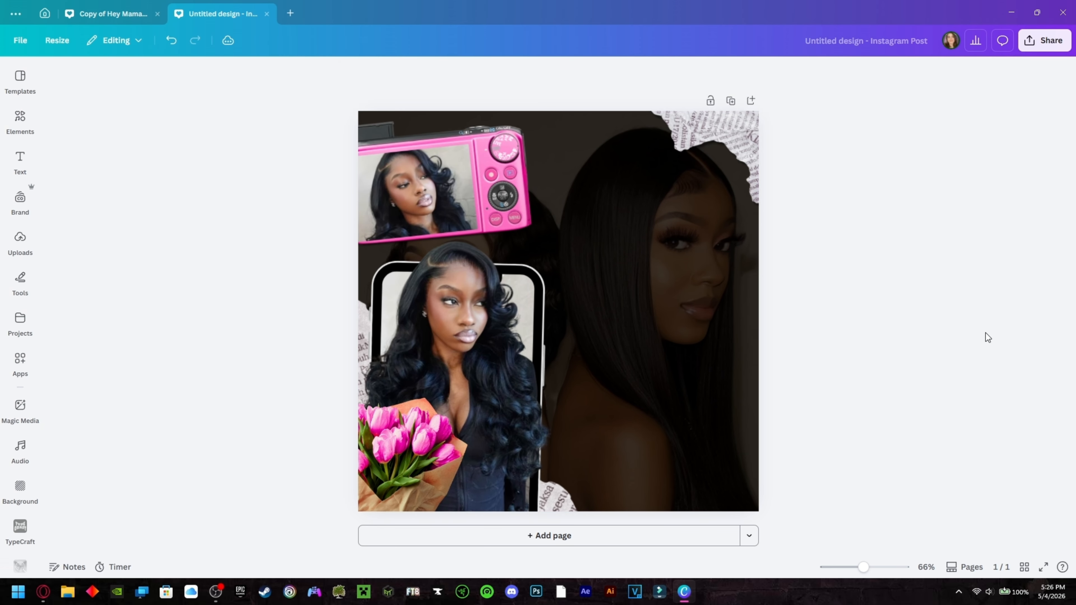
Step: Search the element library for "flowers" and browse the graphics and the recently used elements for a corner decoration
left_click(20, 120)
type("flowers")
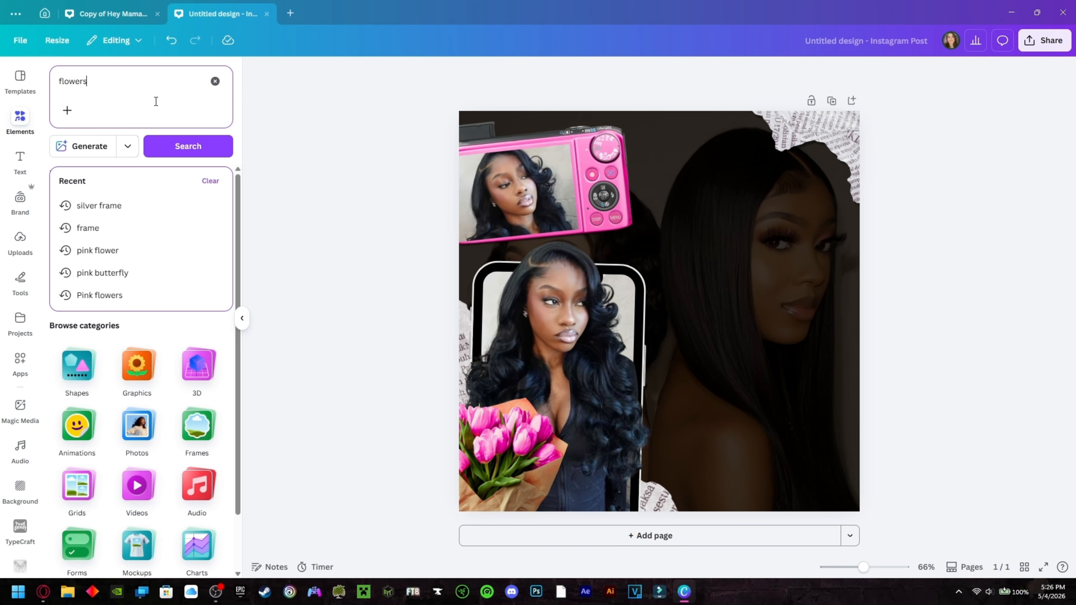
key("Return")
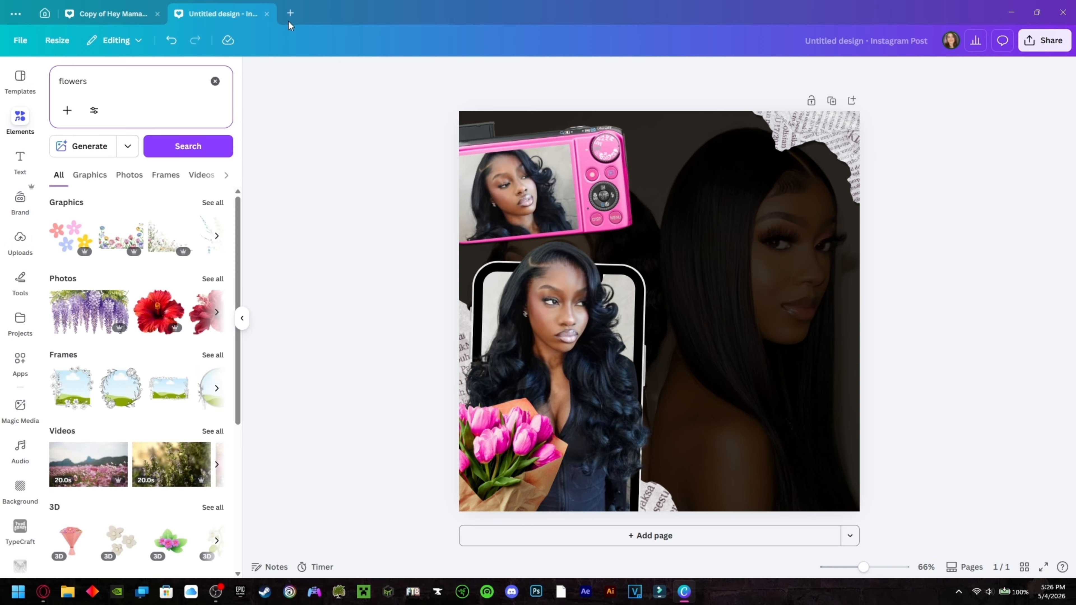
left_click(213, 202)
scroll(210, 237, "down", 5)
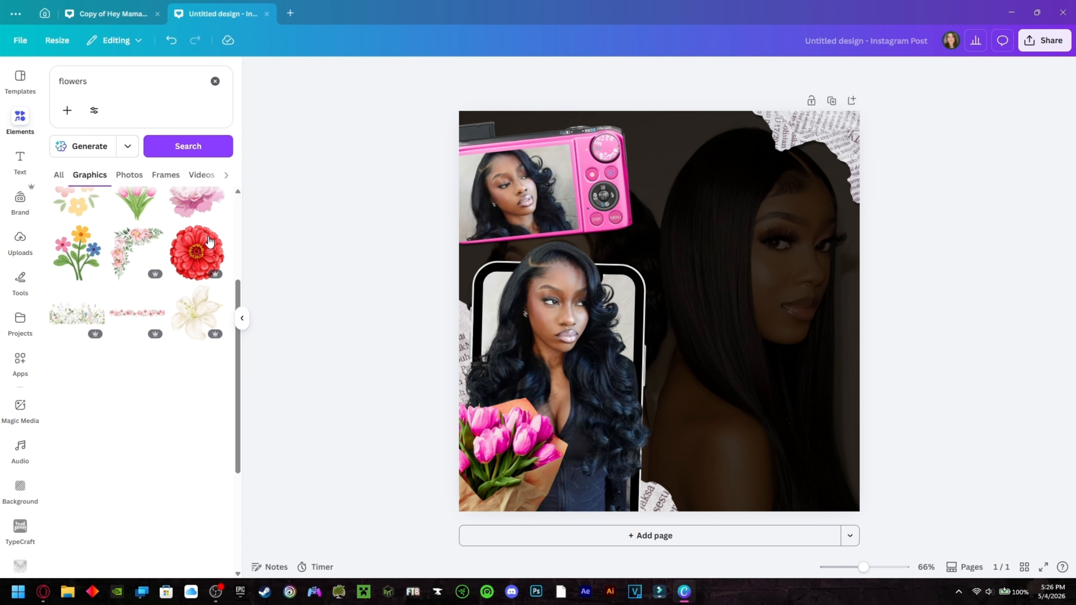
scroll(210, 243, "down", 5)
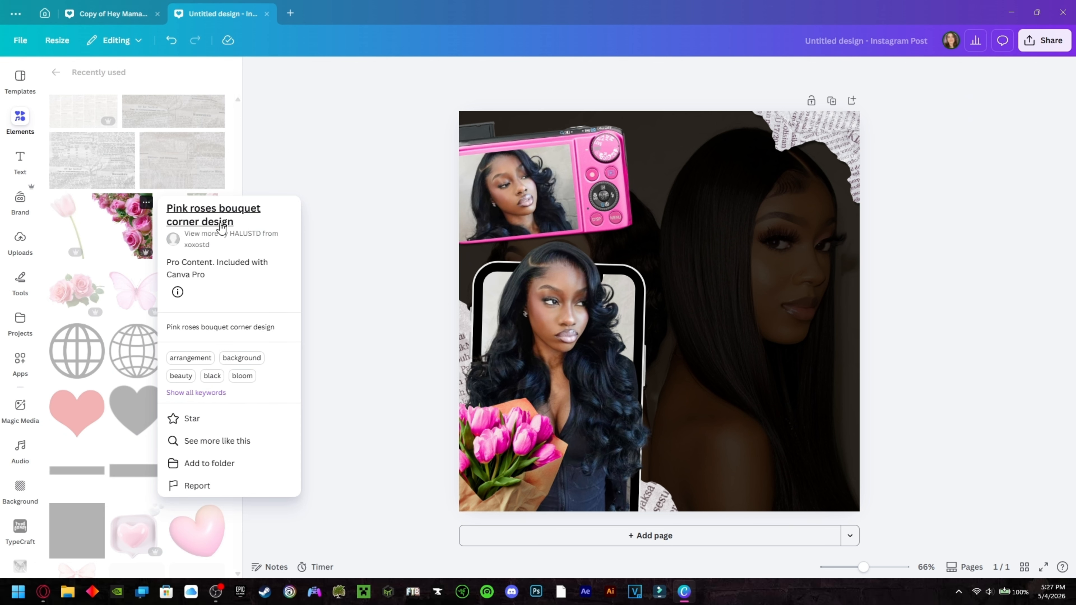
Step: Add "Pink roses bouquet corner design", shrink and tilt it, and place it over the newspaper in the page's upper-right corner
left_click(144, 228)
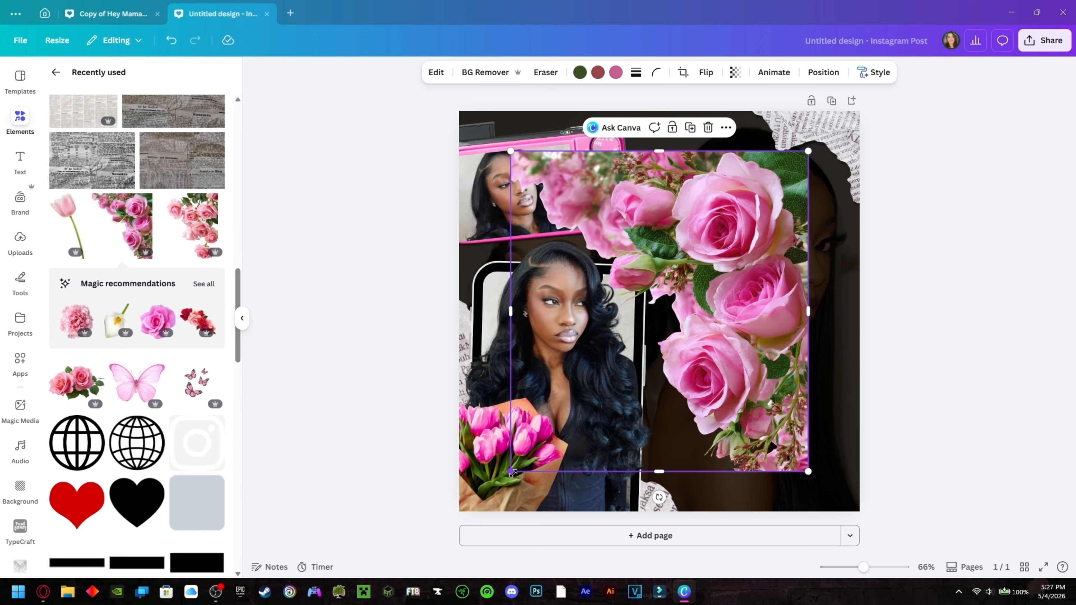
left_click_drag(513, 473, 738, 229)
left_click_drag(795, 196, 903, 115)
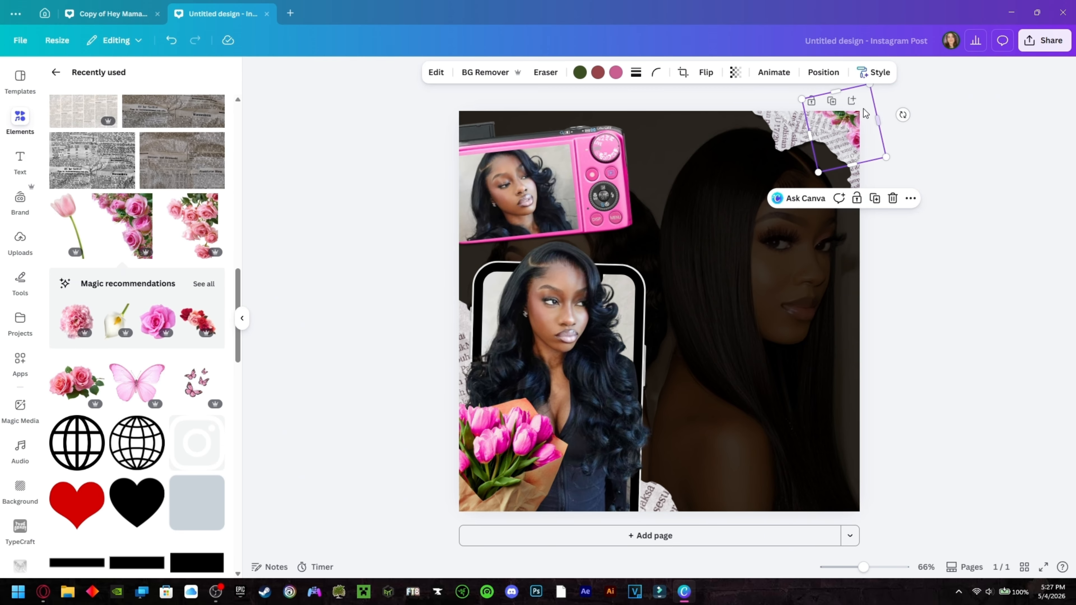
Step: Recolor the corner roses' pink tone with the lighter of the two bright pinks in the document colors
left_click(620, 77)
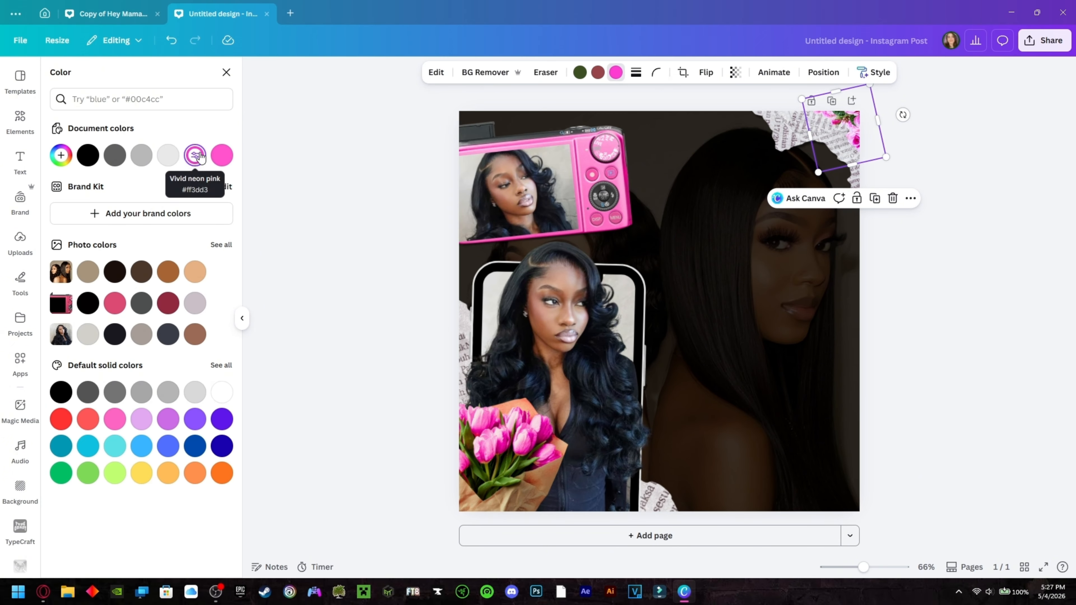
left_click(222, 155)
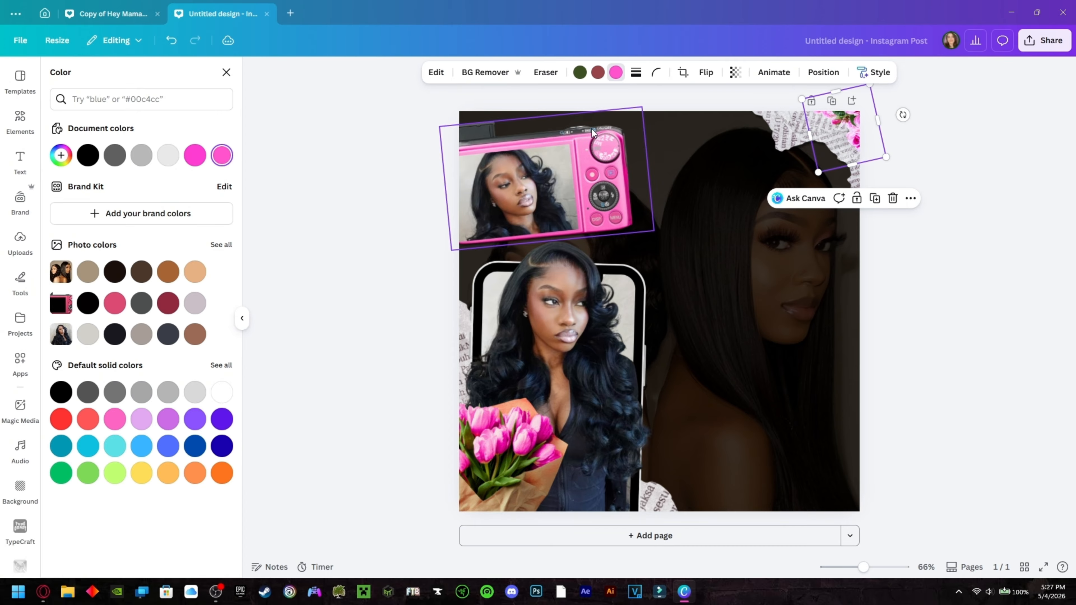
left_click(976, 143)
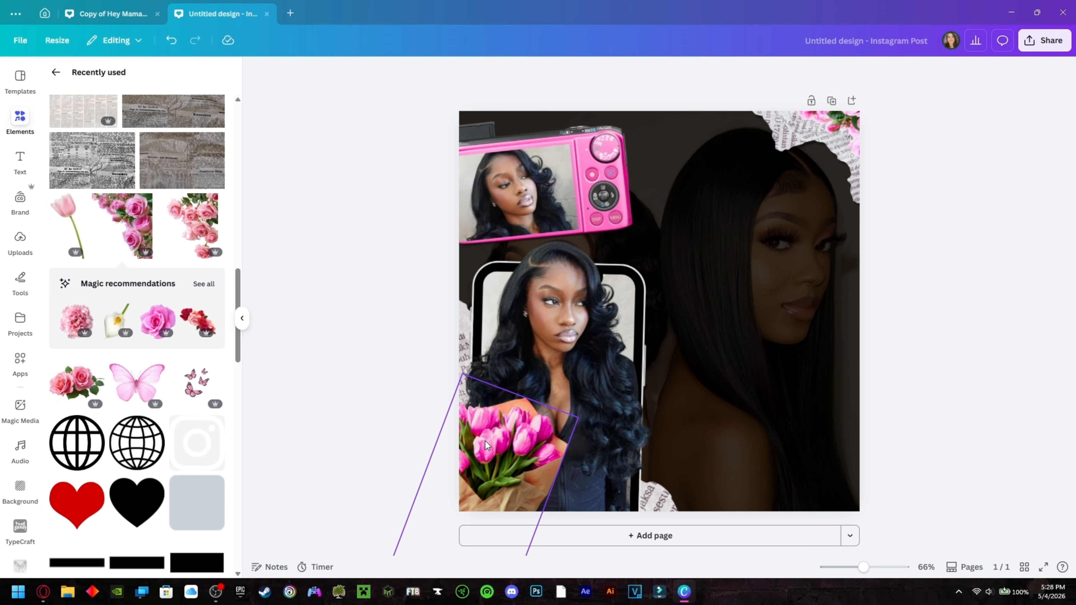
Step: Apply a Drop shadow to the pink roses in the page's upper-right corner
left_click(846, 125)
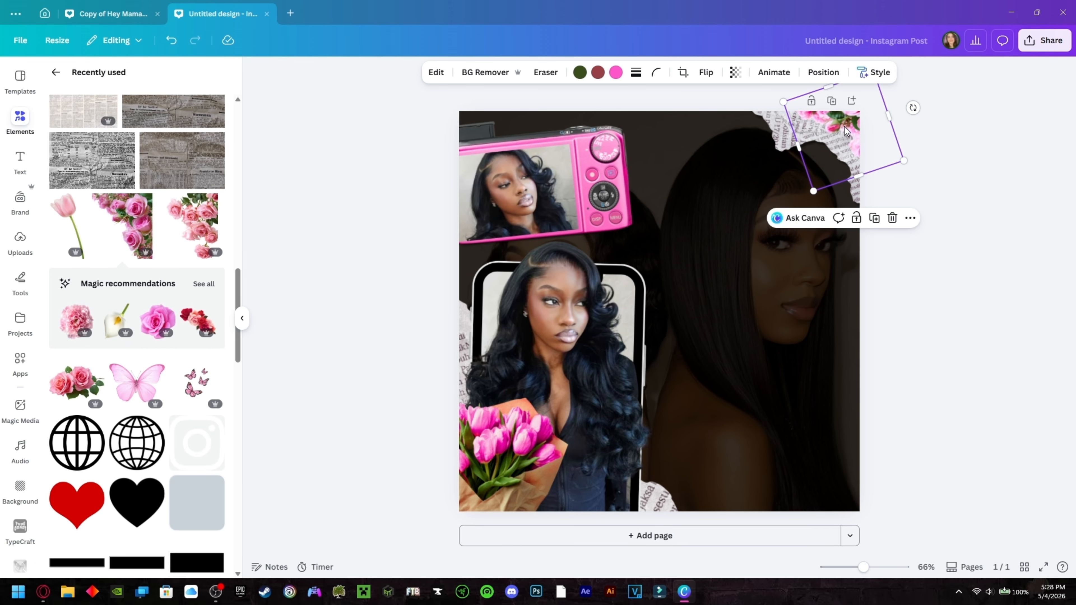
left_click(434, 77)
scroll(128, 382, "down", 3)
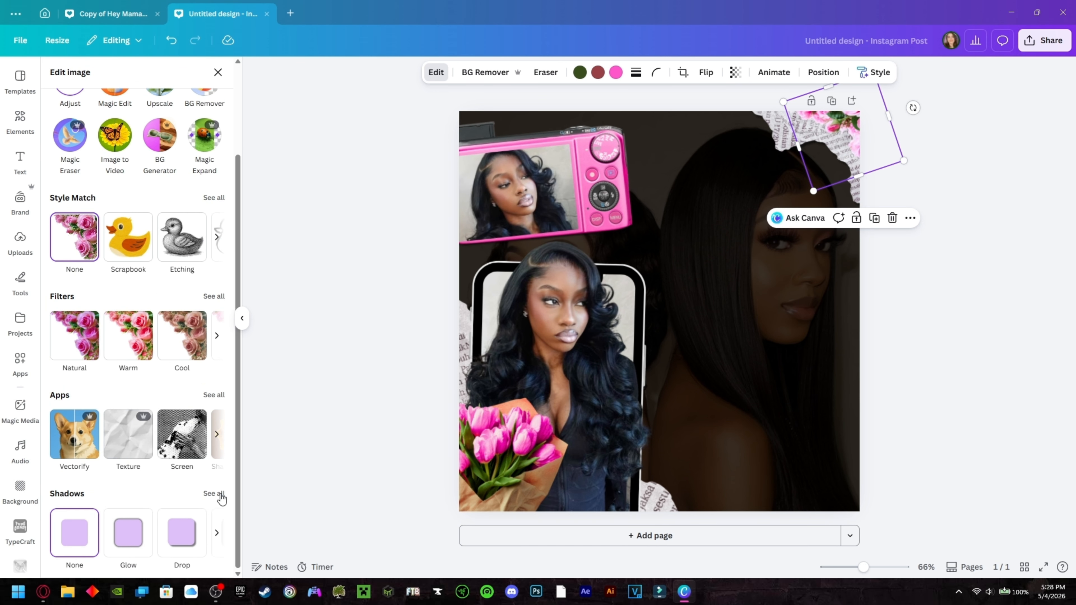
left_click(214, 494)
left_click(138, 202)
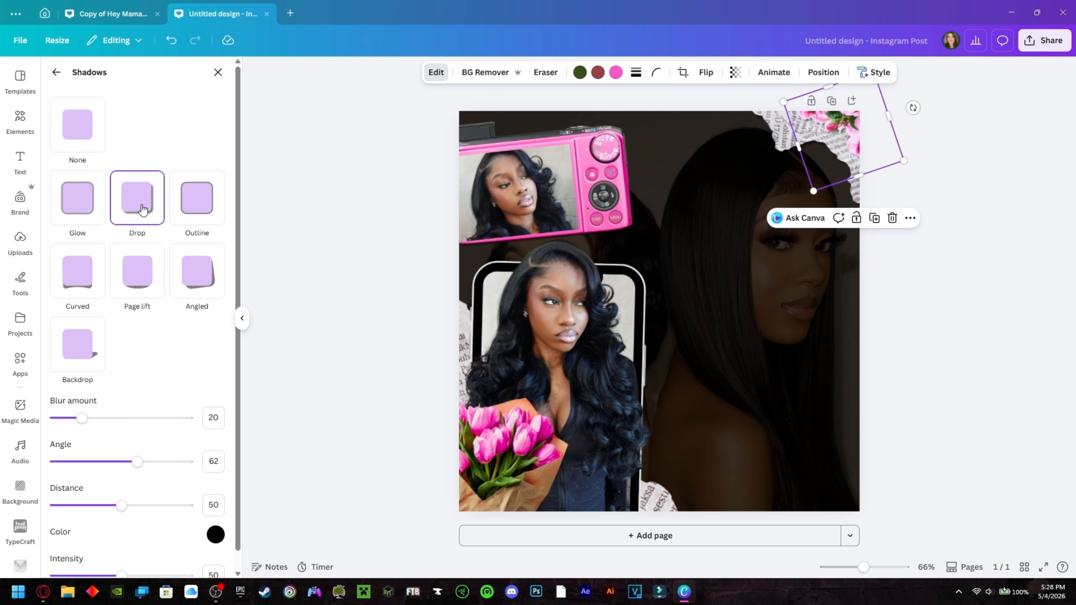
Step: Apply a Drop shadow to the tulip bouquet, check the shadow on the upper-right newspaper piece, and deselect it
left_click(484, 464)
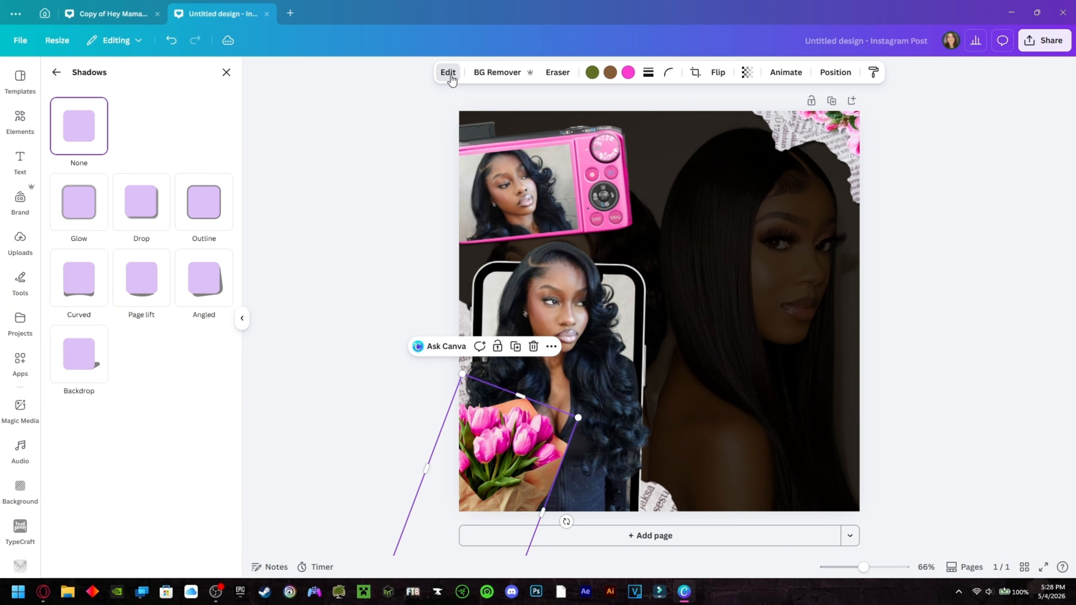
left_click(155, 210)
left_click(789, 147)
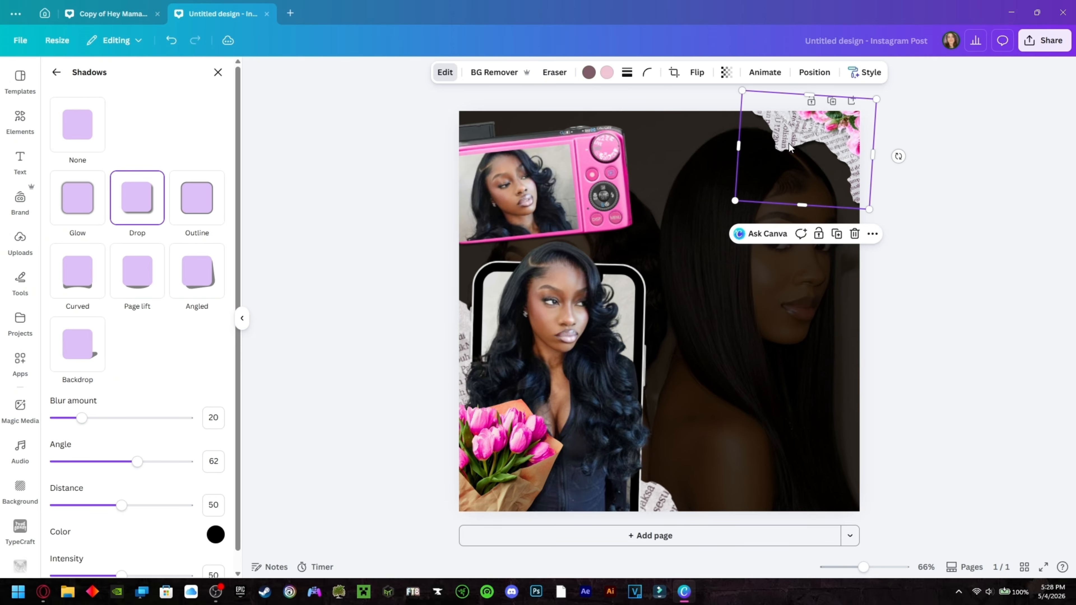
left_click(375, 349)
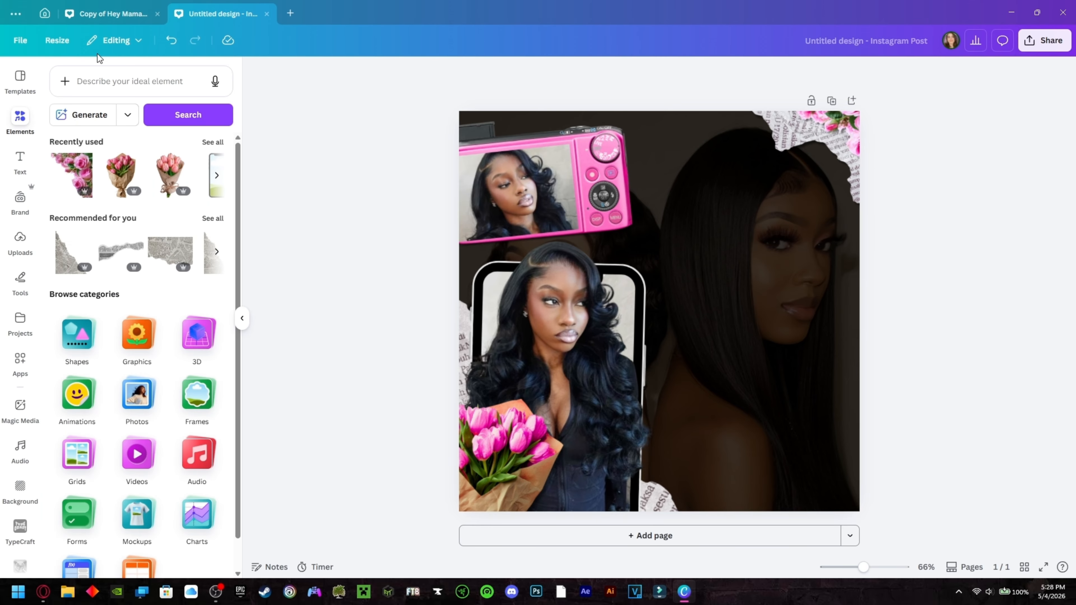
Step: Add a text box reading "MAMA" in the upper-right area of the page, over the darkened model's face
left_click(29, 168)
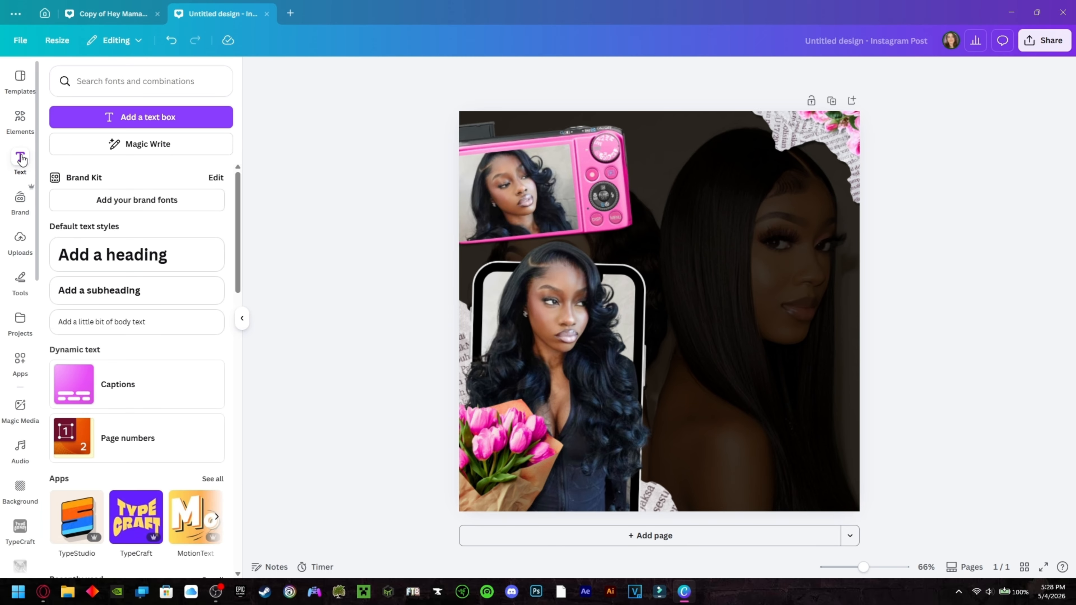
left_click(144, 123)
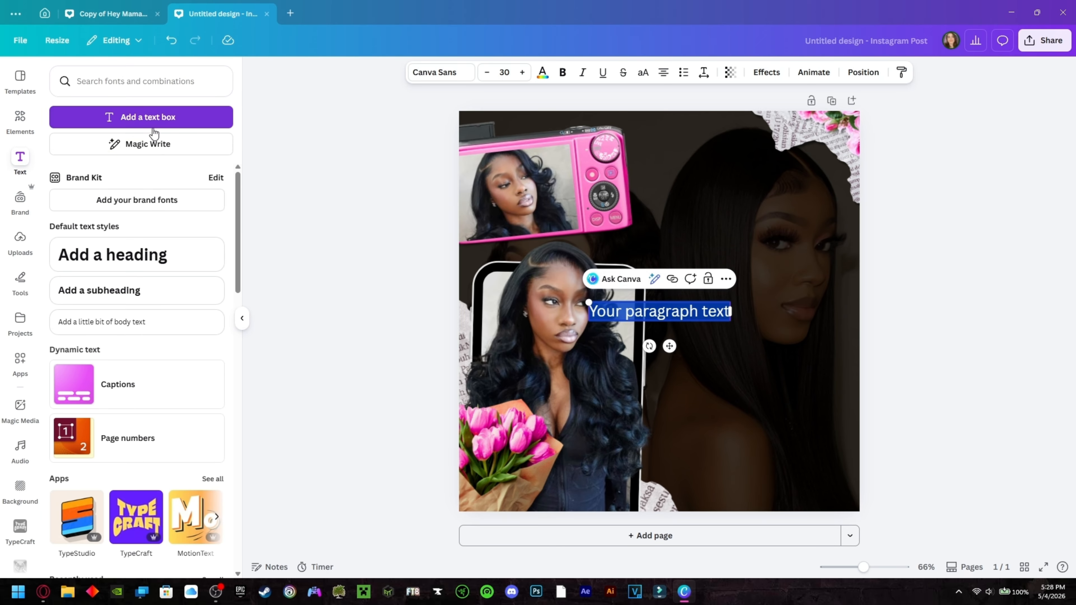
left_click(961, 272)
left_click(627, 311)
left_click_drag(627, 311, 712, 200)
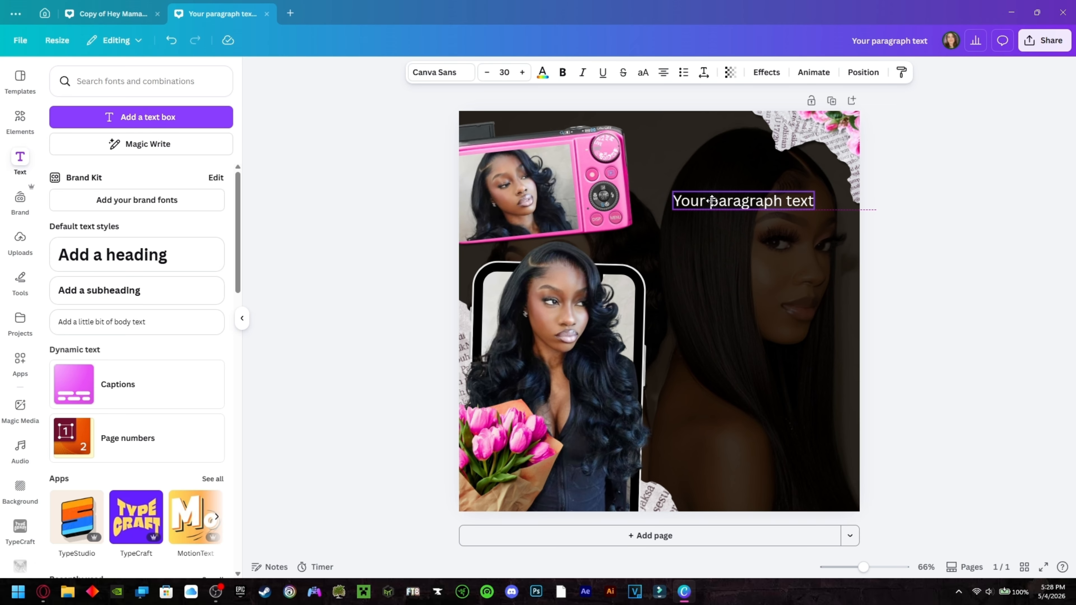
double_click(712, 201)
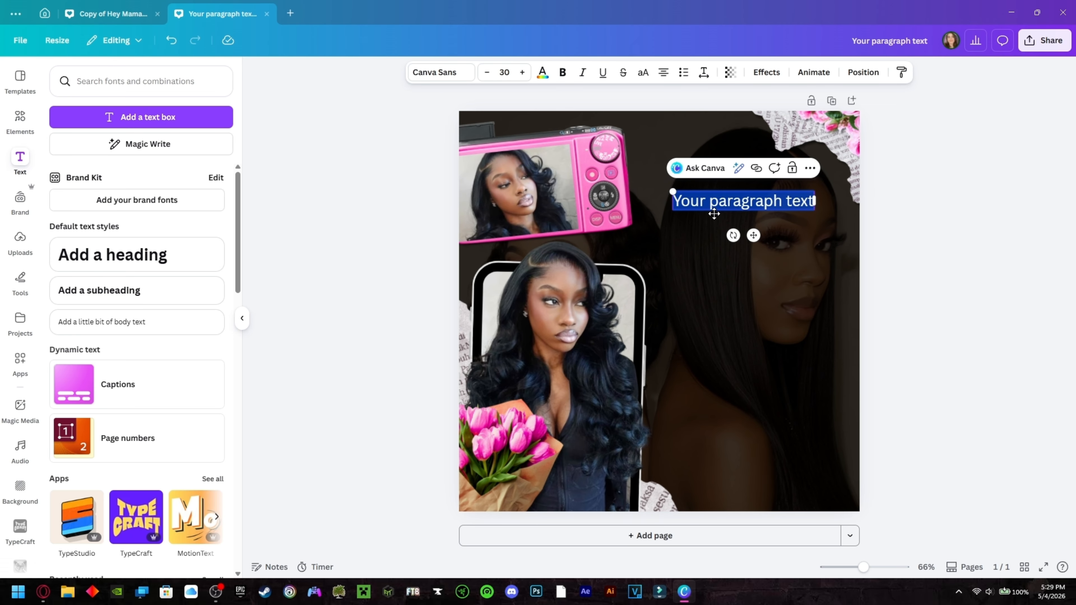
type("MAMA")
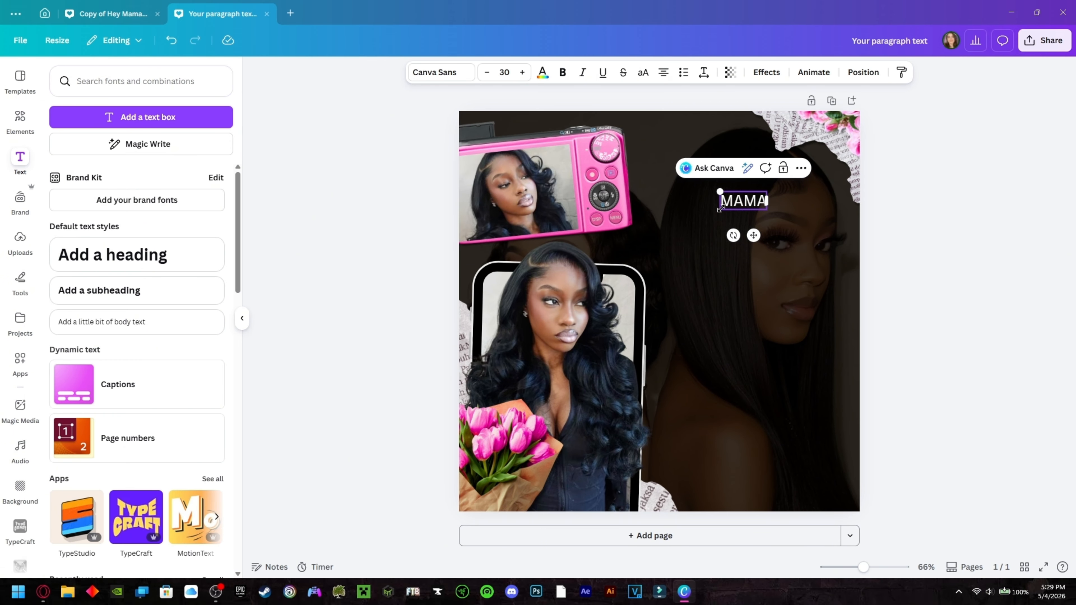
Step: Enlarge the MAMA text and move it clear of the camera into the upper-right part of the page
left_click_drag(720, 209, 606, 254)
left_click(1034, 230)
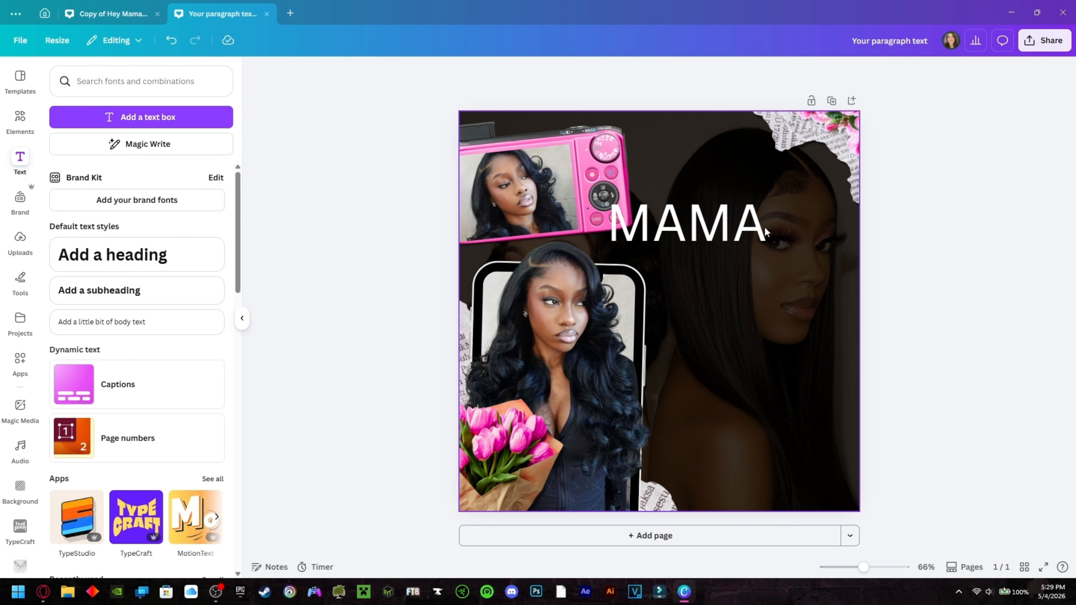
left_click_drag(733, 216, 793, 230)
left_click(980, 239)
left_click(678, 255)
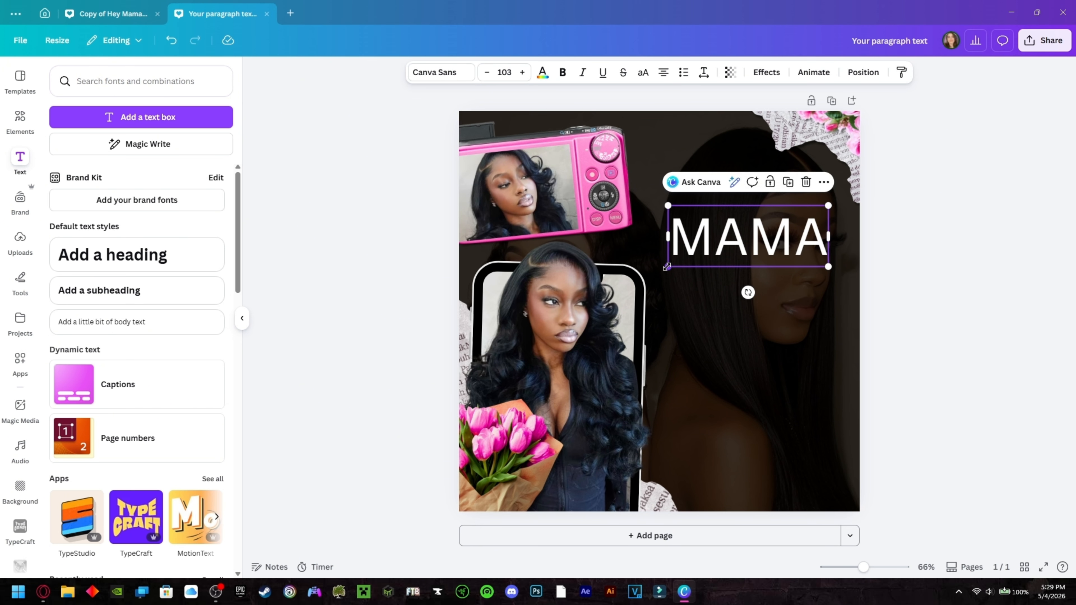
left_click_drag(668, 267, 690, 245)
Step: Set the MAMA text in the Anton font, enlarge it to size 138, and align its left edge with the page's vertical center
left_click(441, 73)
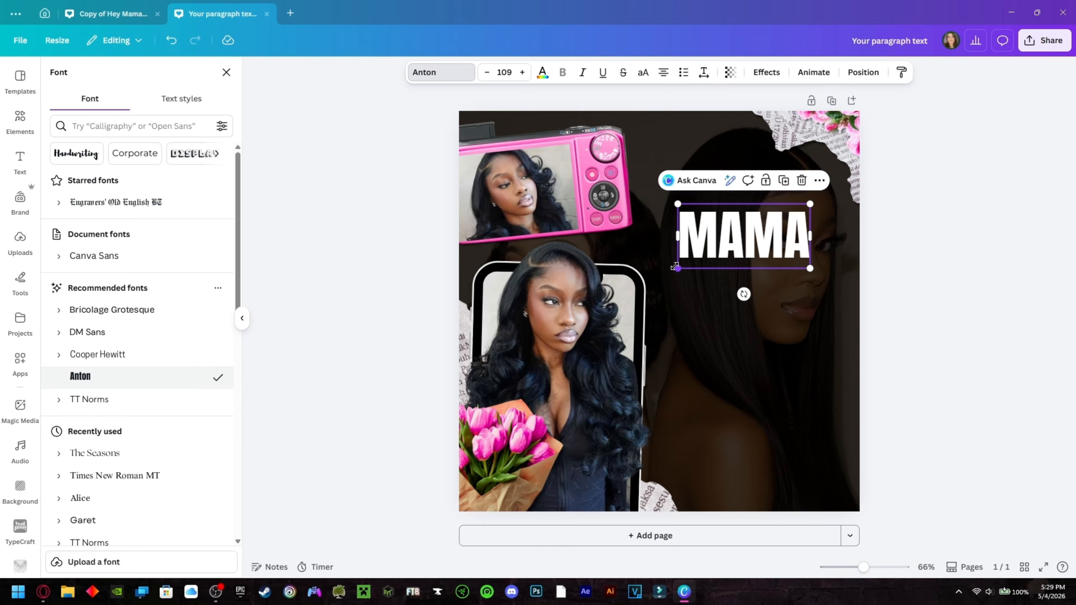
left_click_drag(675, 266, 642, 286)
left_click_drag(738, 226, 755, 217)
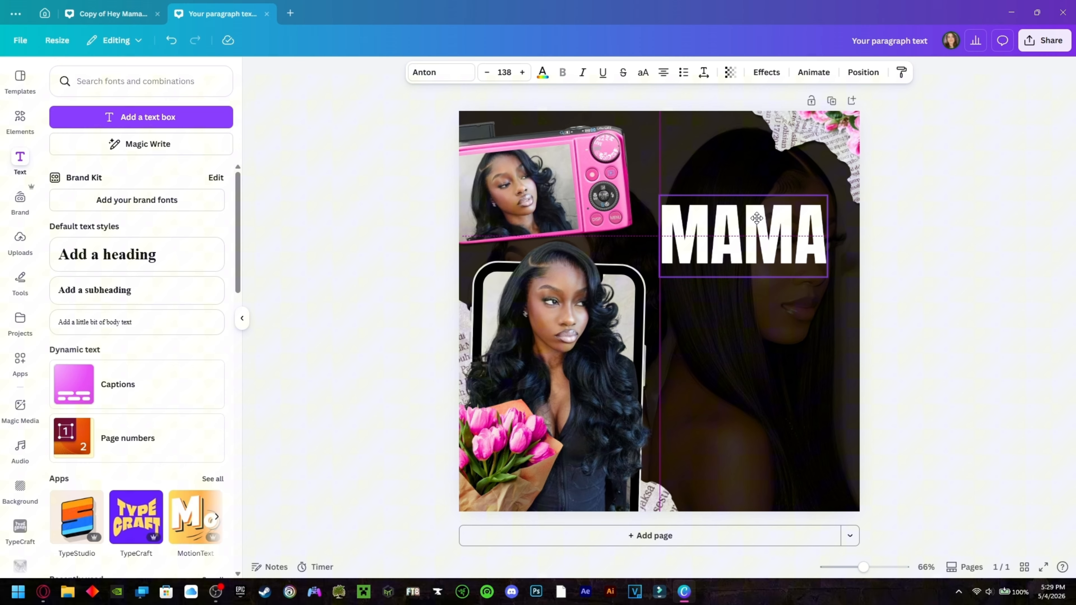
Step: Change the MAMA heading's text color to the document's pink and deselect it
left_click(542, 73)
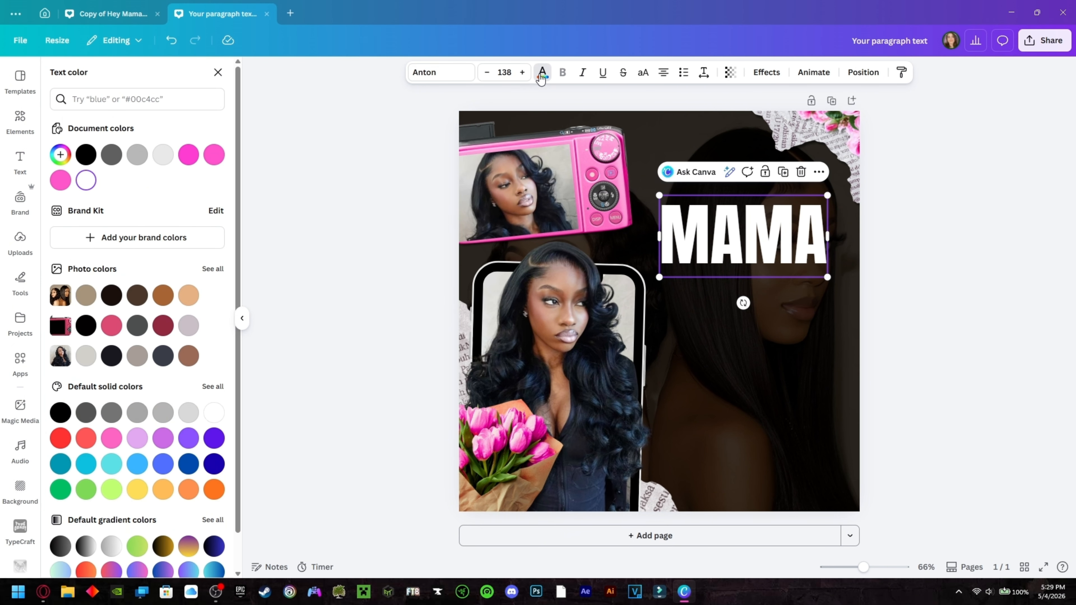
left_click(214, 156)
left_click(1009, 390)
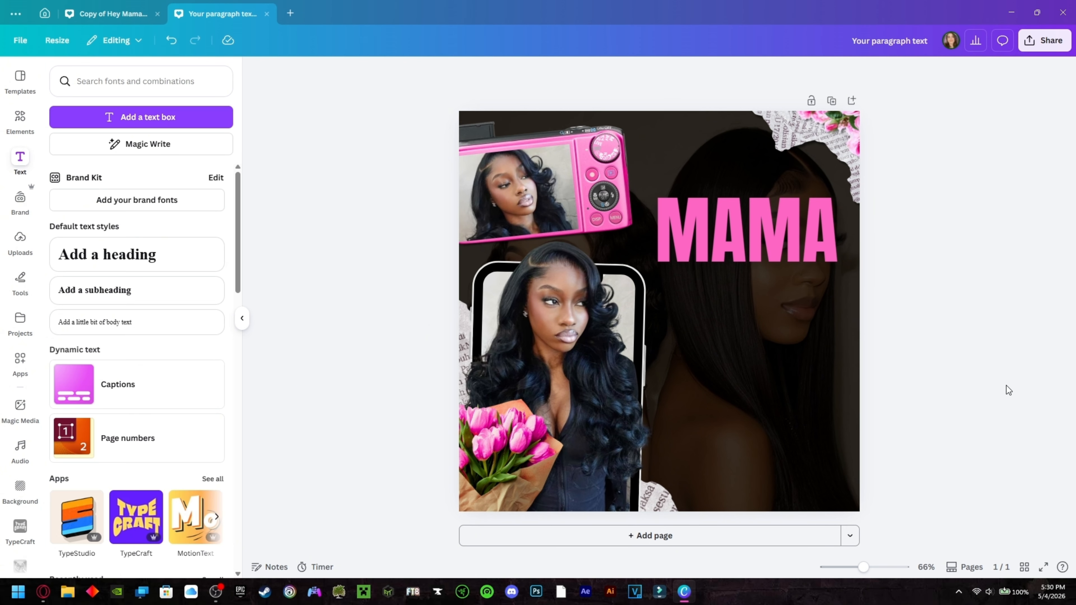
Step: Duplicate the MAMA heading, place the copy just above it, and change the copy's text to "hey"
left_click(746, 225)
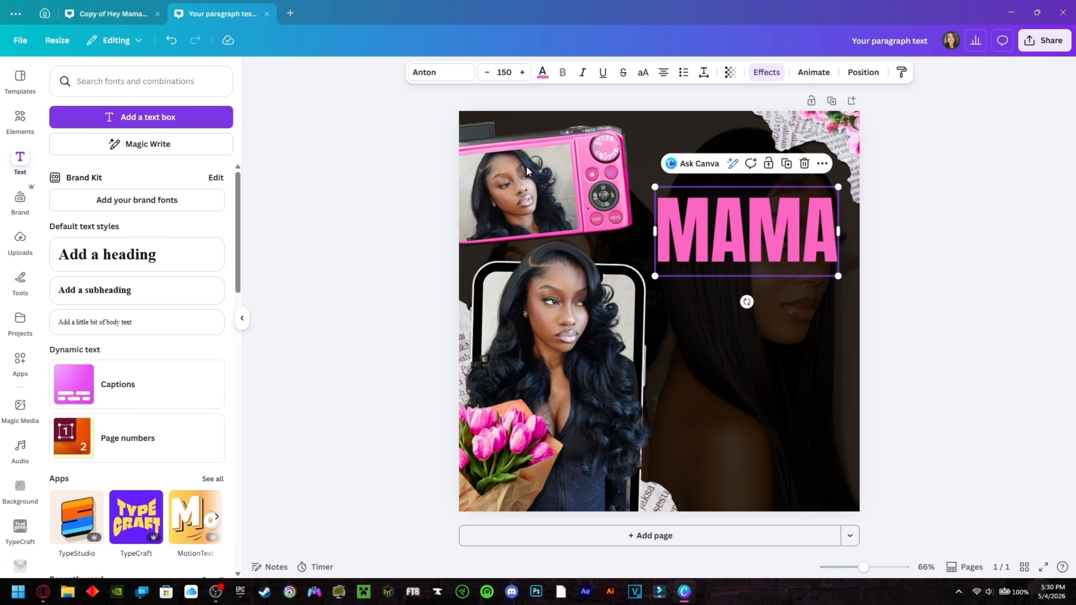
left_click_drag(763, 215, 751, 180)
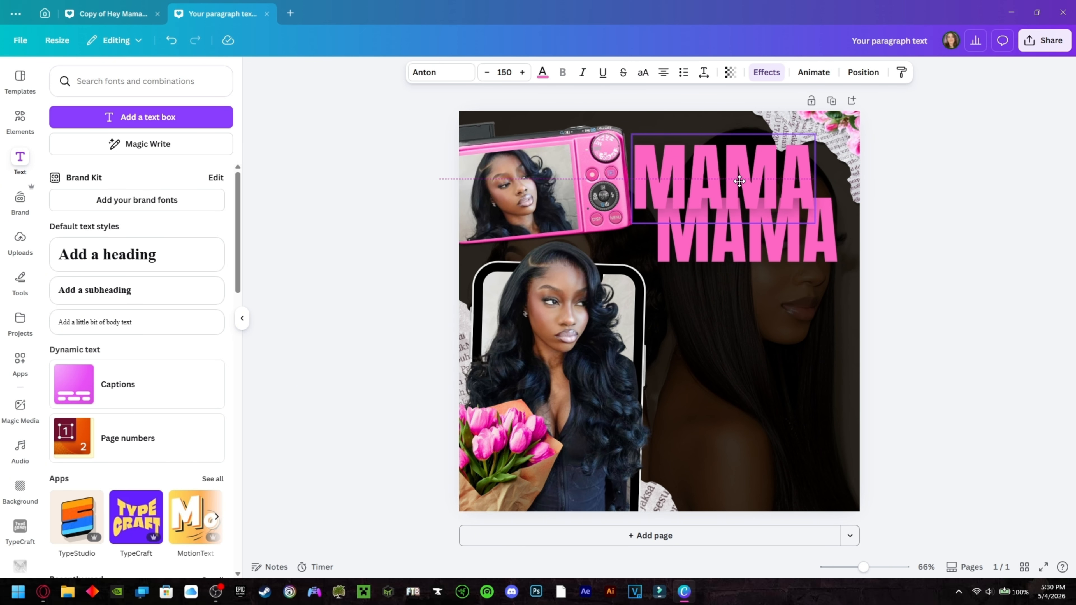
double_click(722, 194)
type("hey")
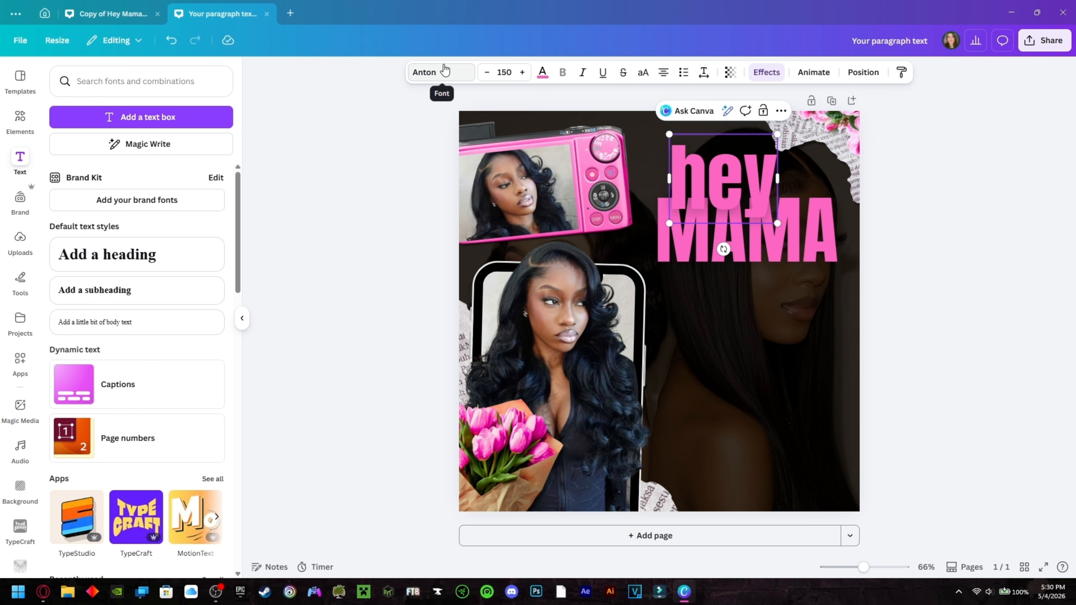
Step: Set the "hey" text in League Spartan, color it black, and nudge it slightly down toward MAMA
left_click(443, 74)
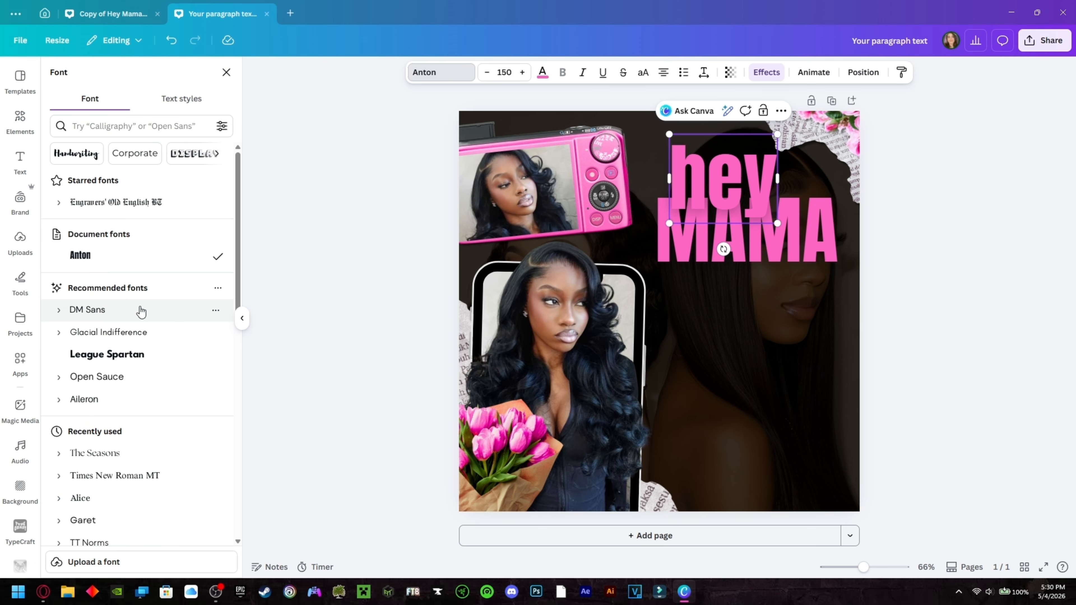
left_click(107, 365)
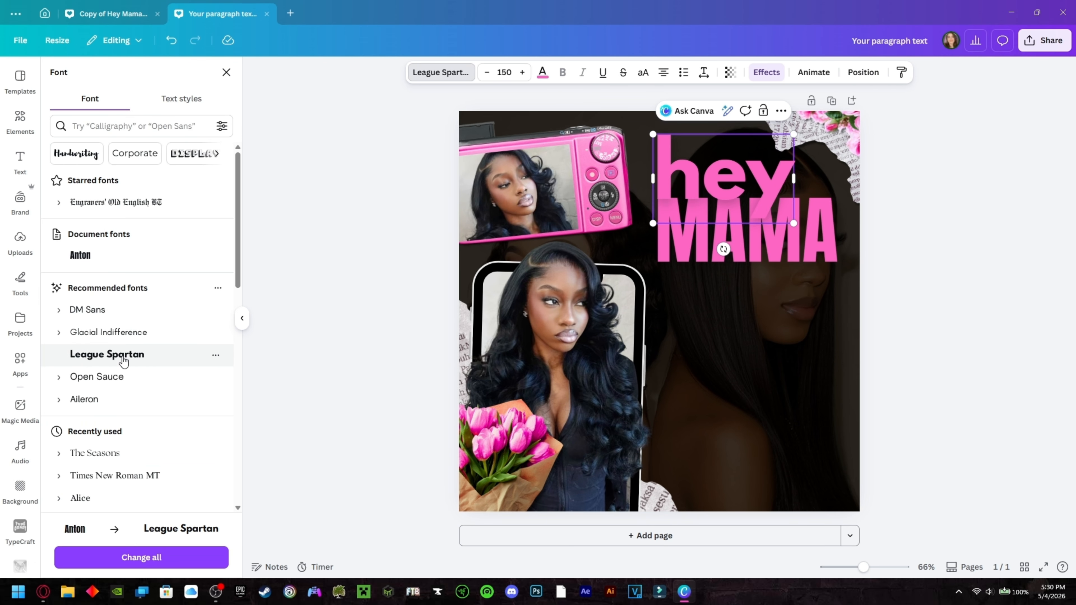
left_click(688, 156)
double_click(688, 156)
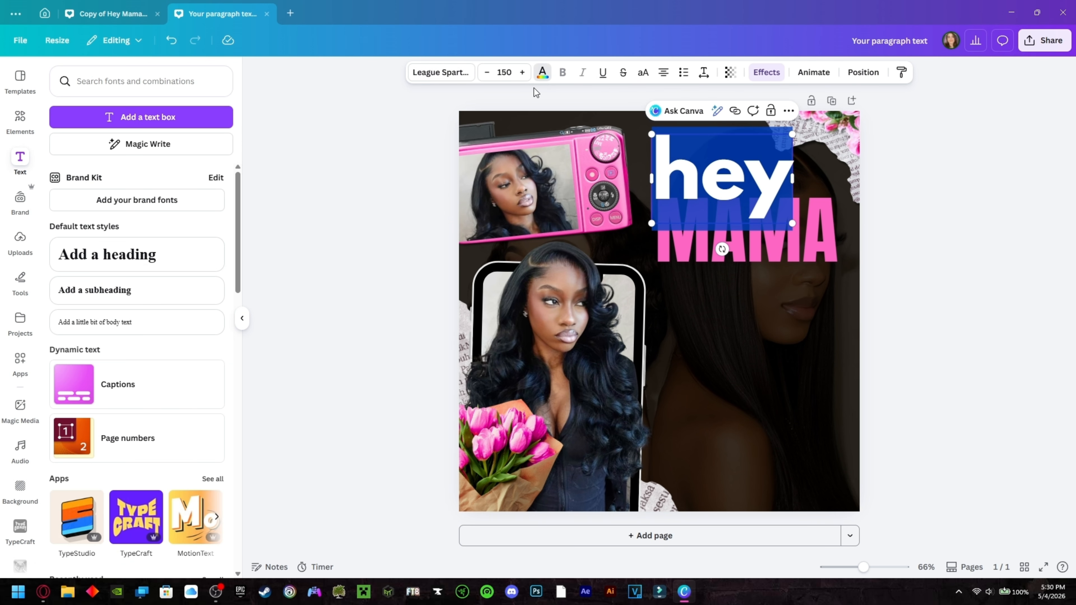
left_click(541, 76)
left_click(60, 414)
left_click(272, 238)
left_click(693, 202)
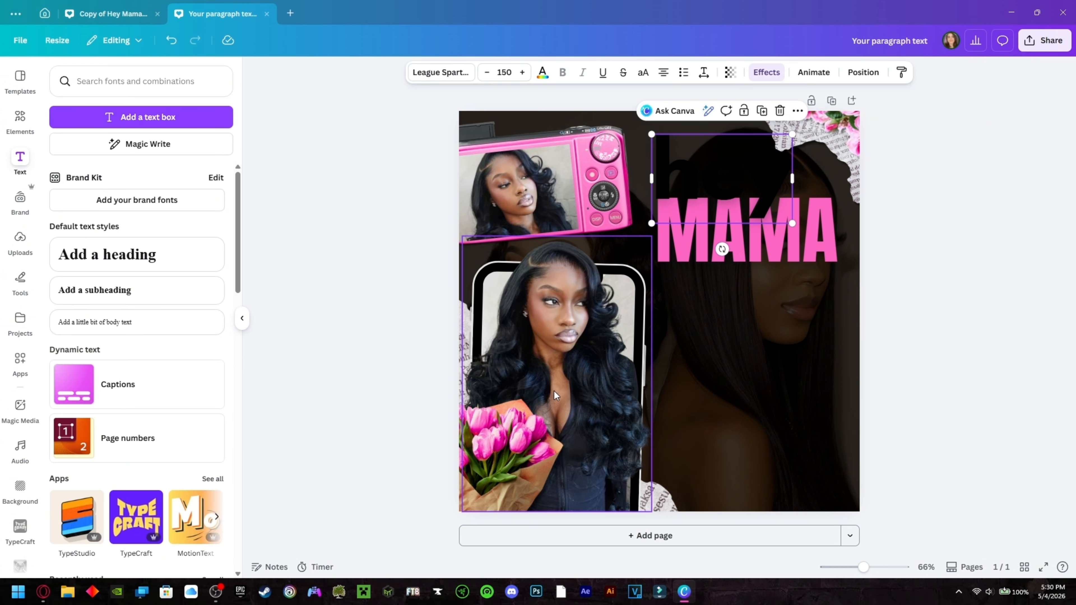
left_click_drag(722, 199, 719, 208)
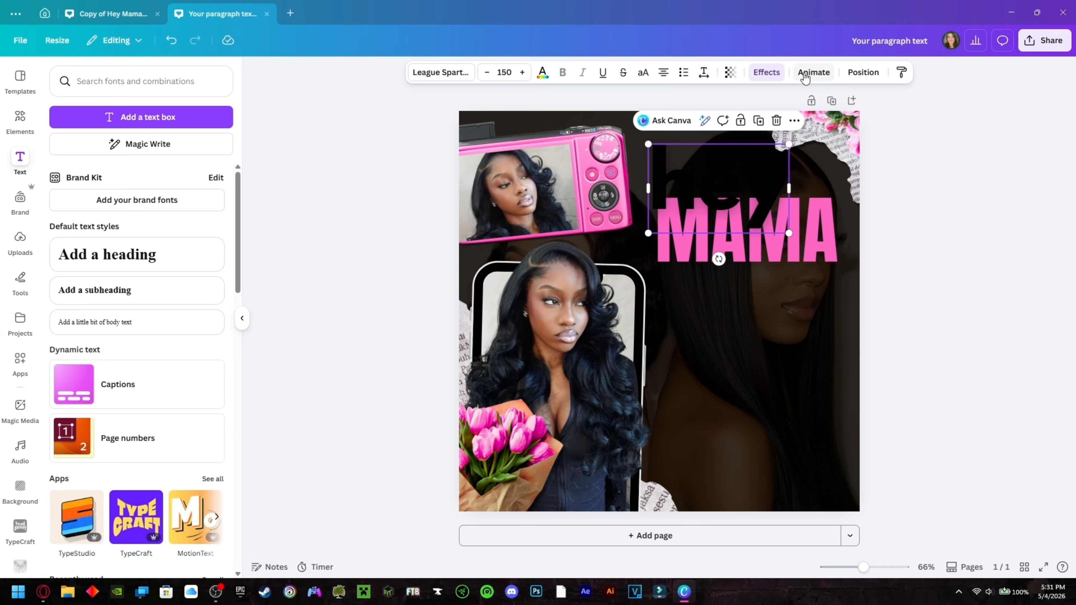
Step: Replace the glow on "hey" with an Outline effect in white at thickness 84
left_click(768, 73)
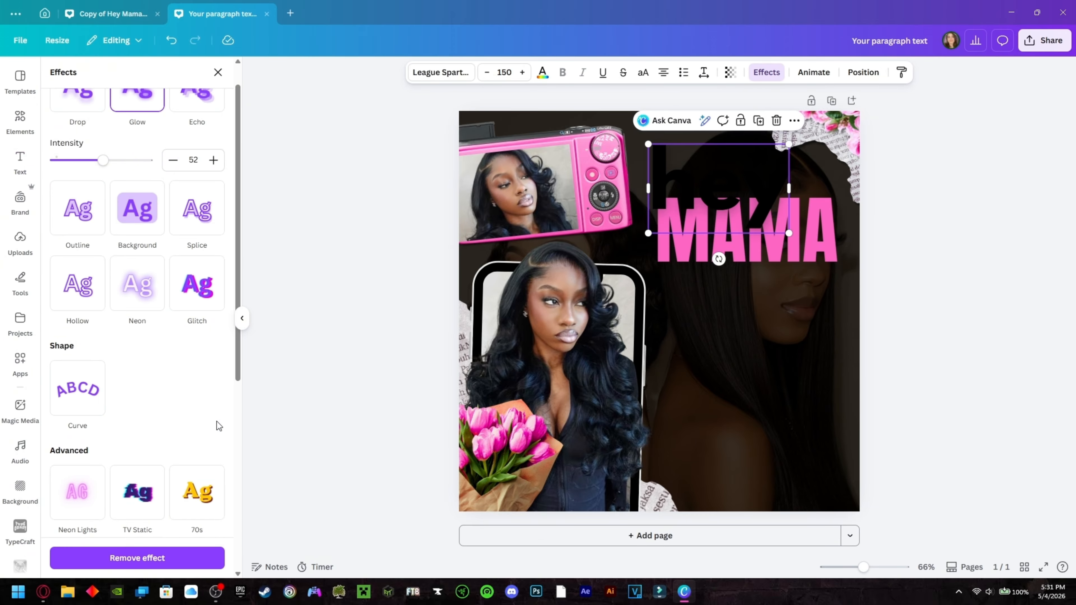
scroll(218, 426, "up", 1)
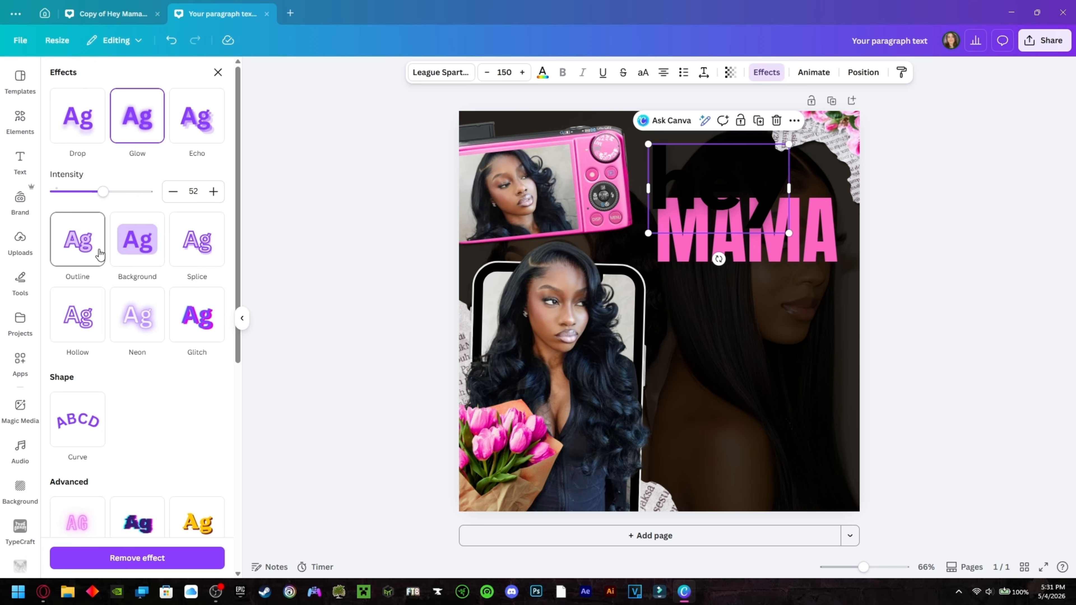
left_click(82, 248)
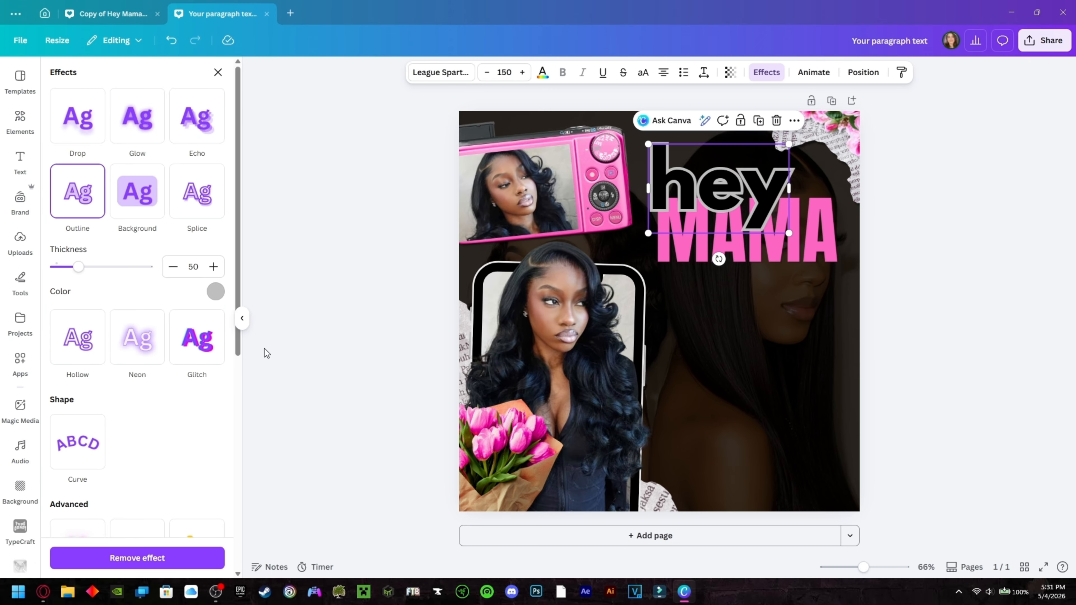
left_click(214, 291)
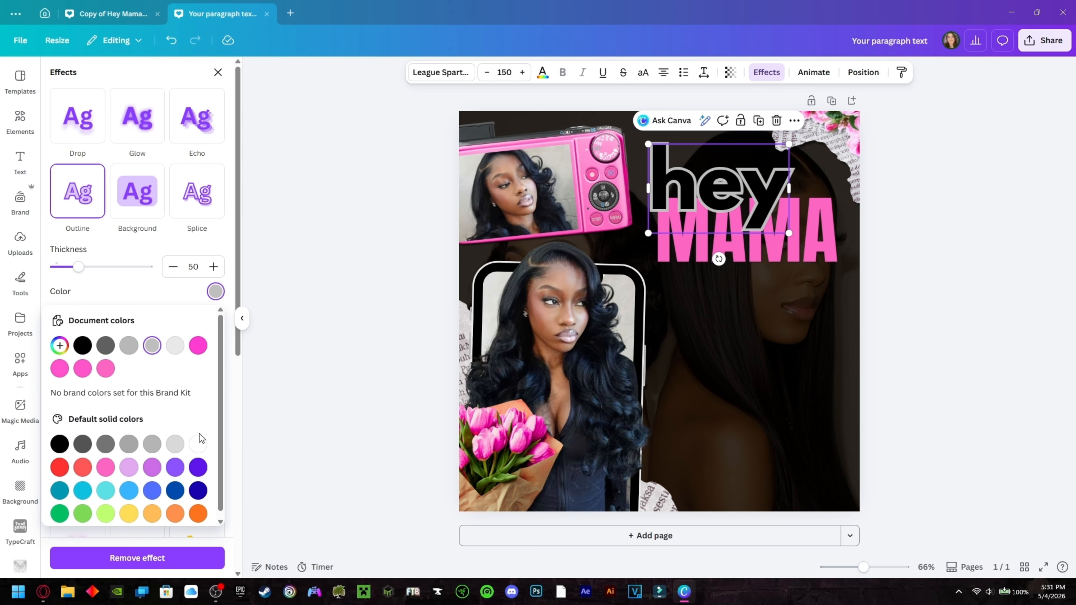
left_click(198, 444)
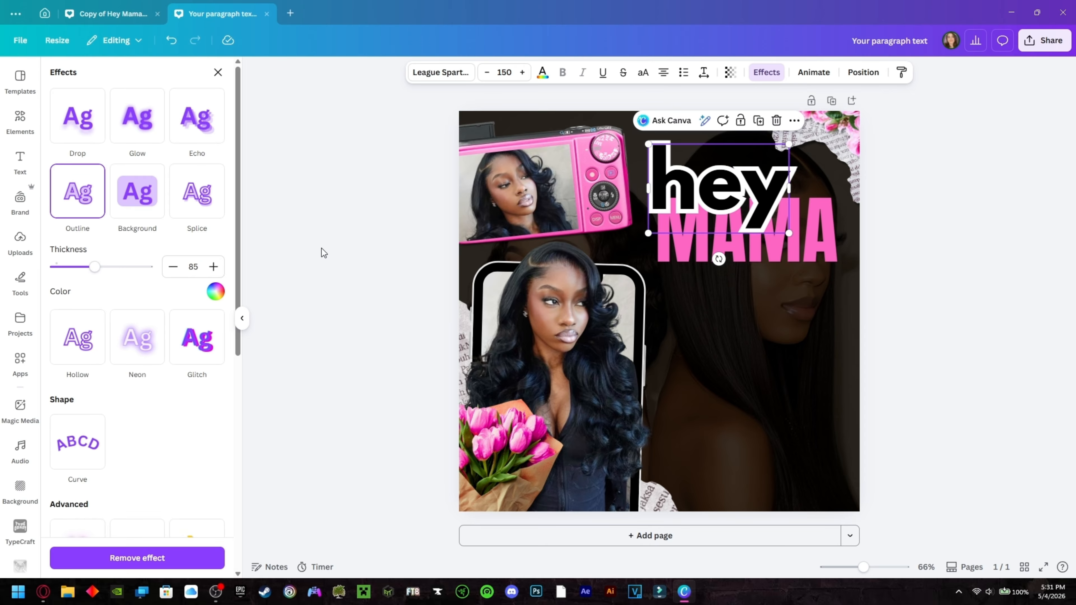
left_click(173, 275)
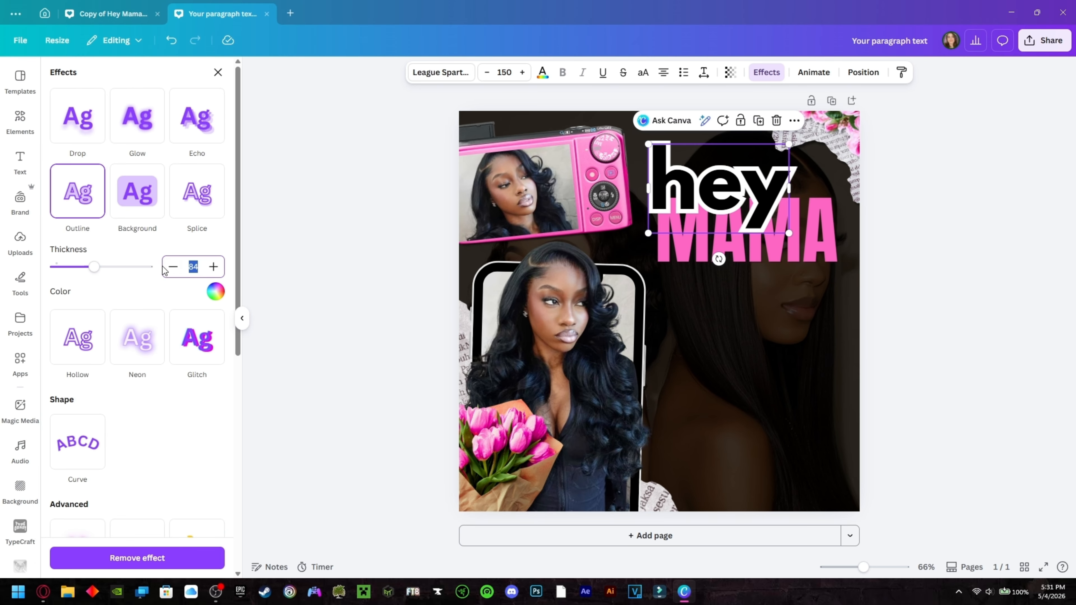
left_click(298, 194)
Step: Shrink "hey" to size 82.5 and position it over the upper-left corner of the MAMA heading
left_click(727, 209)
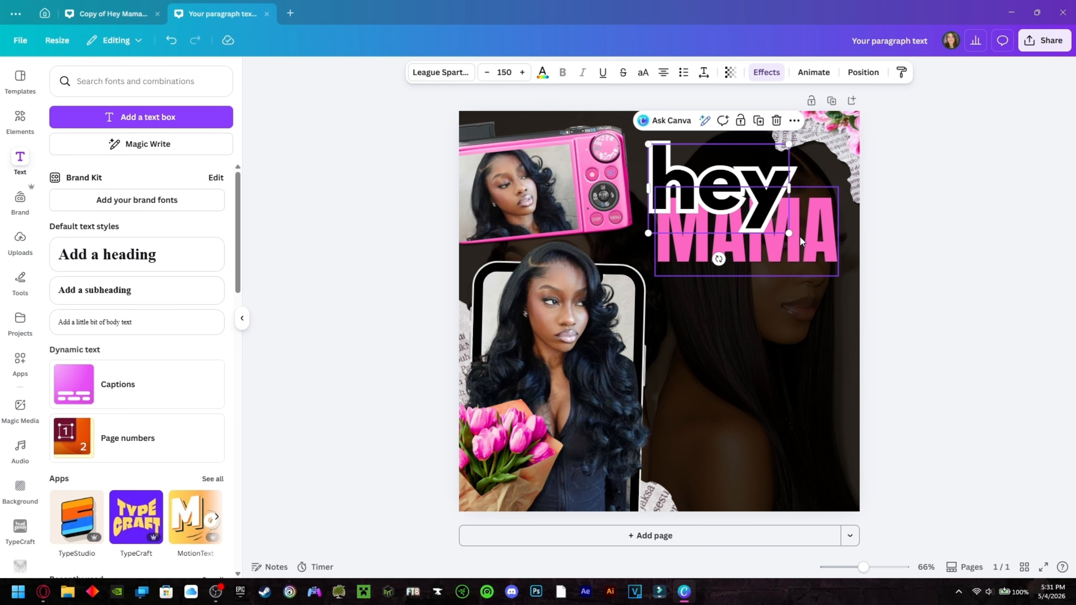
left_click_drag(792, 229, 727, 193)
left_click_drag(696, 165, 701, 181)
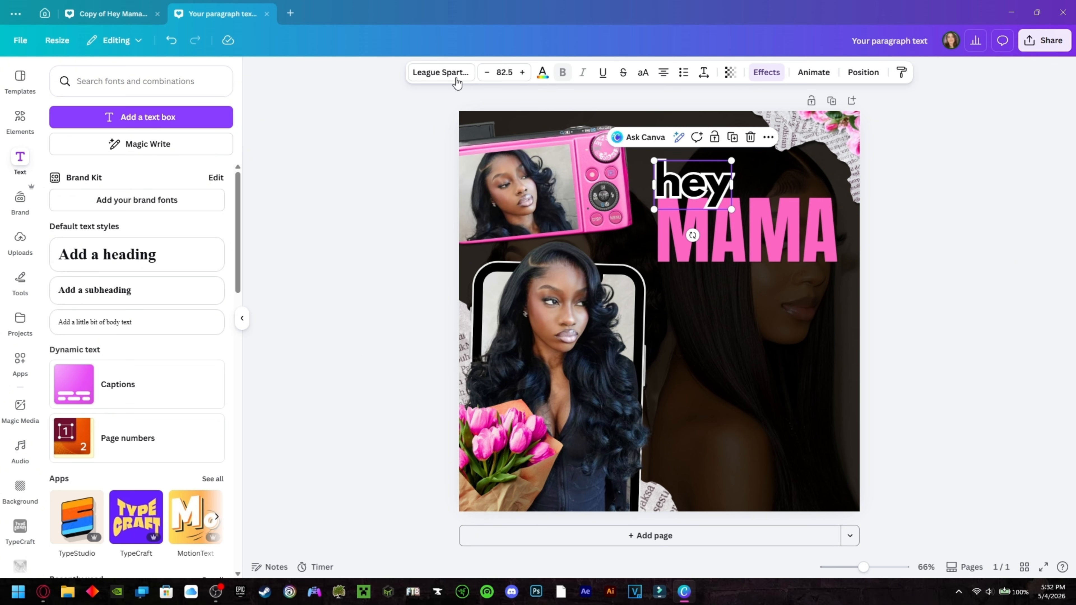
left_click(170, 48)
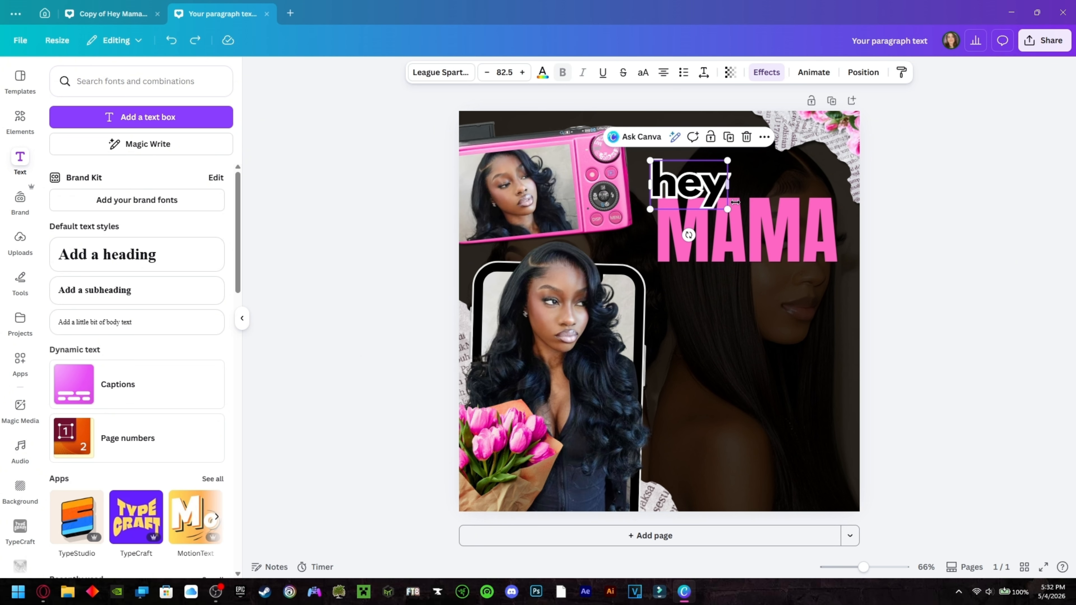
Step: Duplicate the outlined "hey" text and place the copy over the lower-right corner of the MAMA heading
left_click(728, 137)
left_click_drag(810, 279, 890, 318)
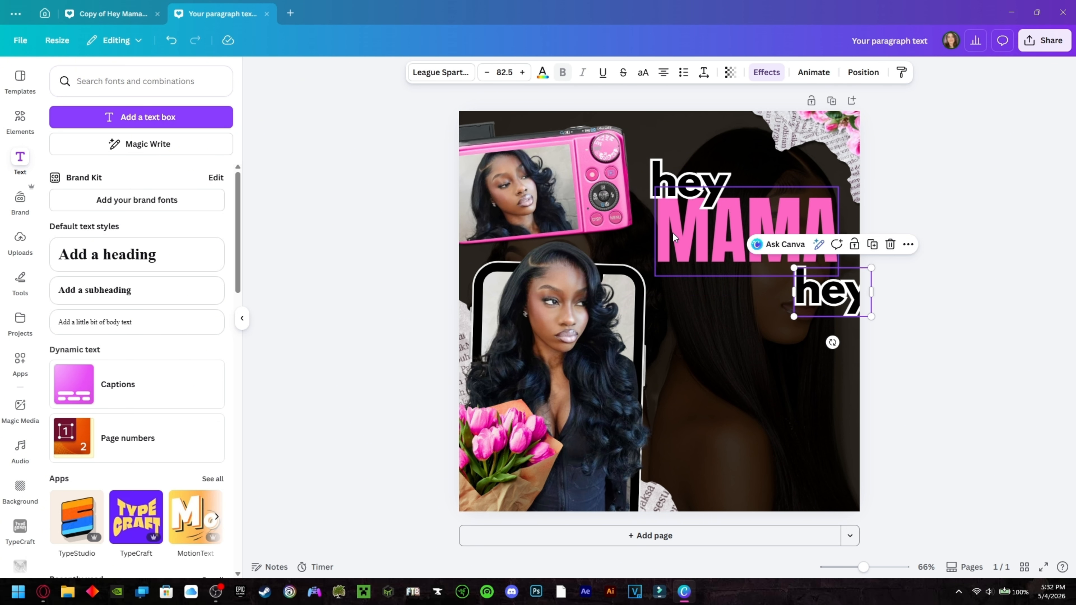
left_click_drag(830, 293, 798, 273)
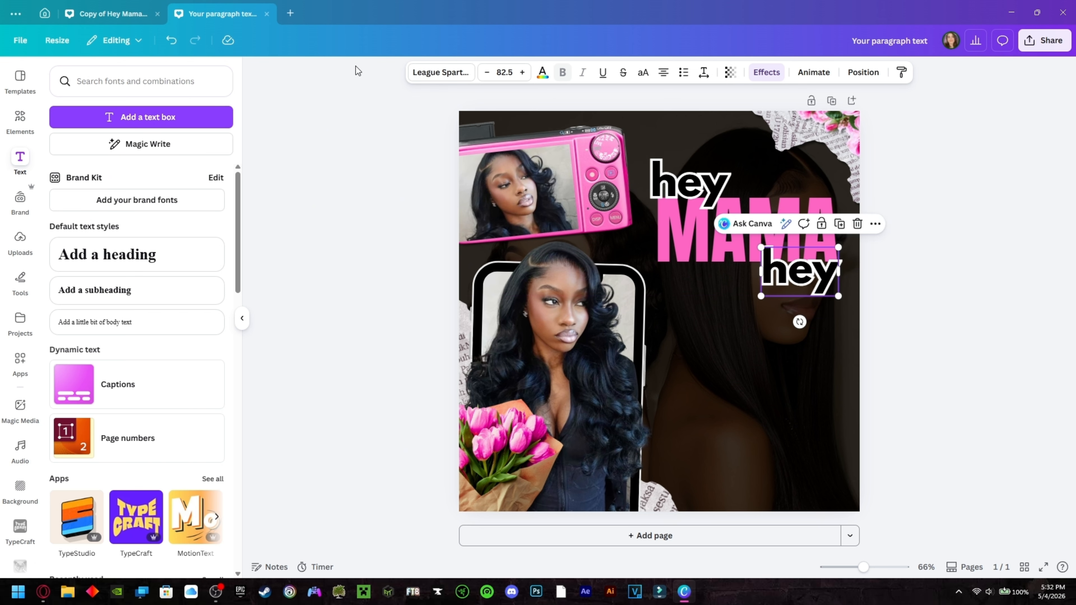
Step: Search the fonts for "vintage goods" and apply Vintage Goods to the copied "hey" text
left_click(417, 73)
left_click(136, 126)
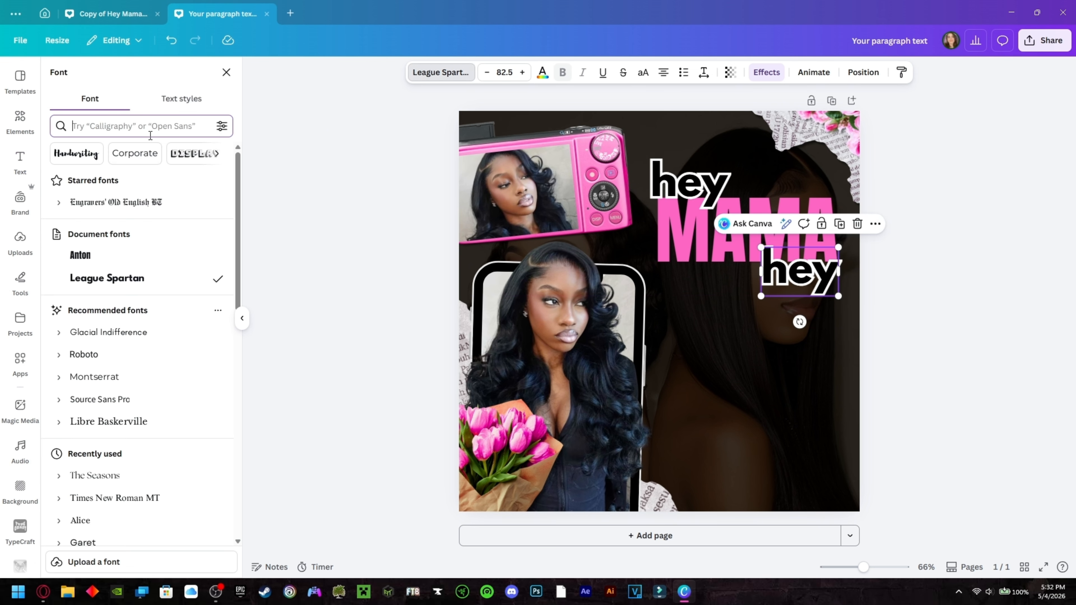
type("vin")
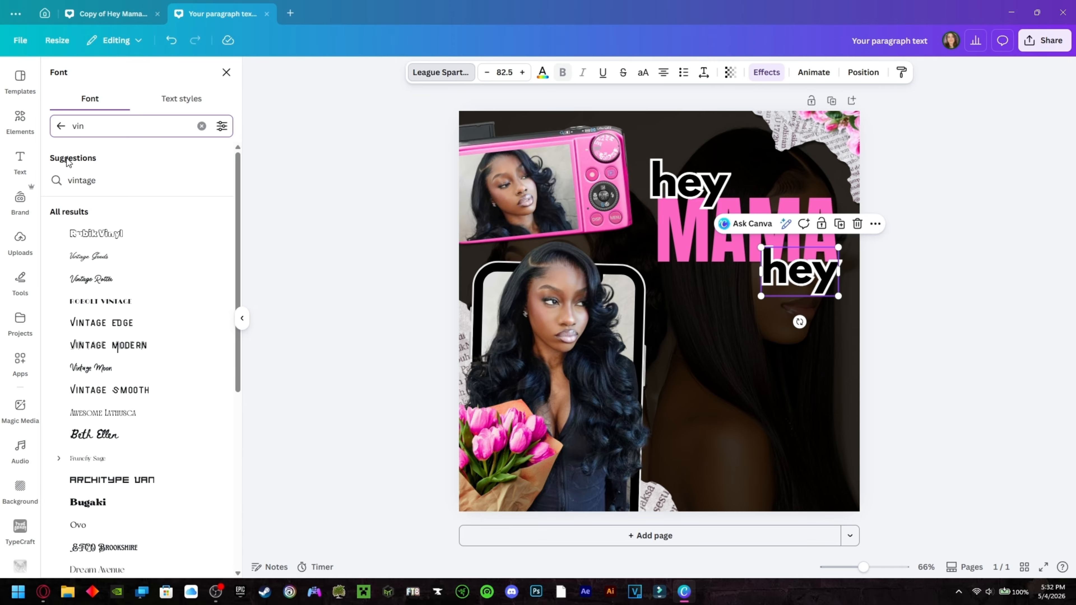
type("tage ")
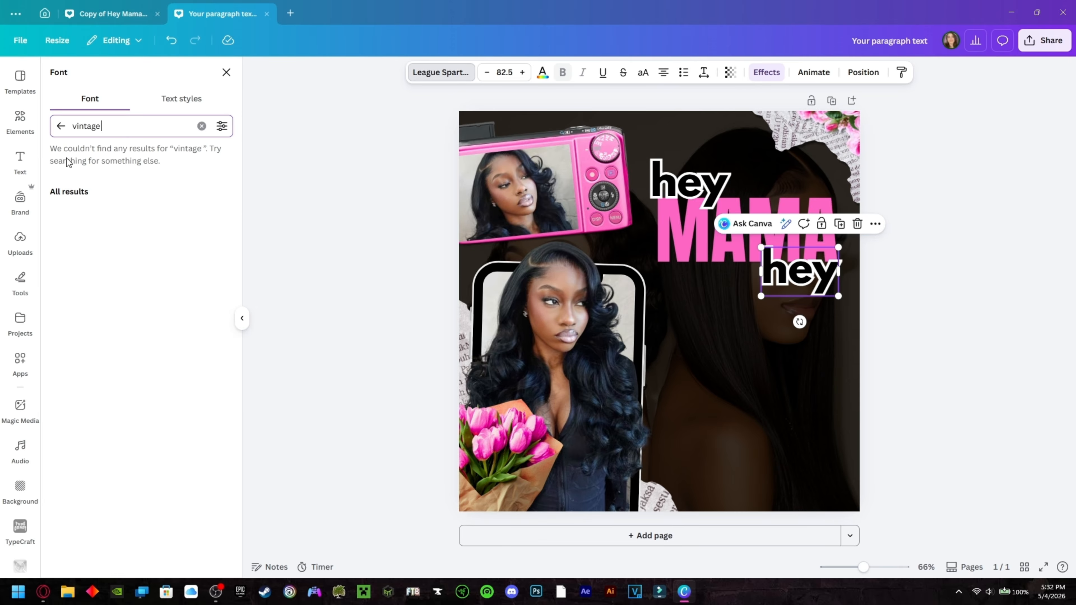
type("goods")
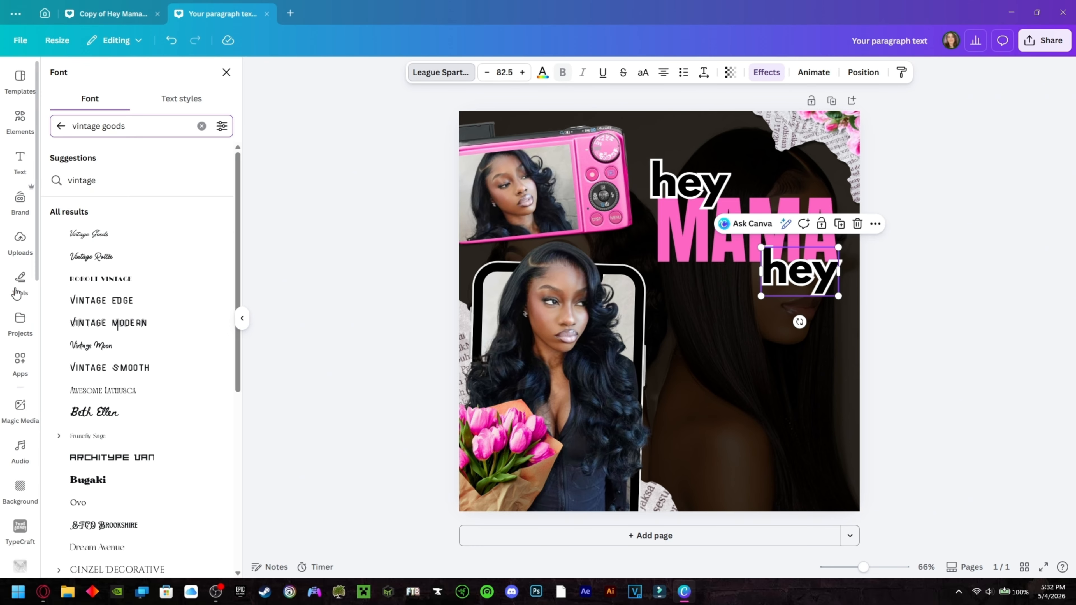
left_click(144, 241)
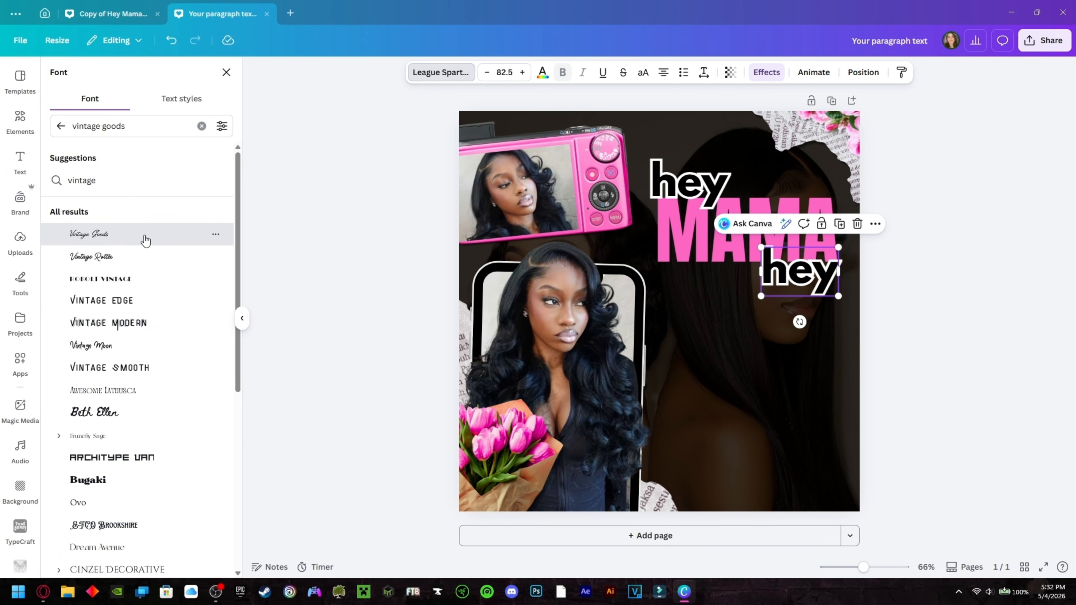
Step: Replace the copied script text with "Treat Yourself", capitalizing both words
double_click(797, 281)
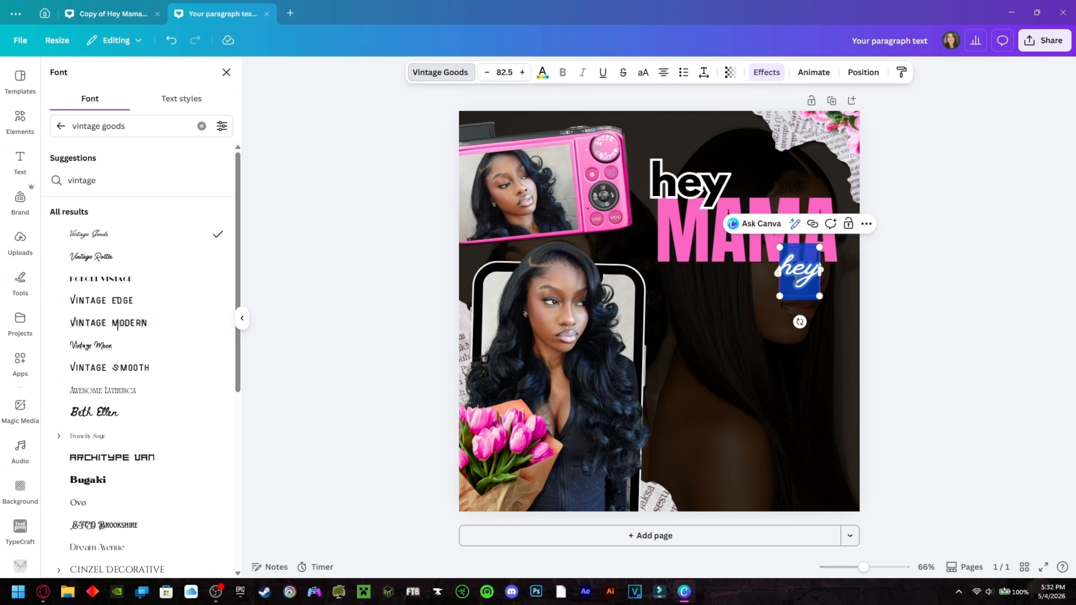
type("trea")
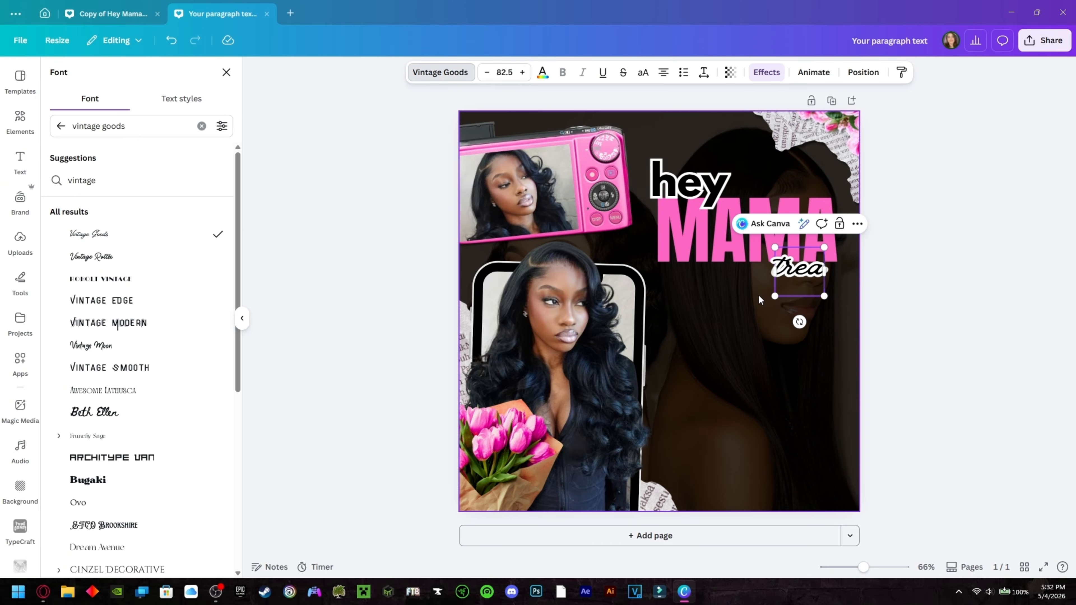
type("t yourself")
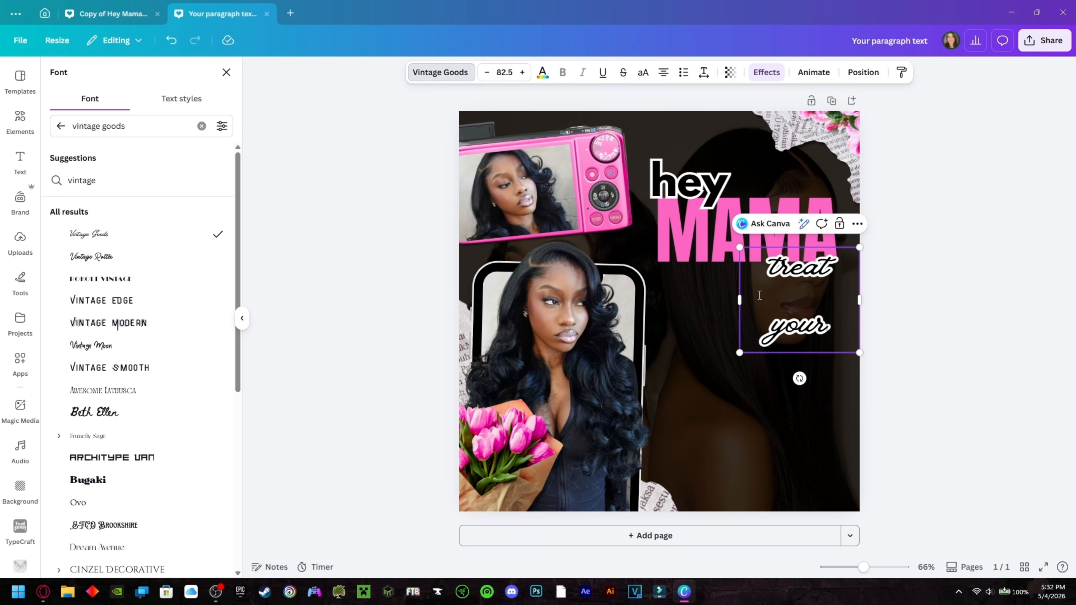
left_click(767, 293)
key("Delete")
type("T")
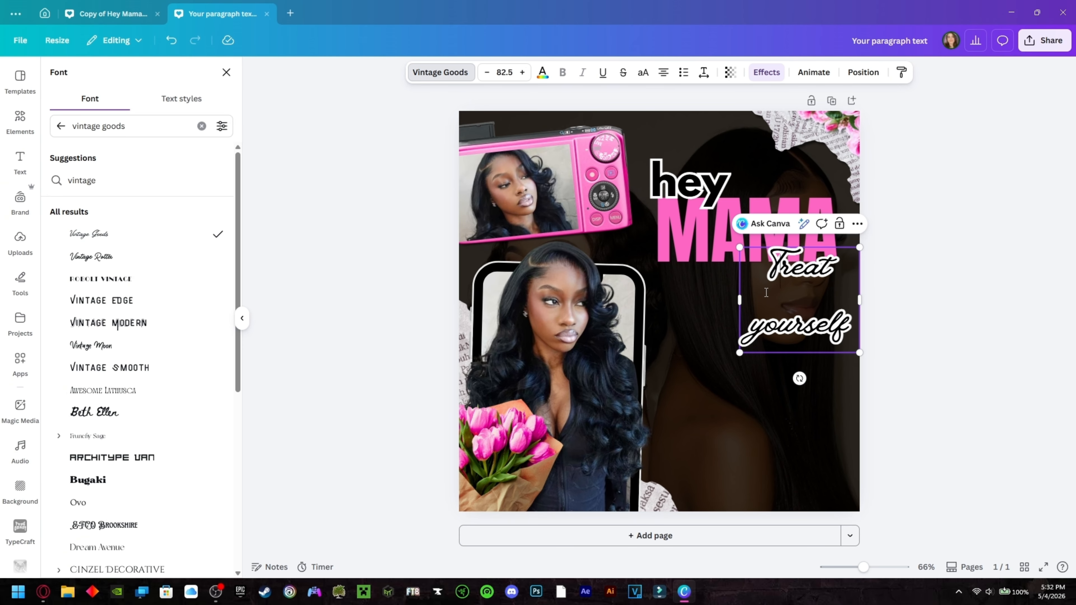
left_click(775, 334)
key("BackSpace")
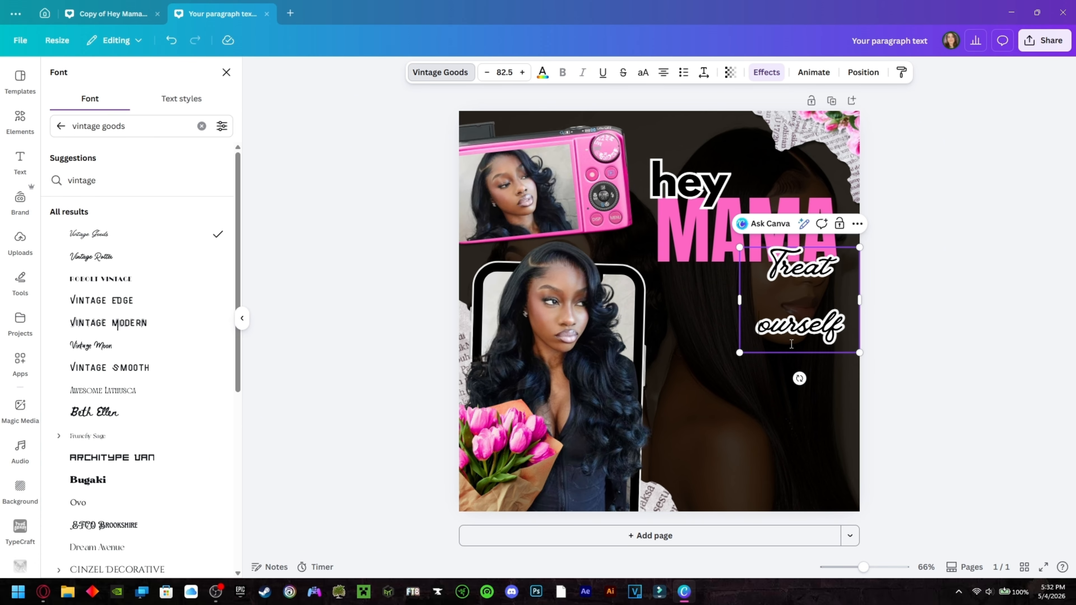
type("Y")
left_click(1062, 327)
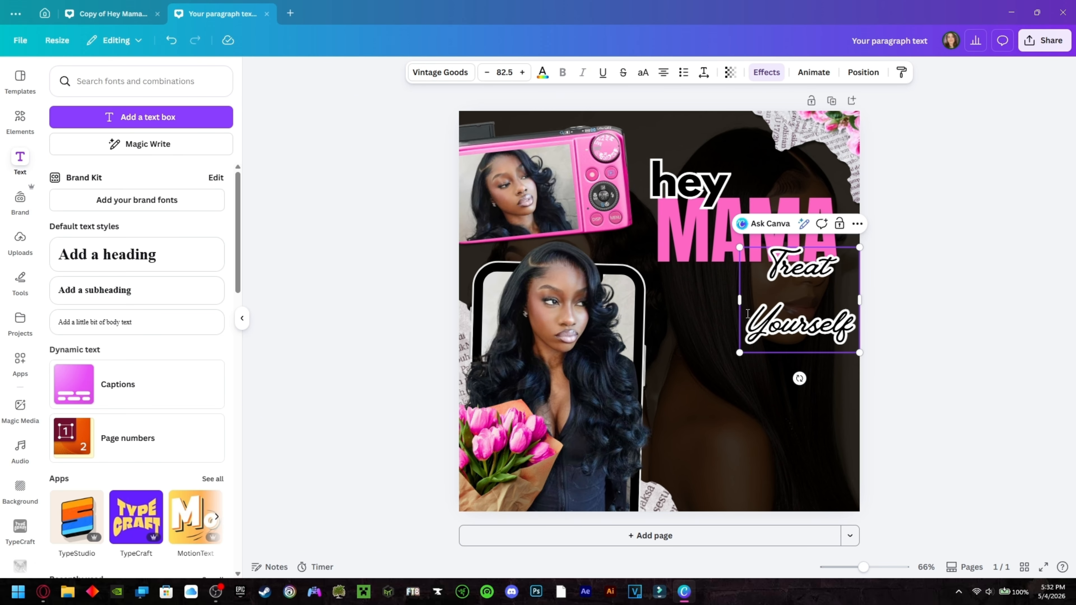
Step: Widen the "Treat Yourself" text box so it fits on one line and place it overlapping MAMA's lower edge
double_click(741, 302)
left_click(1010, 327)
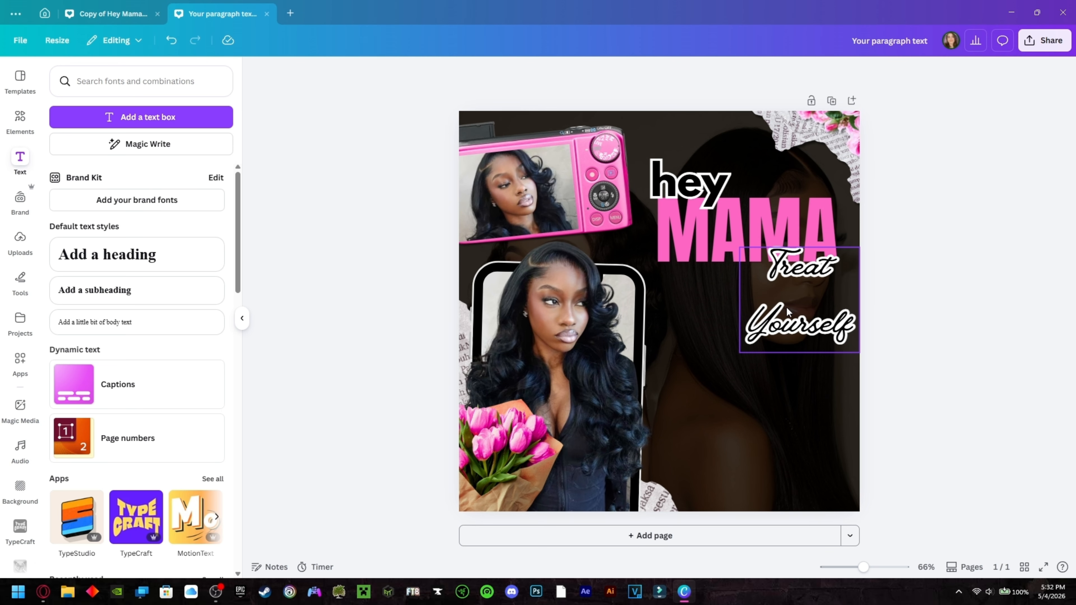
left_click_drag(738, 302, 698, 304)
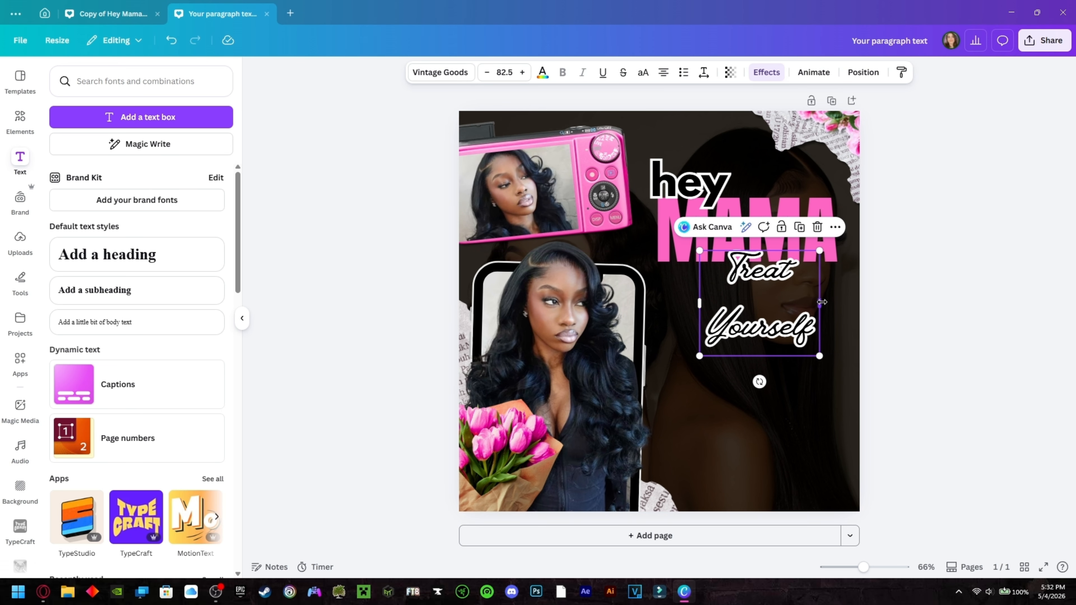
left_click_drag(822, 302, 914, 292)
left_click_drag(808, 272, 763, 274)
left_click_drag(867, 252, 822, 267)
left_click(915, 293)
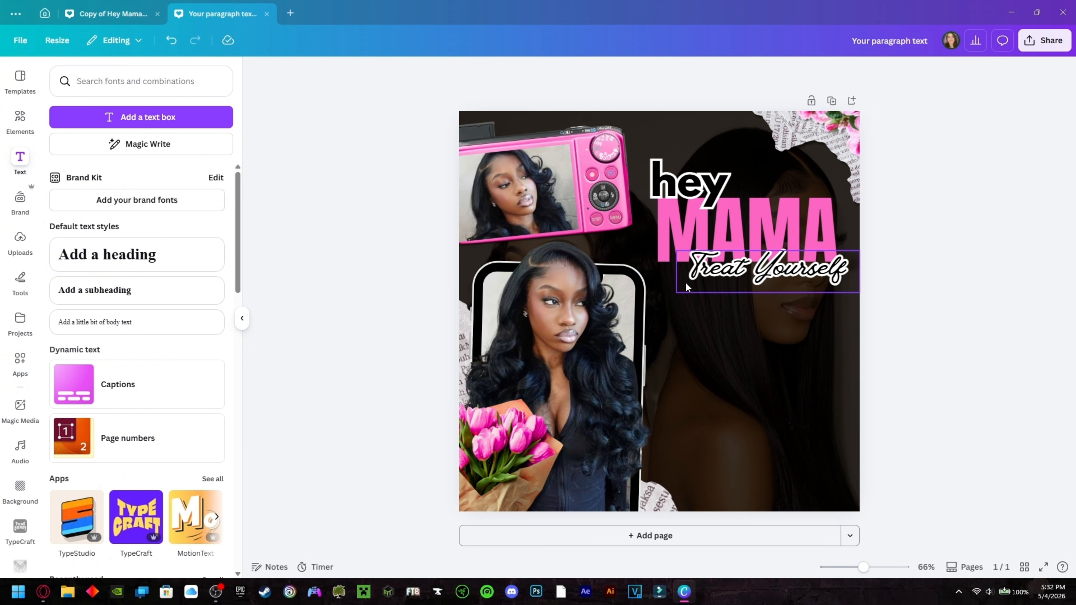
Step: Recolor the "Treat Yourself" script text white and change its outline effect color to black
left_click(730, 283)
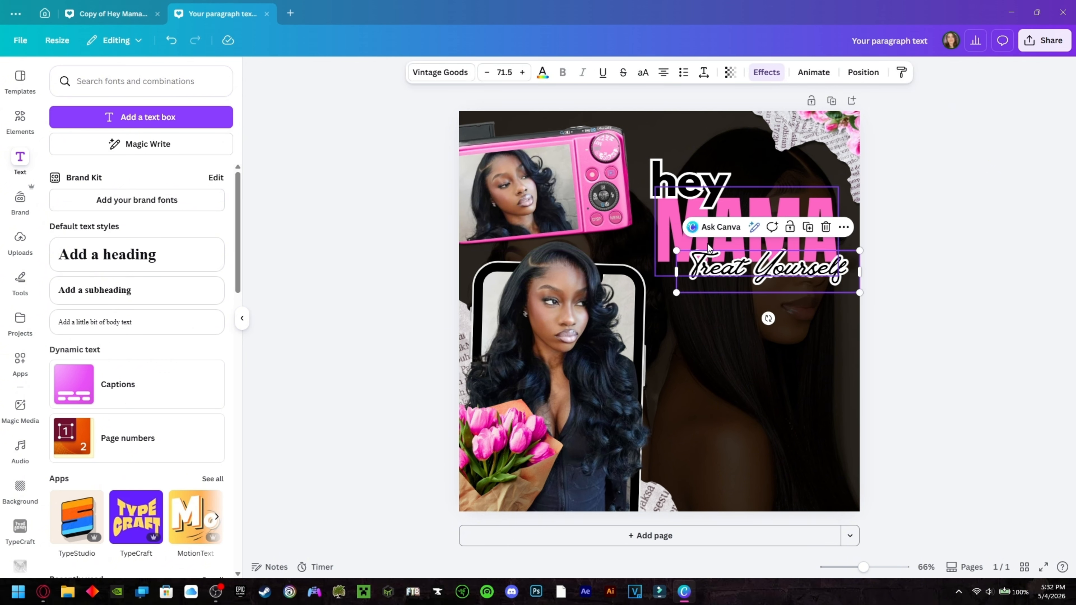
left_click(542, 73)
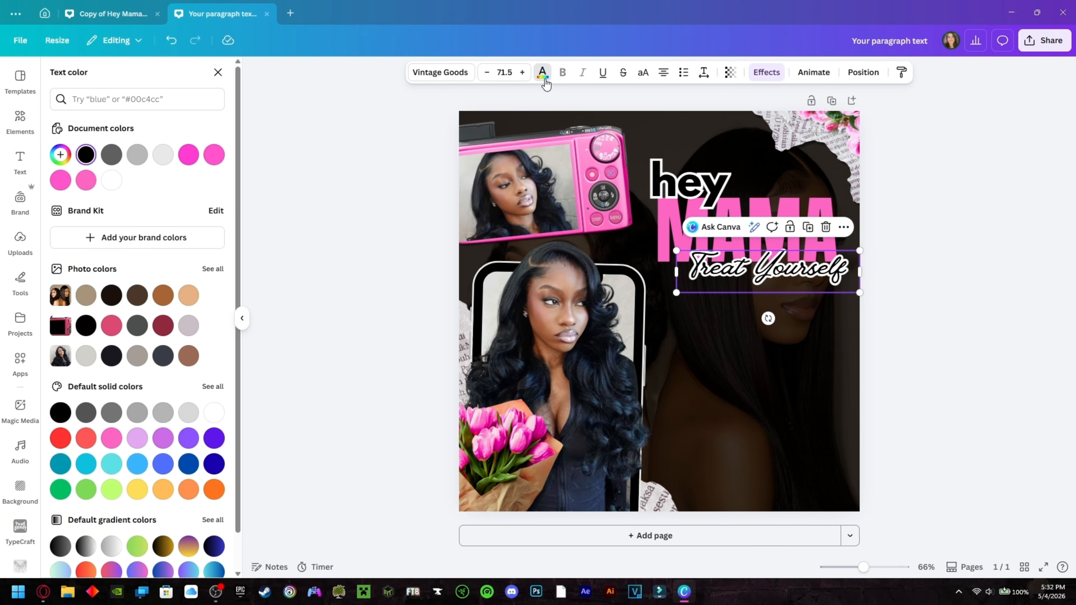
left_click(215, 413)
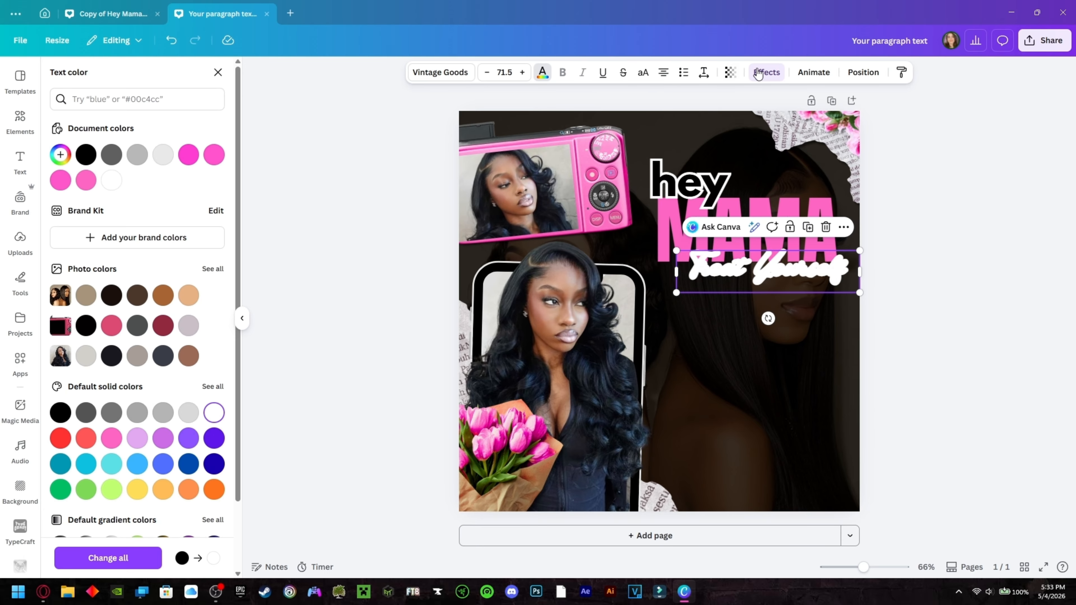
left_click(765, 72)
scroll(96, 250, "up", 3)
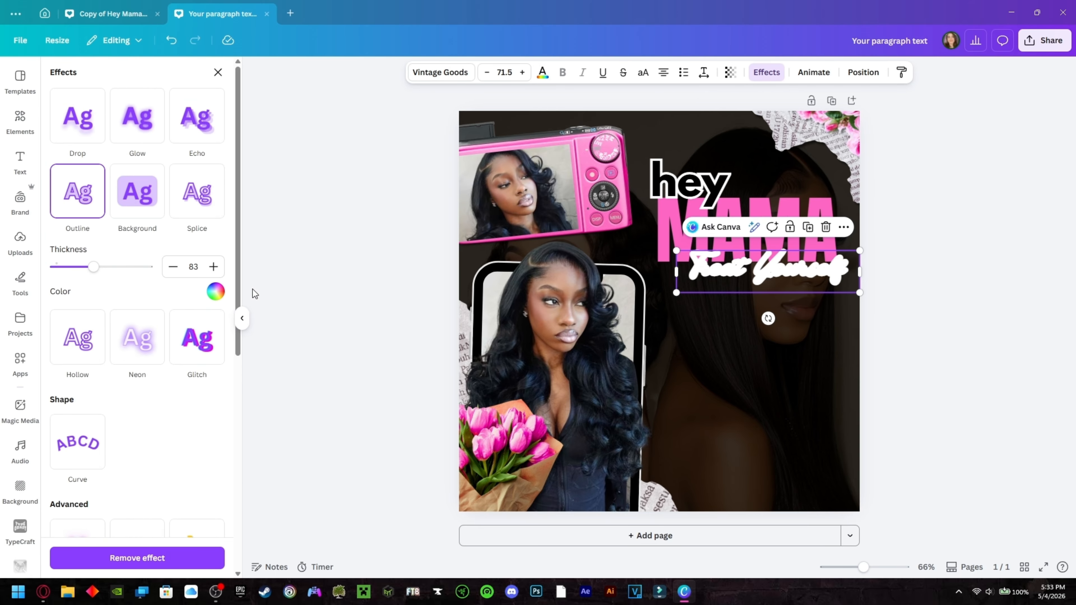
left_click(215, 291)
left_click(83, 345)
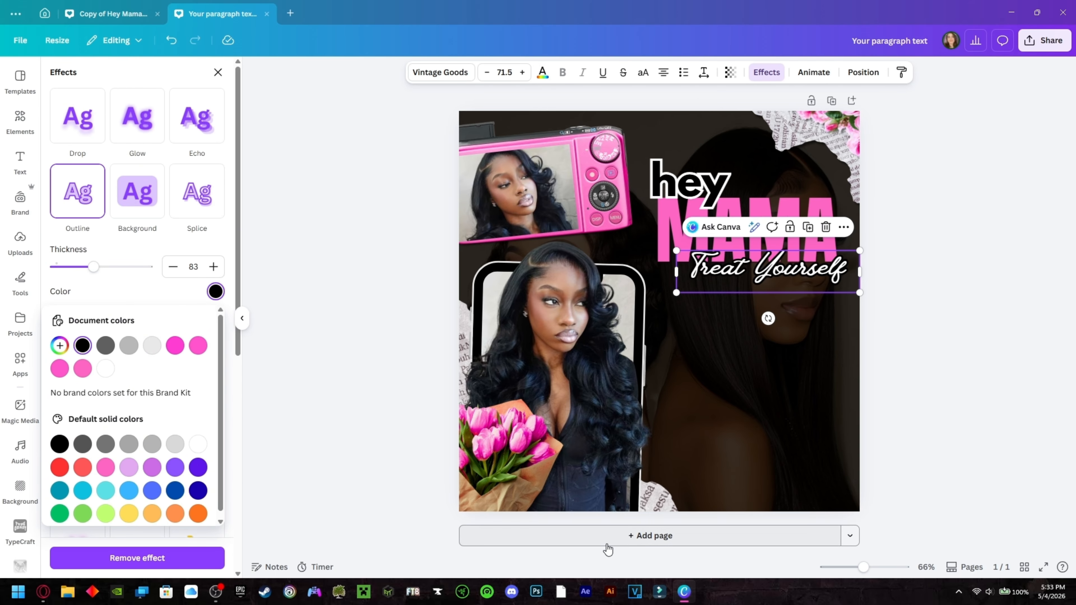
left_click(901, 324)
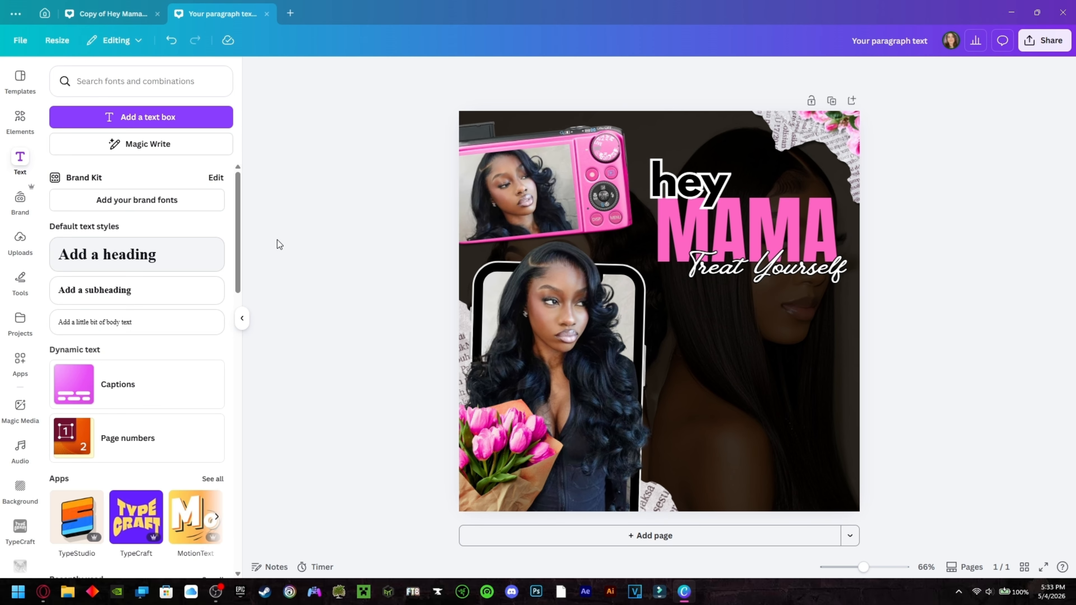
Step: Add a new text box to the flyer reading "your business name"
left_click(185, 117)
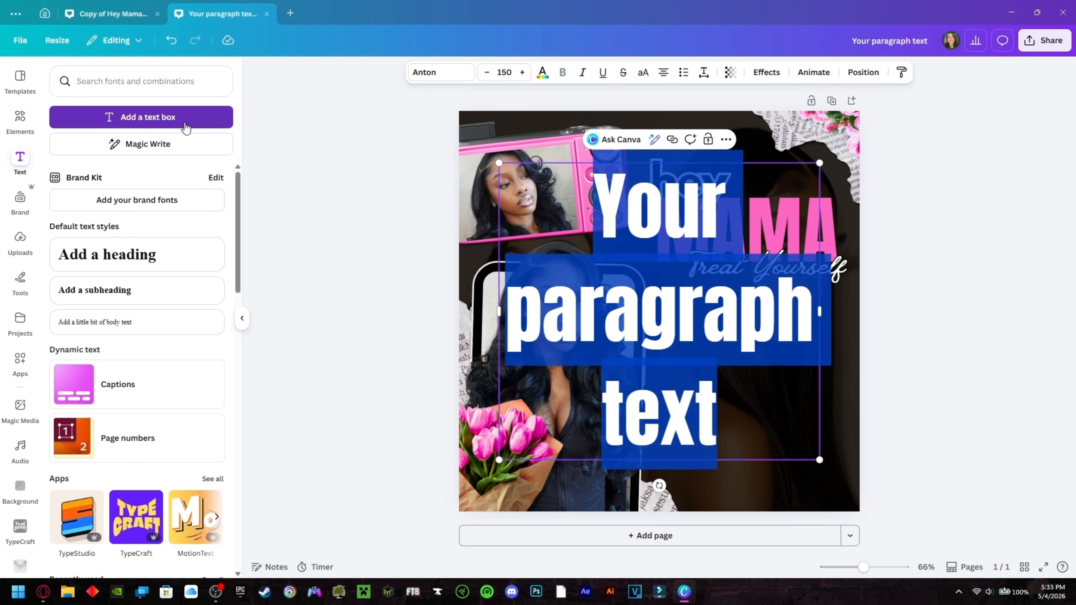
double_click(687, 320)
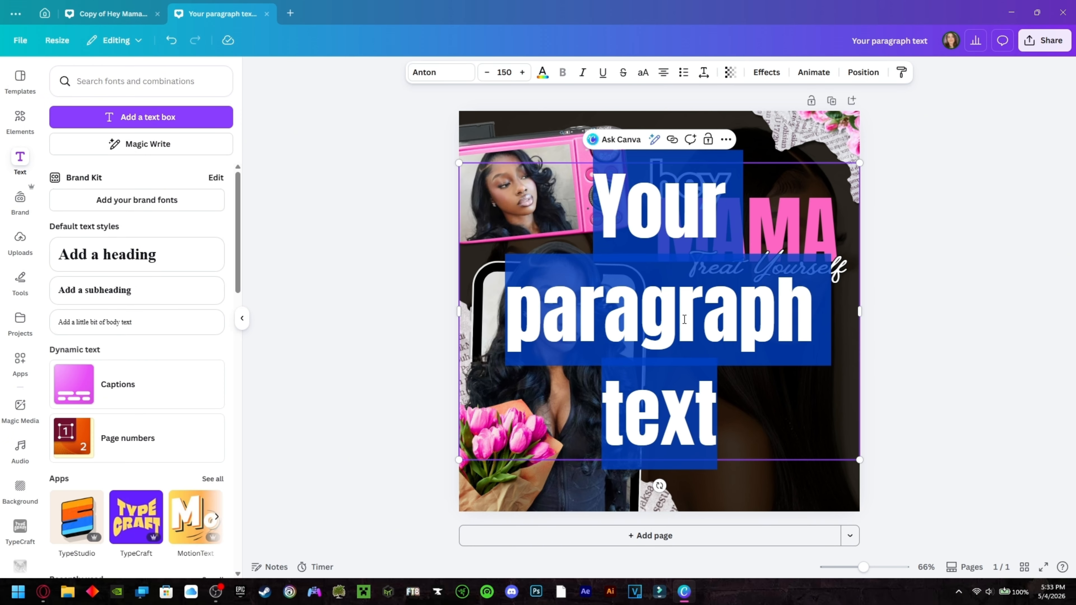
type("you")
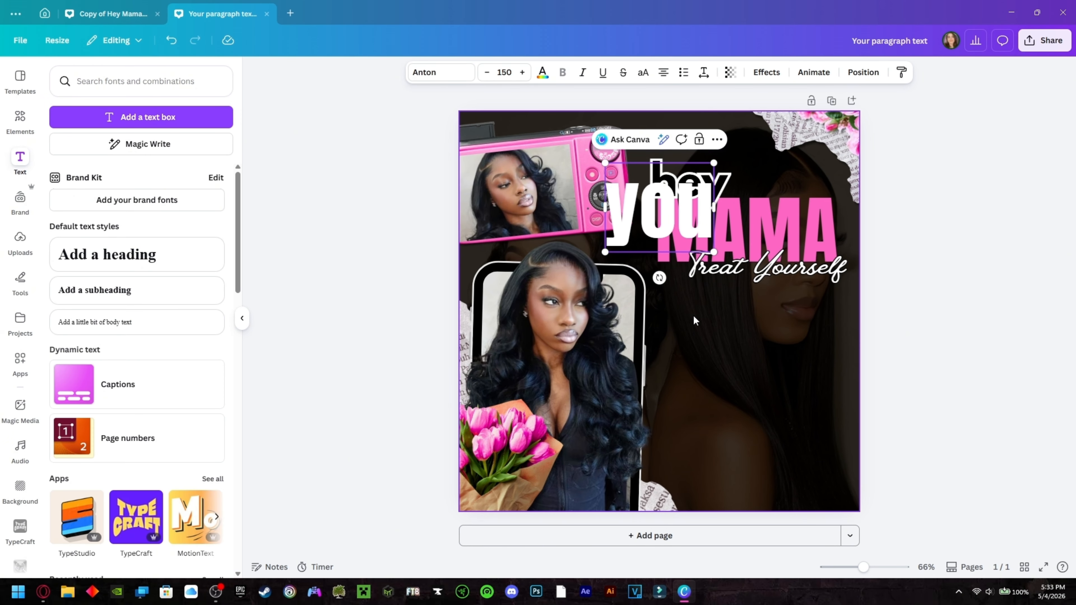
type("e business name")
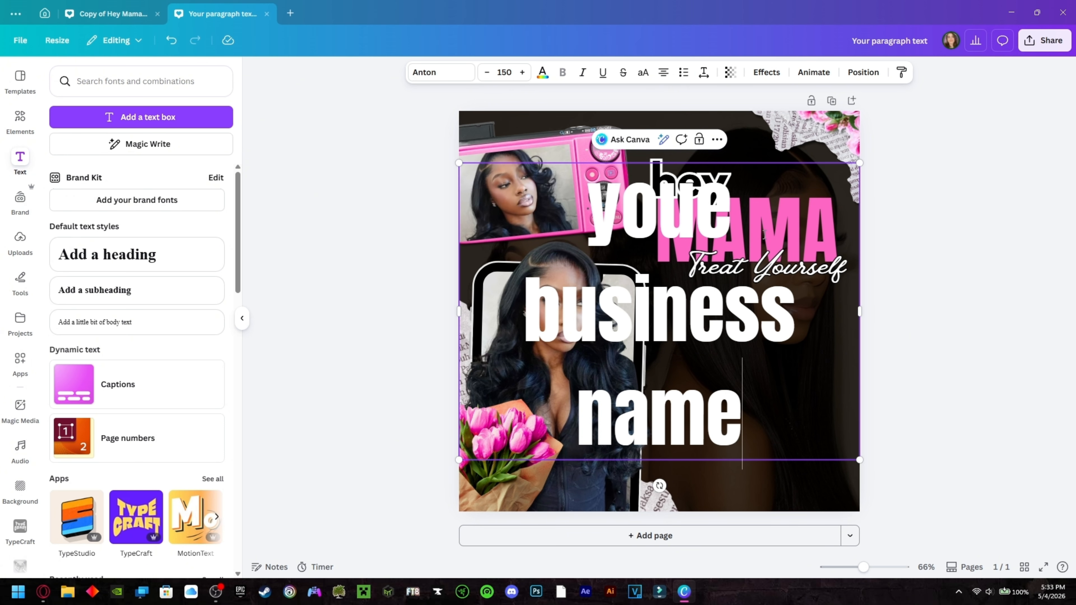
key("BackSpace")
type("r")
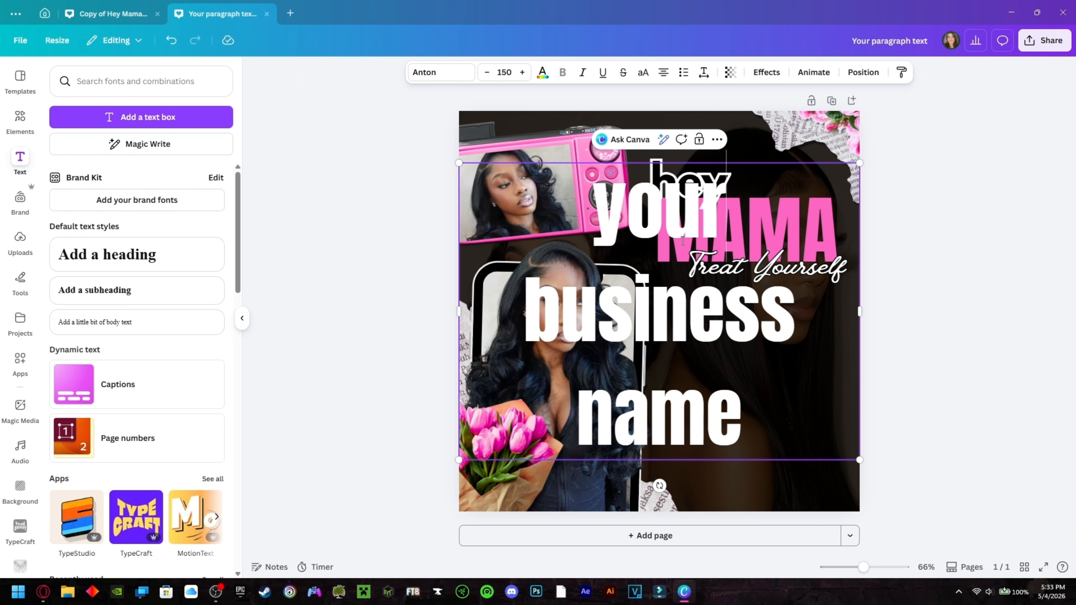
Step: Reduce the business name text to font size 8 and place it above the "hey" text
left_click(504, 72)
type("8")
key("Return")
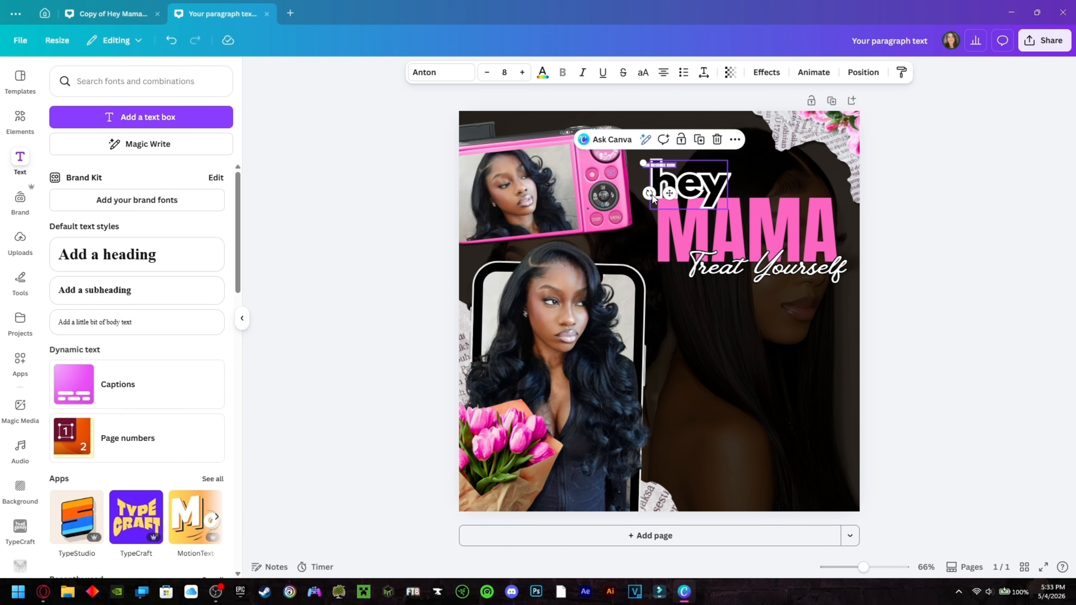
left_click(942, 211)
mouse_move(877, 568)
left_mouse_down()
mouse_move(831, 563)
mouse_move(877, 567)
left_mouse_up()
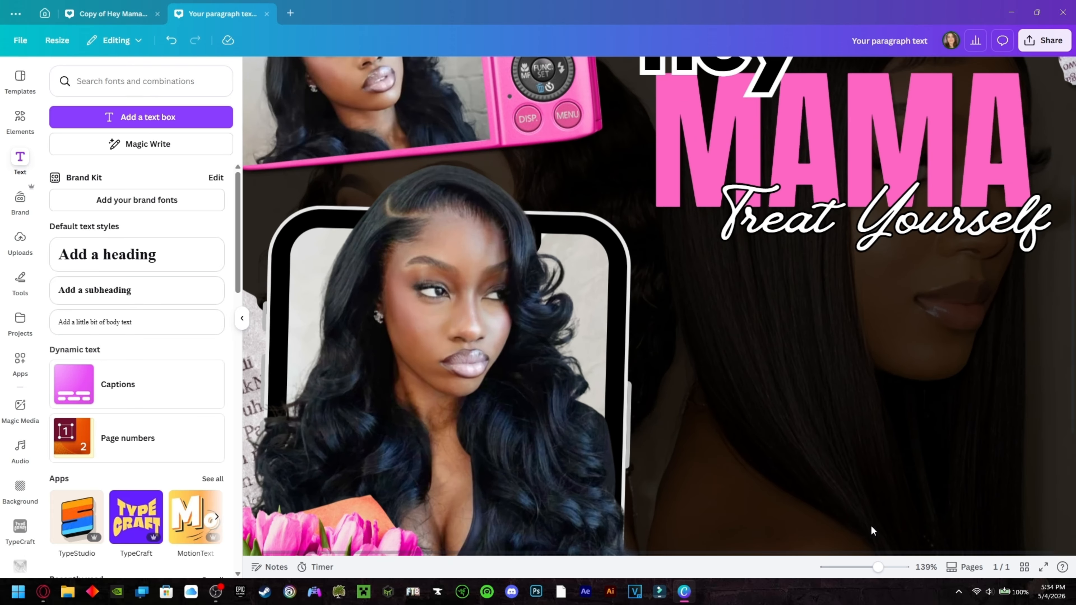
scroll(847, 424, "up", 5)
left_click(672, 225)
left_click_drag(672, 225, 674, 177)
Step: Search the fonts for "gla" and apply Glacial Indifference Bold to the business name text
left_click(426, 72)
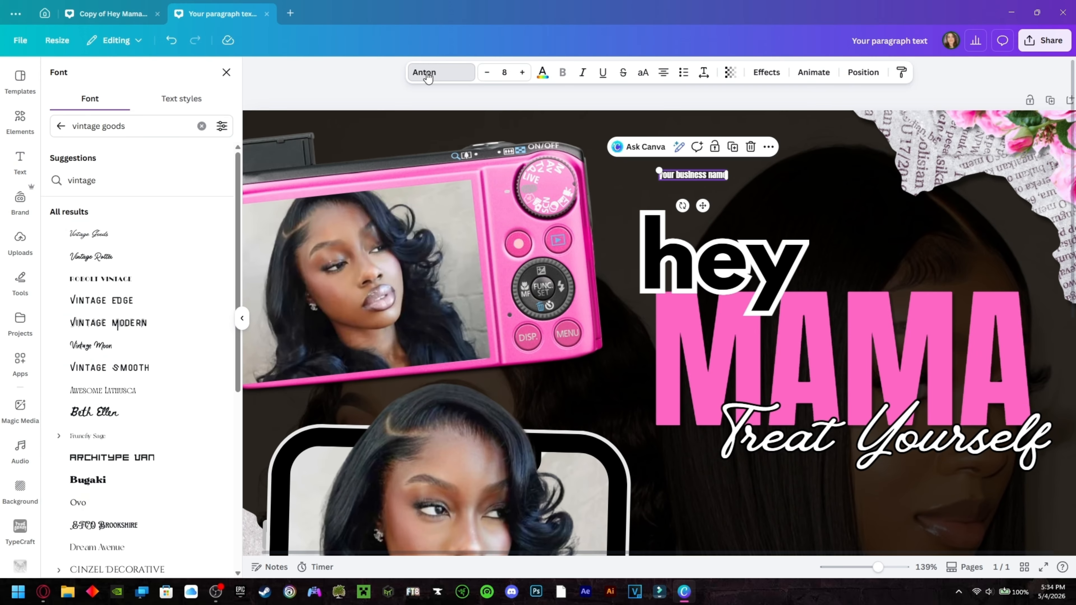
left_click(201, 126)
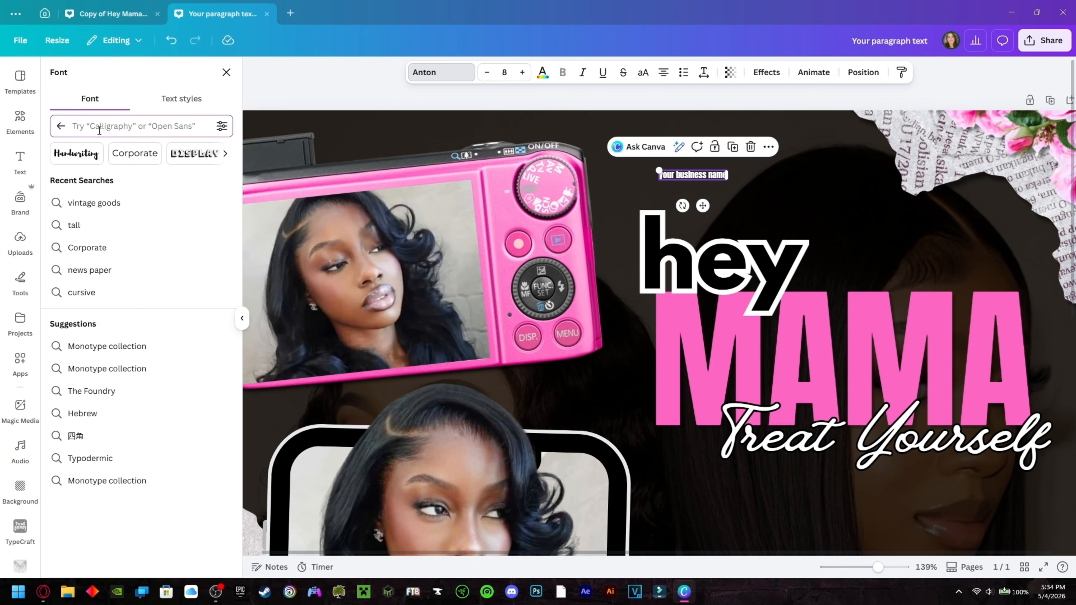
left_click(61, 126)
left_click(92, 125)
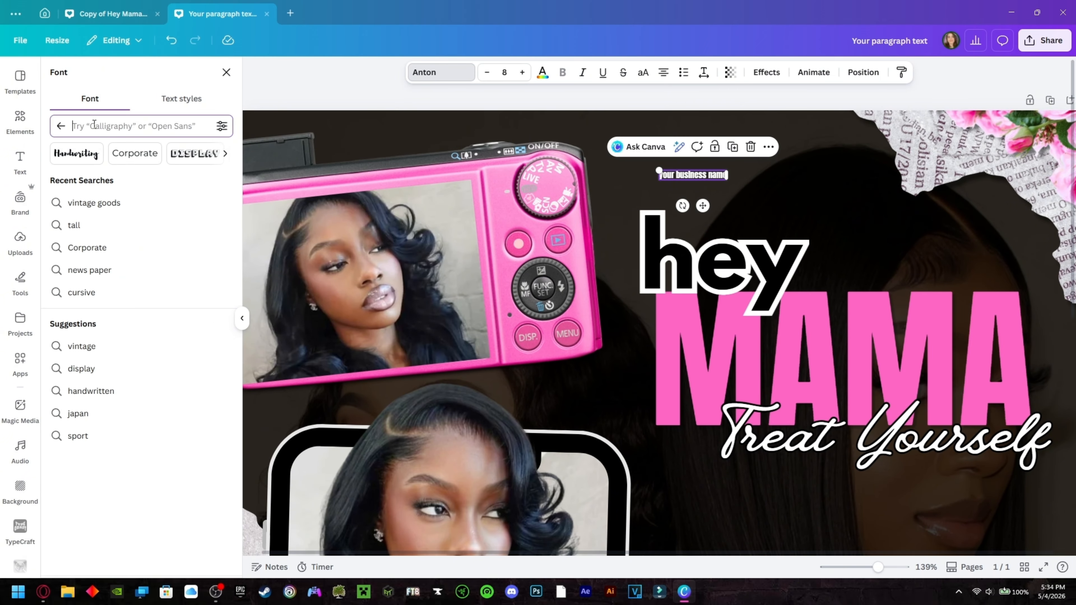
type("gla")
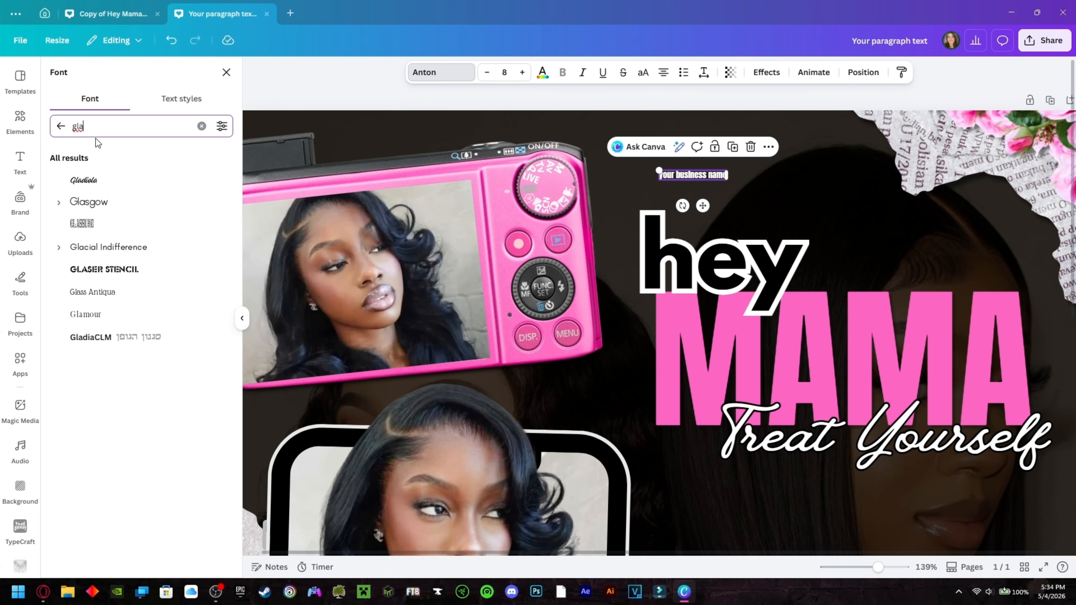
left_click(97, 254)
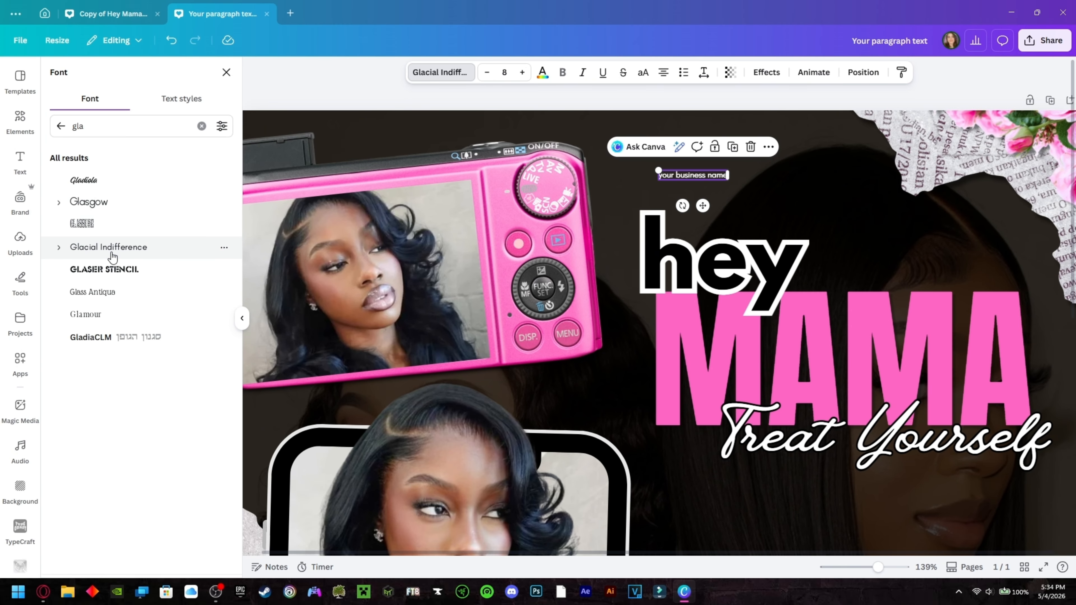
left_click(60, 249)
left_click(59, 249)
left_click(60, 250)
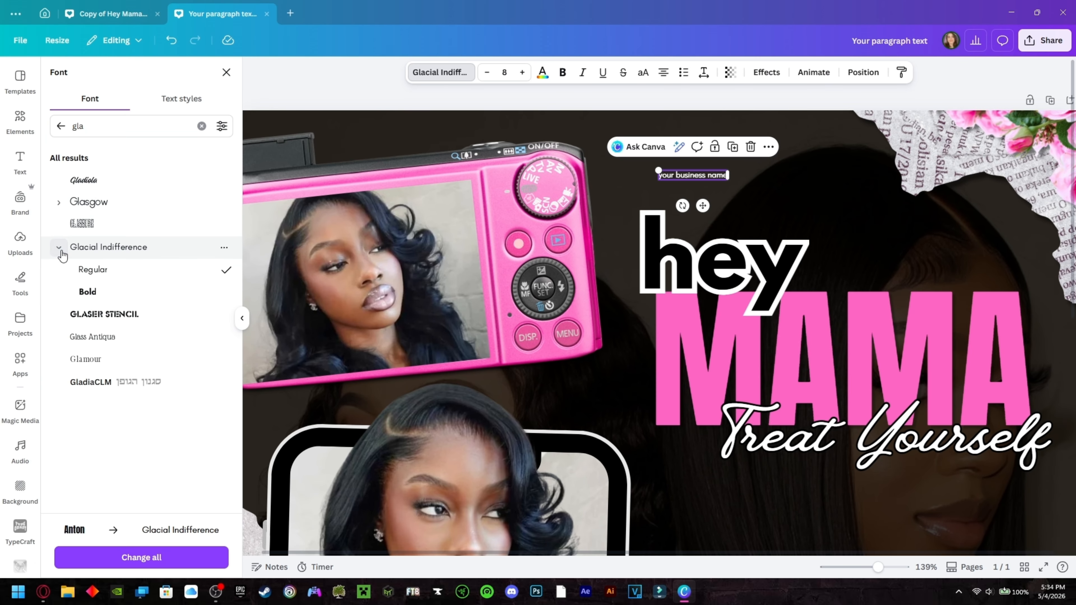
left_click(119, 296)
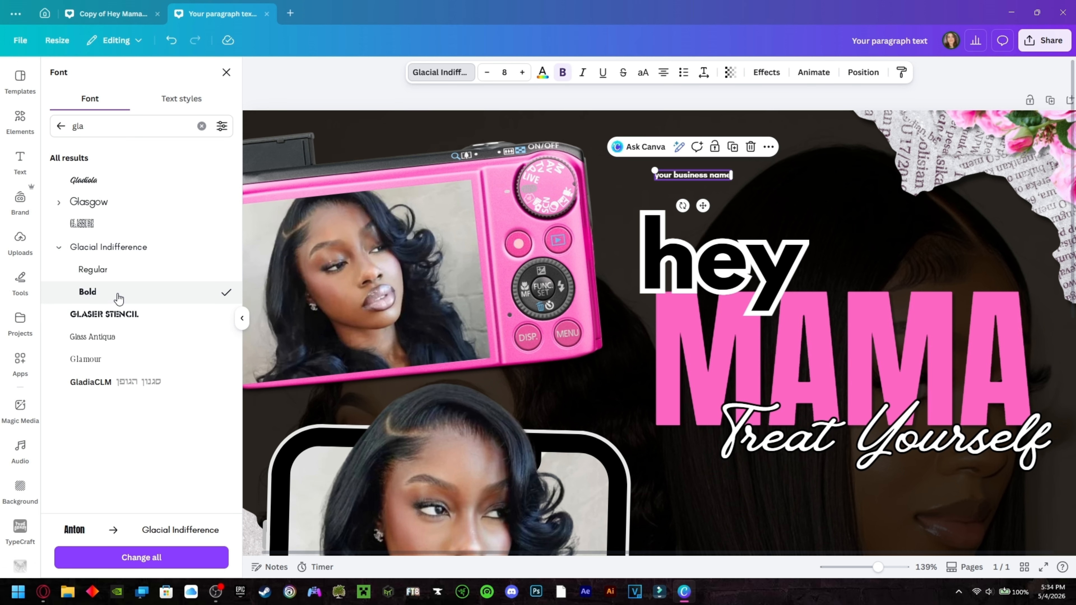
Step: Set the business name to font size 18 and shift it slightly up and right above "hey"
left_click(511, 73)
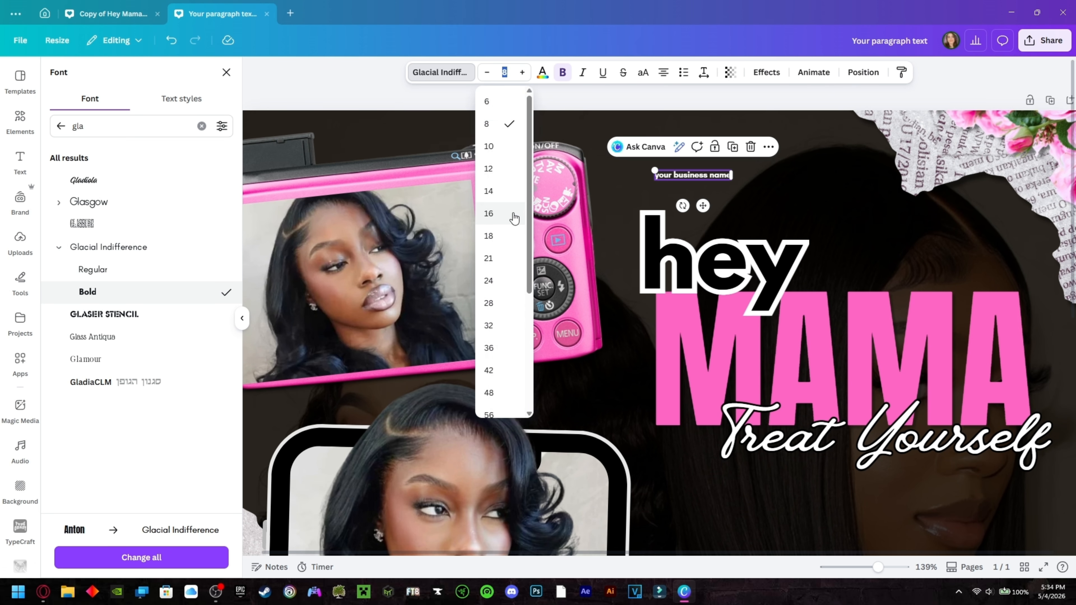
left_click(516, 229)
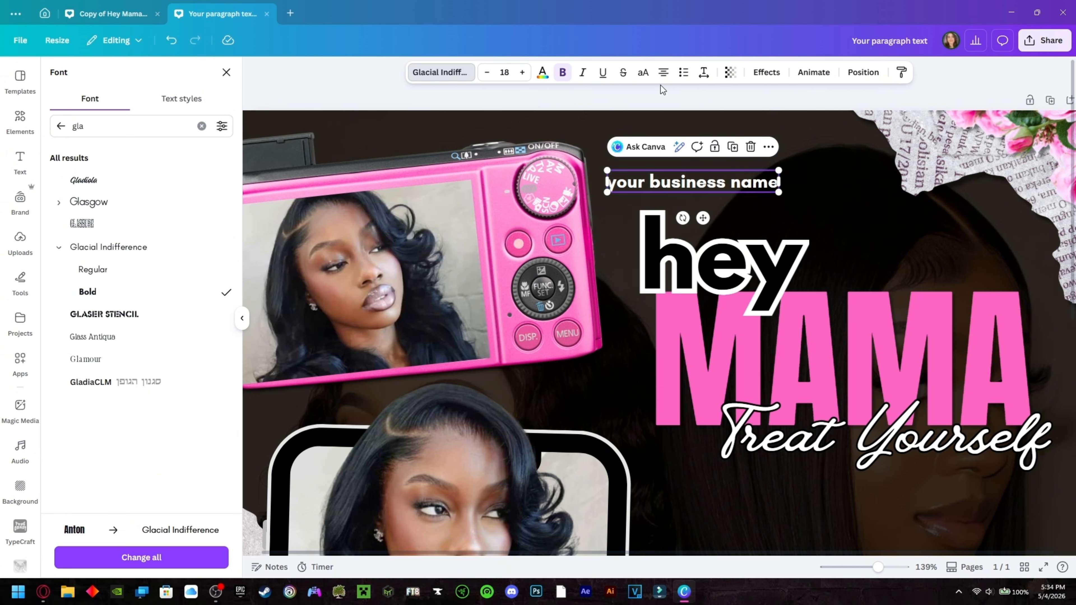
key("Escape")
left_click(750, 100)
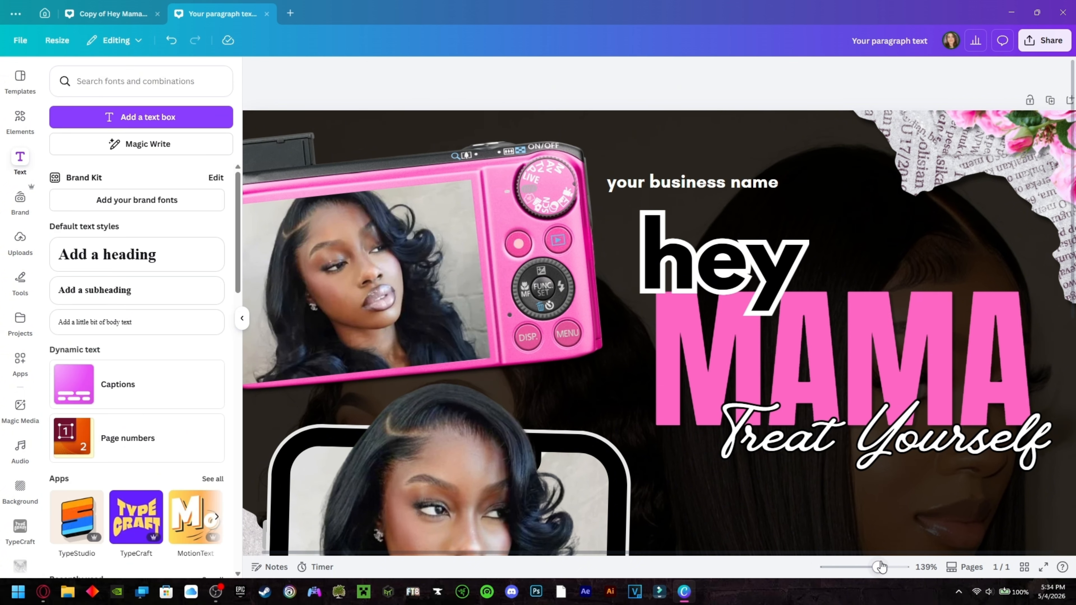
left_click_drag(879, 567, 863, 566)
left_click(682, 148)
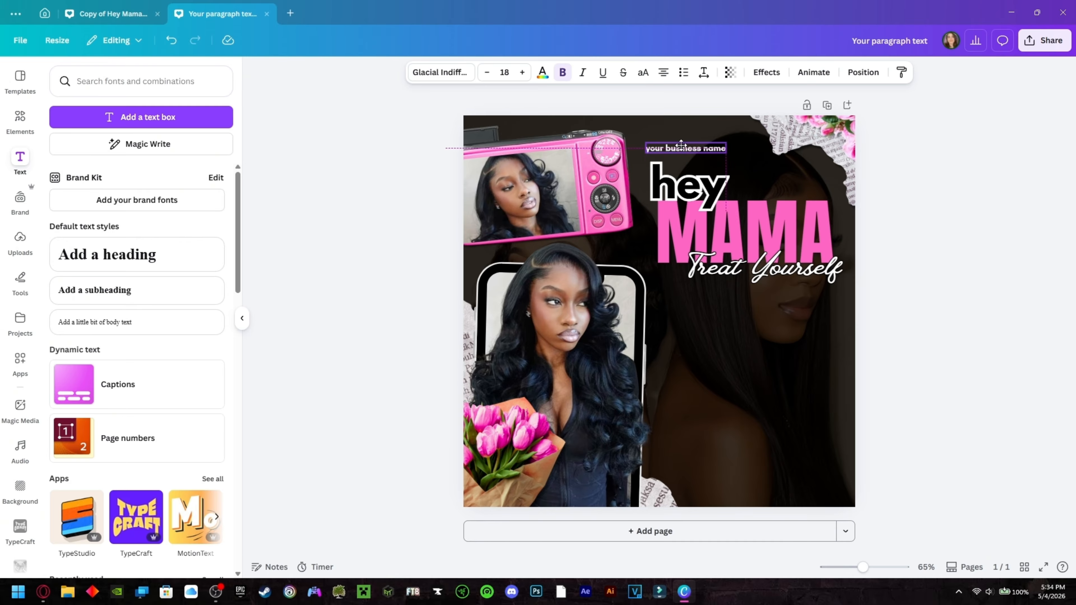
left_click_drag(682, 146, 695, 139)
Step: Add a basic square shape and move it just below the "Treat Yourself" text
left_click(19, 124)
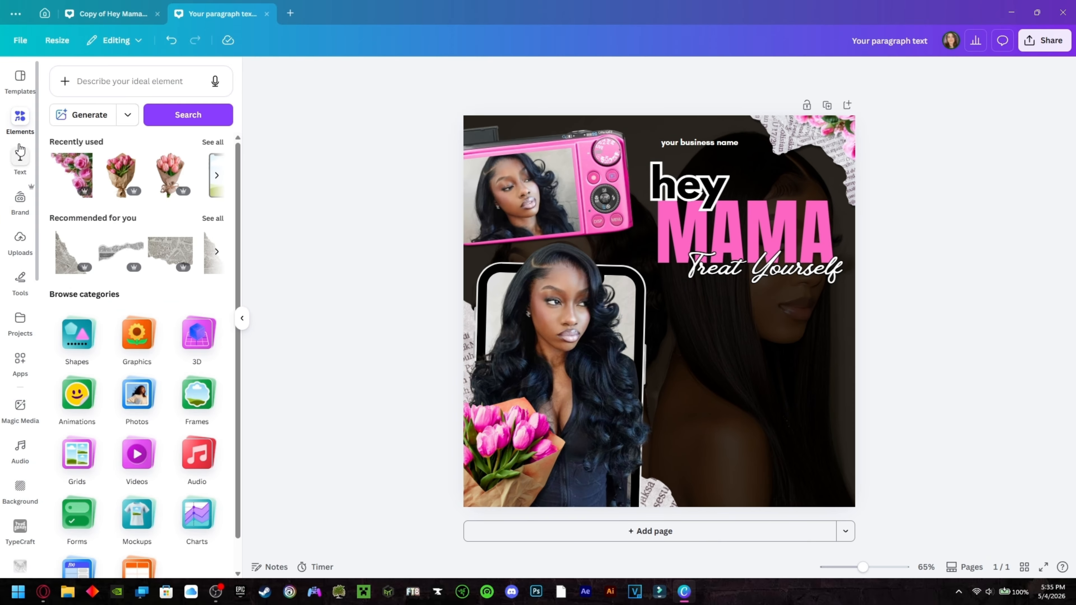
left_click(75, 342)
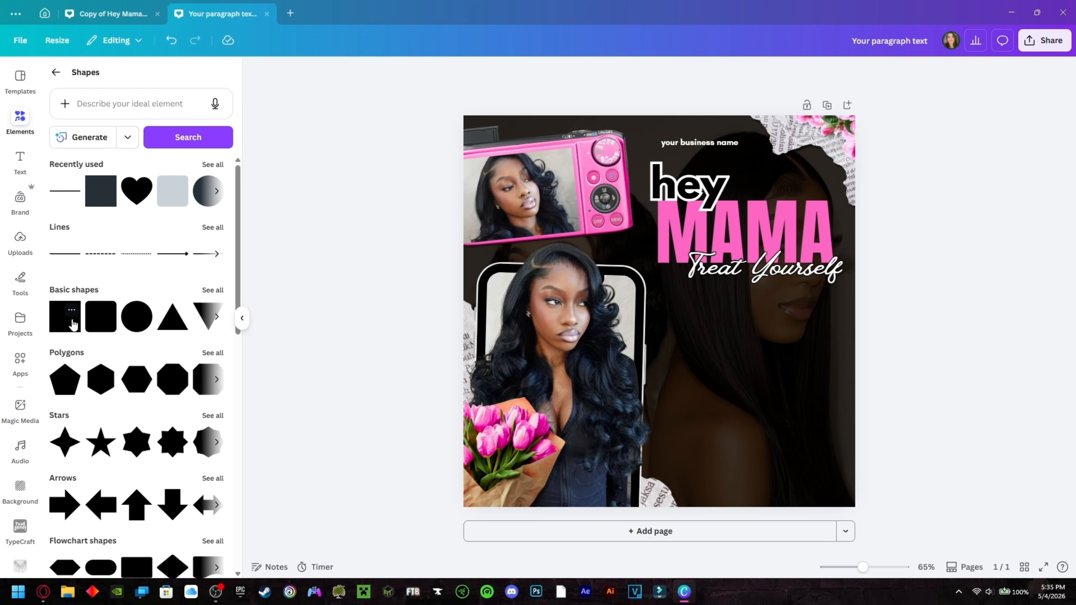
left_click(63, 329)
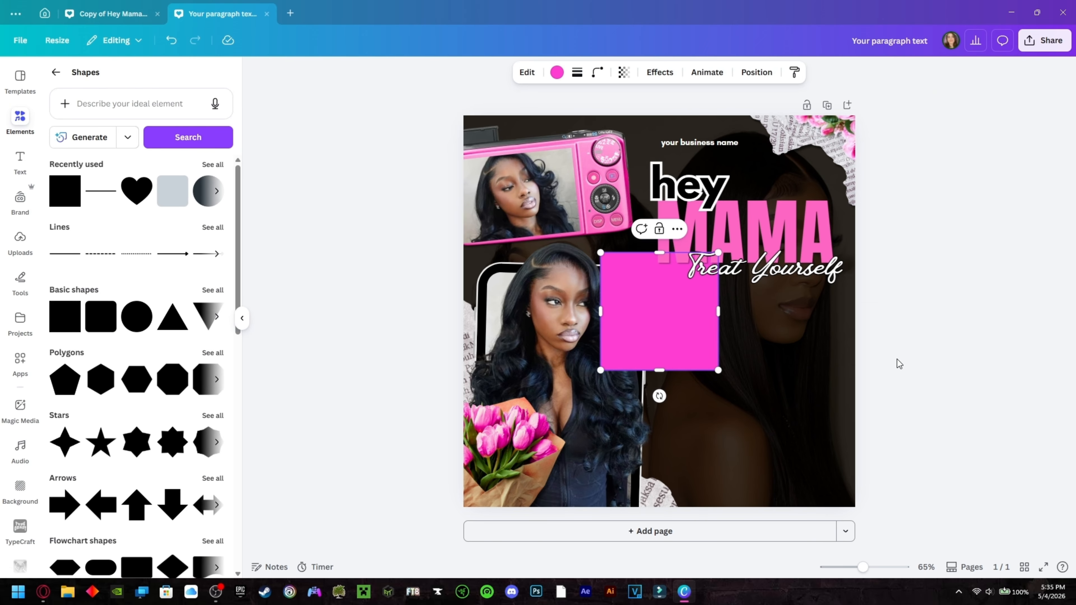
left_click(882, 341)
left_click_drag(644, 346, 694, 371)
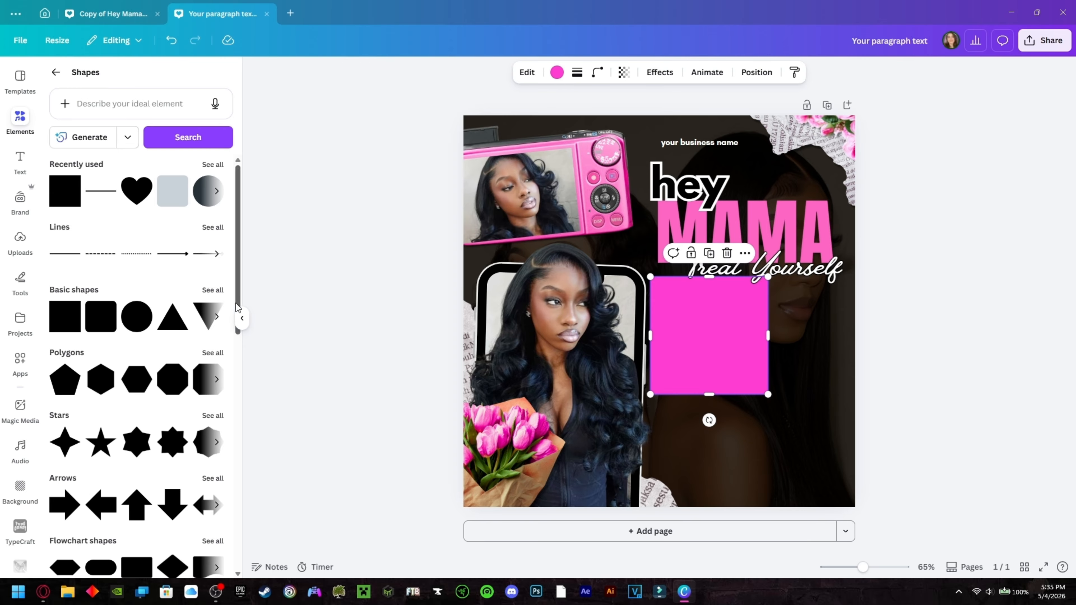
Step: Stretch the square toward the flyer's right edge and flatten it into a wide horizontal bar
left_click(242, 317)
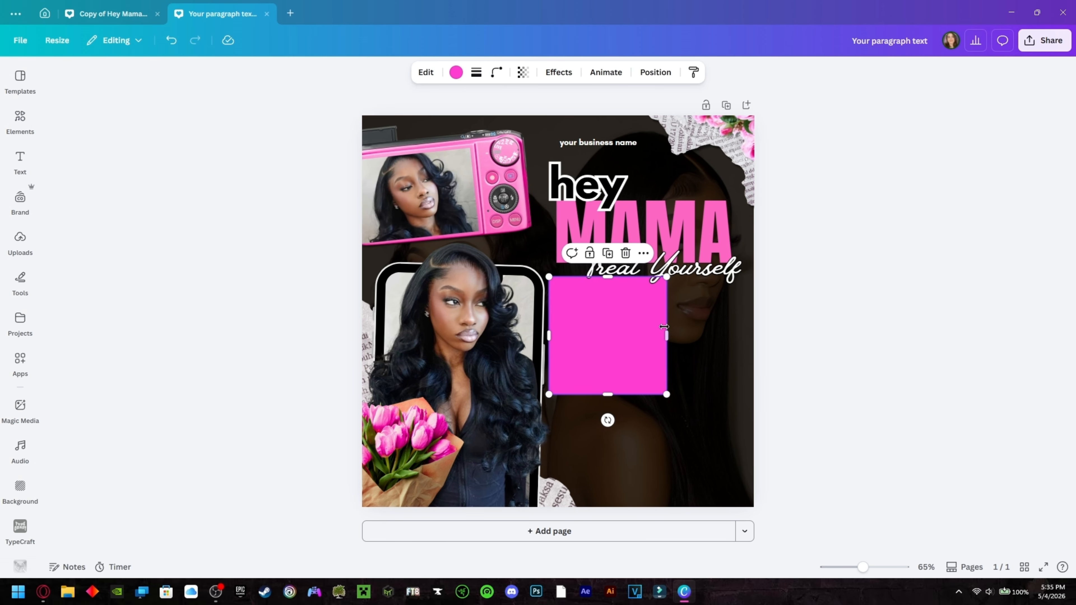
left_click_drag(664, 326, 746, 349)
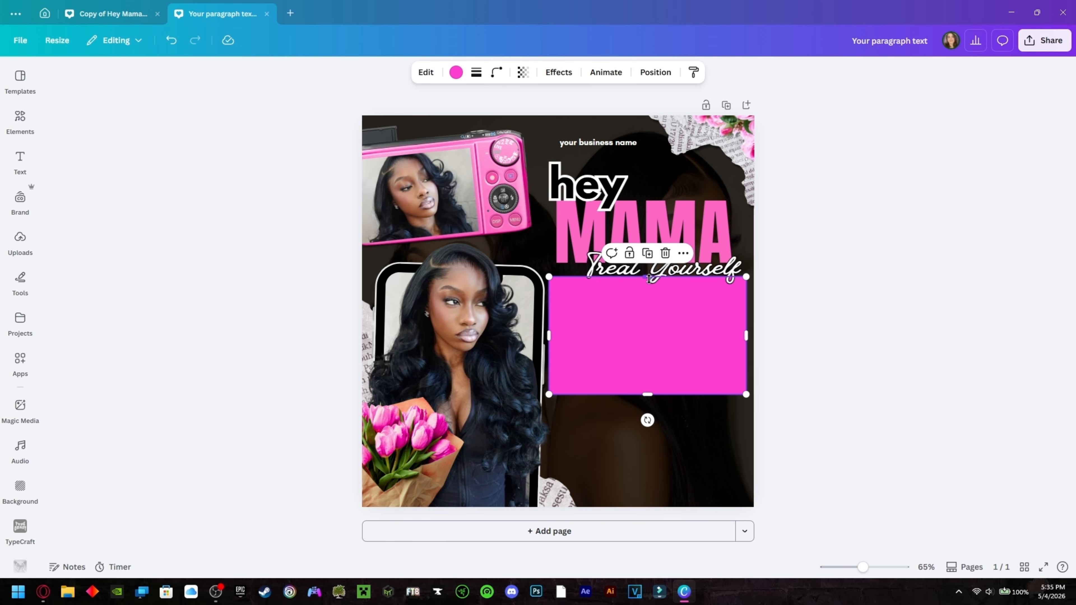
left_click_drag(649, 279, 650, 351)
mouse_move(648, 394)
left_mouse_down()
mouse_move(661, 368)
mouse_move(647, 384)
left_mouse_up()
left_click(646, 368)
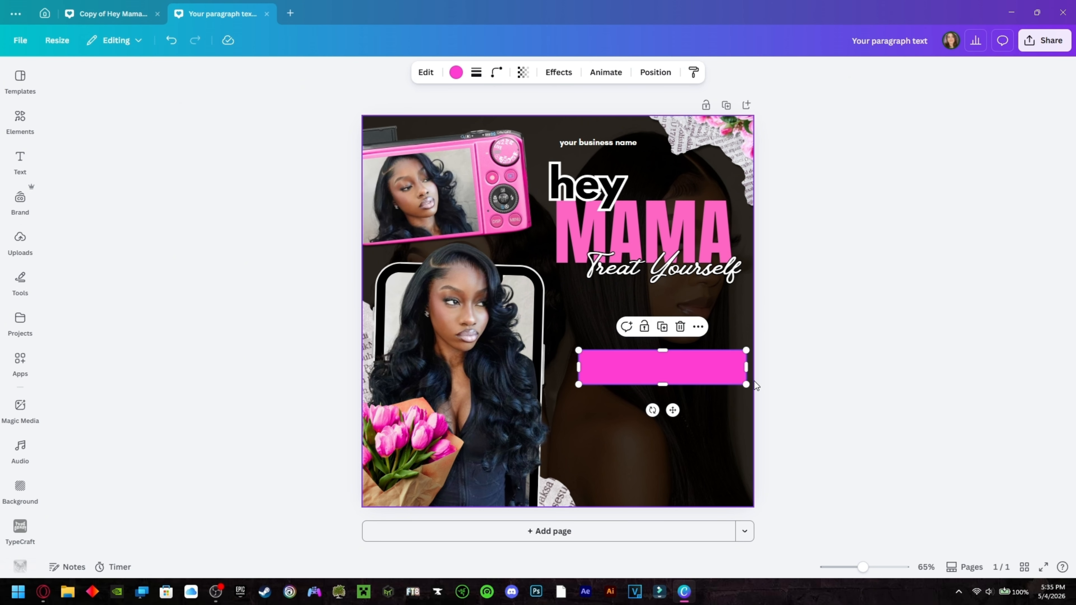
Step: Move the bar up beneath "Treat Yourself" and trim it to about 451 wide by 69 high
left_click_drag(747, 368, 672, 316)
mouse_move(574, 314)
left_mouse_down()
mouse_move(552, 314)
mouse_move(563, 314)
left_mouse_up()
left_click_drag(646, 330, 646, 321)
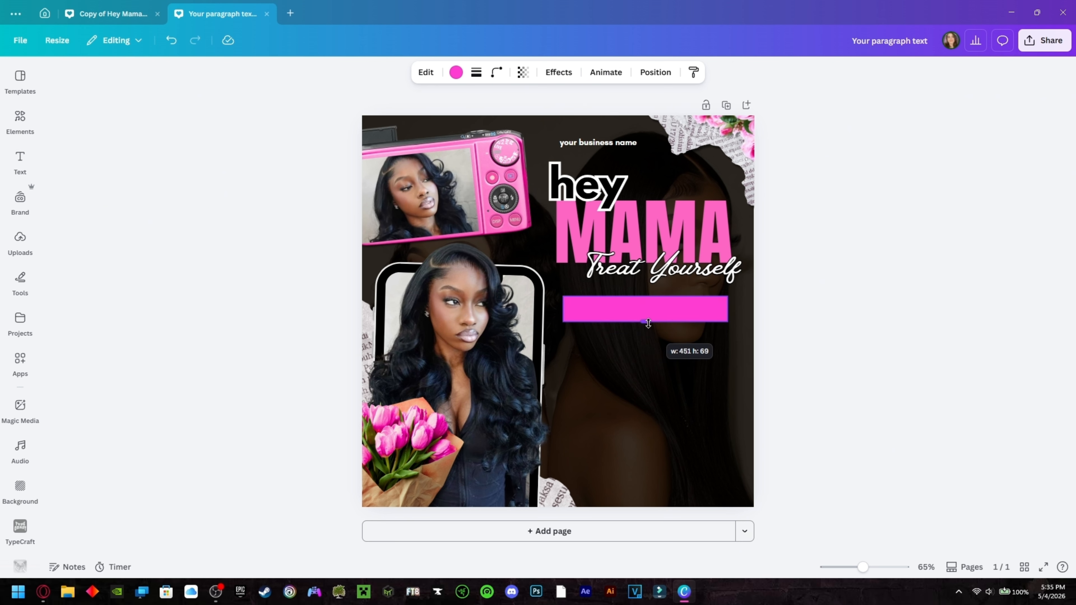
left_click(944, 310)
Step: Change the fill color of the bar below "Treat Yourself" to black
left_click(623, 307)
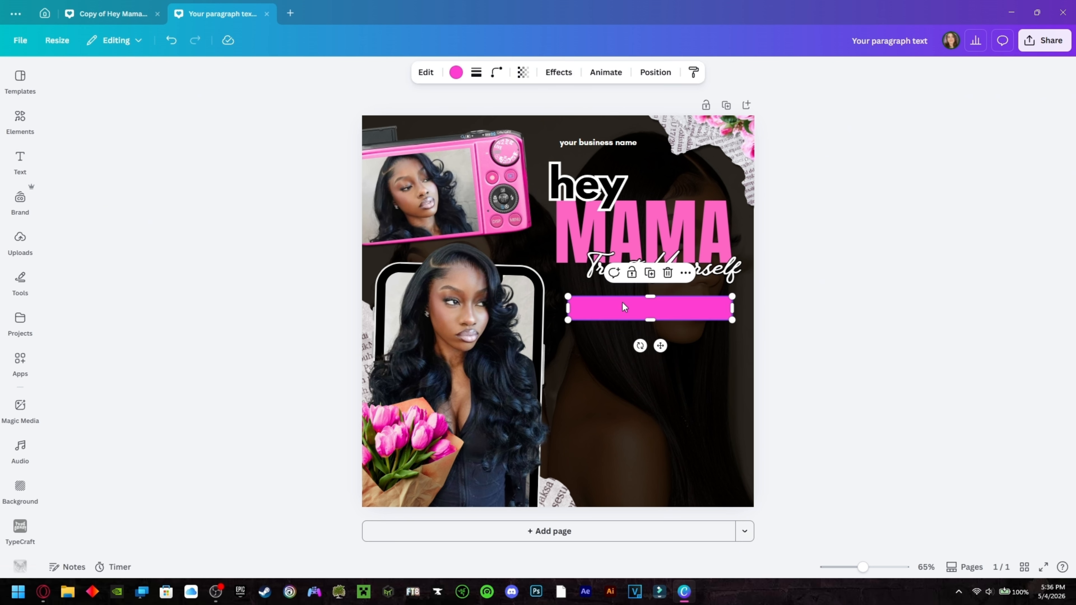
left_click(456, 72)
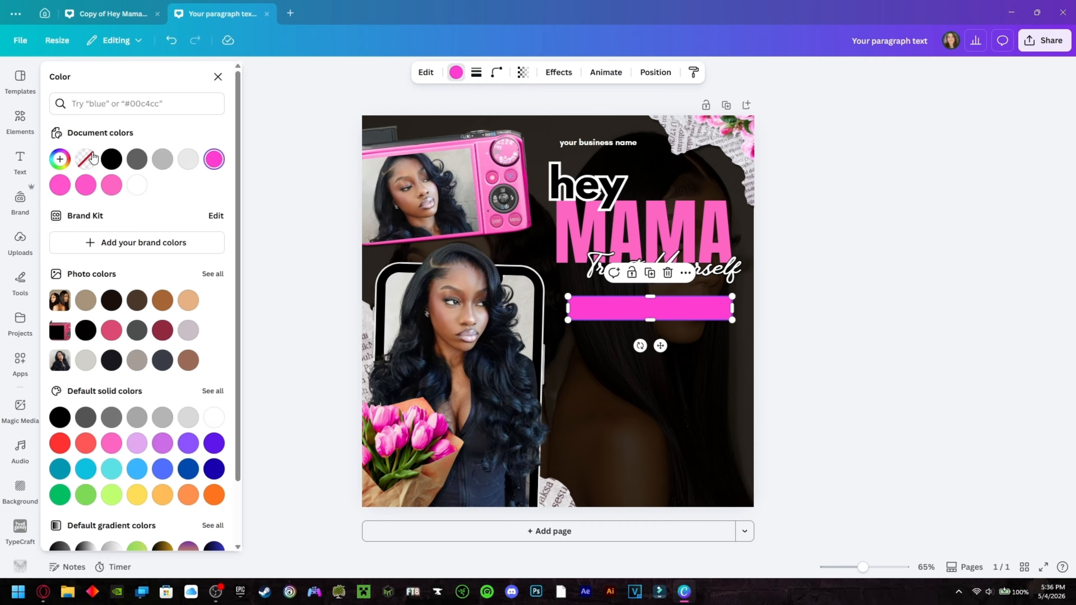
left_click(110, 159)
left_click(456, 72)
left_click(873, 299)
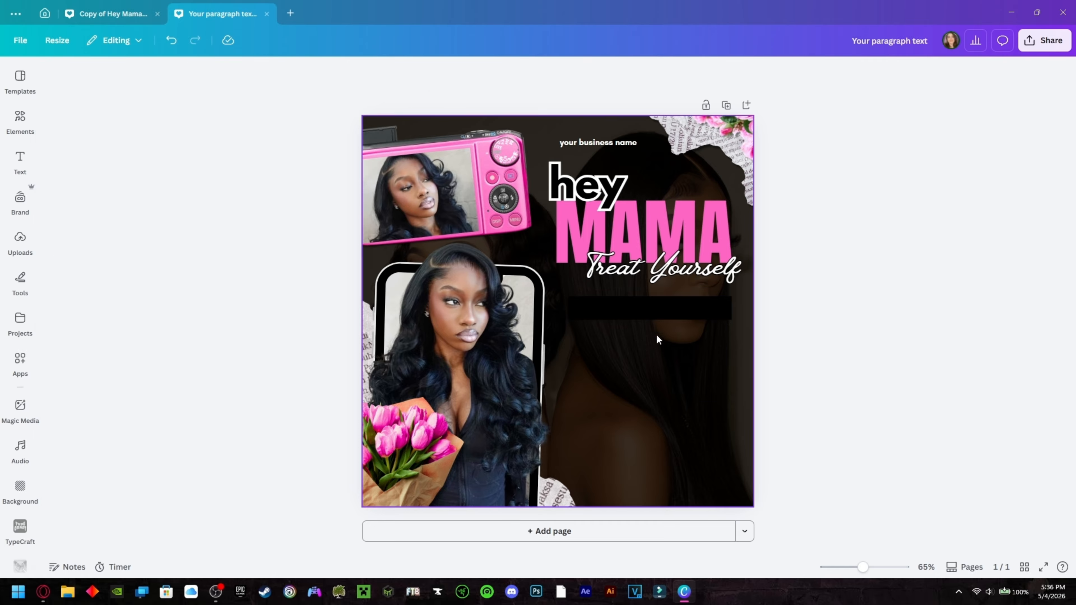
Step: Add a white outline to the black bar below "Treat Yourself"
left_click(652, 300)
left_click(487, 72)
left_click(466, 72)
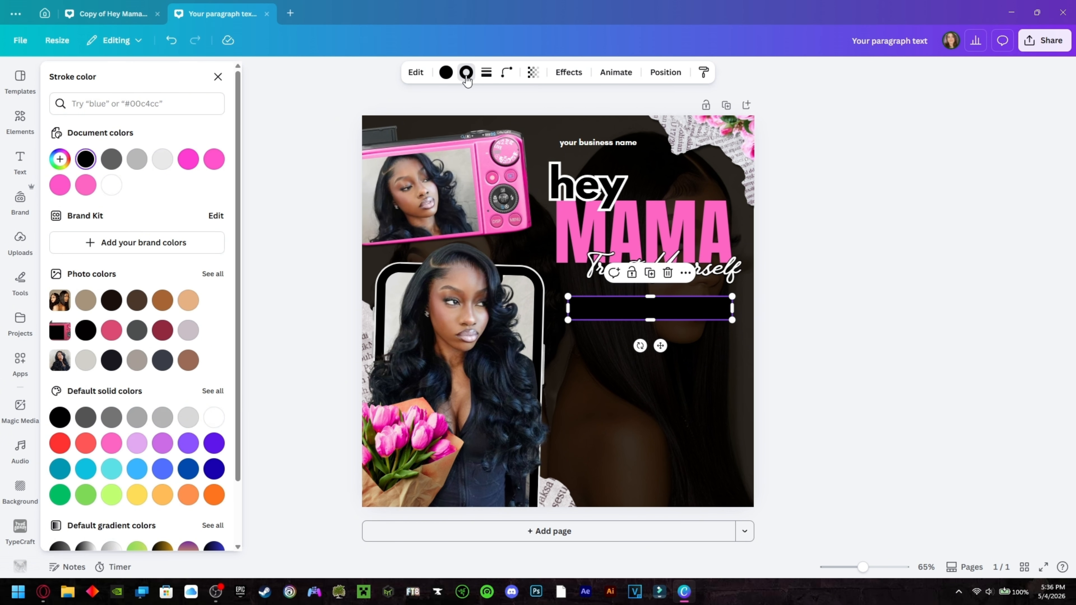
left_click(208, 422)
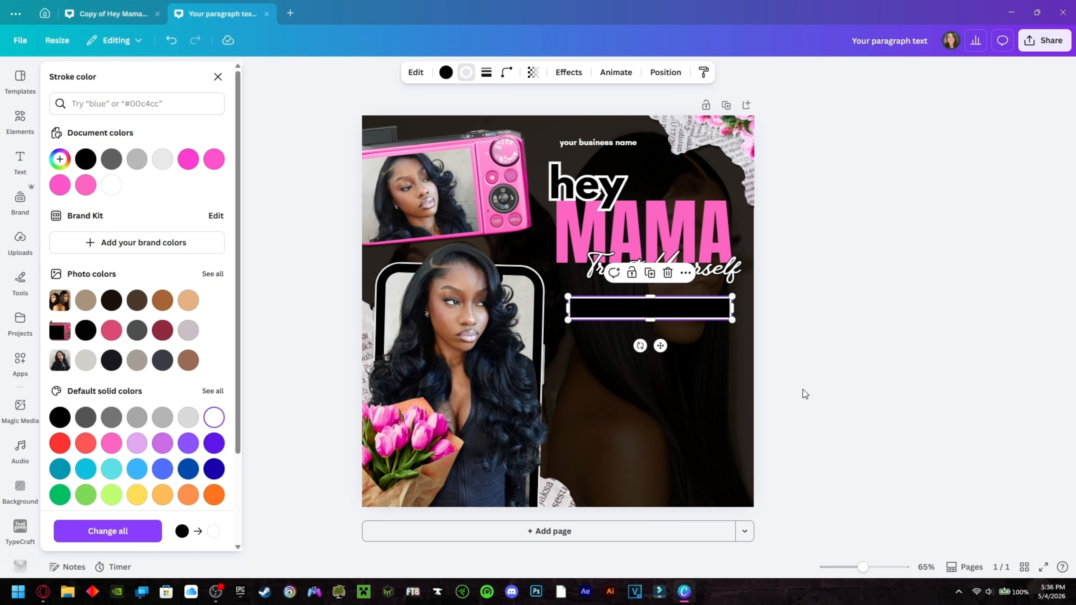
left_click(843, 388)
Step: Thin the black bar's white outline slightly and set its corner rounding to 8
left_click(692, 320)
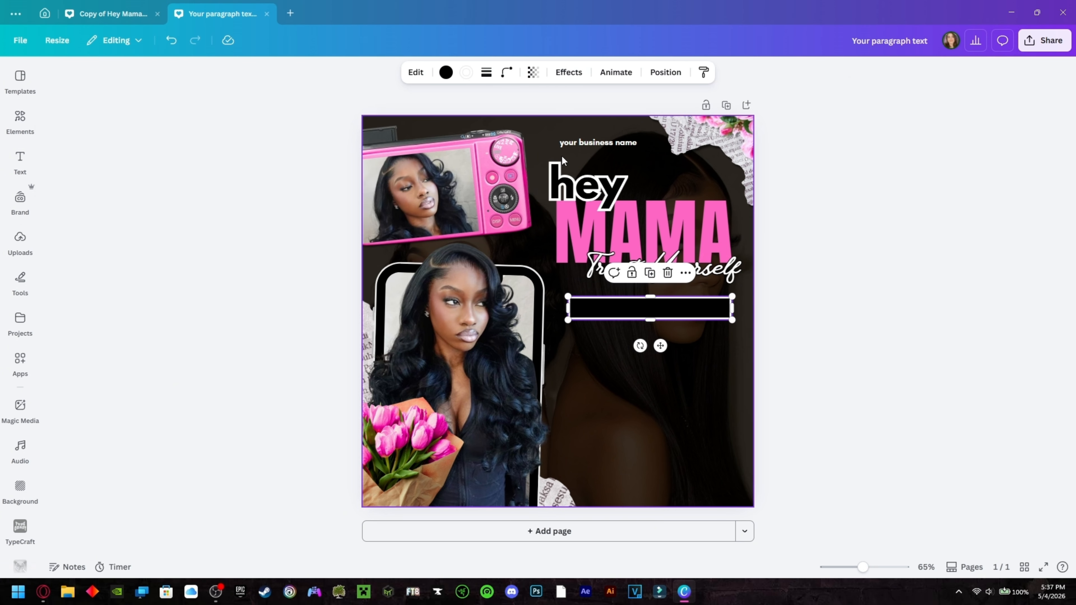
left_click(486, 75)
left_click_drag(428, 147, 422, 151)
left_click(506, 72)
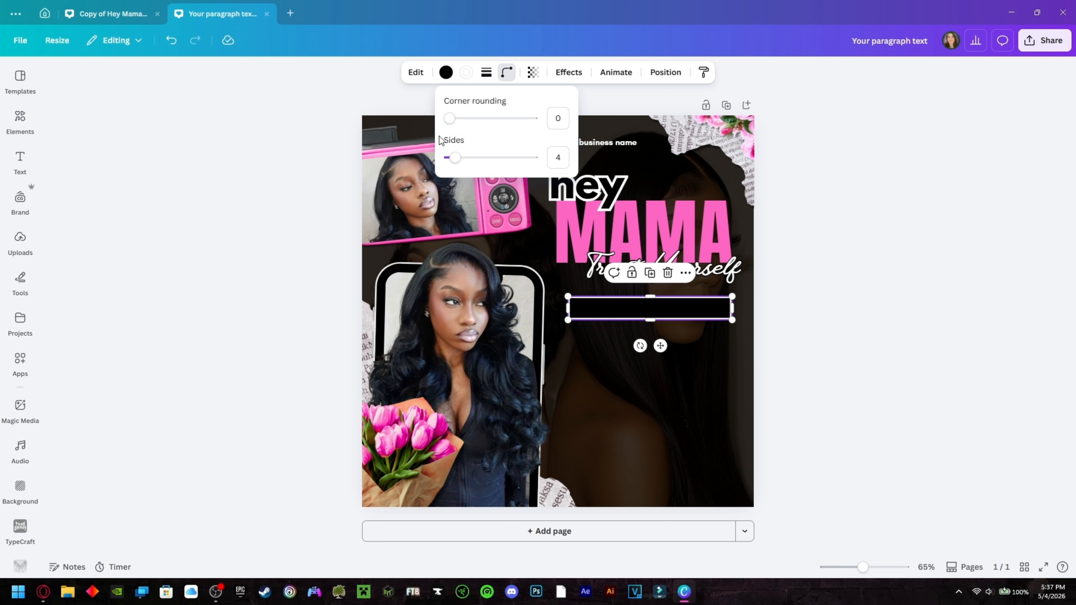
mouse_move(449, 118)
left_mouse_down()
mouse_move(475, 118)
mouse_move(456, 119)
left_mouse_up()
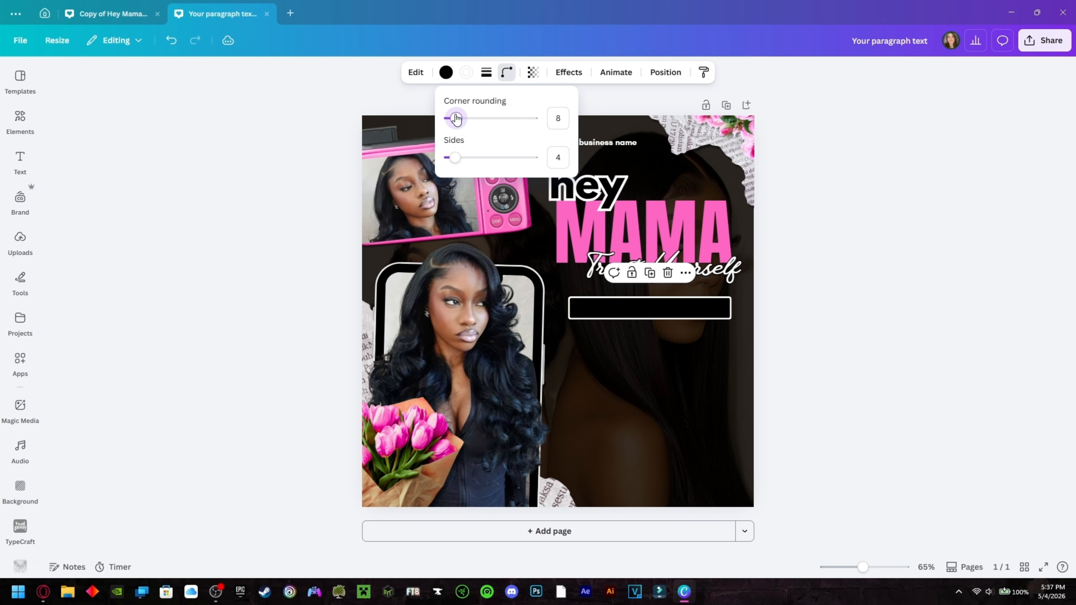
Step: Add a text box with font size 24 and place it inside the outlined black bar
left_click(11, 162)
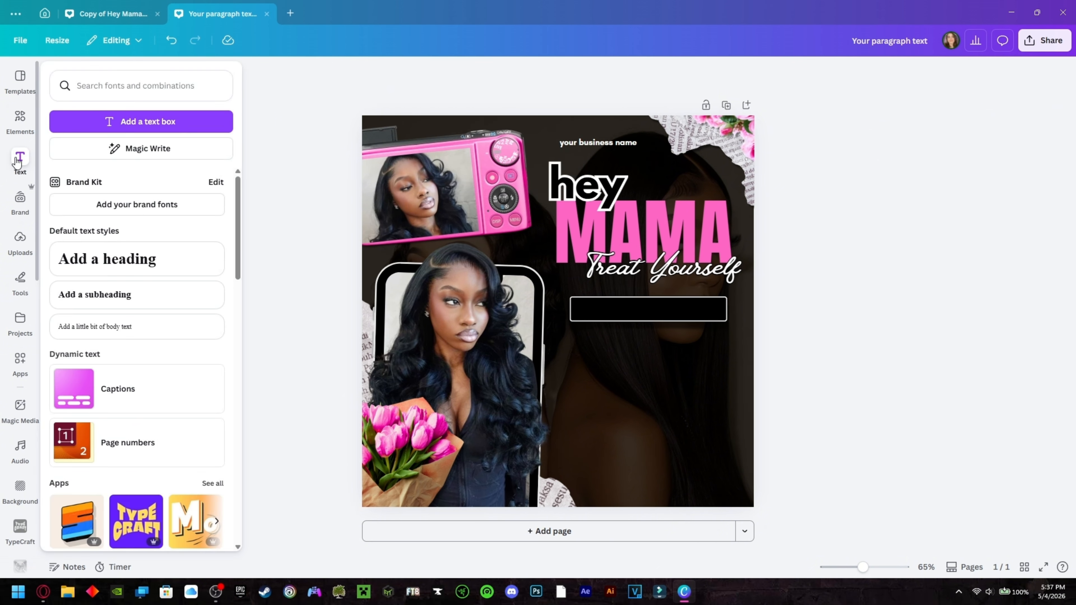
left_click(118, 127)
left_click(568, 255)
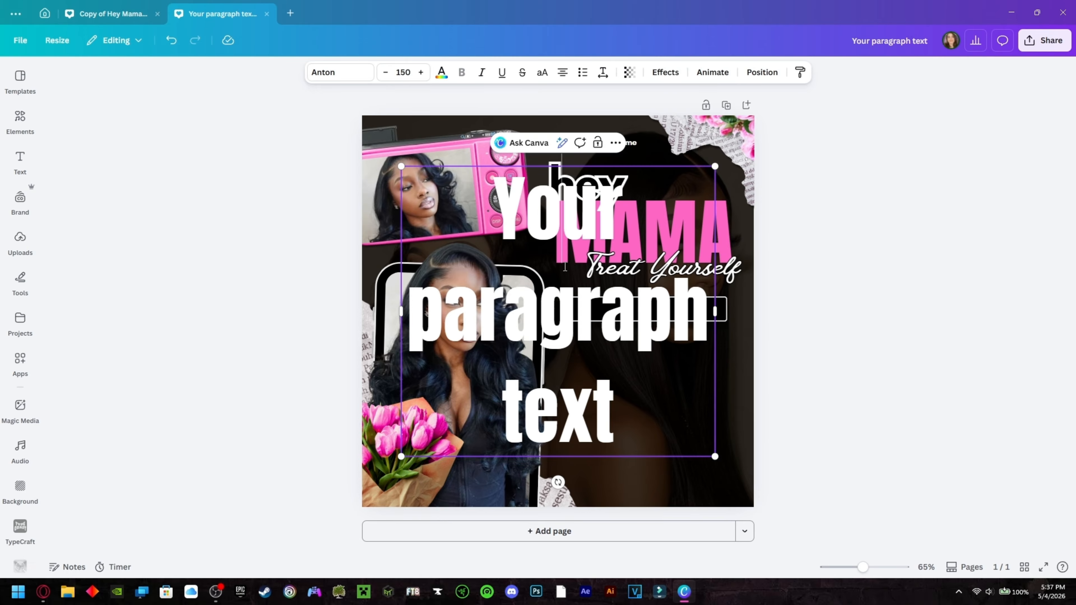
key("ctrl+a")
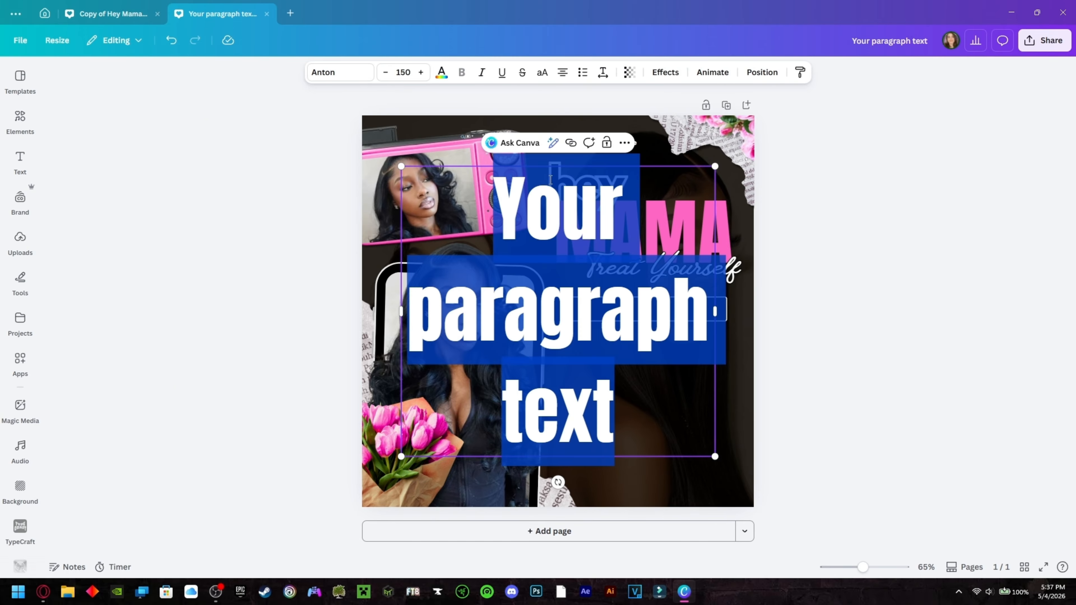
left_click(403, 72)
left_click(394, 291)
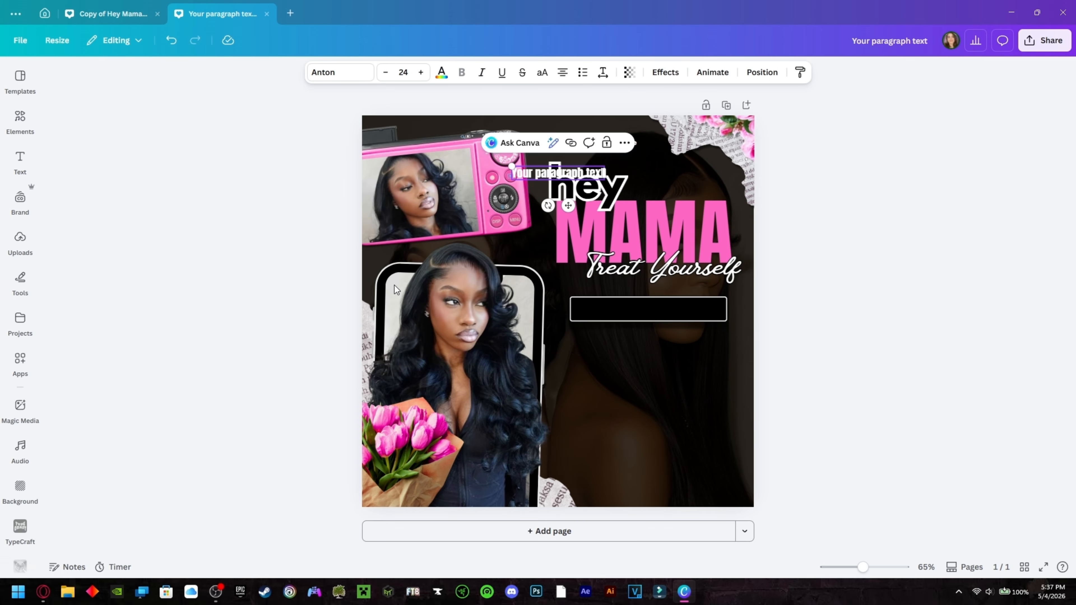
left_click_drag(573, 172, 668, 312)
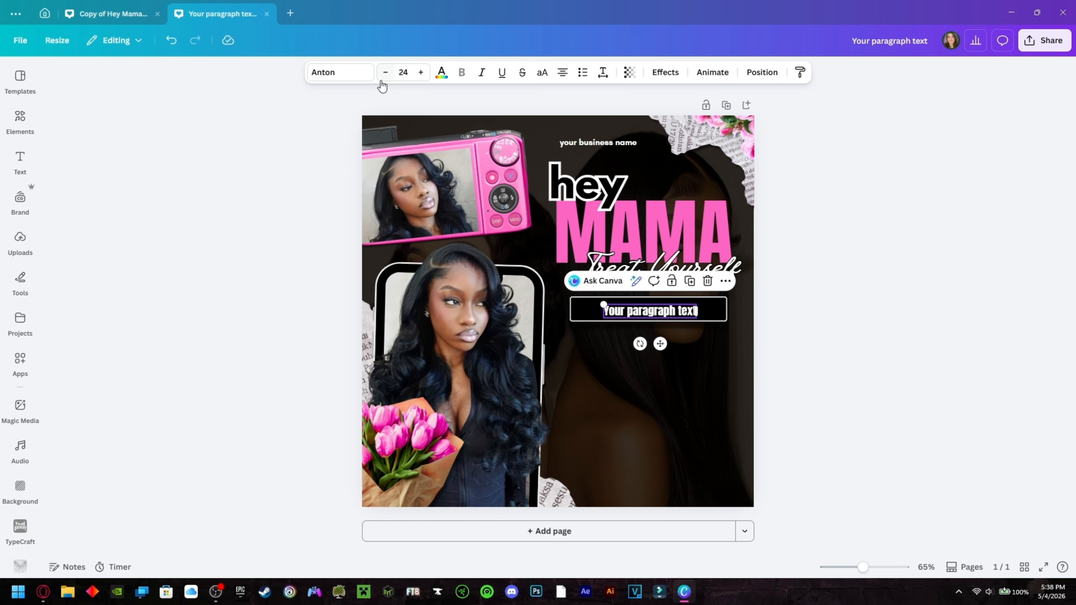
Step: Replace the placeholder text in the black bar with "USE CODE MAMA FOR 25% OFF"
double_click(679, 310)
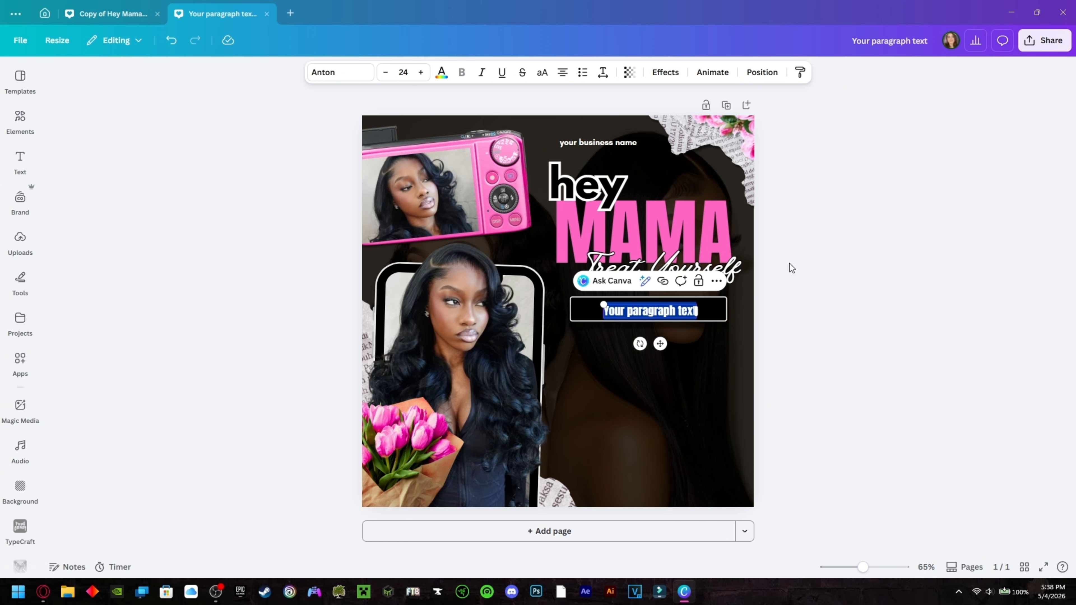
type("U")
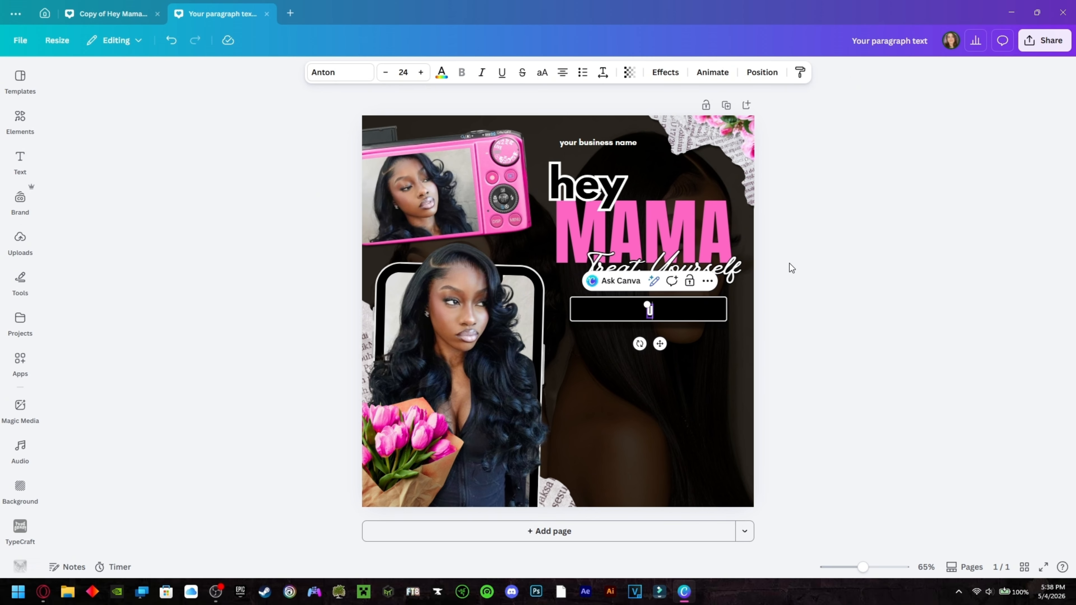
type("SE CODE")
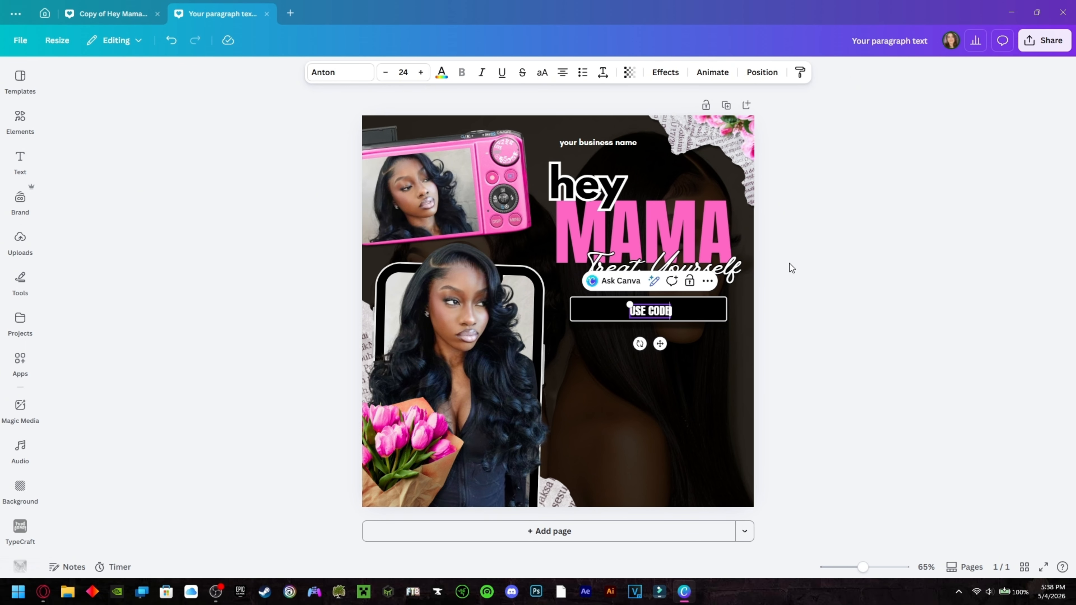
type(" MAMA")
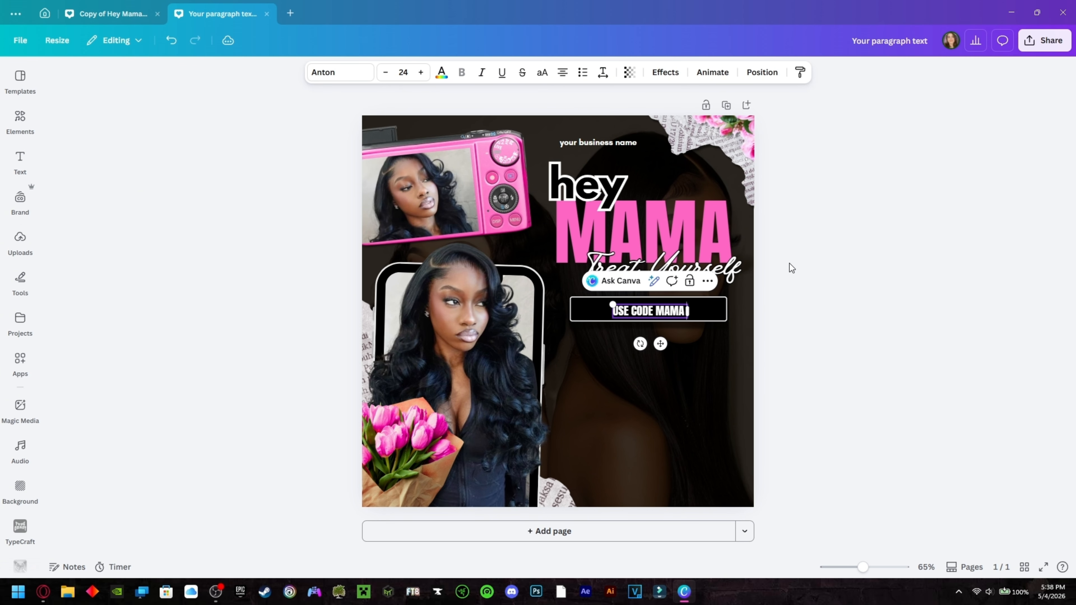
type(" FOR 25")
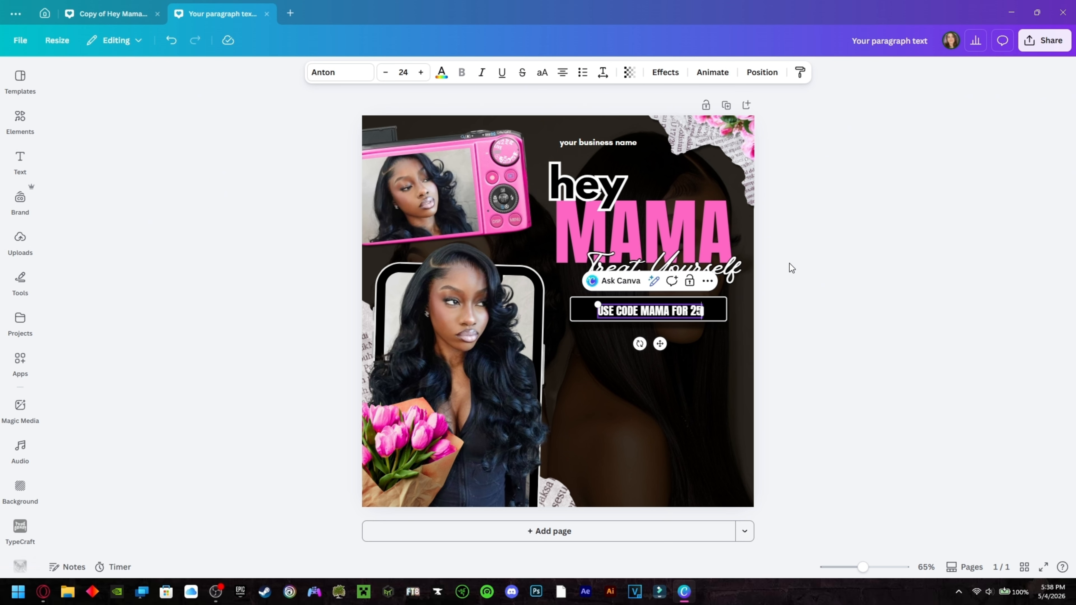
type("% OFF")
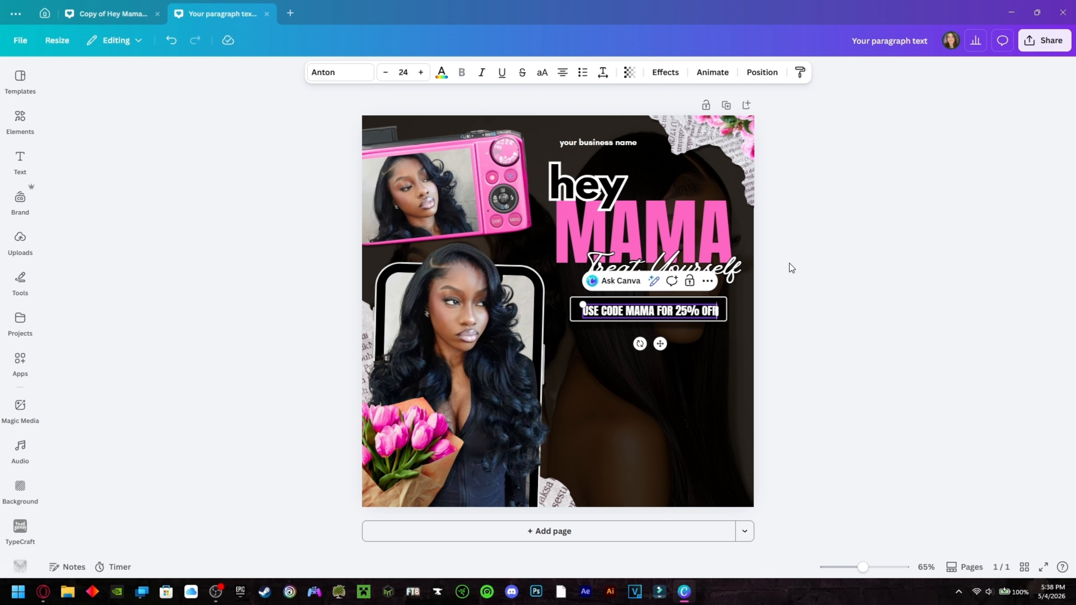
left_click(981, 258)
Step: Color only the word "MAMA" in the discount line with the heading's pink
scroll(646, 344, "up", 1)
left_click(647, 344)
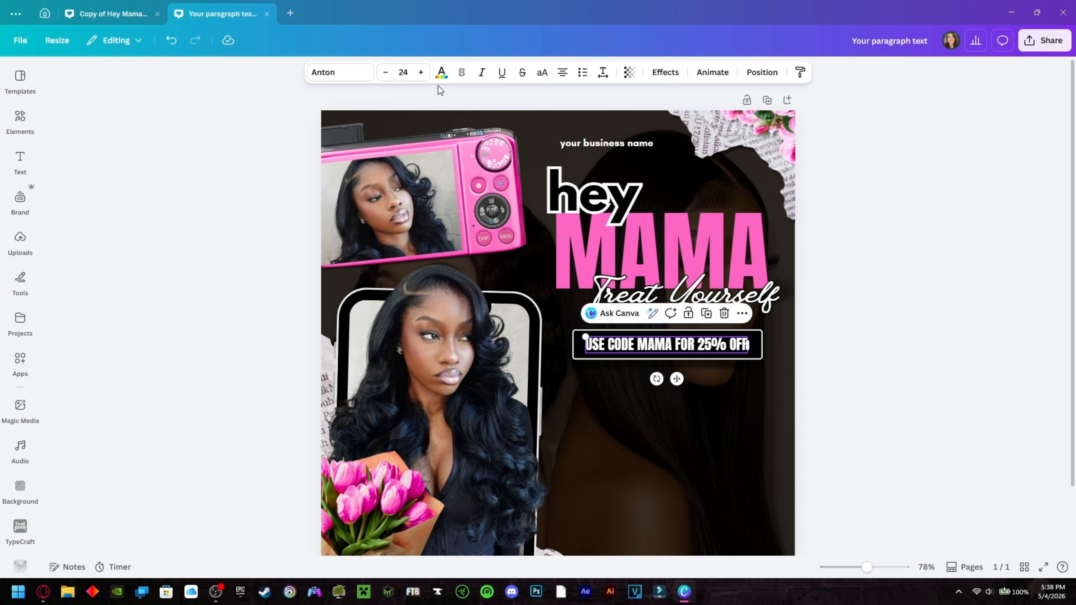
left_click(638, 345)
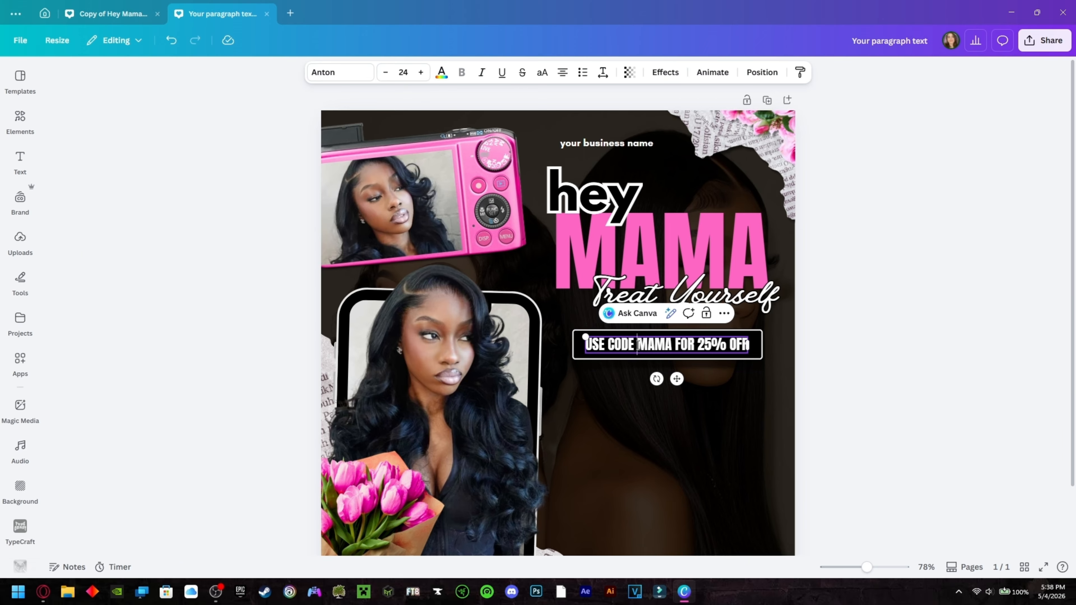
left_click_drag(647, 344, 674, 344)
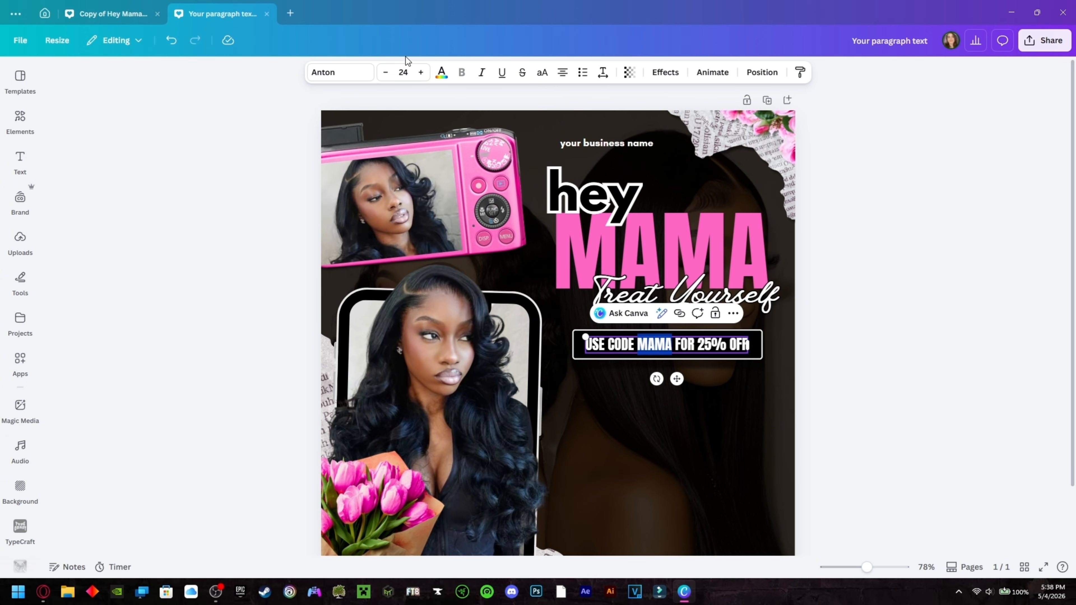
left_click(443, 77)
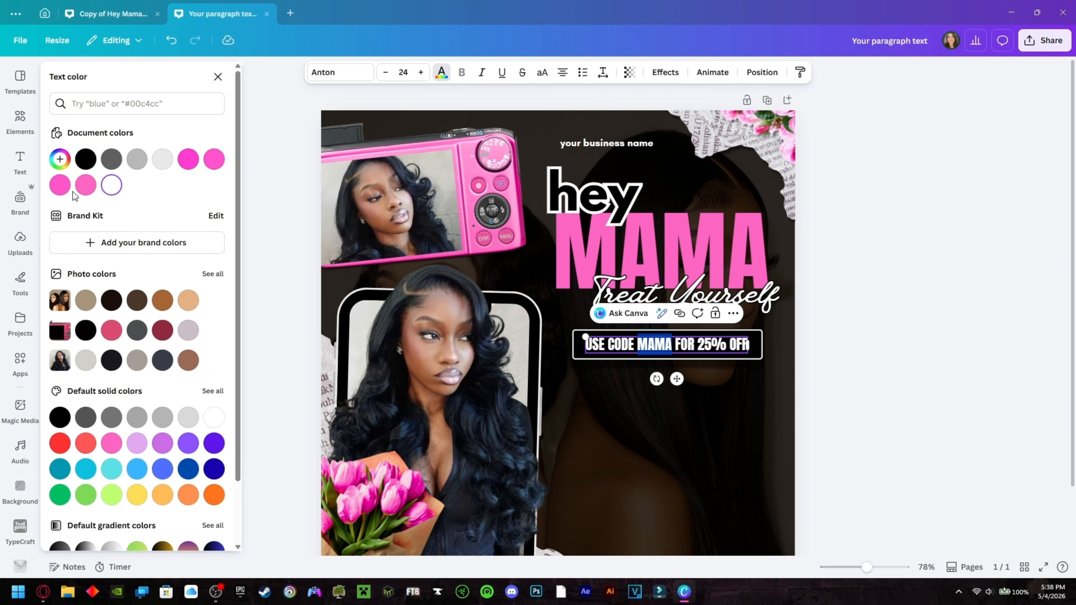
left_click(86, 185)
left_click(898, 299)
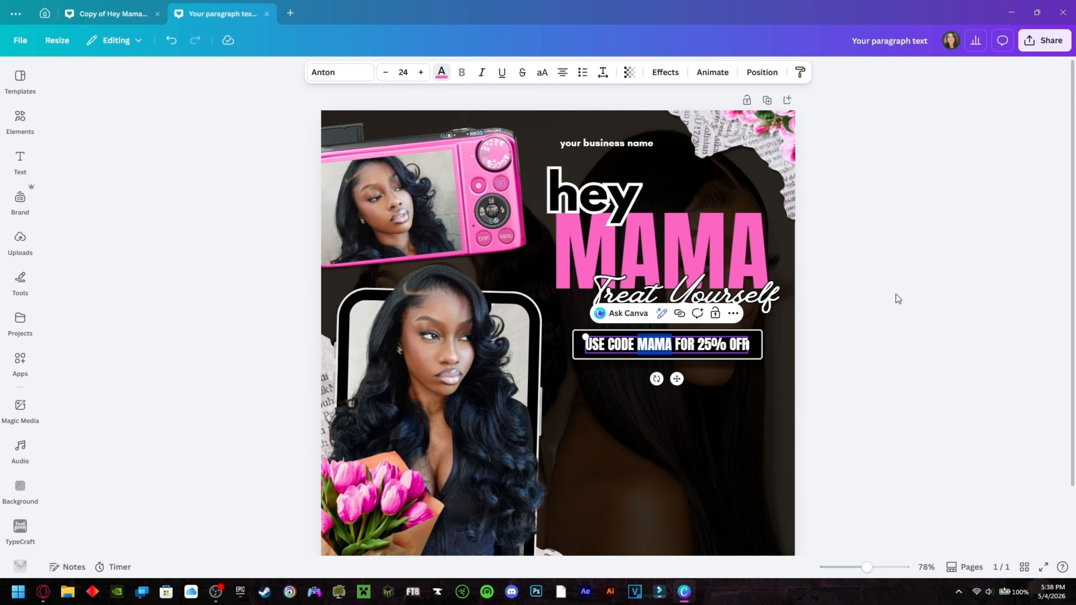
left_click(895, 299)
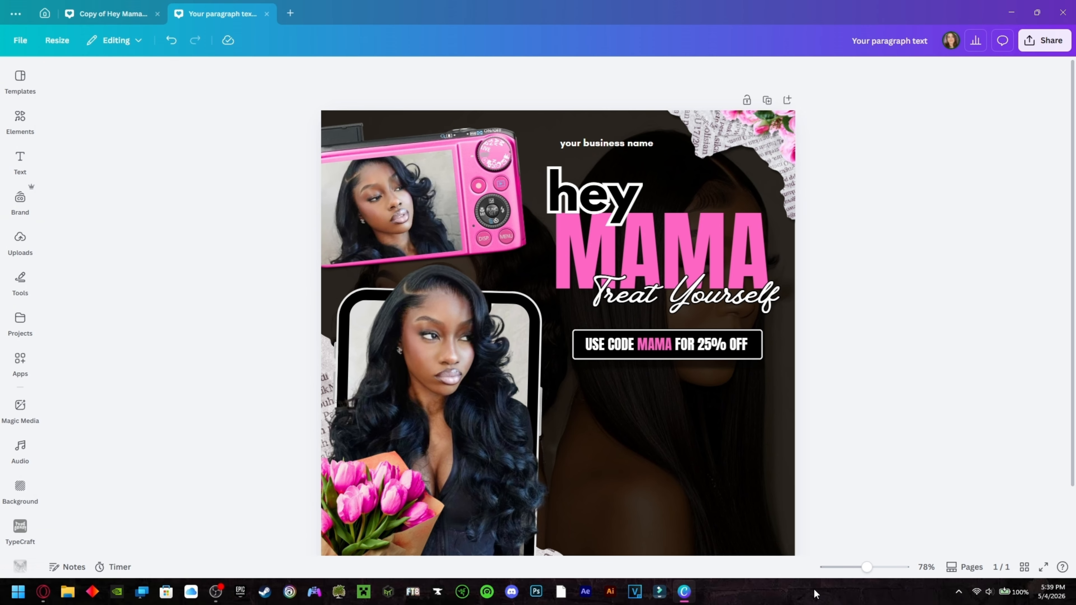
Step: Add another basic square shape and move it below the discount code bar
left_click_drag(846, 567, 866, 548)
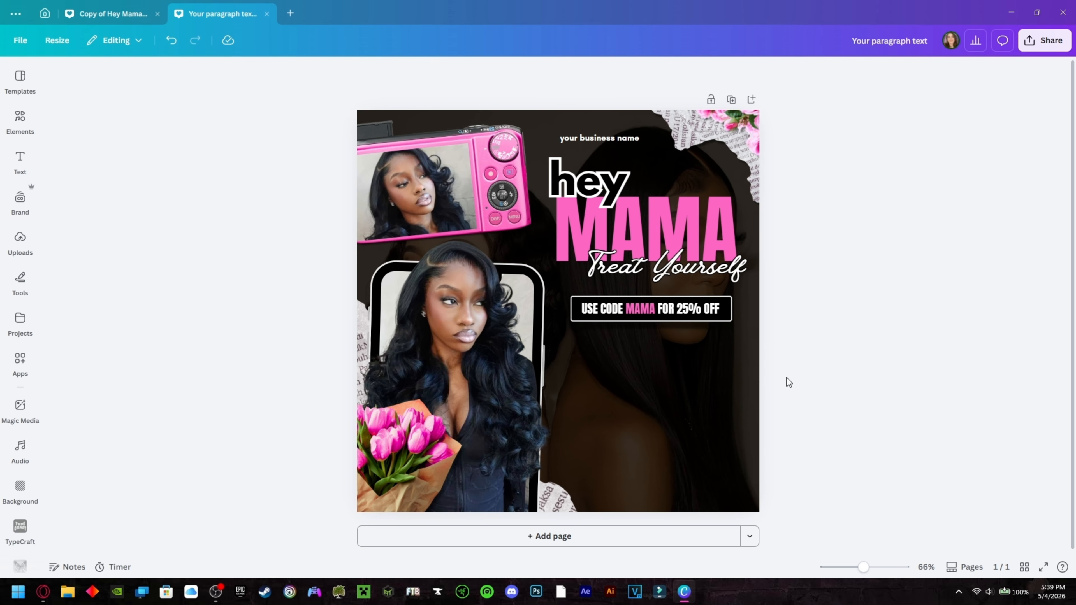
left_click(26, 124)
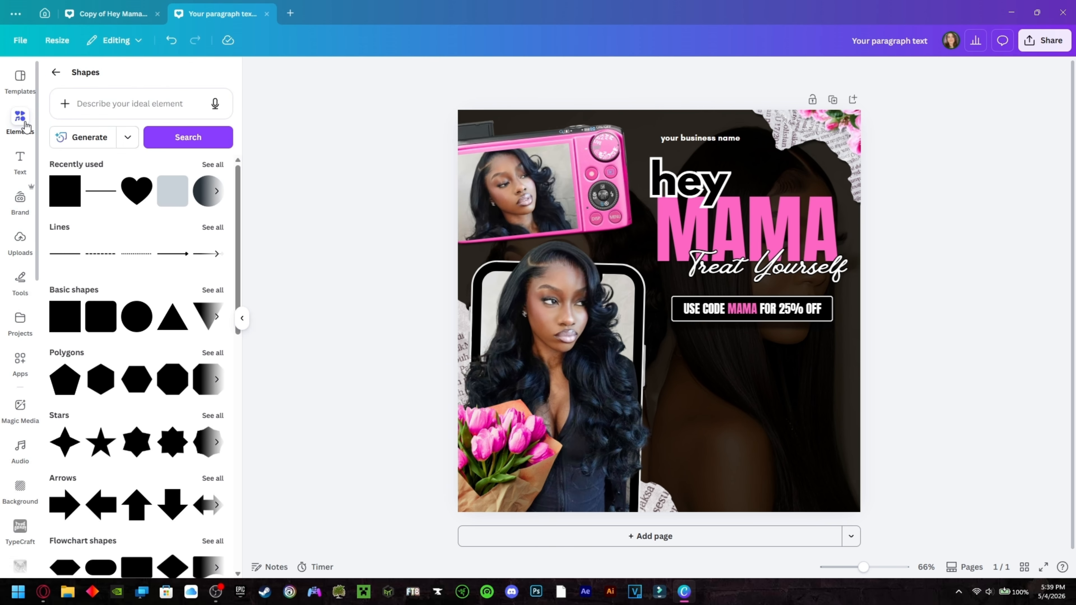
left_click(68, 195)
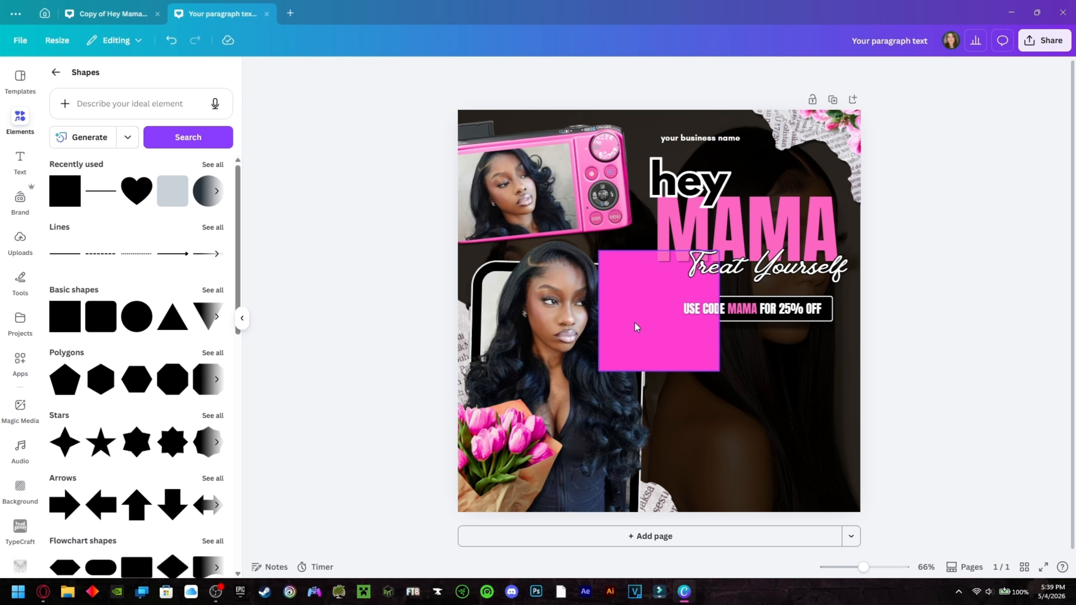
left_click_drag(636, 327, 661, 411)
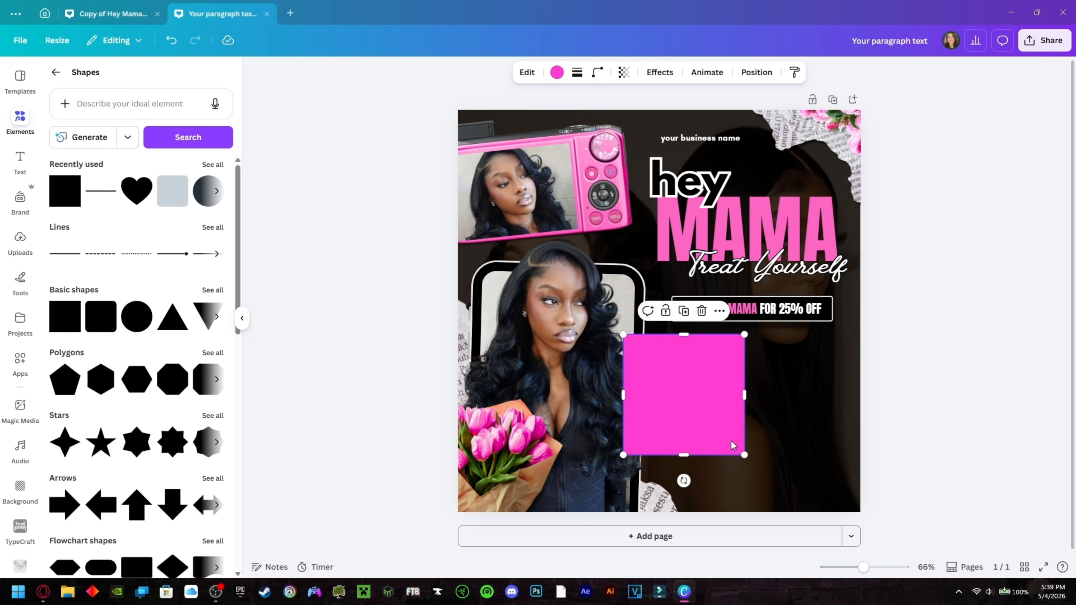
Step: Reshape the new square into a thin horizontal bar below the discount code, roughly as wide as the "MAMA" heading
left_click_drag(745, 384, 847, 384)
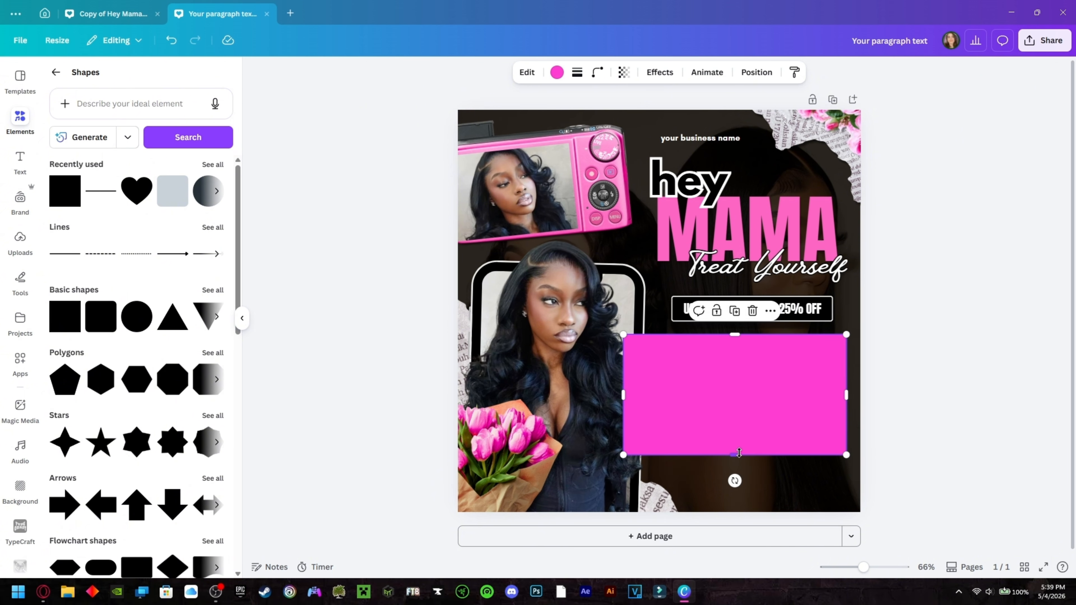
left_click_drag(739, 453, 741, 366)
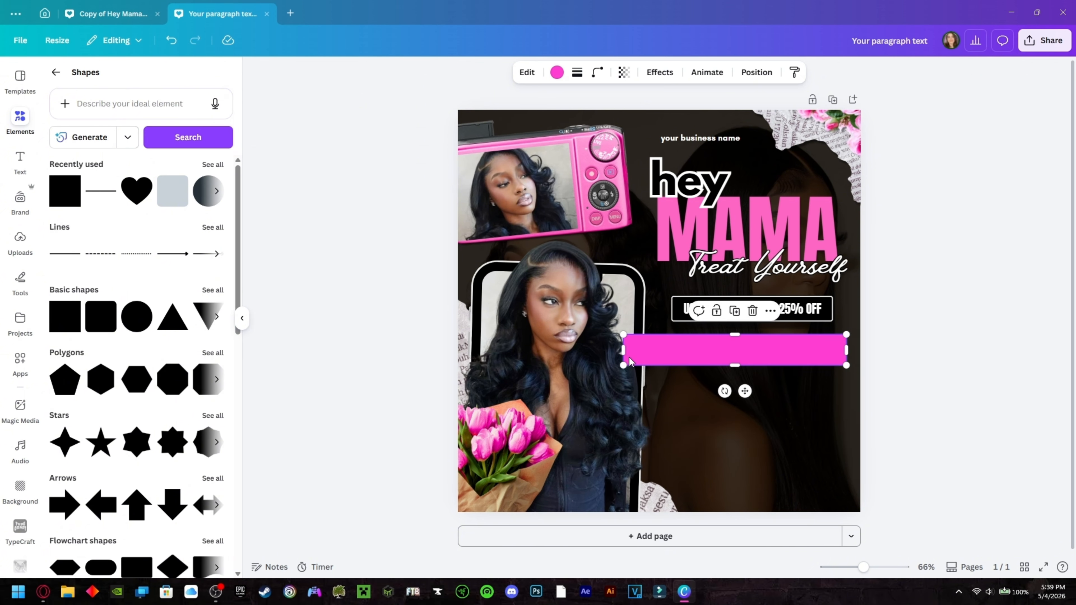
left_click_drag(623, 350, 662, 348)
left_click(1045, 379)
left_click(764, 352)
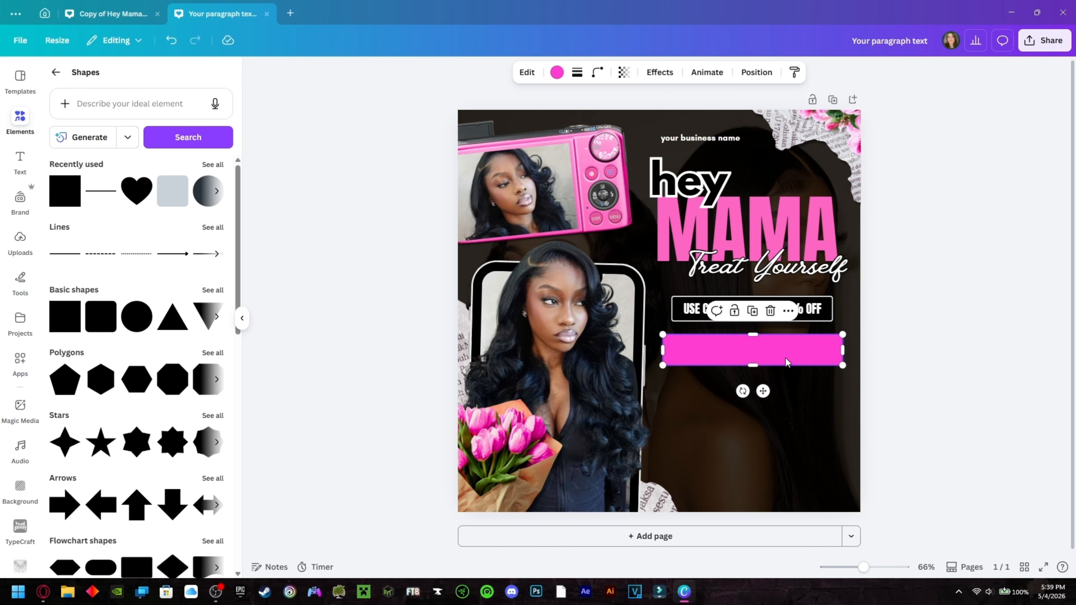
left_click_drag(761, 366, 774, 349)
left_click(1013, 349)
Step: Change the new bar's fill to the lighter pink used in the "MAMA" heading
left_click(787, 352)
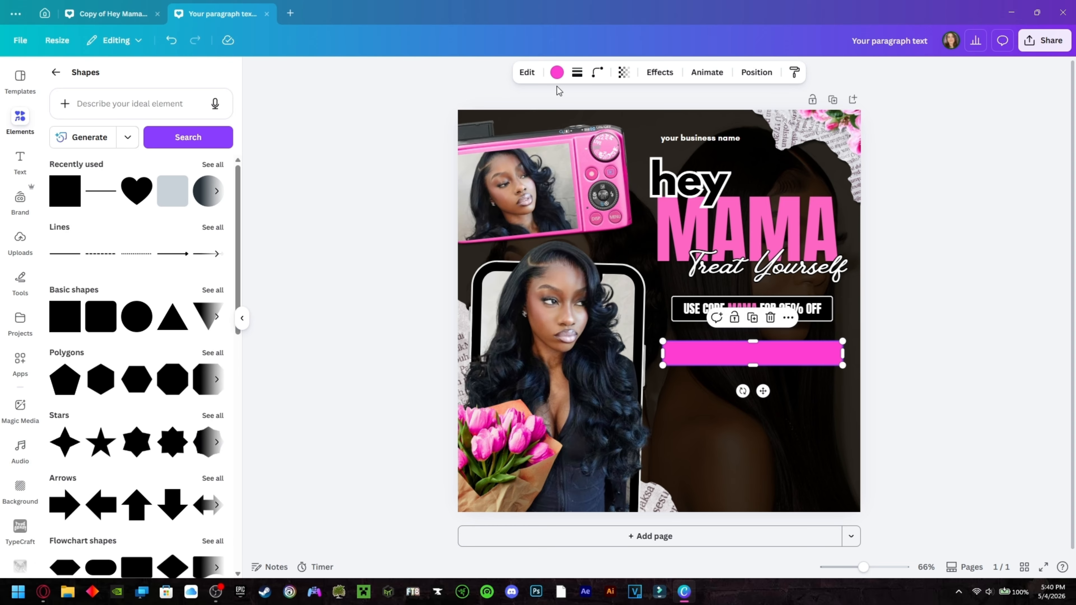
left_click(557, 73)
left_click(111, 180)
left_click(260, 211)
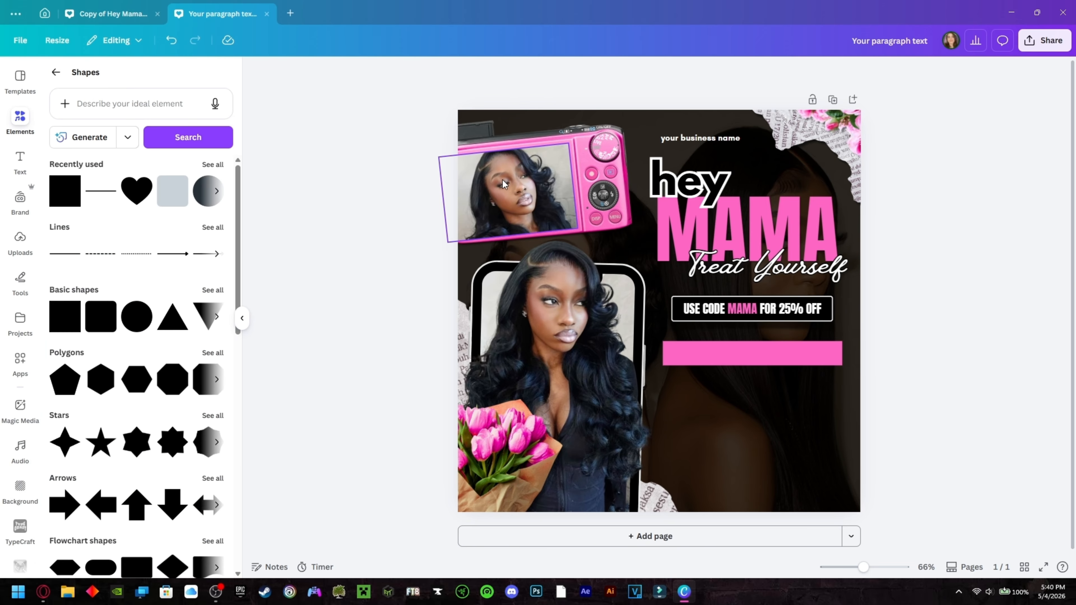
Step: Round the pink bar's corners until its ends are pill-shaped
left_click(788, 354)
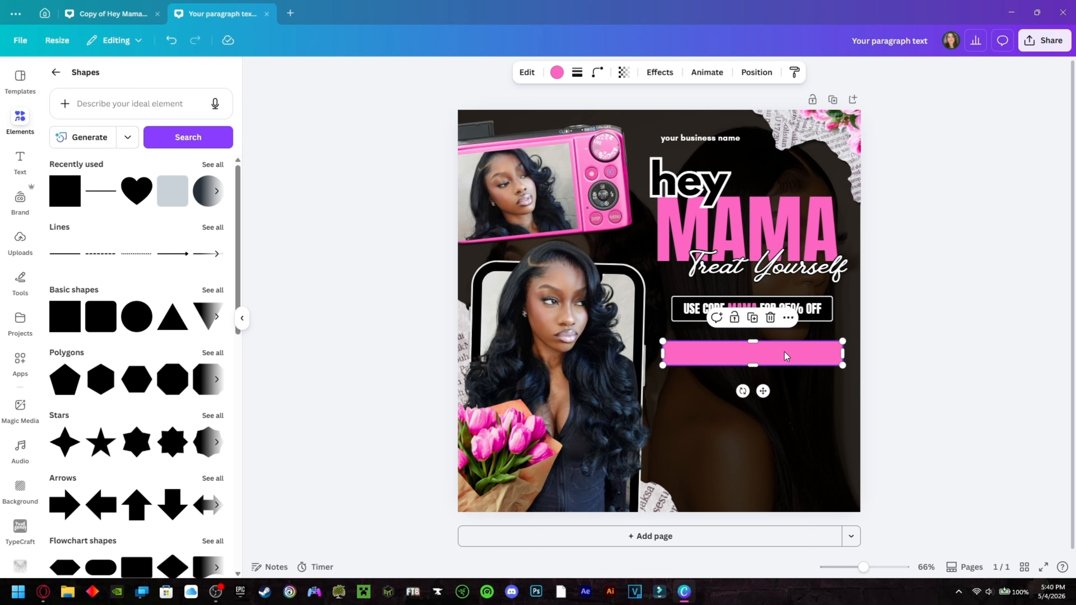
left_click(598, 72)
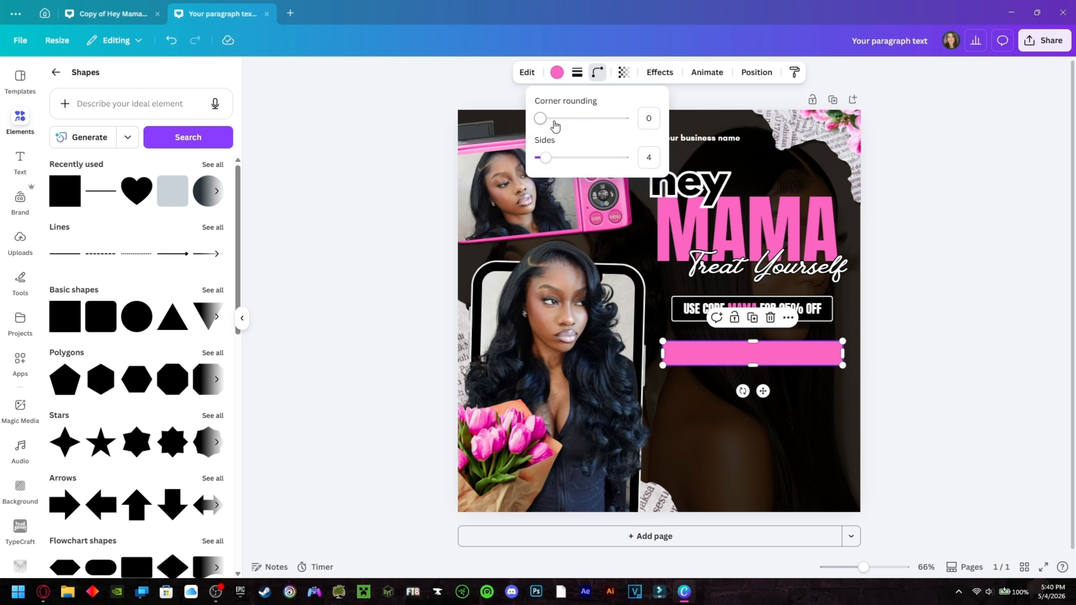
mouse_move(555, 120)
left_mouse_down()
mouse_move(539, 120)
mouse_move(584, 119)
left_mouse_up()
left_click(598, 72)
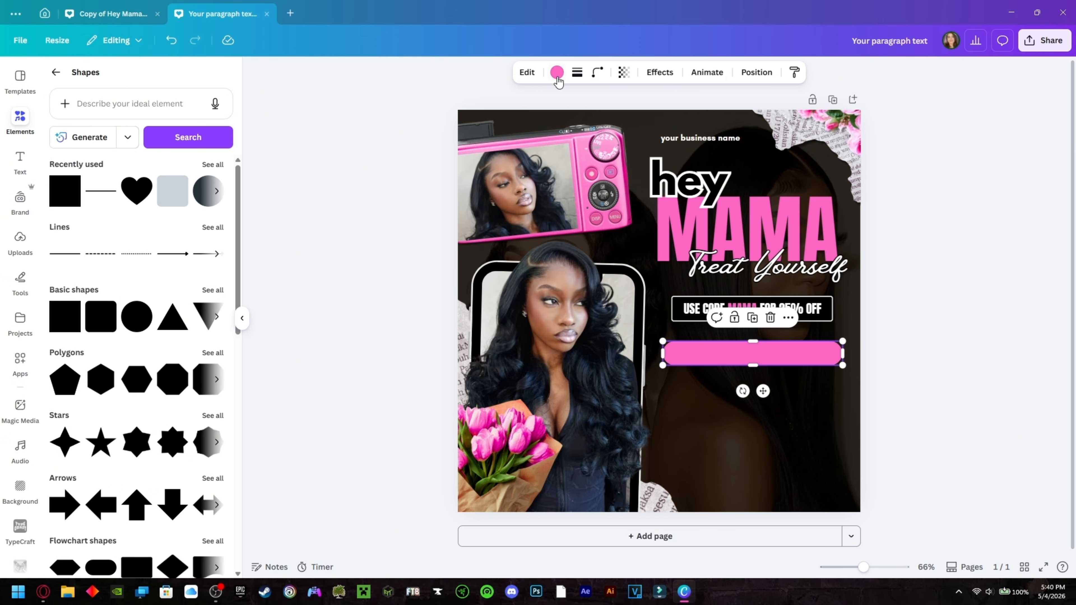
Step: Give the rounded pink bar a solid white outline with a stroke weight of 4
left_click(577, 73)
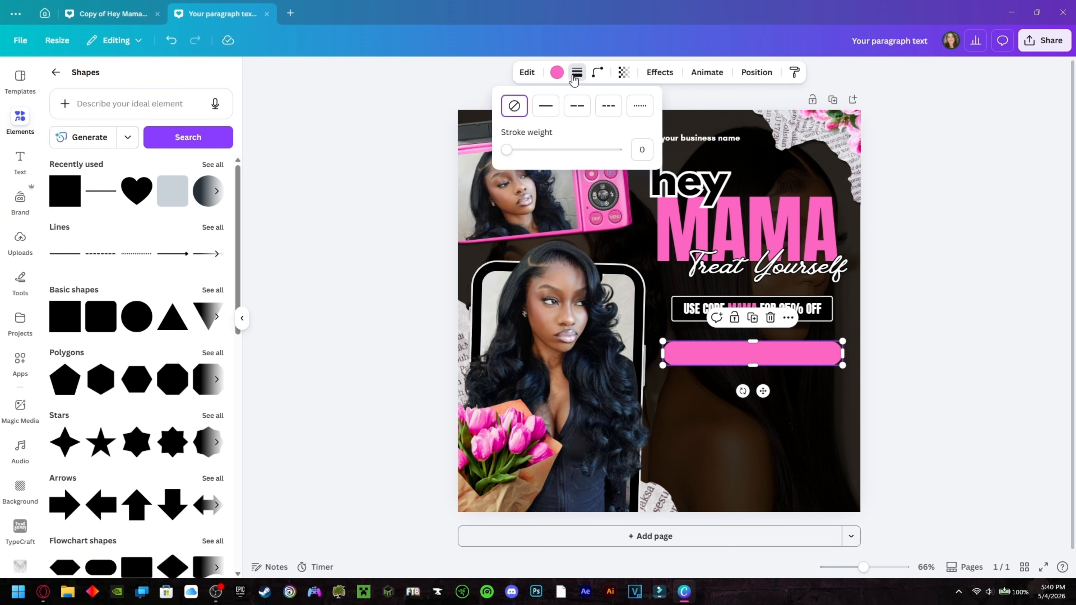
left_click_drag(509, 150, 512, 155)
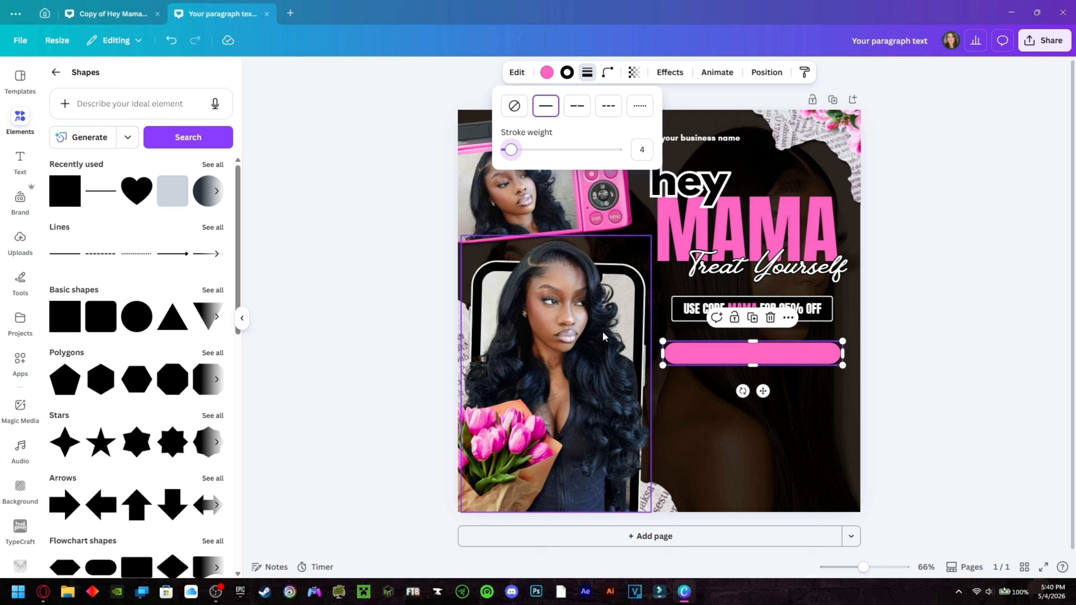
left_click(567, 72)
left_click(214, 413)
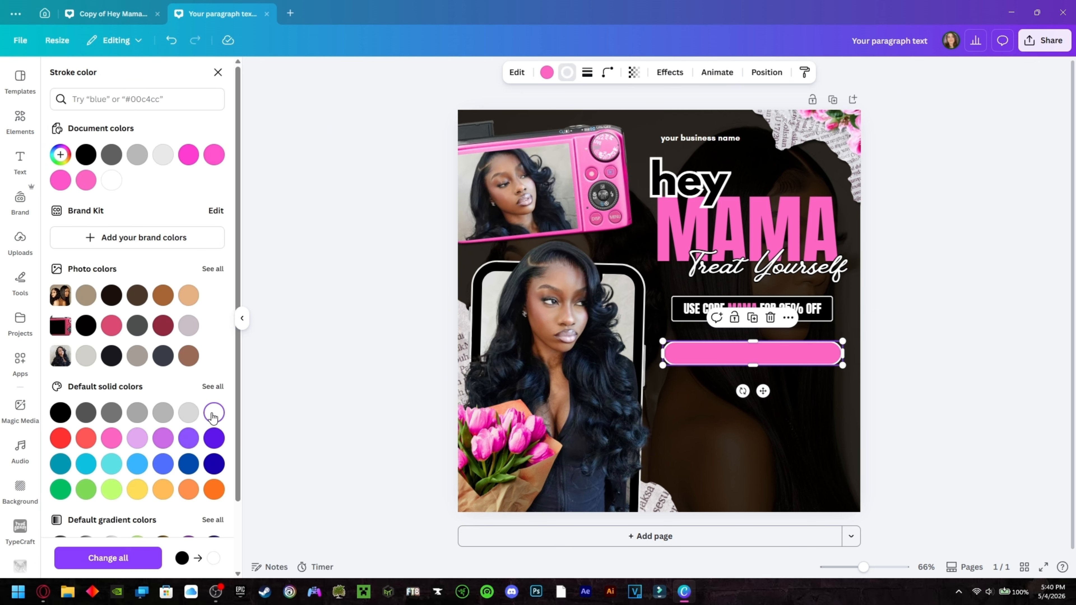
left_click(286, 357)
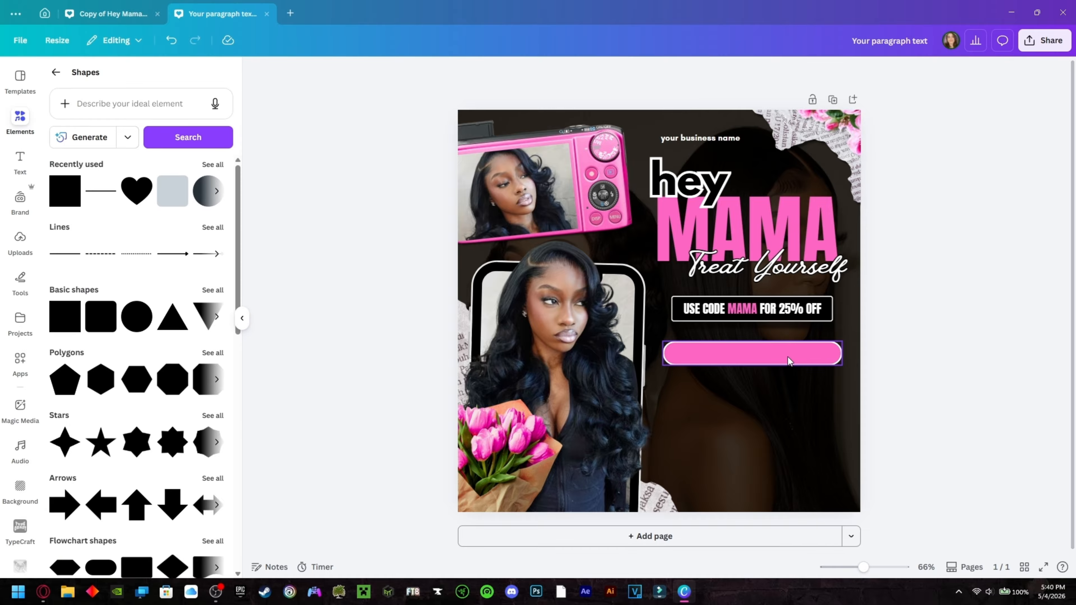
Step: Slightly widen the outlined pink bar and duplicate it into an evenly spaced vertical stack of four bars
left_click_drag(788, 353, 786, 354)
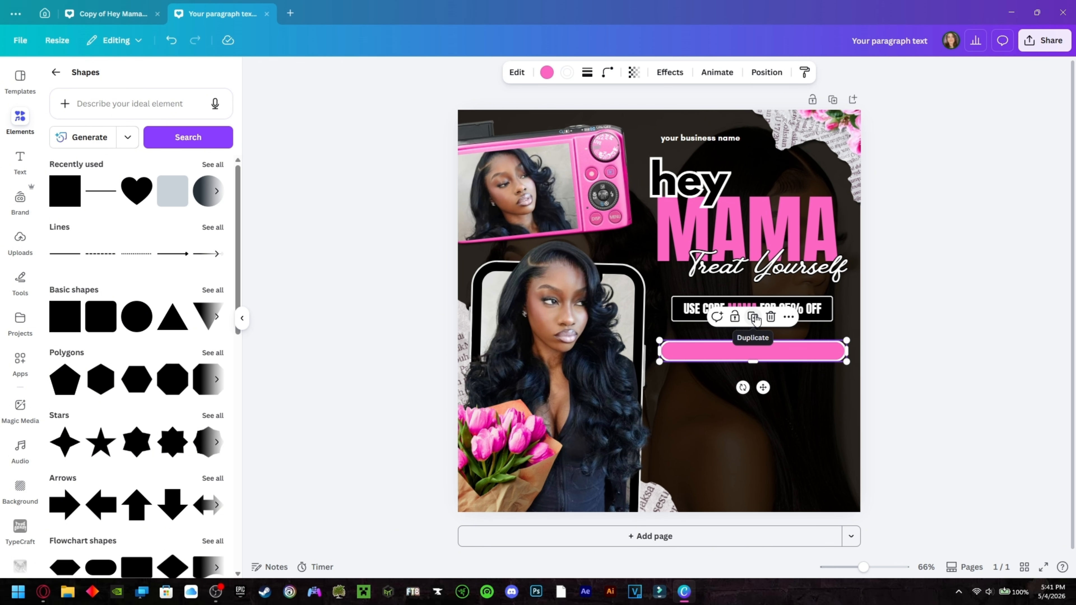
left_click(753, 319)
left_click_drag(746, 359, 740, 379)
left_click(755, 349)
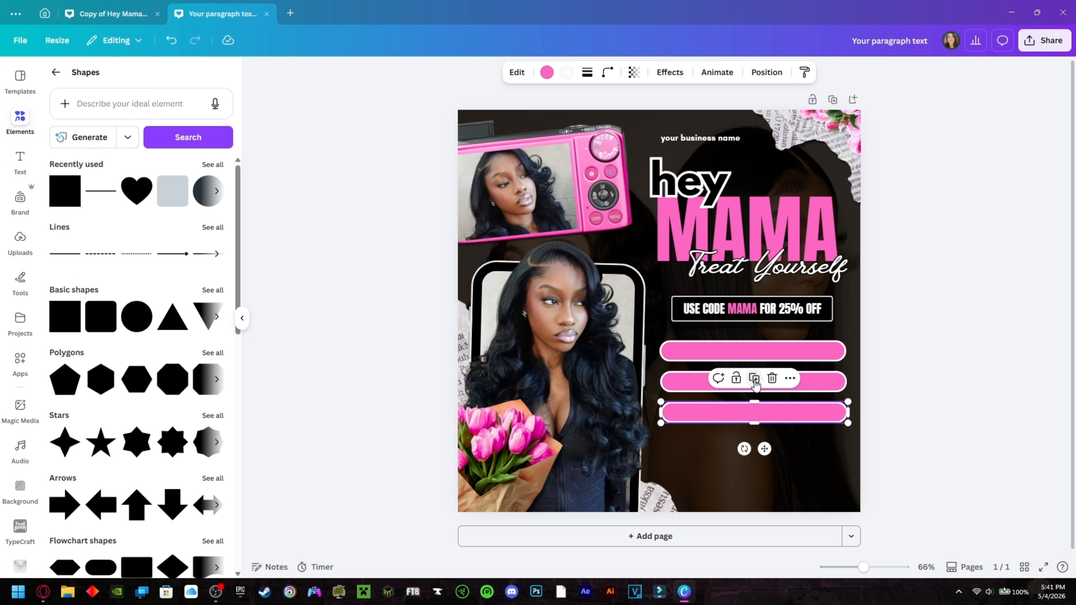
left_click(754, 379)
left_click(999, 439)
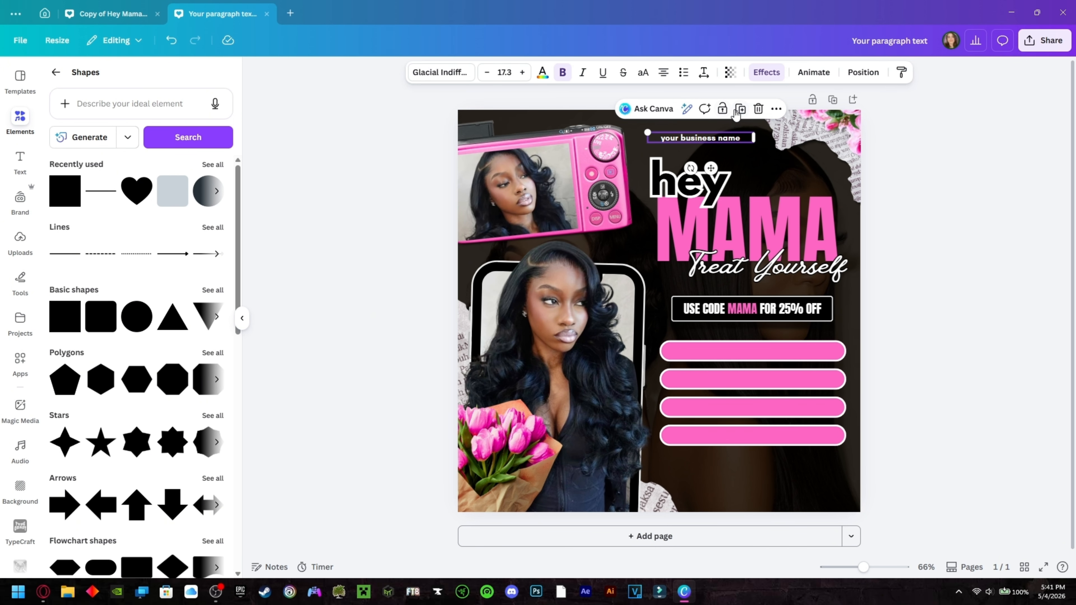
Step: Duplicate the "your business name" text onto the first pink bar and reword it as "$$ YOUR SPECIALS HERE"
left_click(736, 112)
left_click_drag(731, 146, 764, 355)
double_click(746, 351)
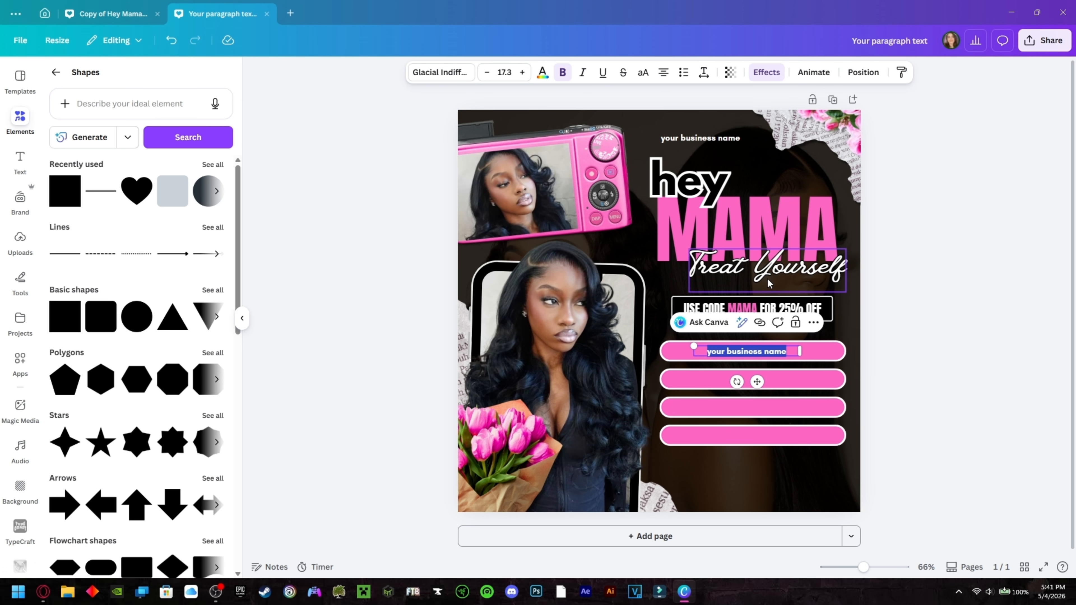
type("$$")
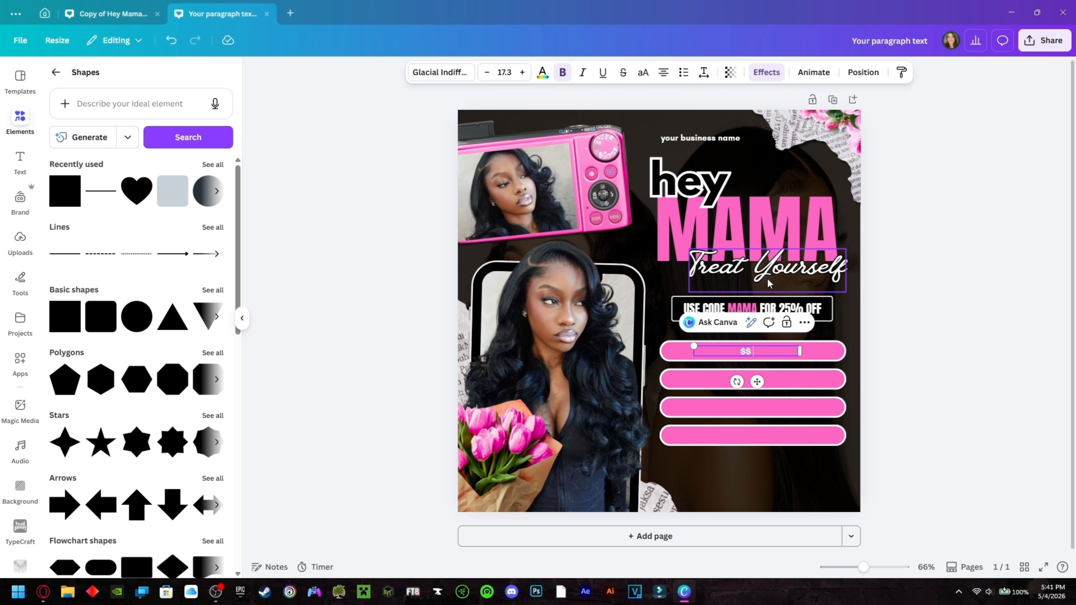
type(" YOUR SPECIALS HERE")
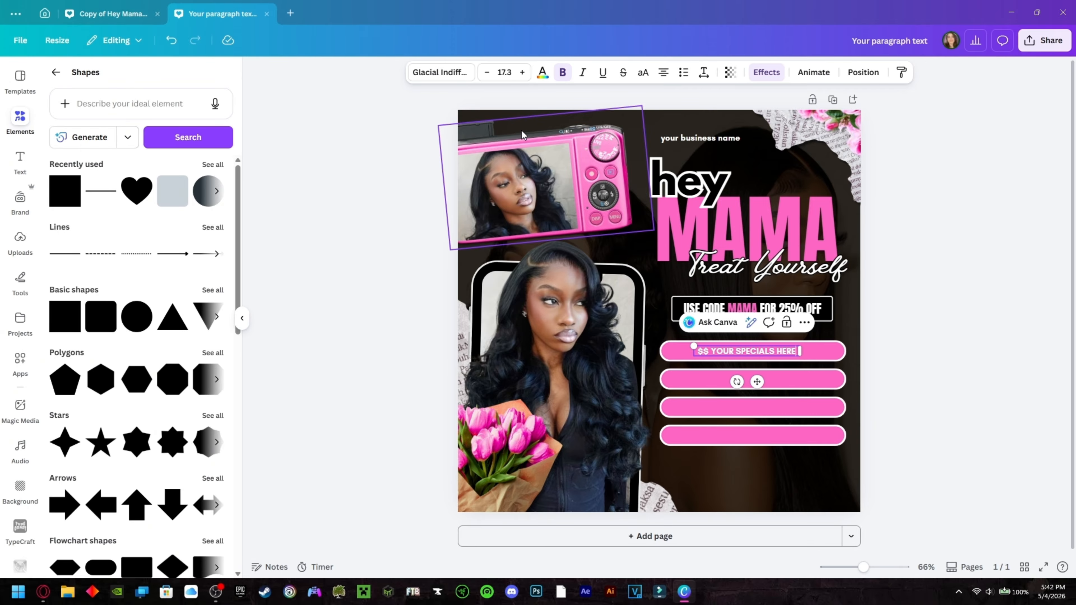
Step: Set the specials text to font size 22 and widen its text box so it fits on one line
left_click(505, 72)
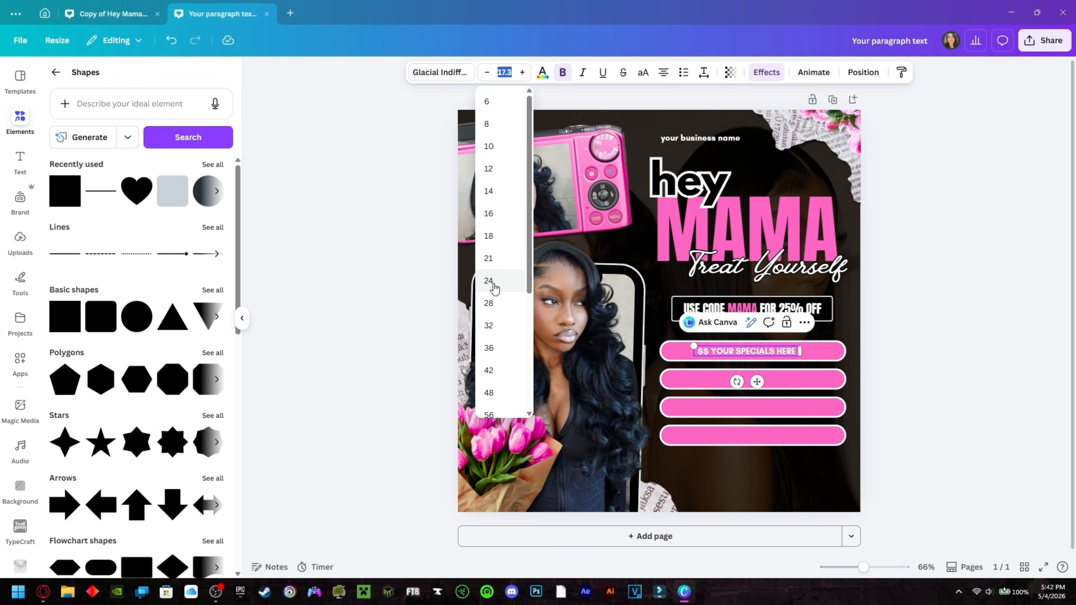
left_click(500, 258)
left_click(522, 72)
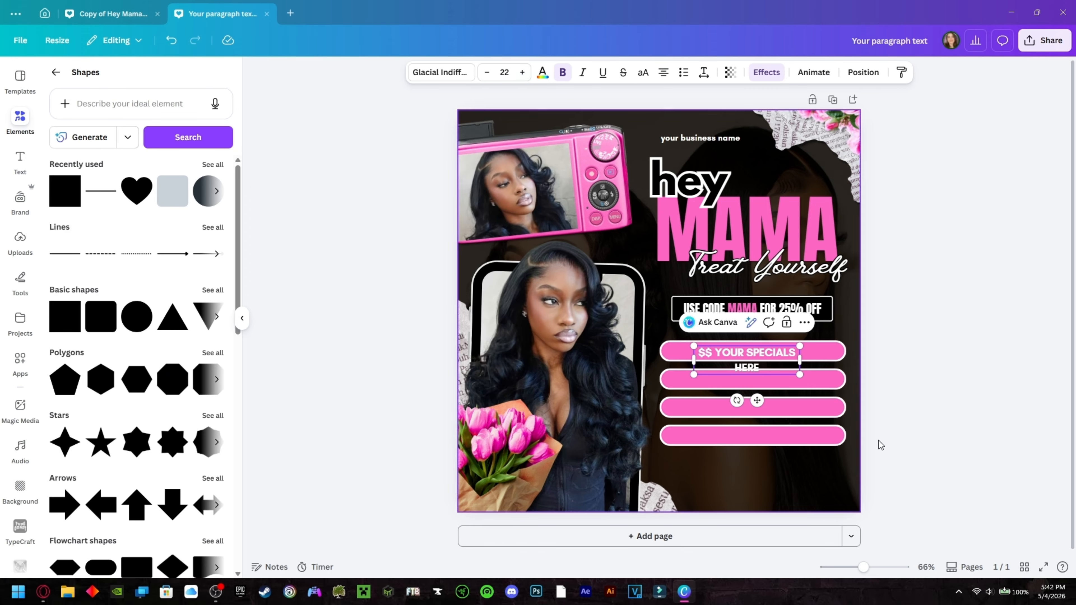
left_click(991, 401)
left_click(803, 357)
Step: Duplicate the "$$ YOUR SPECIALS HERE" text so that each of the four pink bars carries a centred copy
left_click_drag(803, 357, 770, 381)
left_click(792, 321)
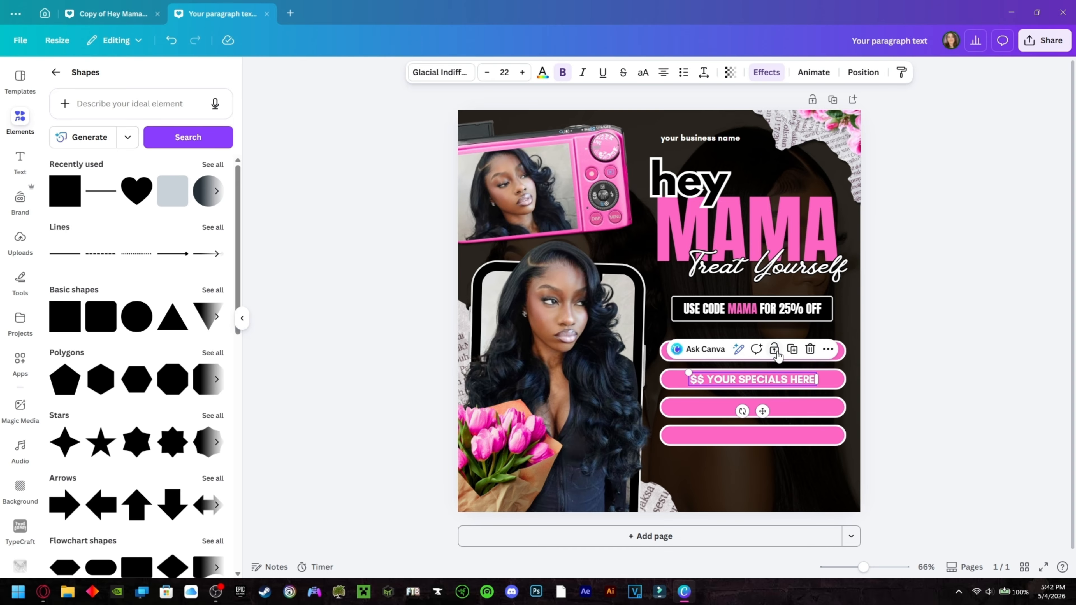
left_click(792, 349)
left_click(792, 377)
left_click(937, 419)
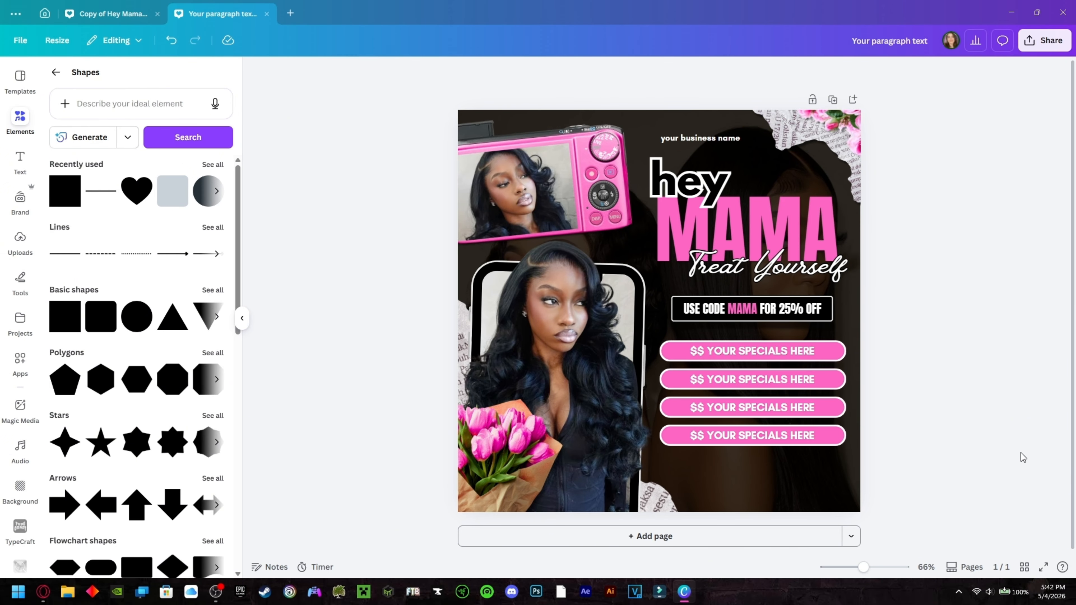
Step: Add a text box reading "$$ your deposit here" and centre it below the last pink bar
left_click(20, 163)
left_click(142, 117)
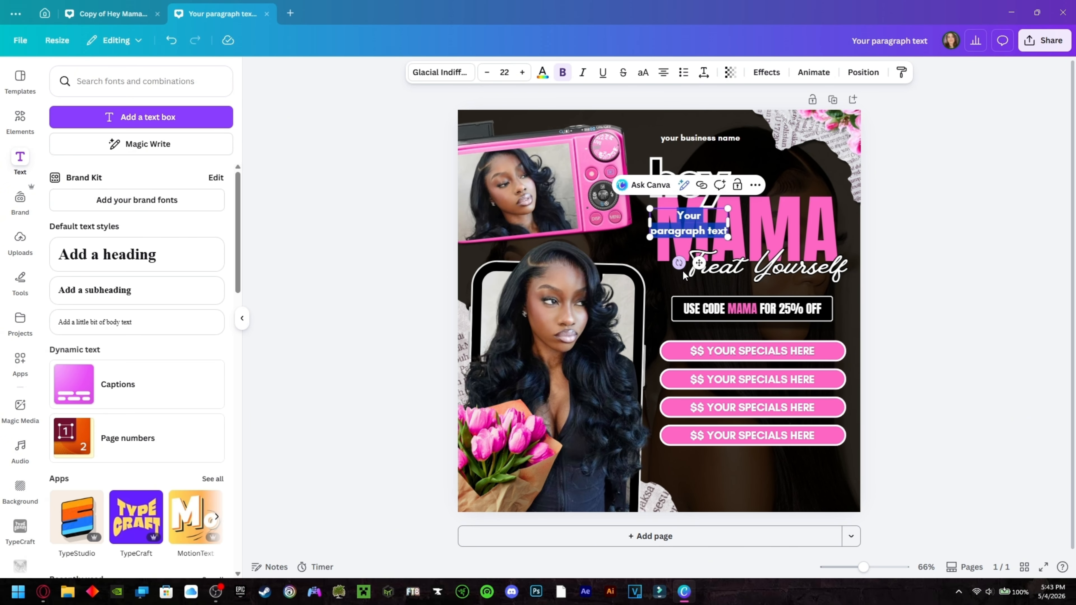
left_click_drag(705, 227, 770, 471)
type("$$")
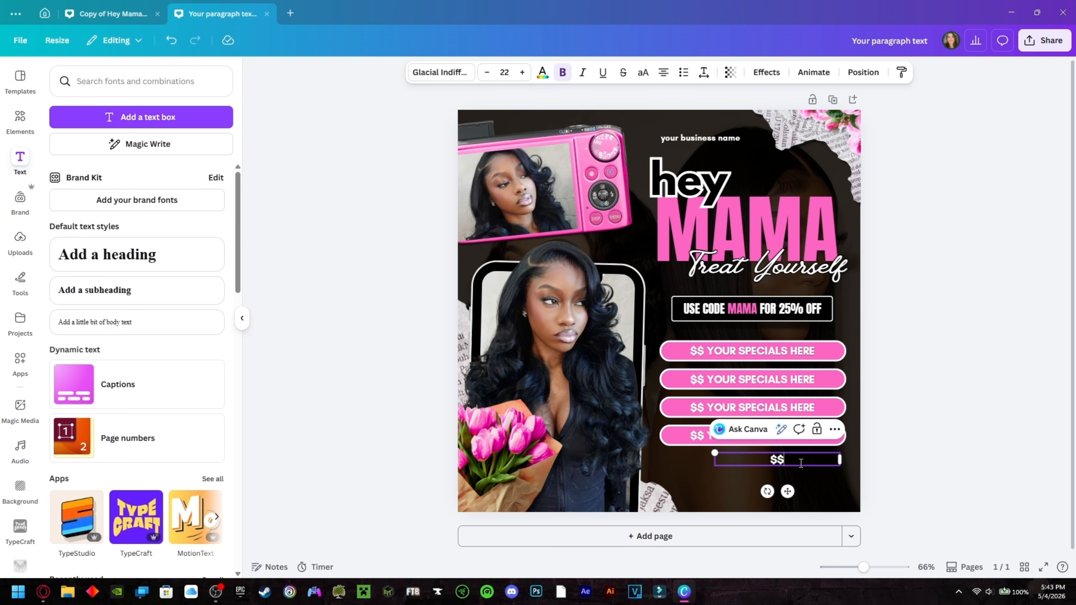
type(" your deposit here")
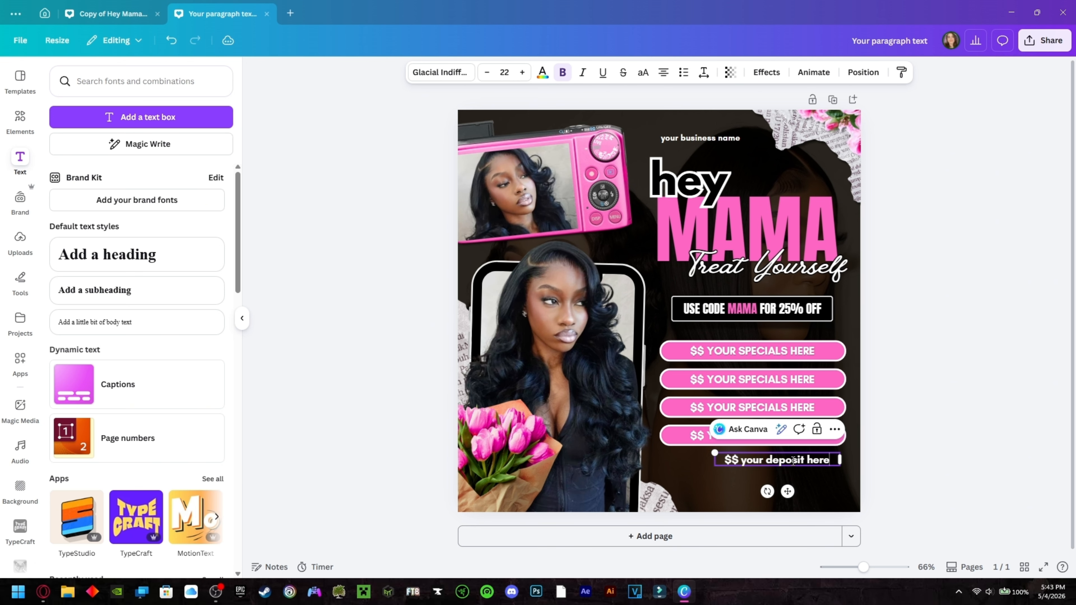
left_click(992, 505)
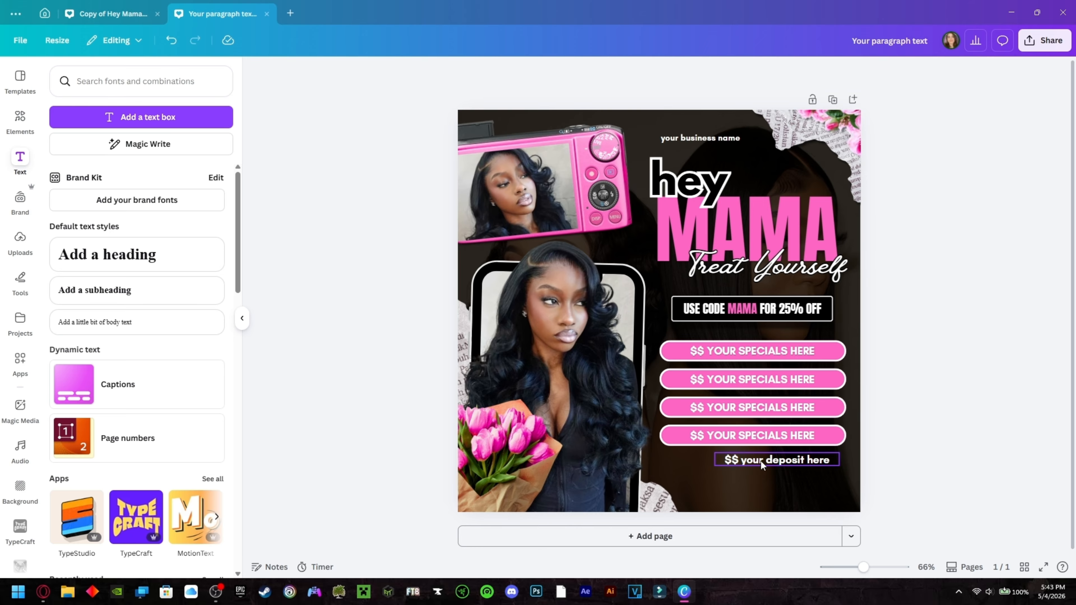
left_click_drag(764, 461, 738, 463)
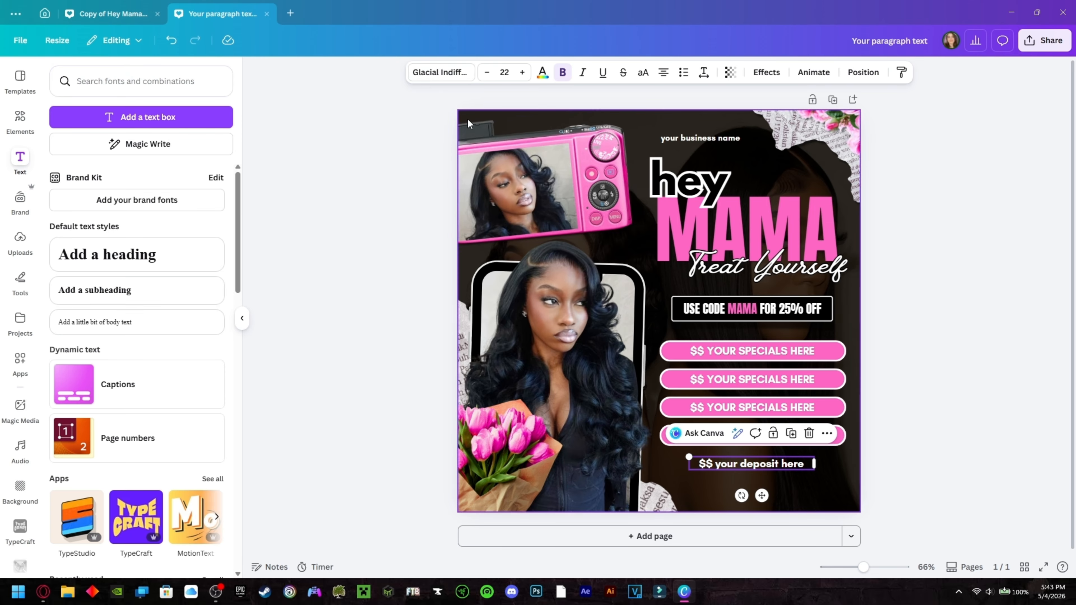
Step: Change the deposit line's font to League Spartan, reword it as "$$ deposit requried" and make it slightly smaller
left_click(429, 76)
left_click(117, 305)
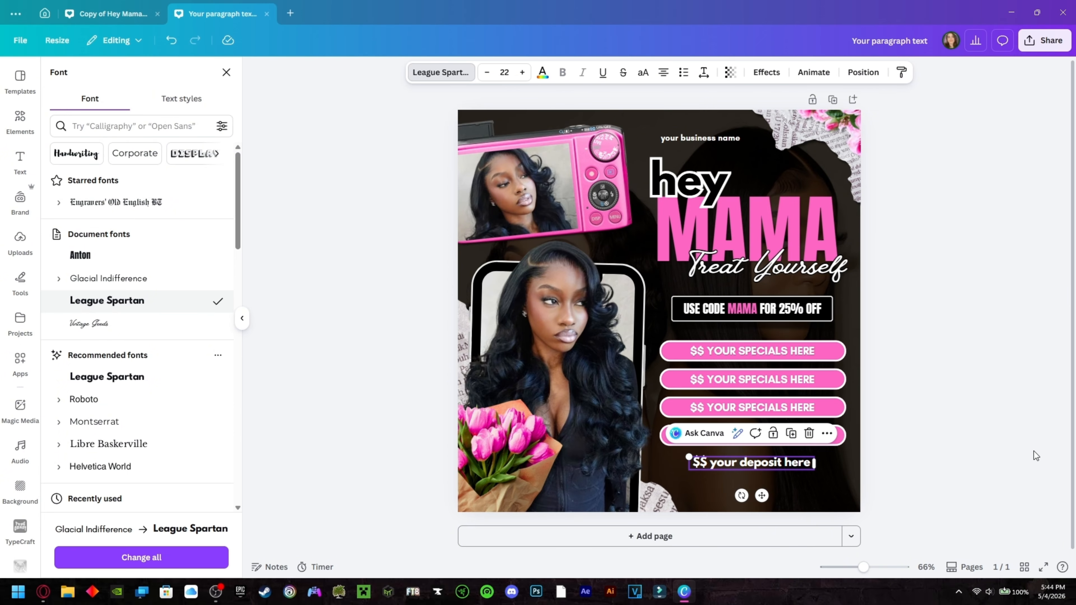
left_click(999, 436)
left_click(759, 469)
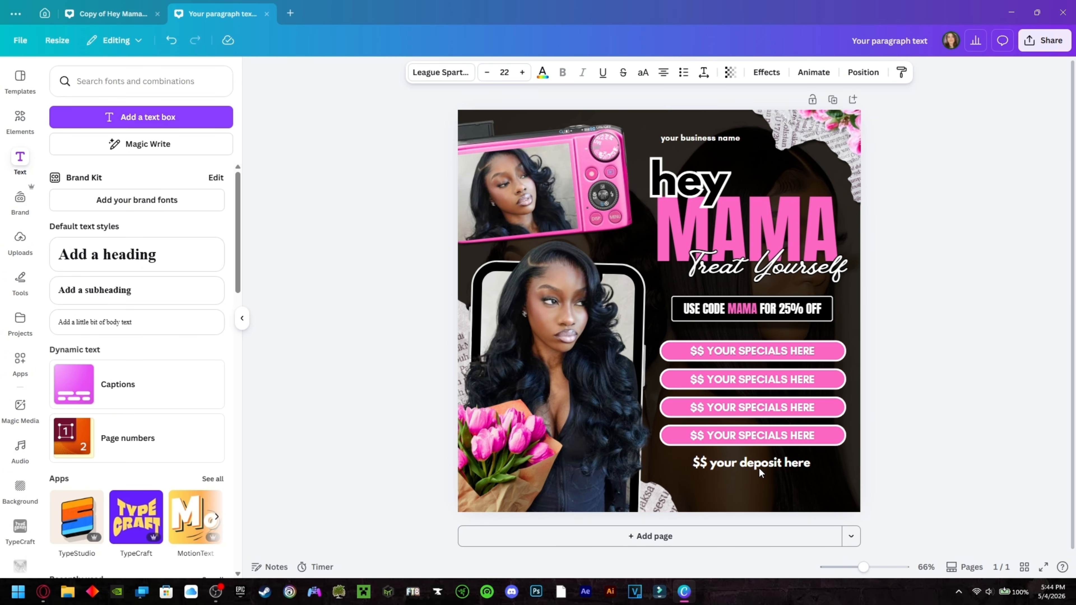
left_click_drag(760, 470, 761, 471)
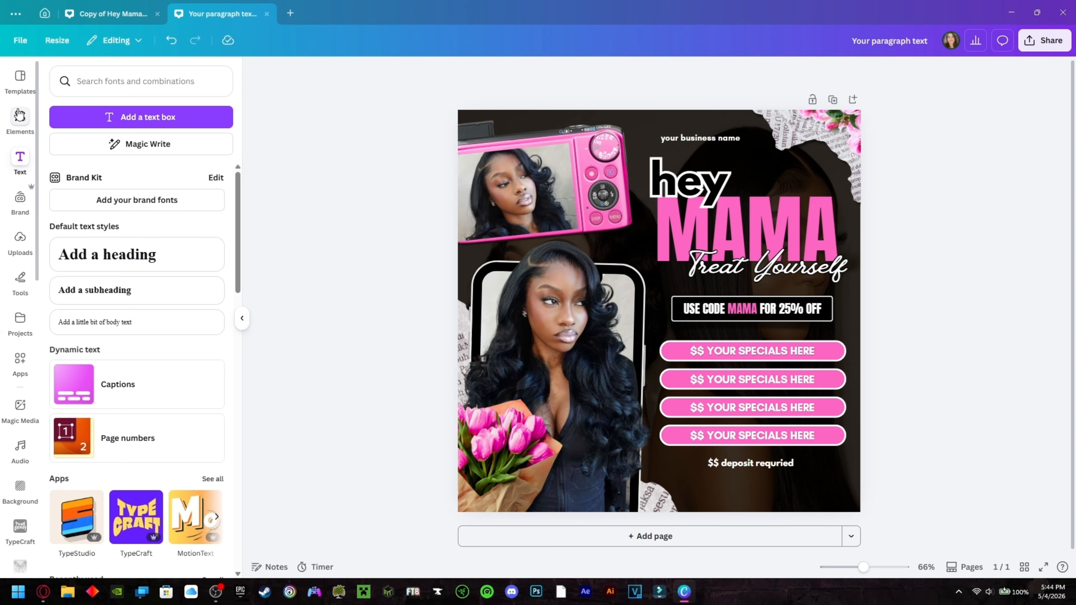
Step: Search the elements for "instagram logo" and add the black outlined Instagram icon to the flyer
left_click(17, 120)
left_click(56, 74)
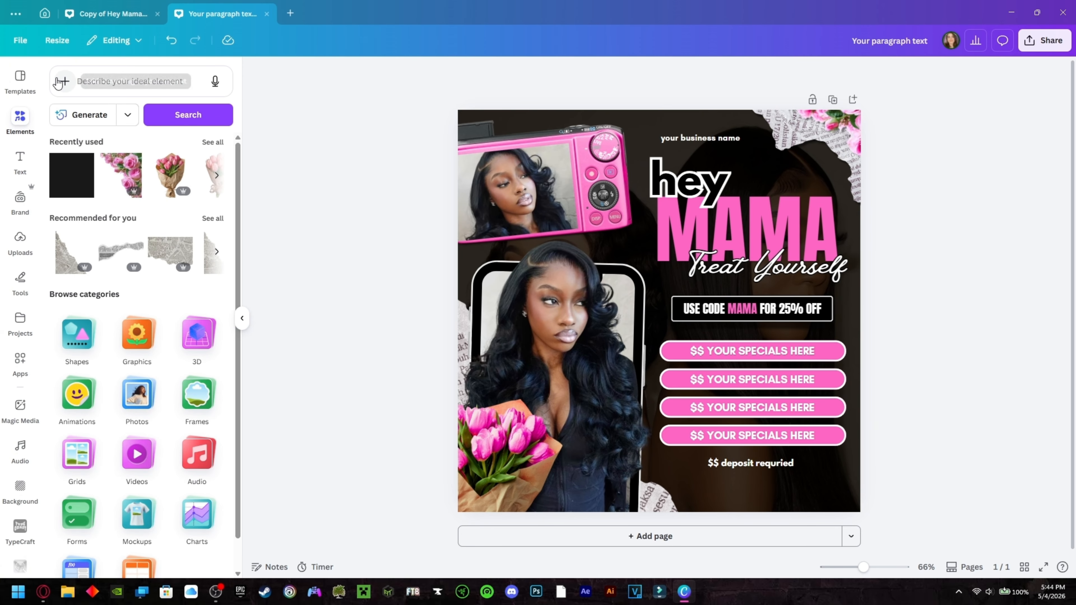
left_click(16, 125)
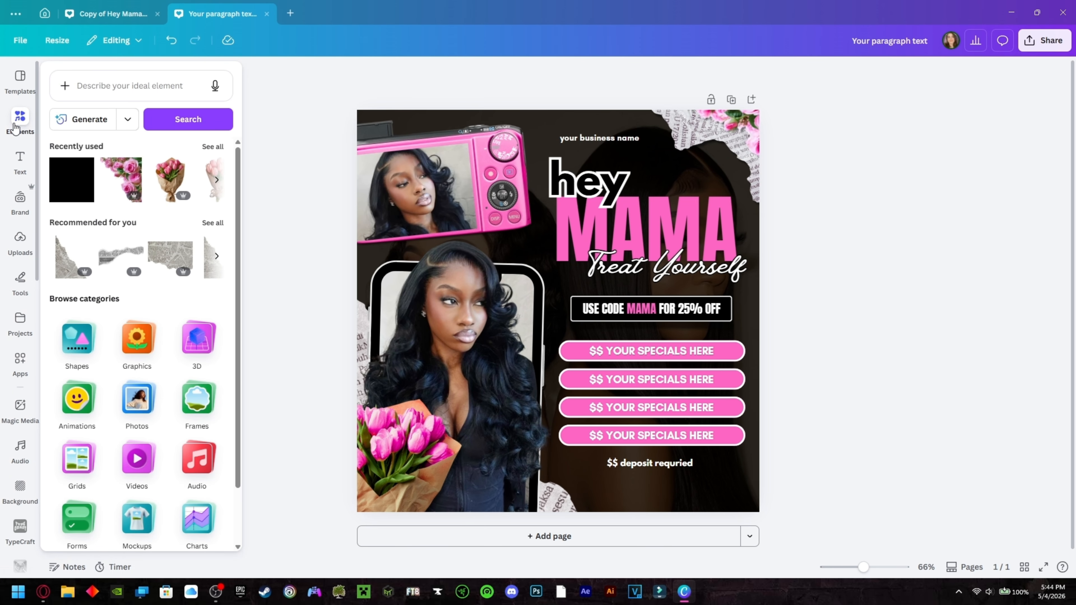
left_click(130, 86)
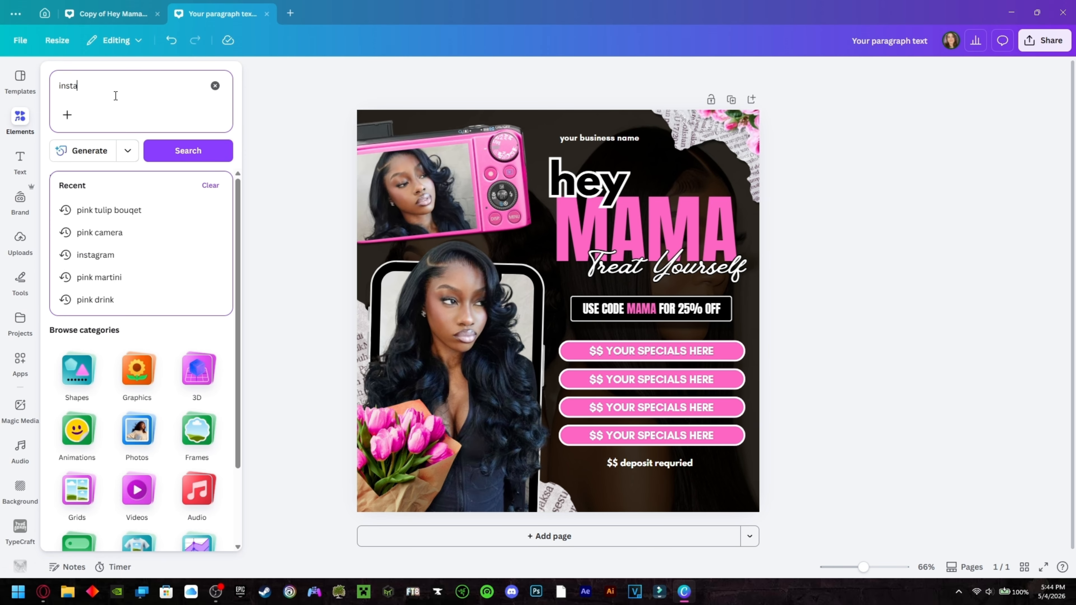
type("instagram logo")
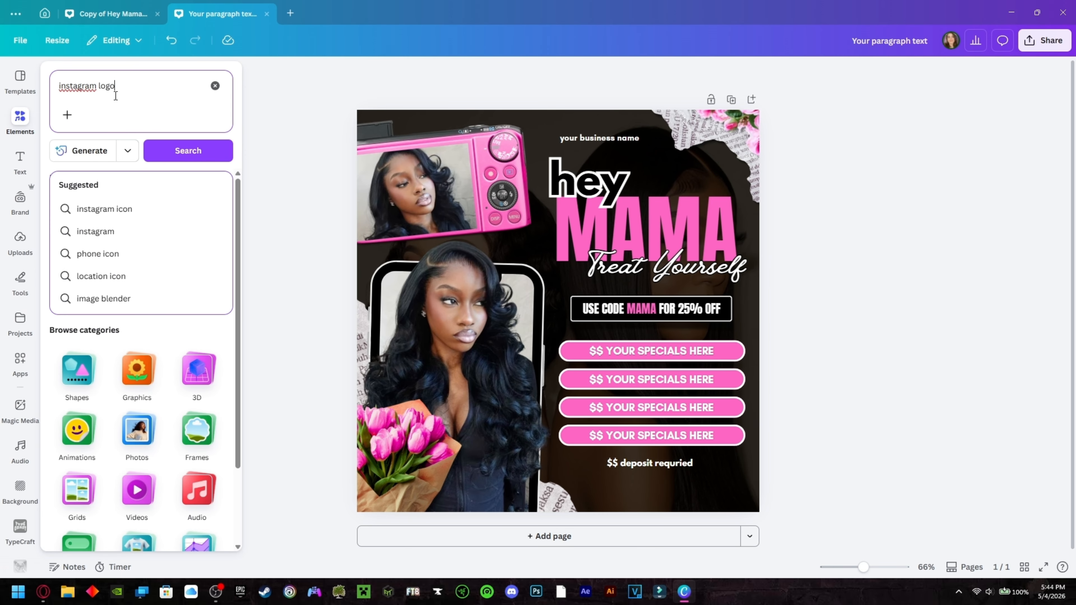
key("Return")
left_click(124, 307)
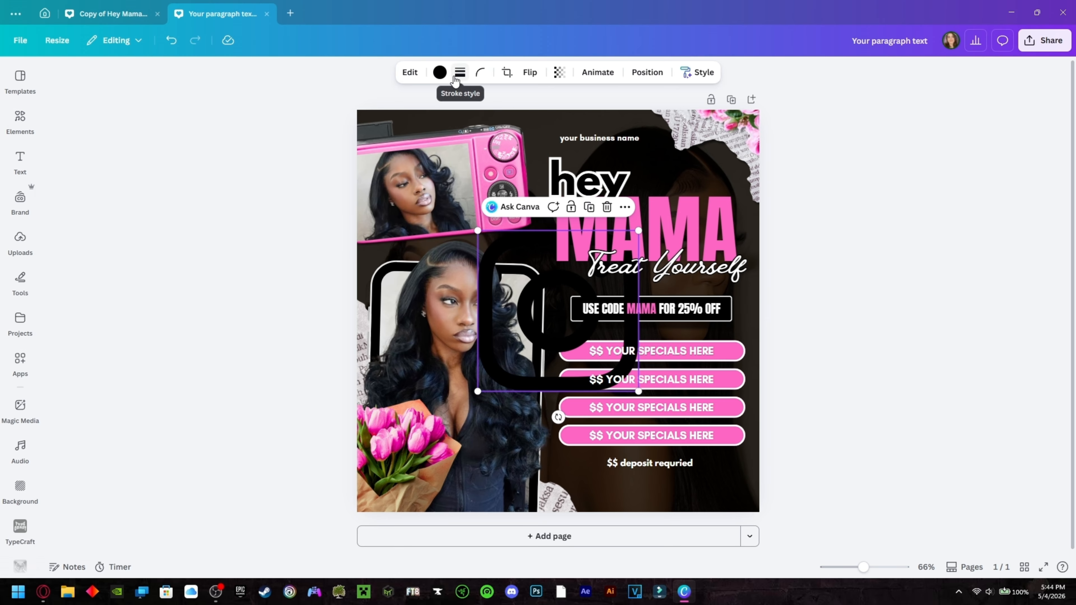
Step: Recolour the Instagram icon white, shrink it to a small icon and place it below the start of the deposit line
left_click(440, 72)
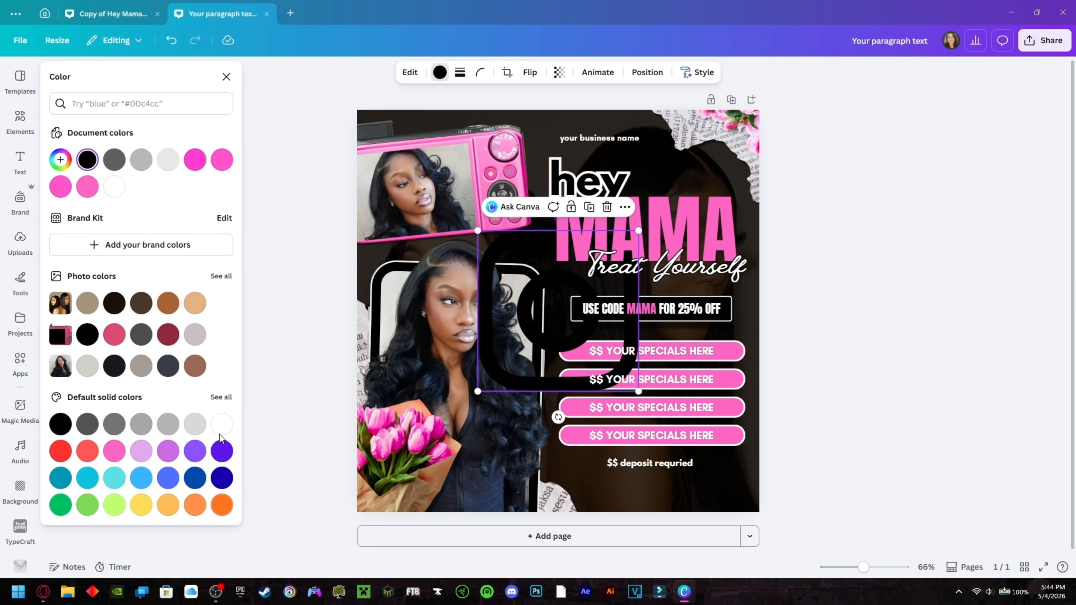
left_click(222, 424)
left_click_drag(638, 231, 609, 487)
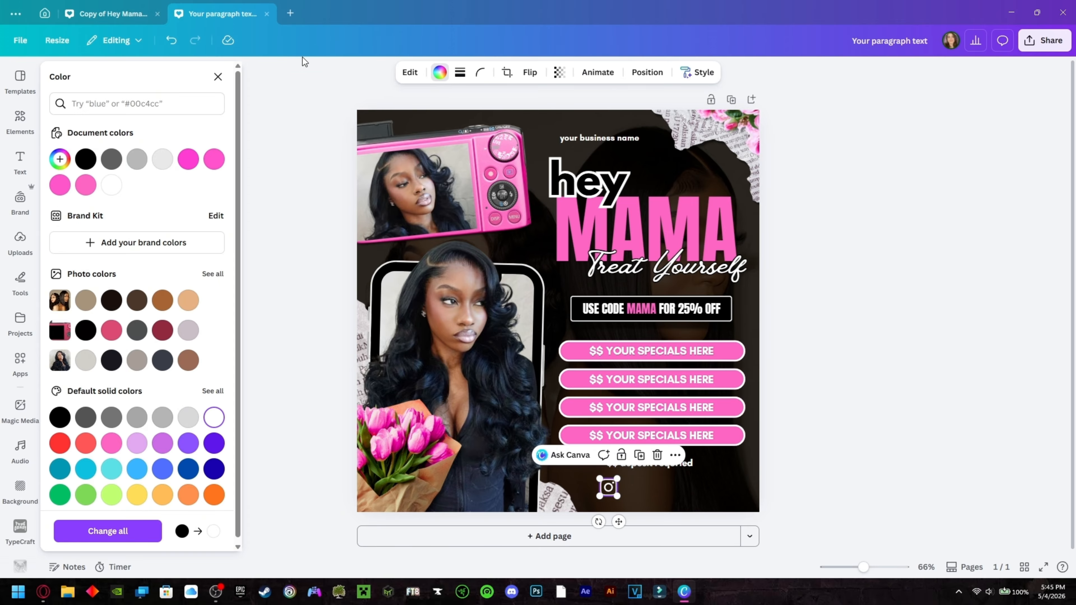
Step: Search the elements for "website" graphics and add the bold black globe icon to the flyer
left_click(19, 123)
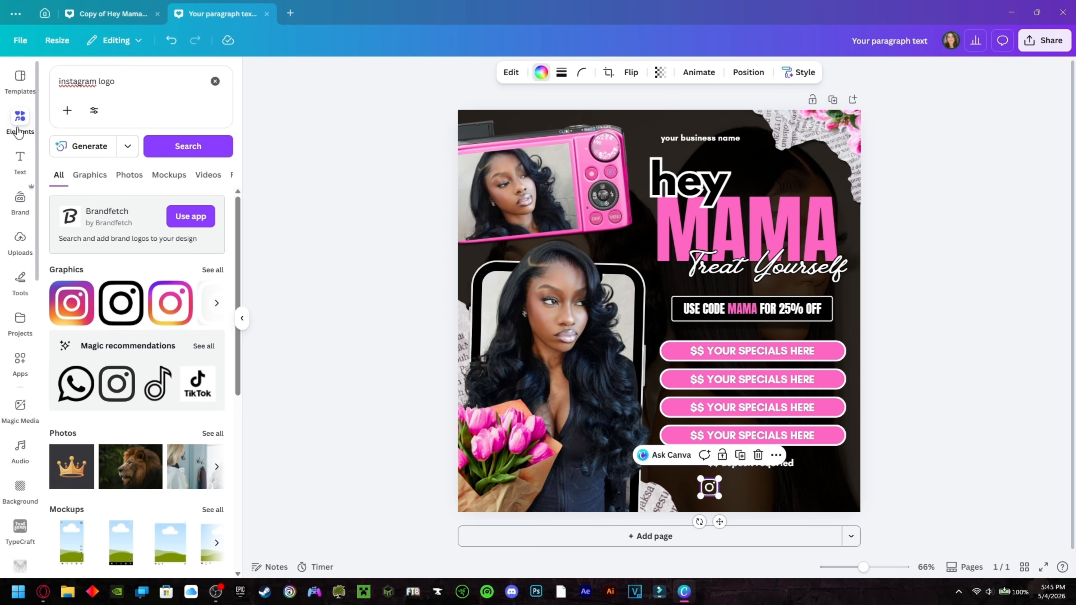
left_click(119, 80)
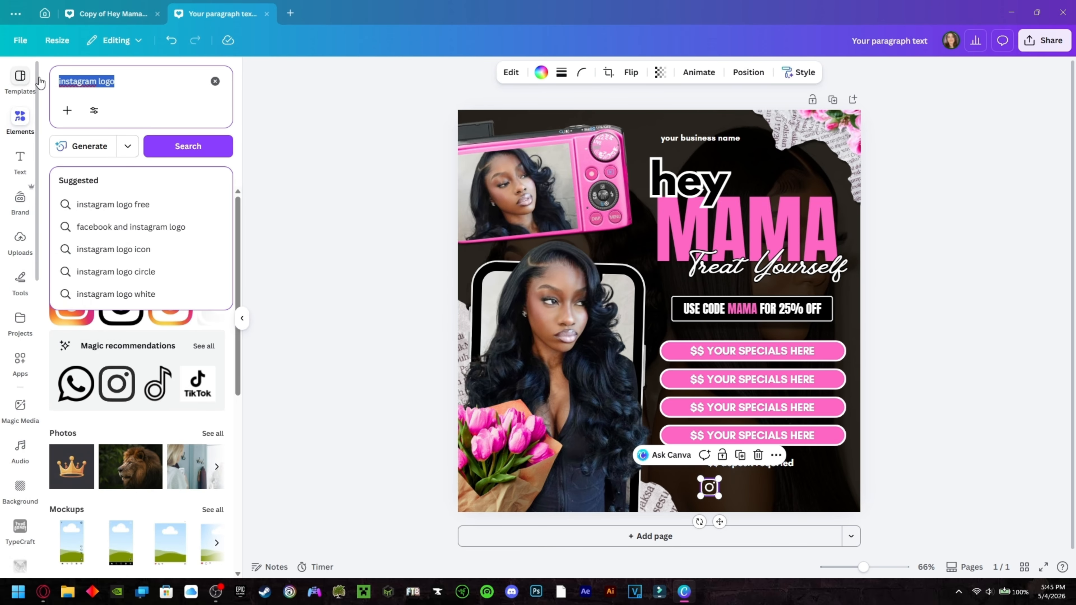
type("website")
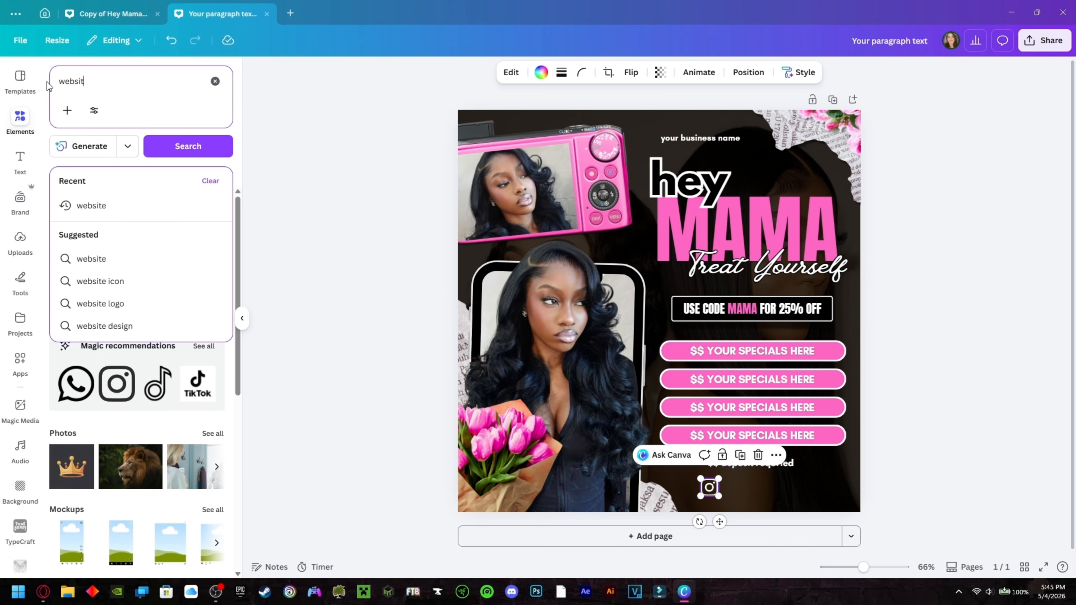
key("Return")
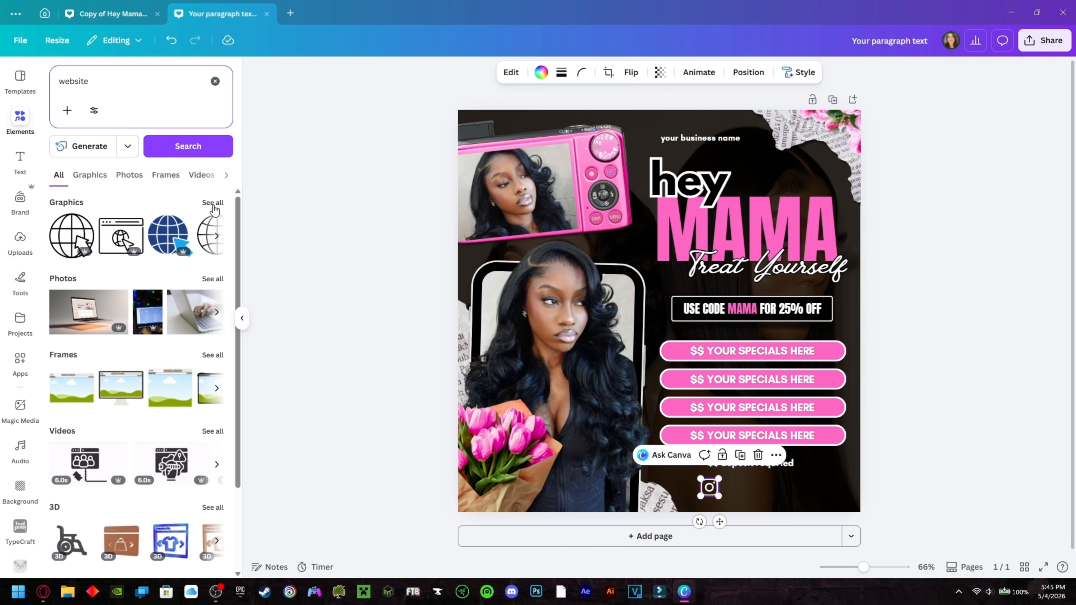
left_click(213, 204)
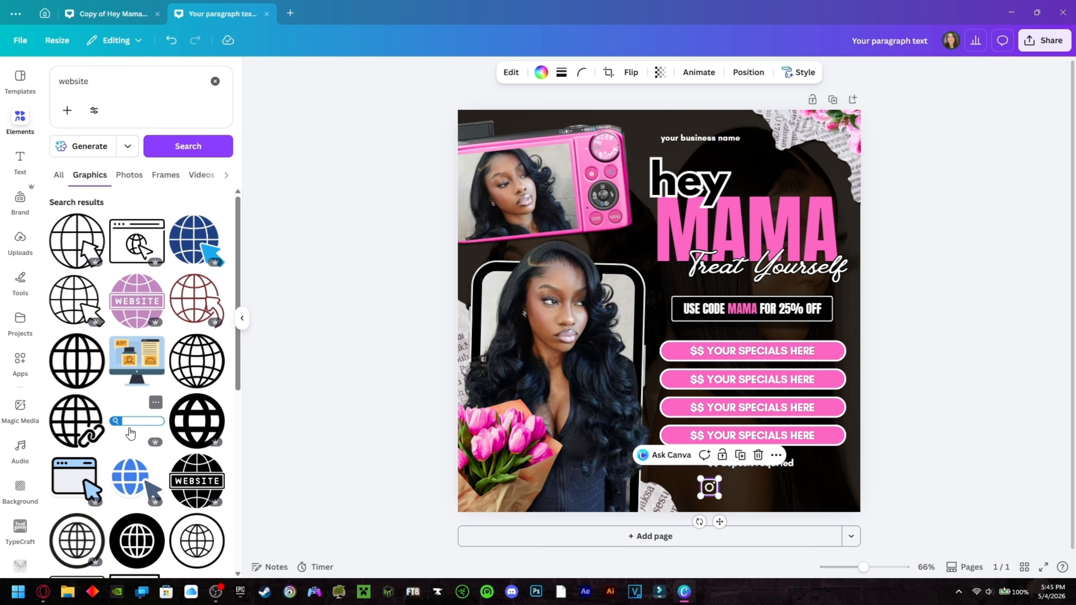
left_click(81, 371)
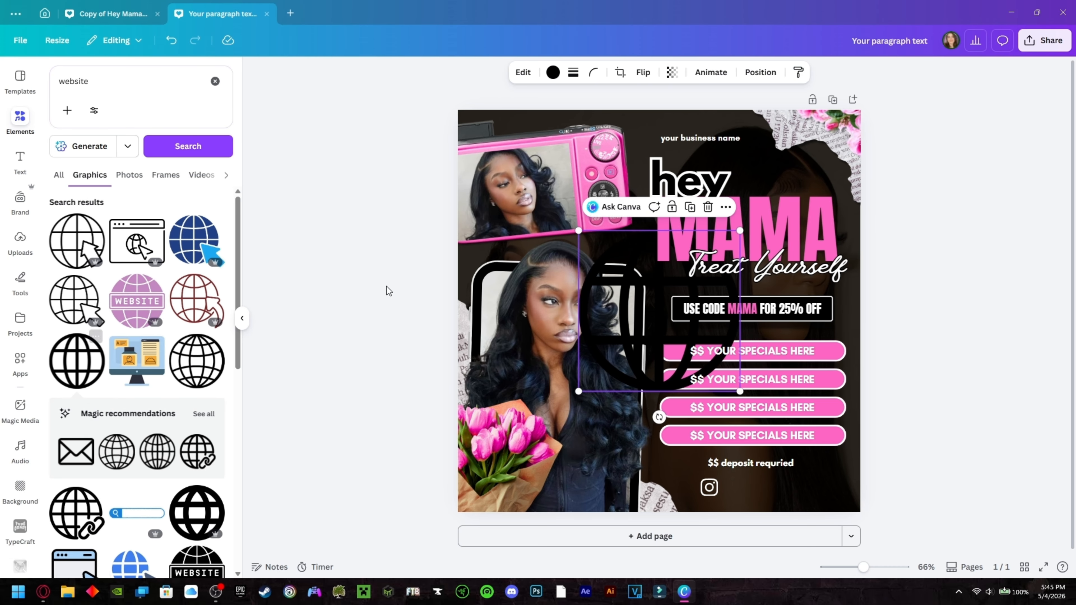
Step: Recolour the globe icon white, bring it below the deposit line and shrink it to about the Instagram icon's size
left_click(541, 73)
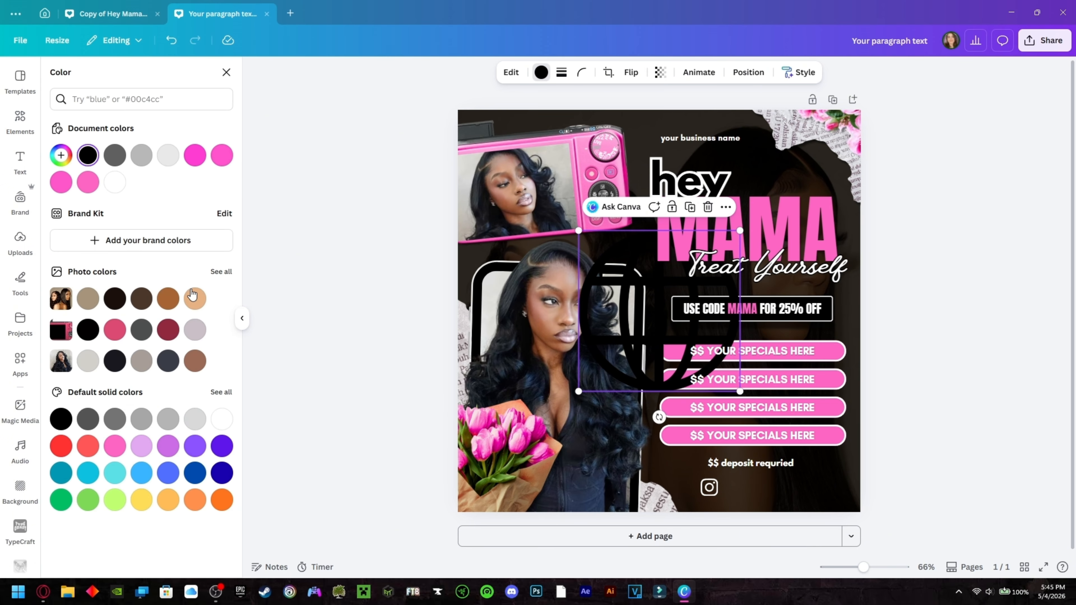
left_click(221, 420)
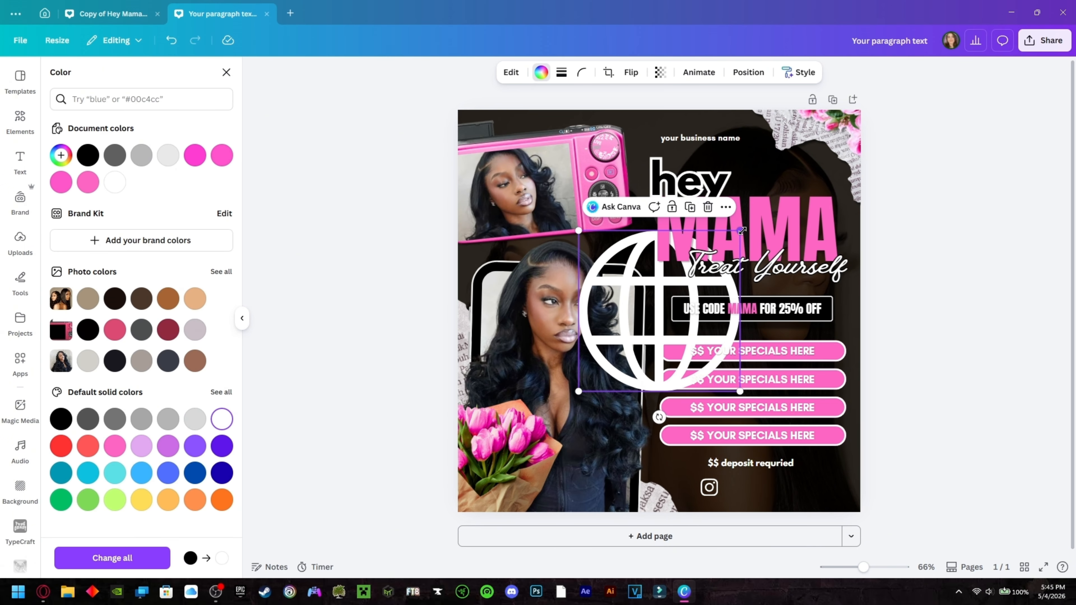
left_click_drag(742, 230, 613, 357)
left_click_drag(871, 569, 883, 569)
scroll(853, 354, "down", 7)
left_click_drag(525, 187, 913, 486)
left_click_drag(882, 568, 961, 552)
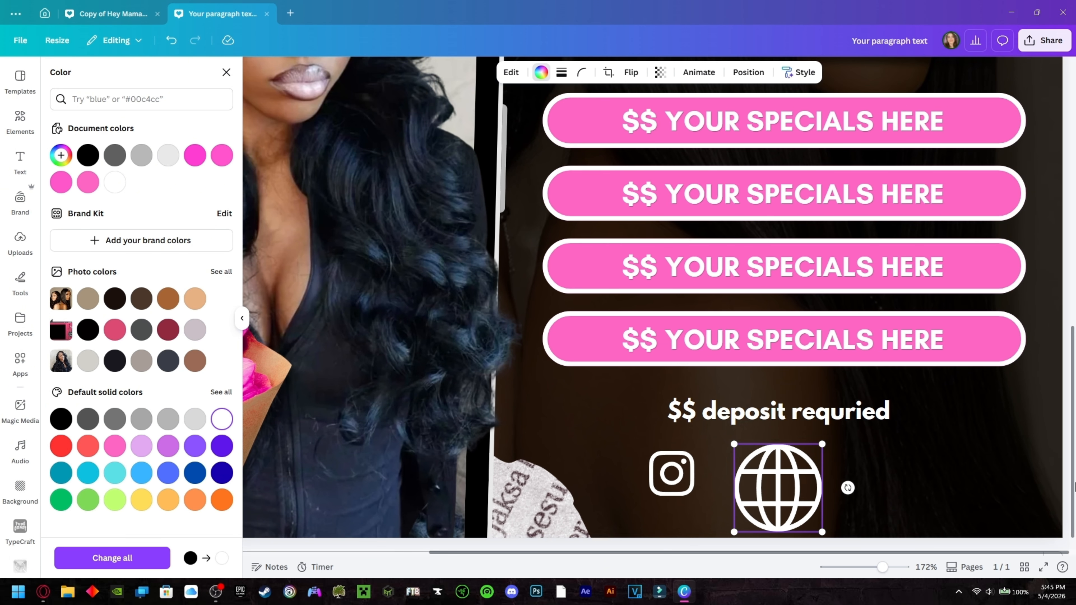
scroll(792, 445, "down", 1)
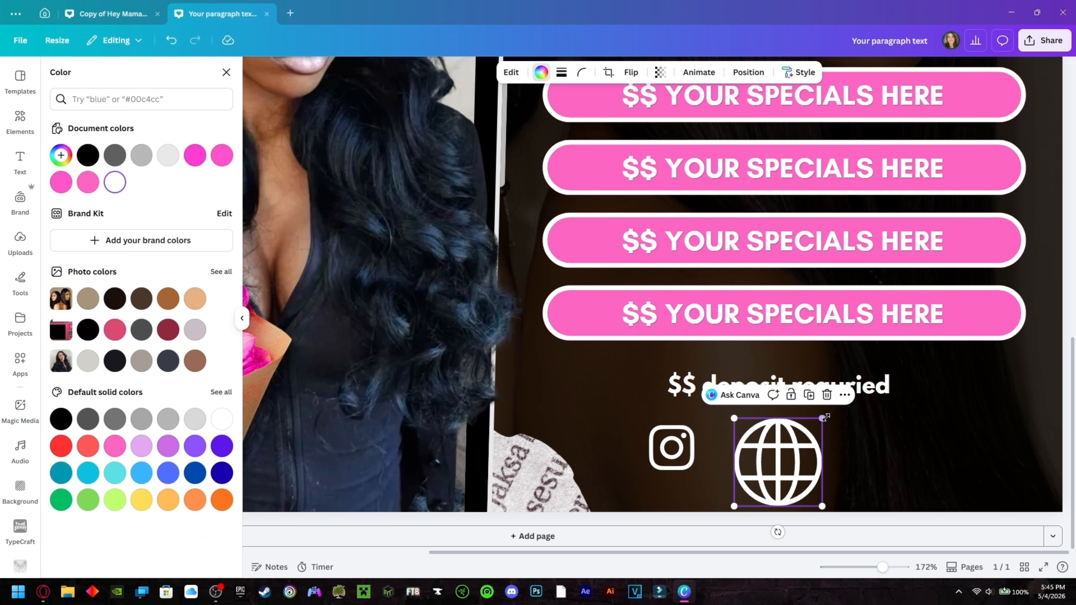
left_click_drag(822, 418, 696, 425)
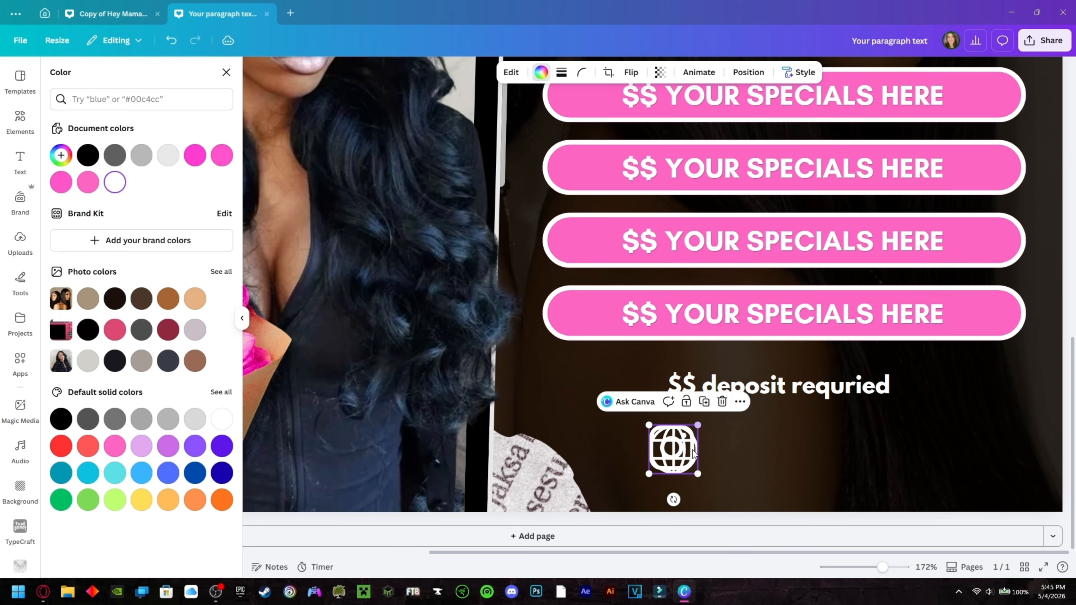
left_click_drag(697, 475, 694, 471)
Step: Shift the globe icon horizontally to the right of the Instagram icon, leaving a gap for text between them
key("shift+Right")
key("shift+Right")
key("shift+Right")
key("shift+Right")
key("shift+Right")
key("shift+Right")
key("shift+Right")
key("shift+Right")
key("shift+Right")
key("shift+Right")
key("shift+Right")
key("shift+Right")
key("shift+Right")
key("shift+Right")
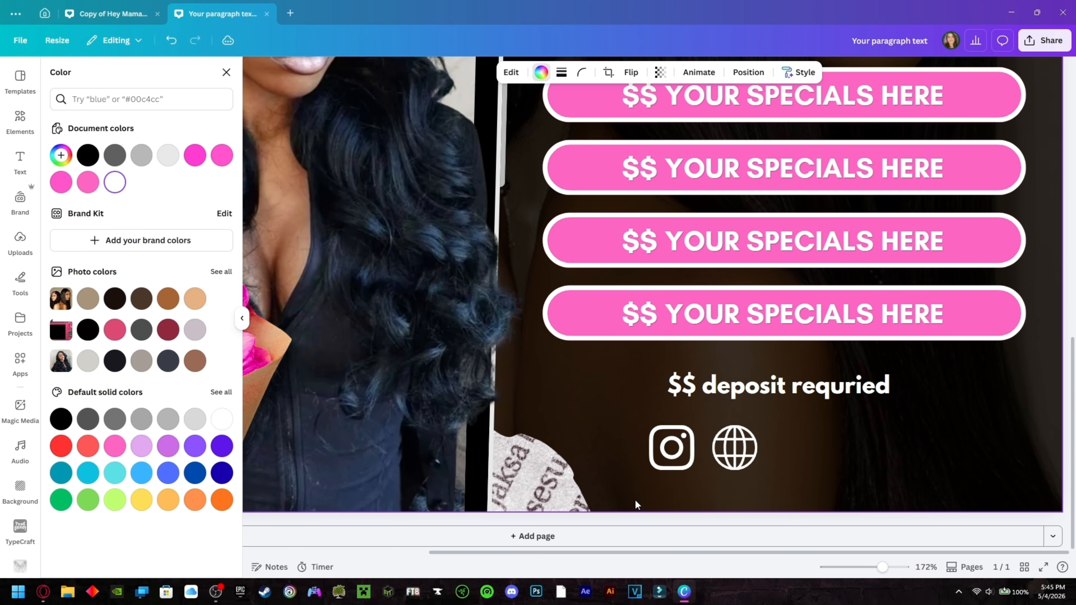
key("shift+Right")
key("shift+Right")
key("shift+Right")
key("shift+Right")
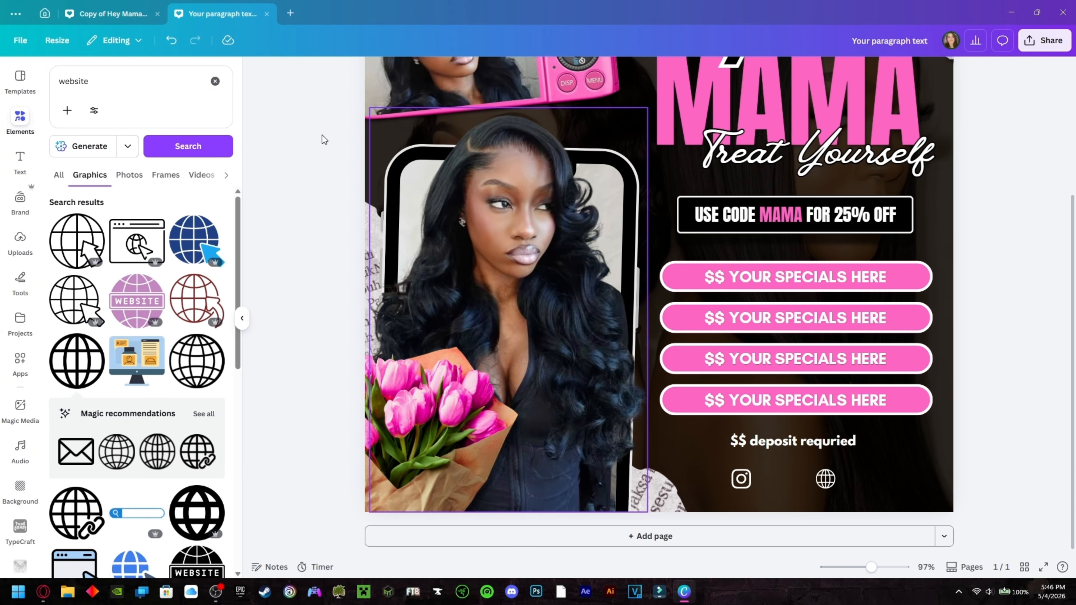
left_click(20, 161)
left_click(152, 126)
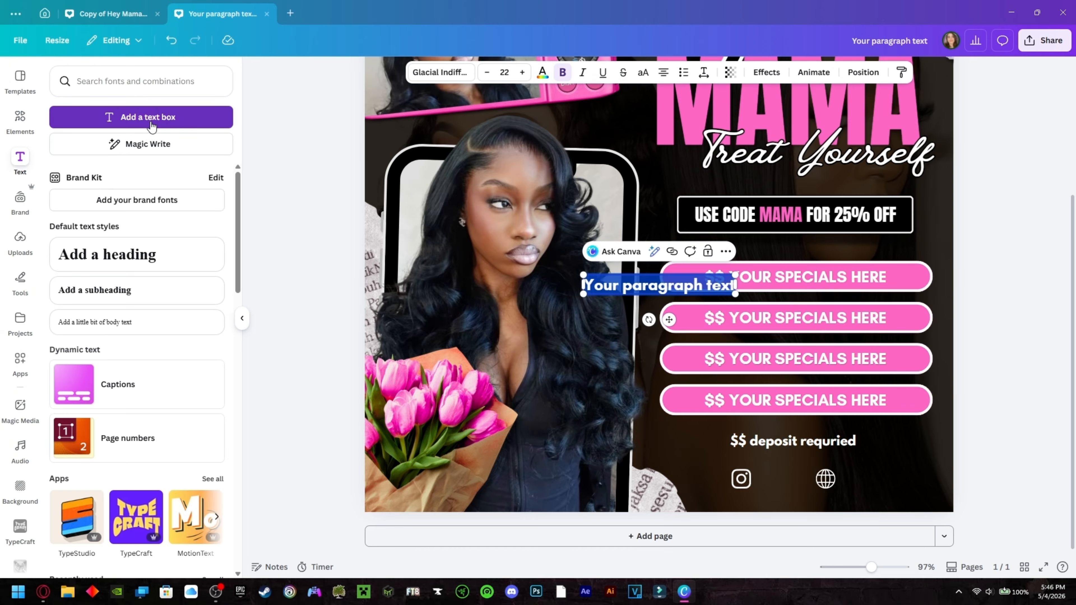
type("@instagram")
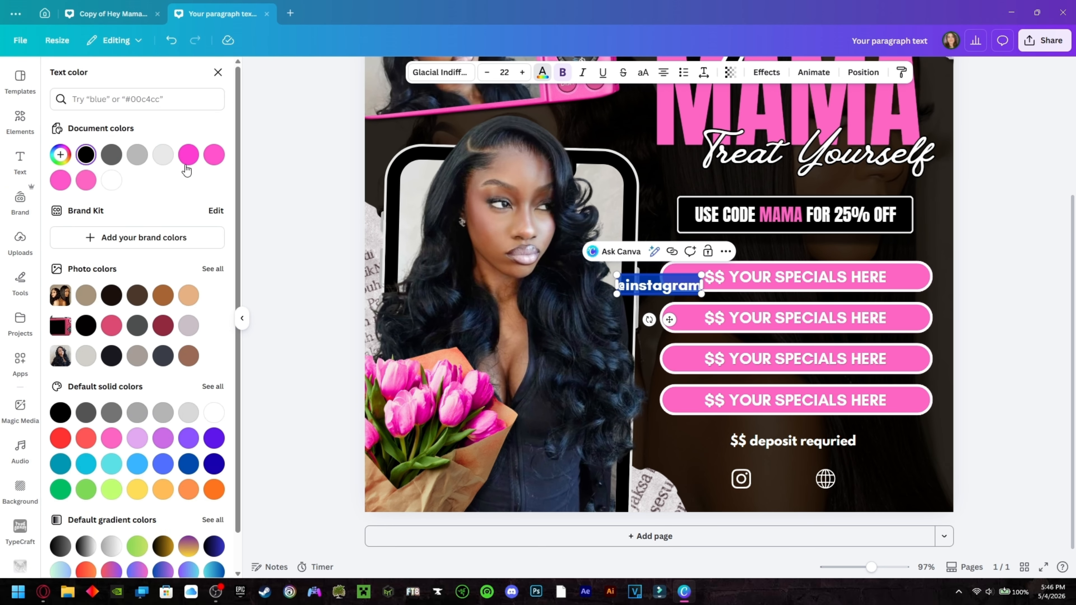
left_click(214, 413)
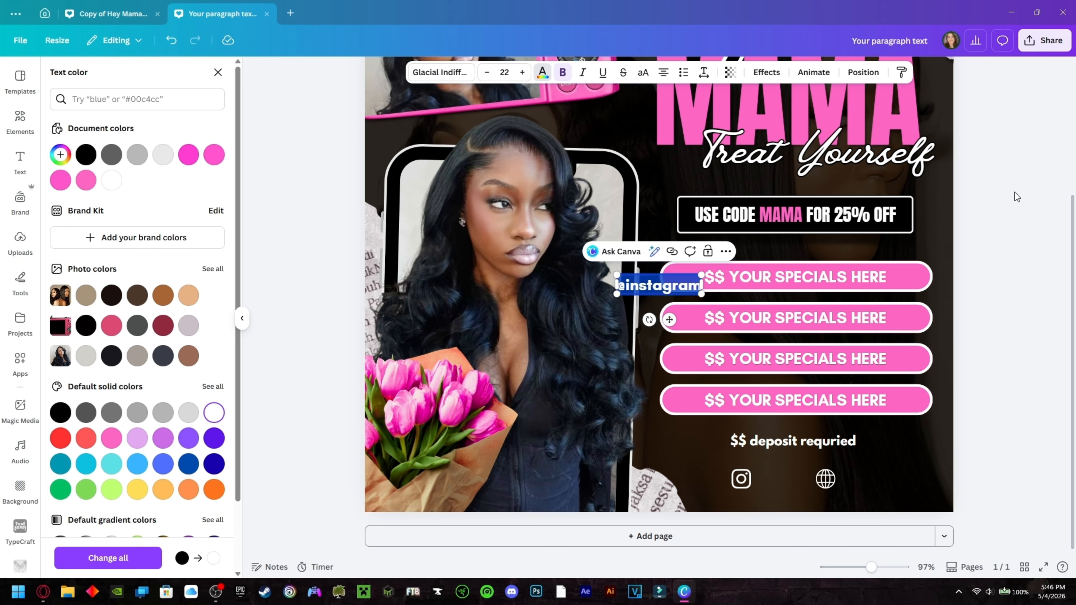
left_click_drag(697, 299, 828, 493)
left_click_drag(872, 568, 874, 567)
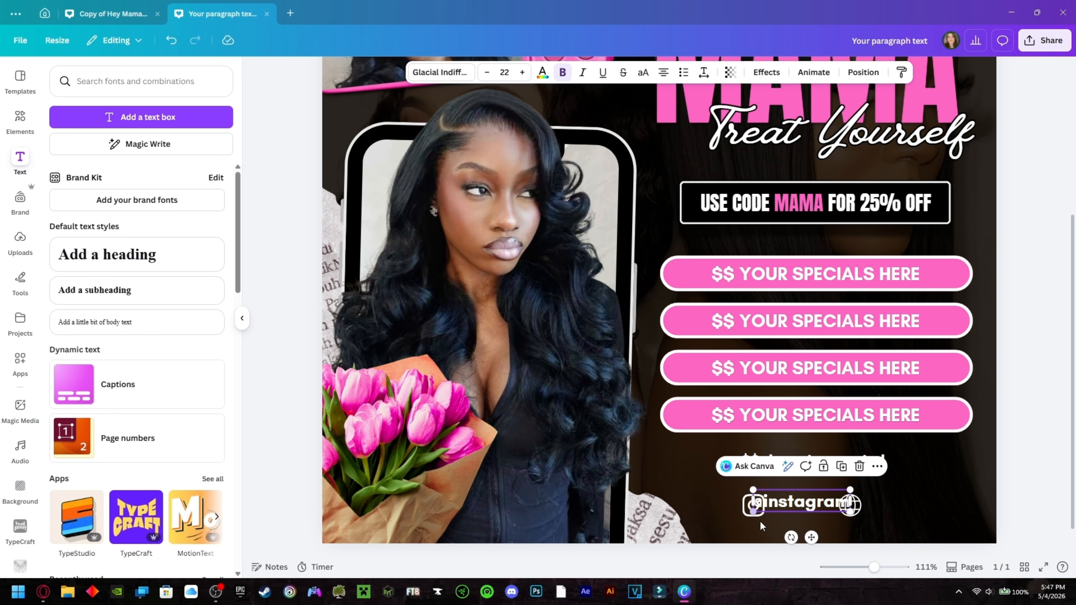
scroll(879, 577, "up", 5)
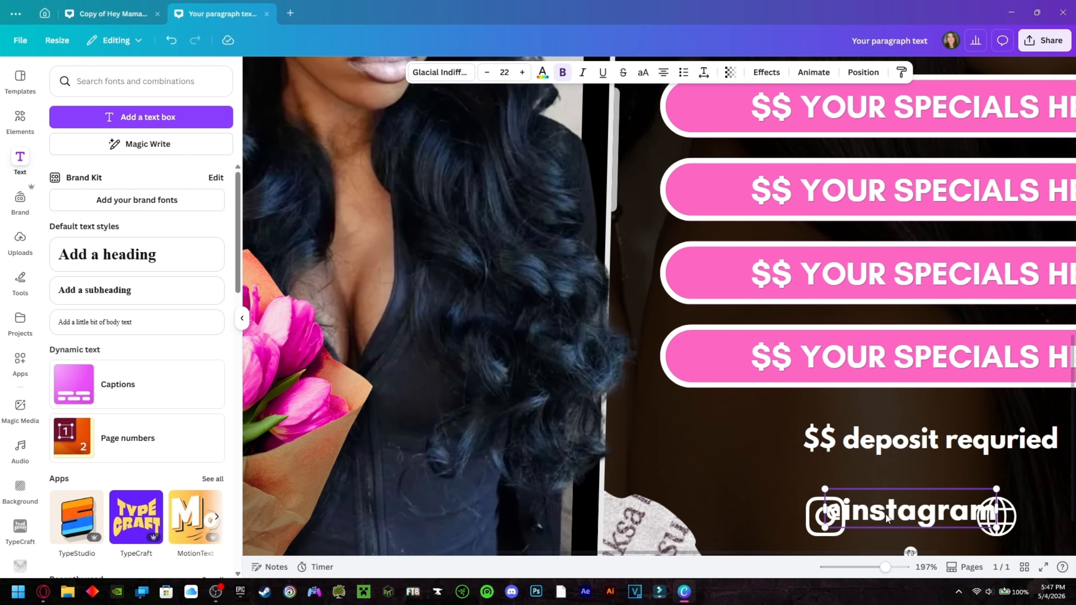
left_click_drag(840, 550, 972, 552)
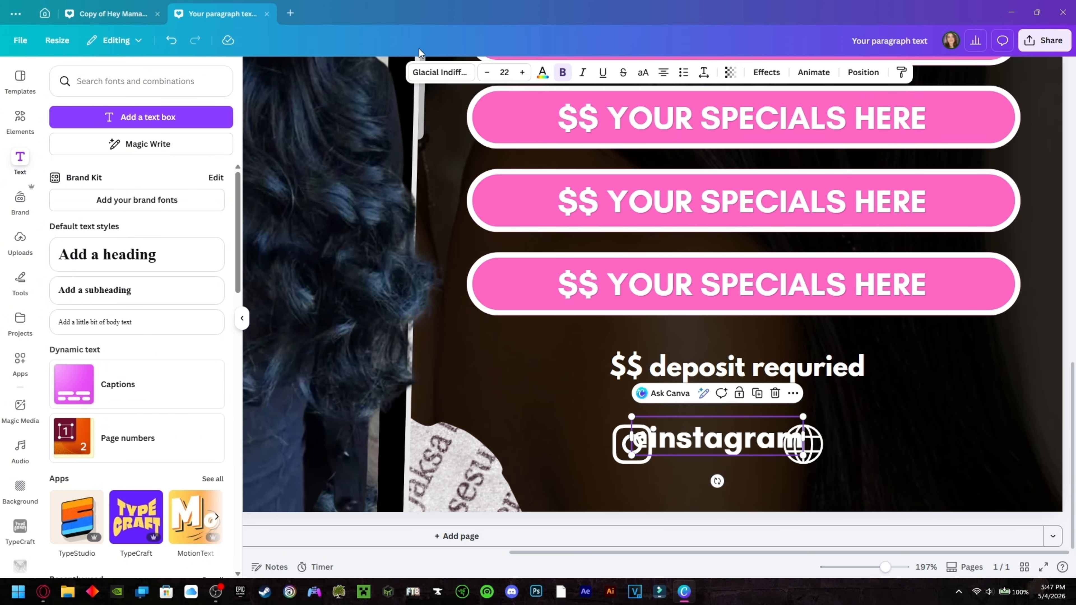
left_click(486, 72)
left_click(487, 72)
left_click(487, 72)
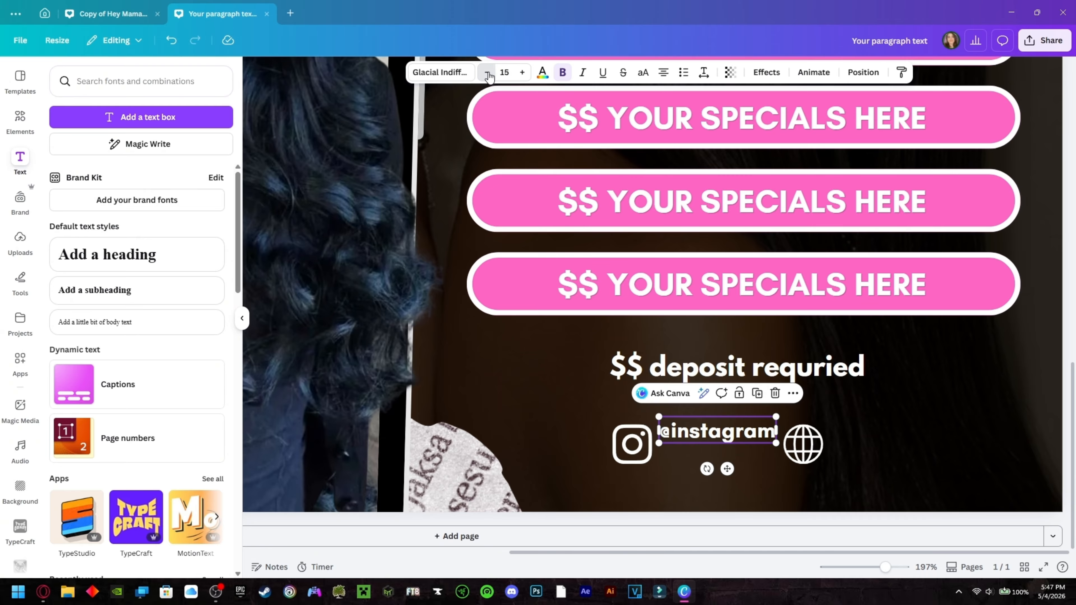
left_click(487, 72)
left_click(674, 411)
left_click_drag(744, 430, 737, 447)
left_click(517, 73)
left_click(517, 74)
left_click(516, 73)
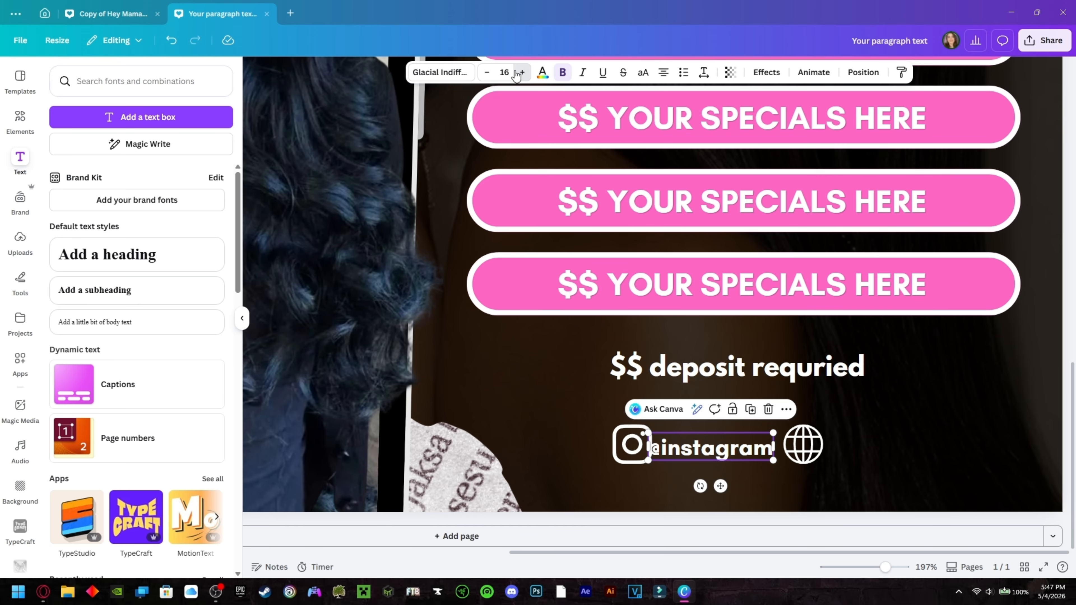
left_click(921, 404)
left_click_drag(745, 451, 751, 450)
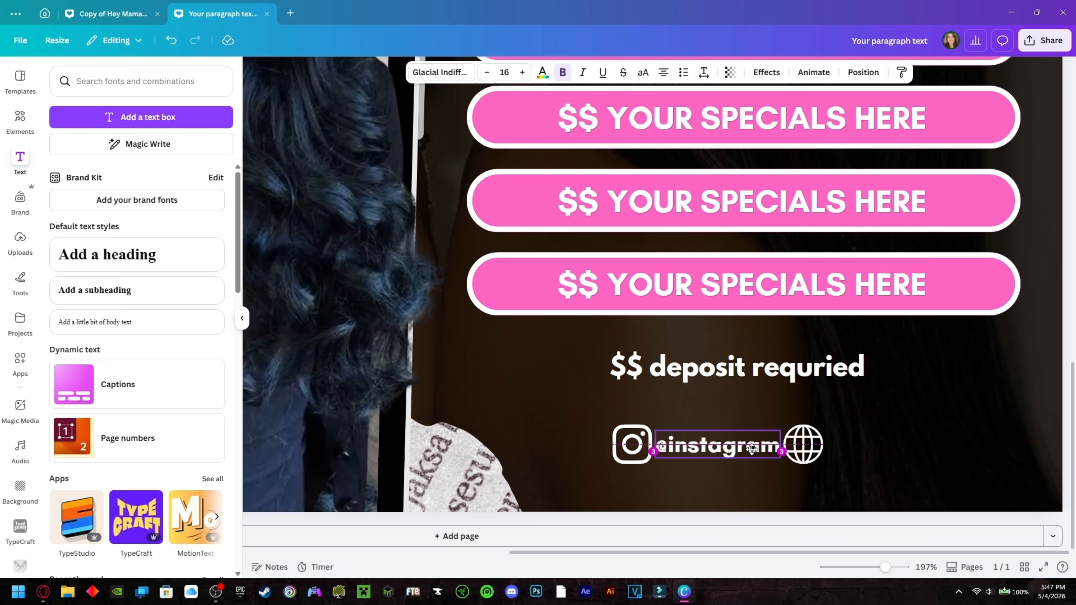
left_click(827, 438)
left_click(809, 444)
key("Right")
key("Right")
key("Right")
key("Right")
key("Right")
key("Right")
key("Right")
key("Right")
key("Right")
key("Right")
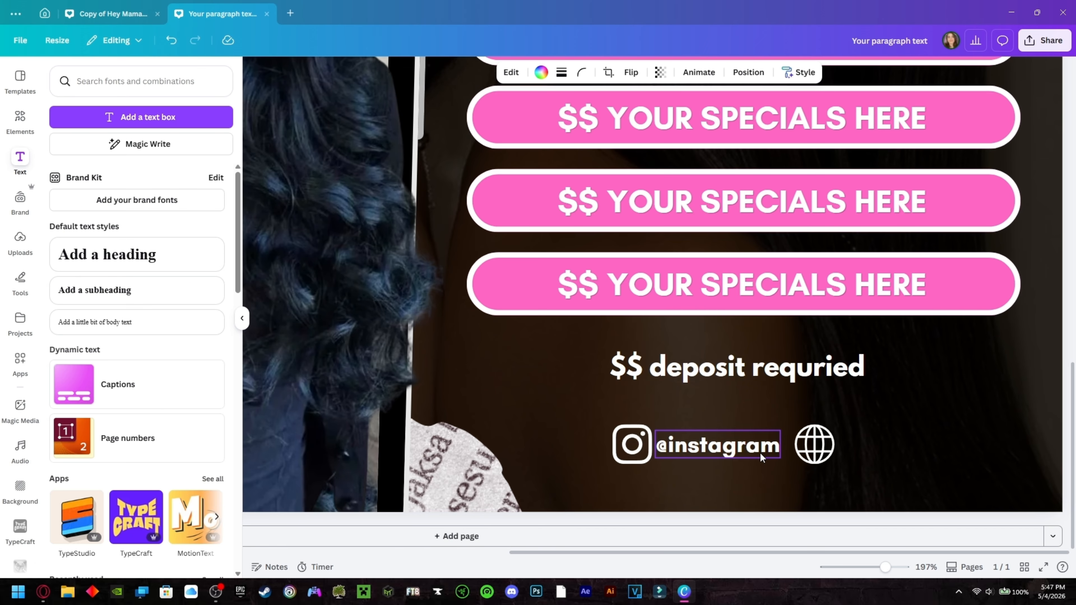
left_click(615, 448)
key("Left")
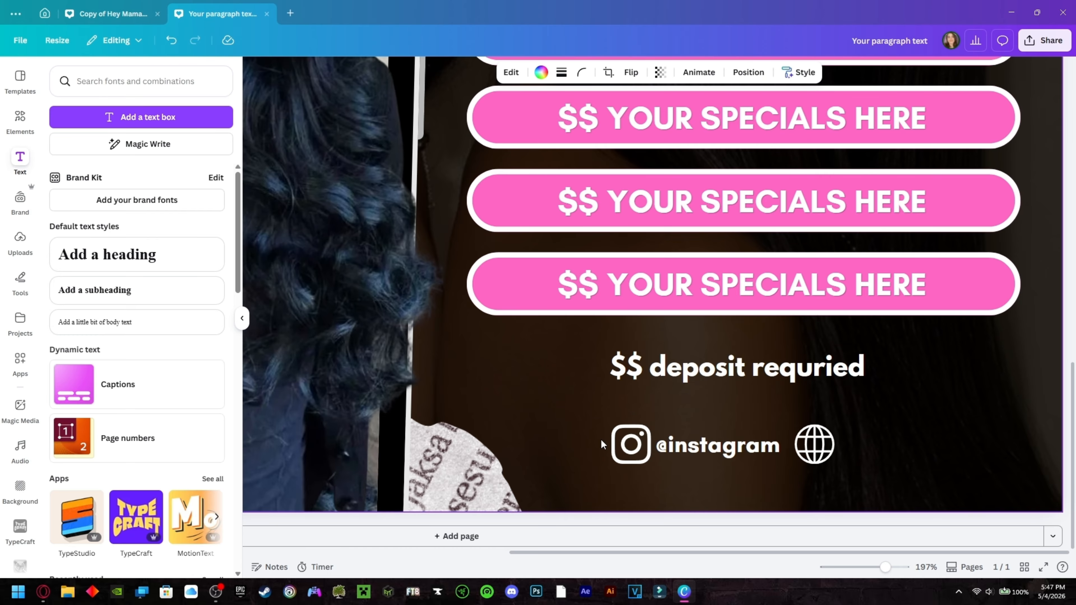
key("Left")
key("Left")
key("Left")
key("Left")
key("Left")
key("Left")
key("Left")
left_click(696, 455)
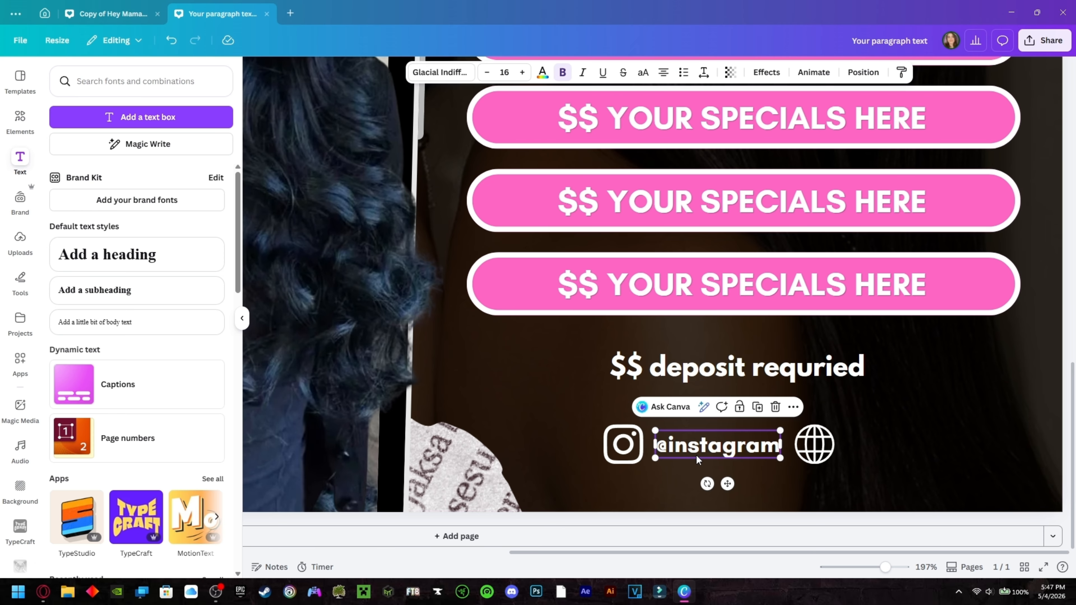
key("Right")
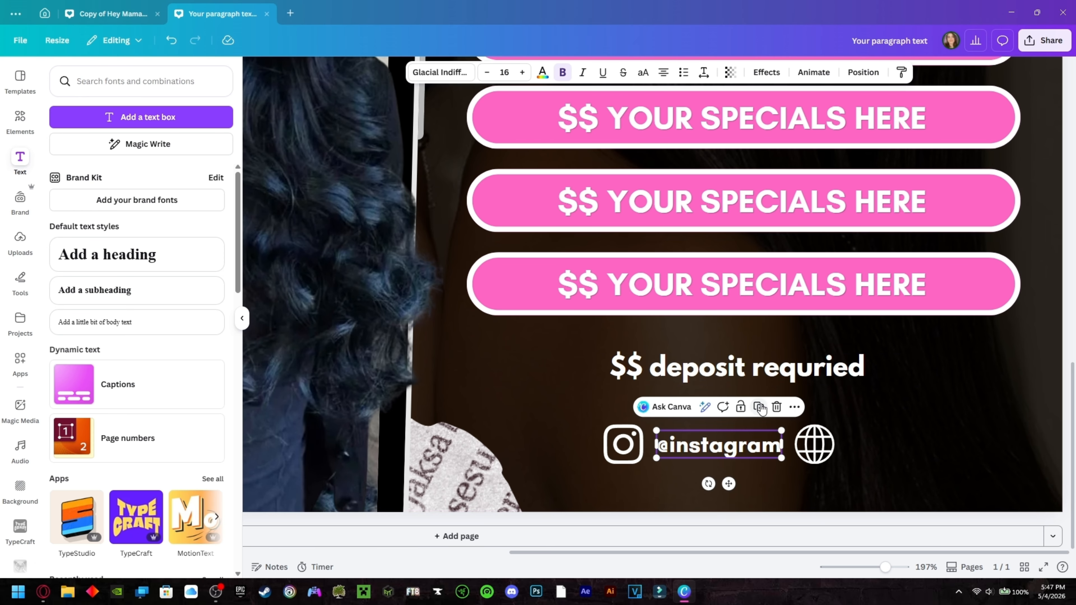
left_click(760, 408)
left_click_drag(740, 461, 914, 443)
double_click(908, 453)
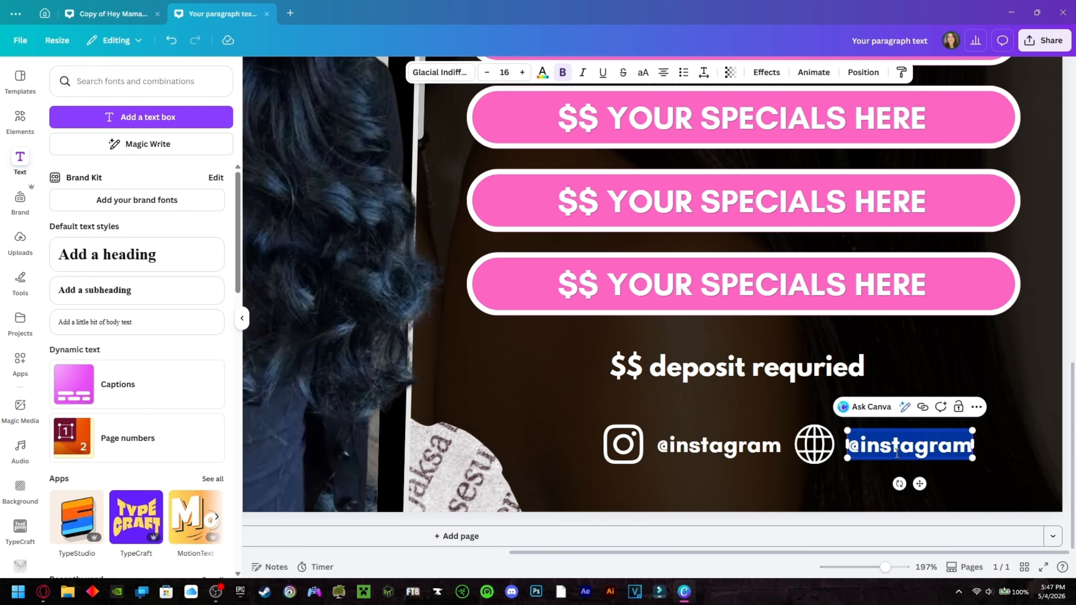
type("www.")
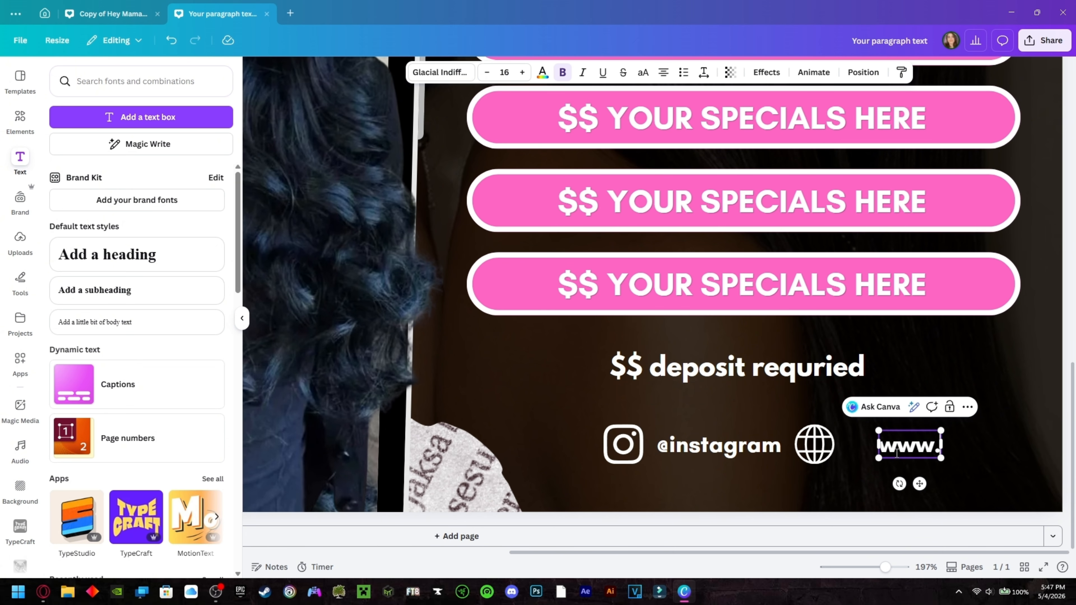
type("website.com")
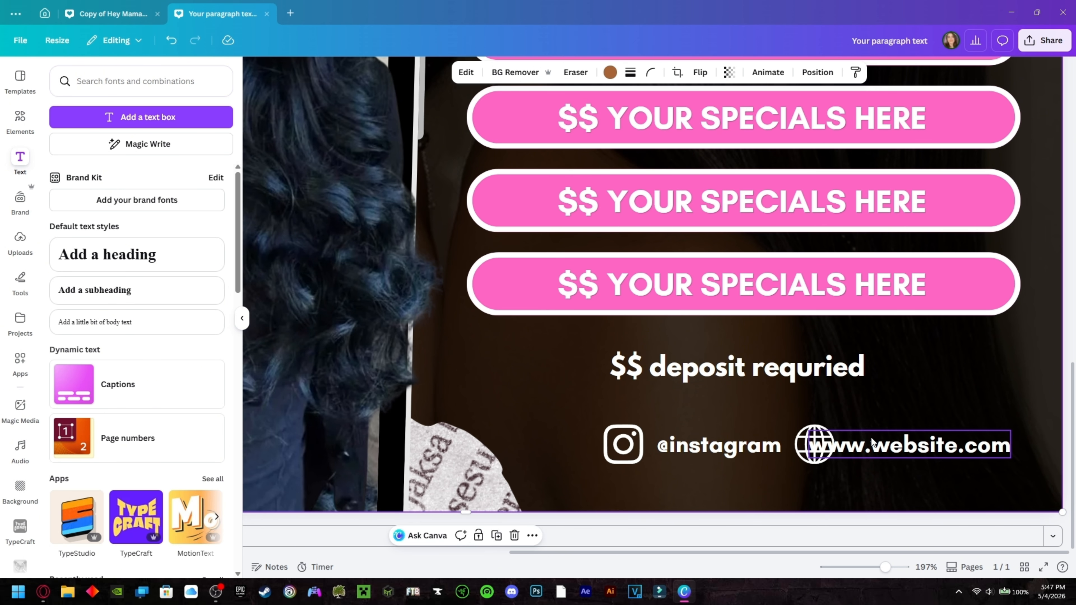
left_click_drag(871, 437, 911, 439)
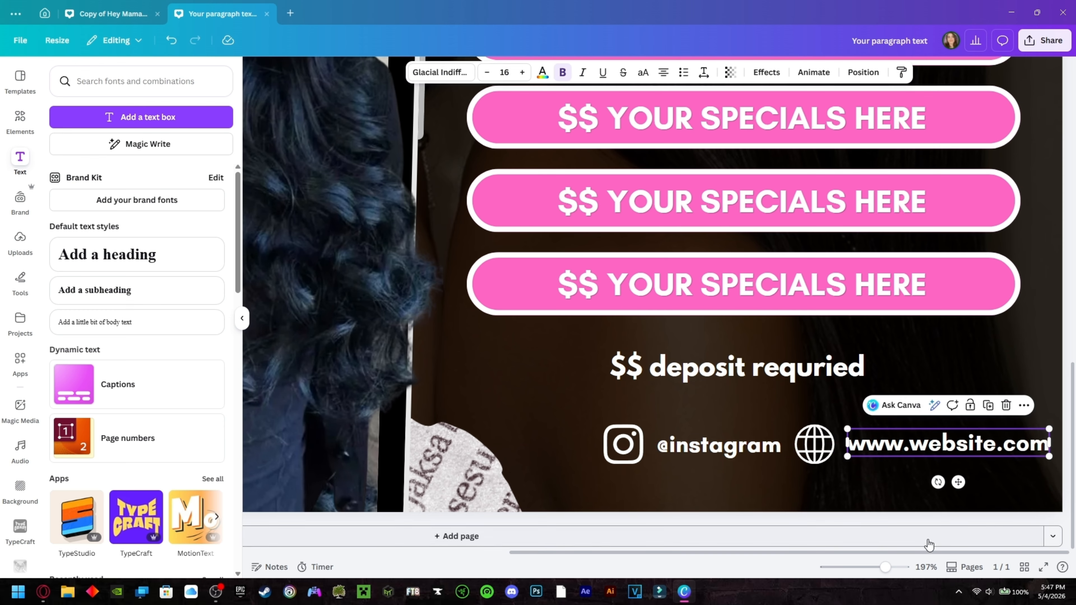
Step: Select both contact icons with their texts and centre the whole row beneath the deposit line
scroll(929, 545, "down", 5)
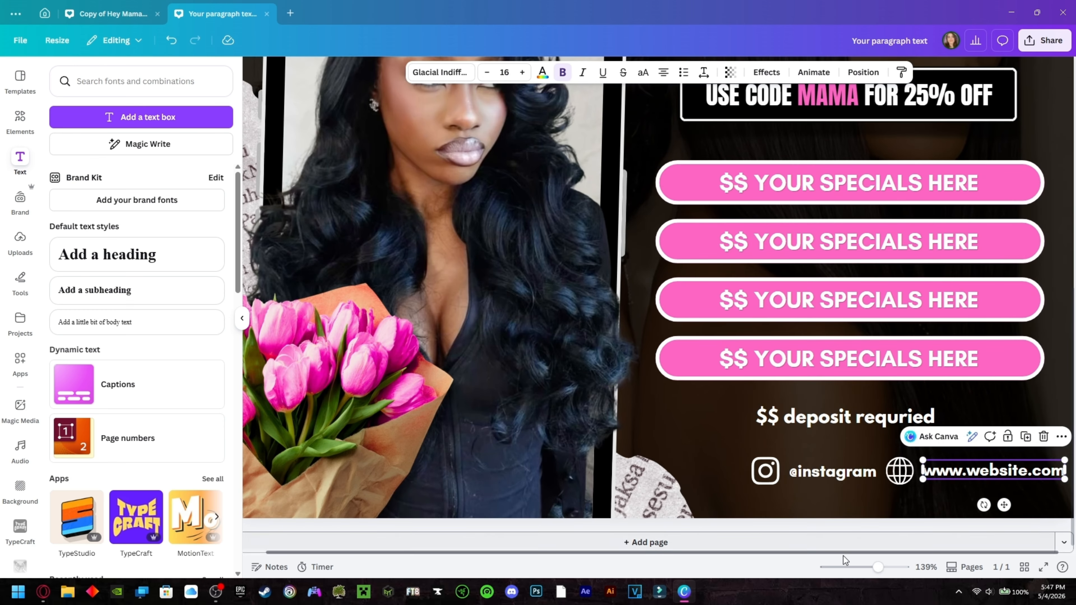
left_click_drag(876, 567, 864, 567)
left_click(972, 490)
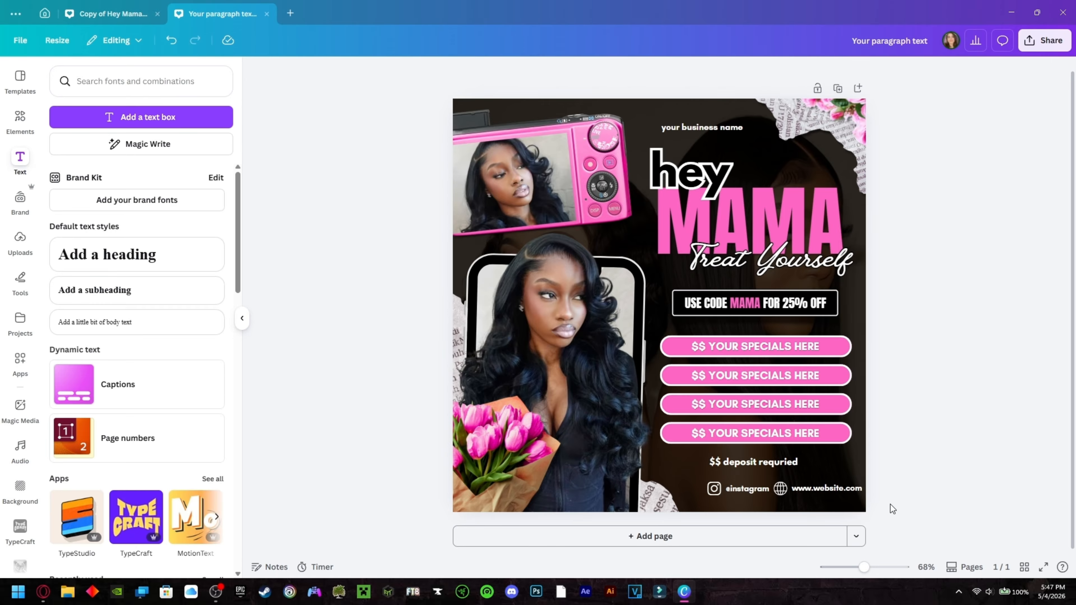
left_click(714, 491)
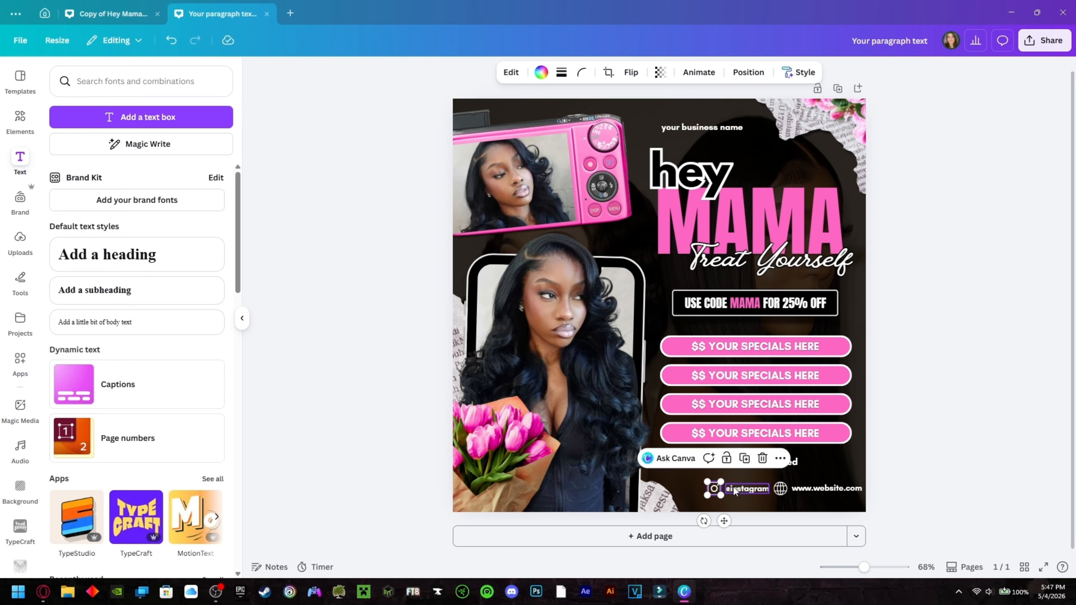
left_click(748, 489, "shift")
left_click(780, 489, "shift")
left_click(807, 489, "shift")
left_click_drag(806, 490, 782, 486)
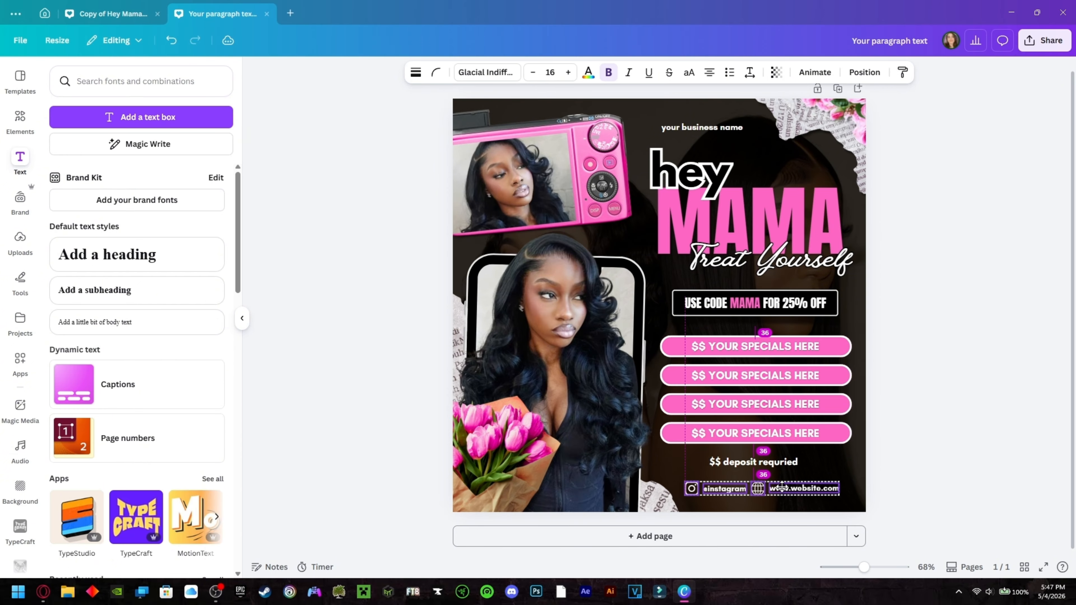
left_click(954, 454)
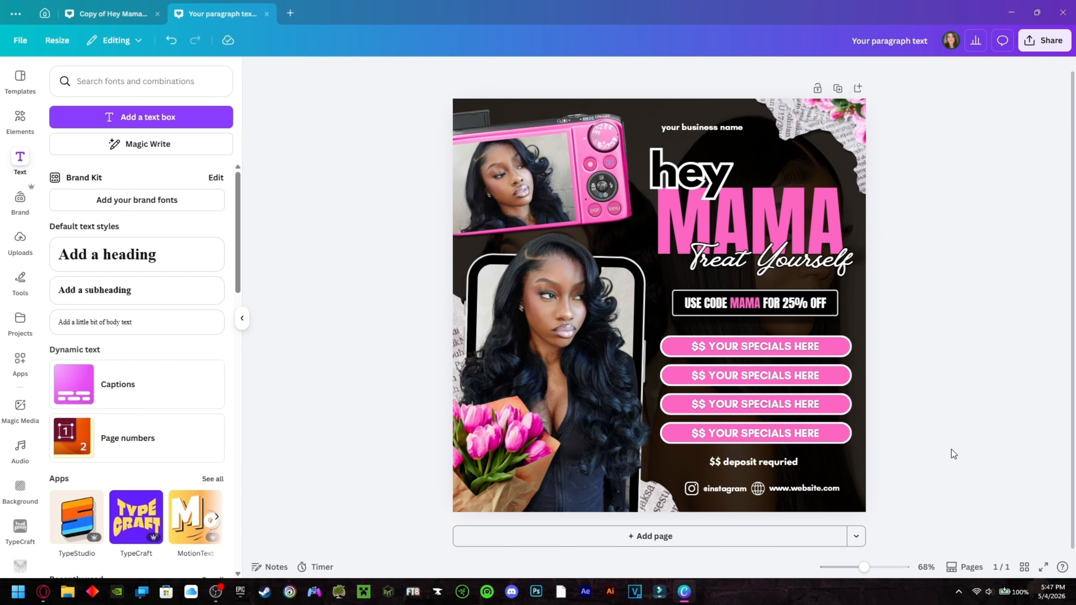
Step: Scale the whole contact row down together and re-centre it beneath the deposit line
left_click(692, 489)
left_click(716, 490, "shift")
left_click(758, 489, "shift")
left_click(792, 489, "shift")
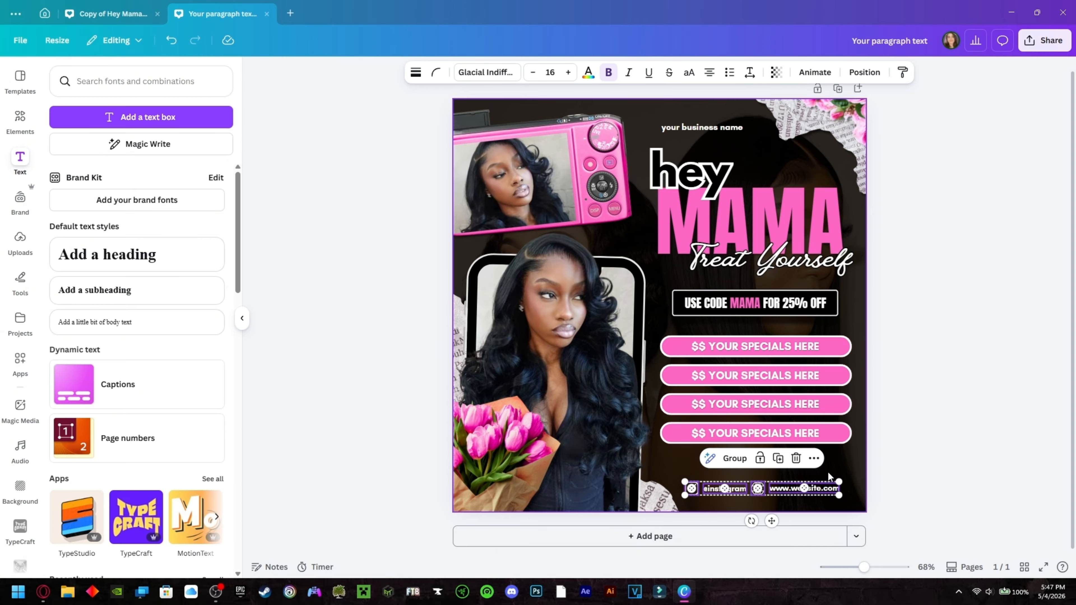
left_click_drag(839, 482, 829, 489)
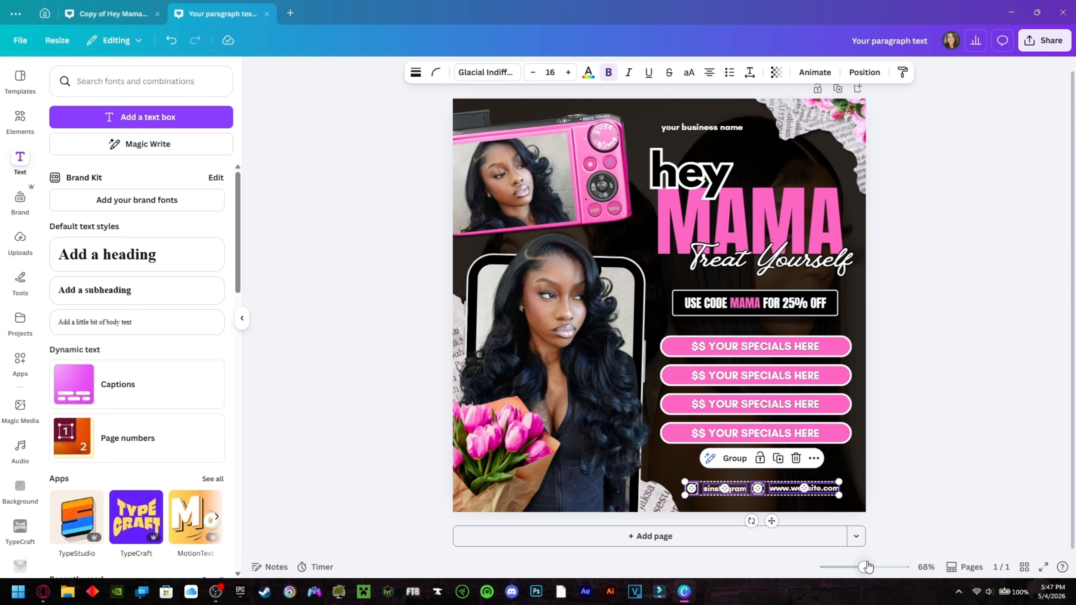
left_click_drag(868, 567, 875, 567)
scroll(805, 382, "down", 5)
left_click_drag(978, 481, 933, 482)
left_click(790, 474)
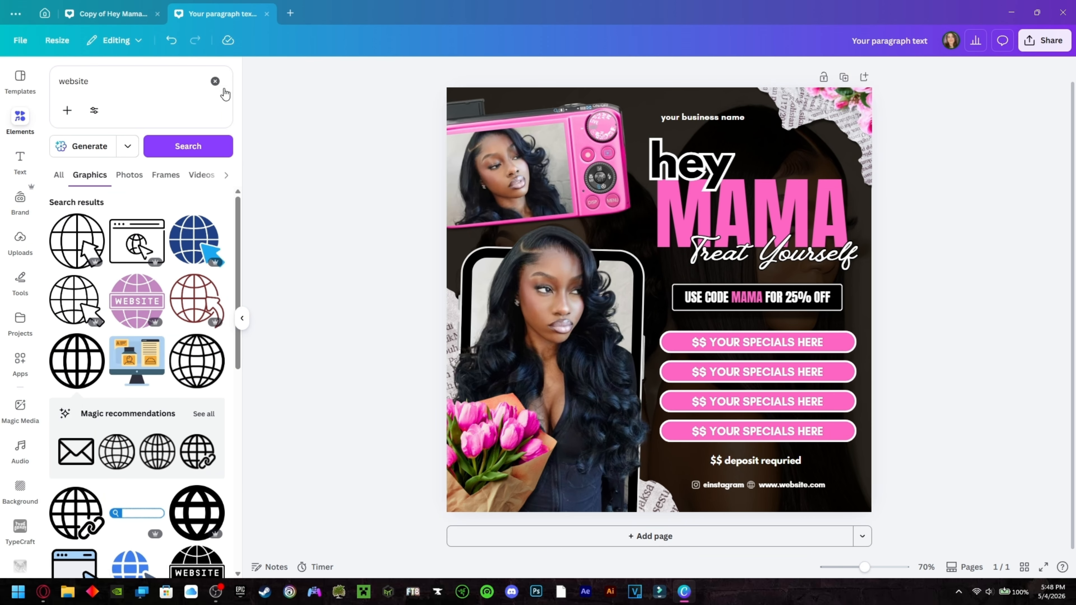
Step: Search the elements library for "heart" and add the solid Red Heart Illustration to the flyer
left_click(215, 81)
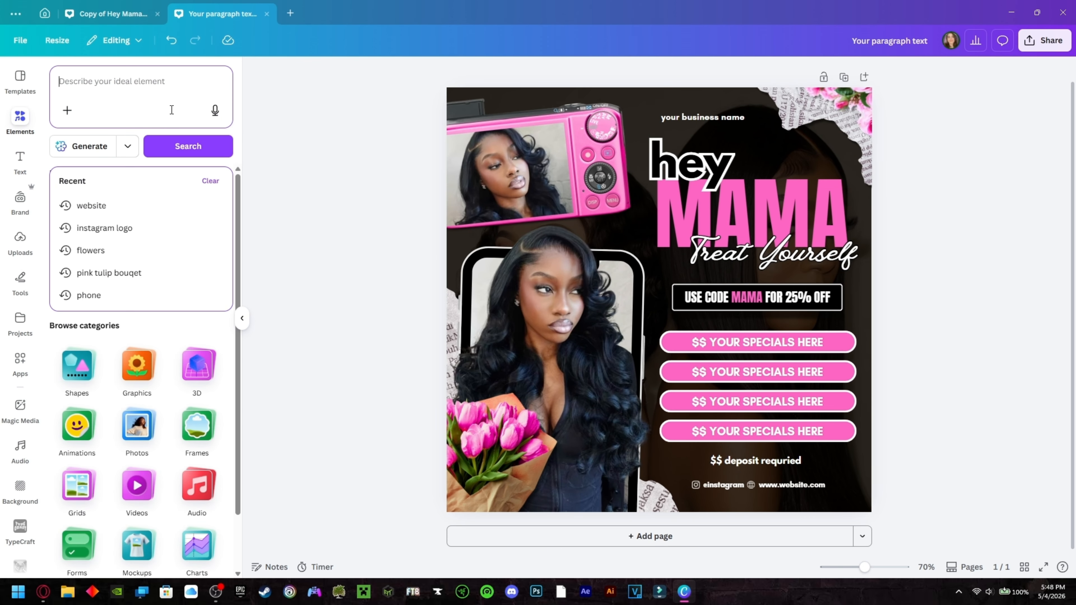
type("heart")
key("Return")
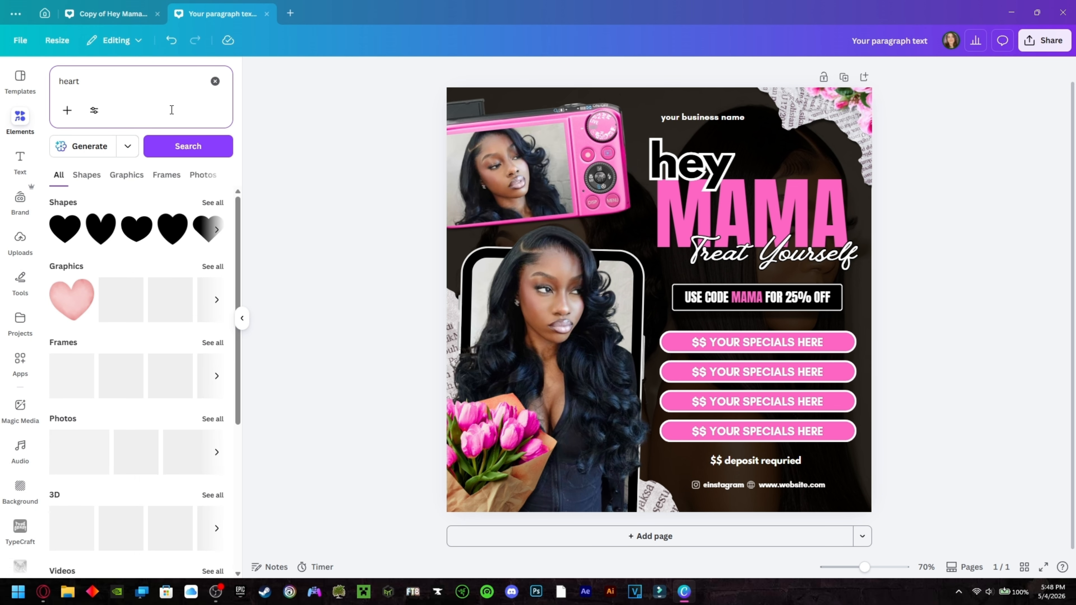
left_click(96, 342)
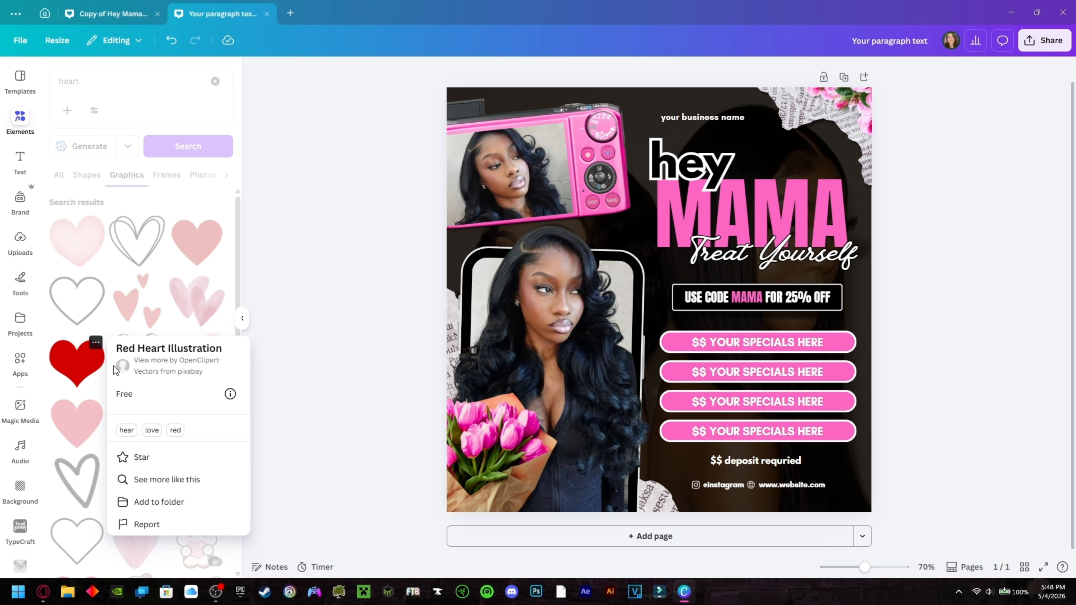
left_click(87, 374)
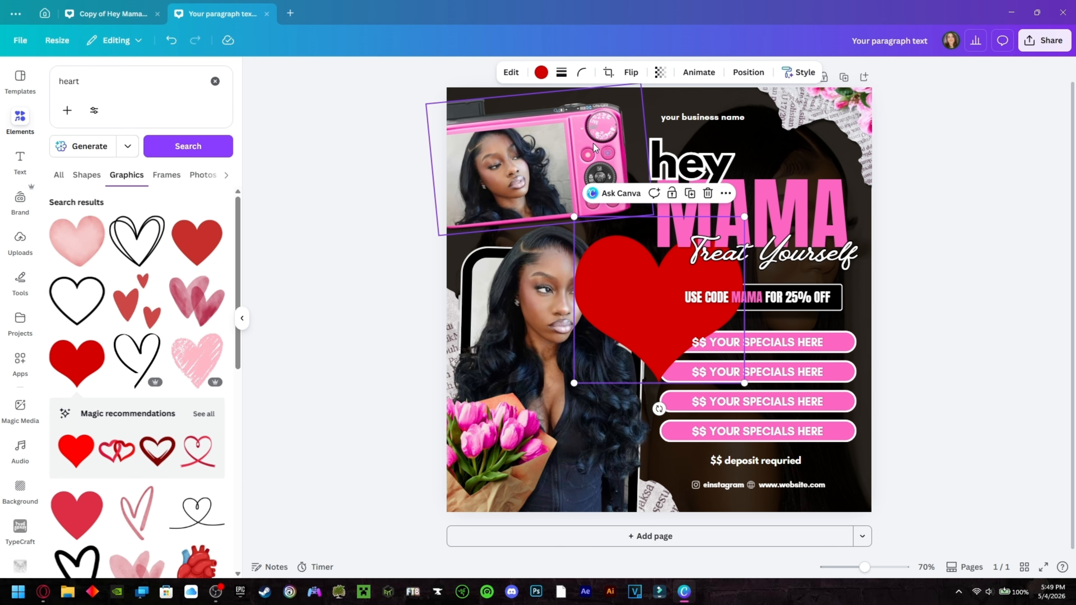
Step: Shrink the heart, recolour it to the flyer's pink and place it slightly tilted beside the word "hey"
left_click_drag(743, 219, 759, 140)
left_click(542, 73)
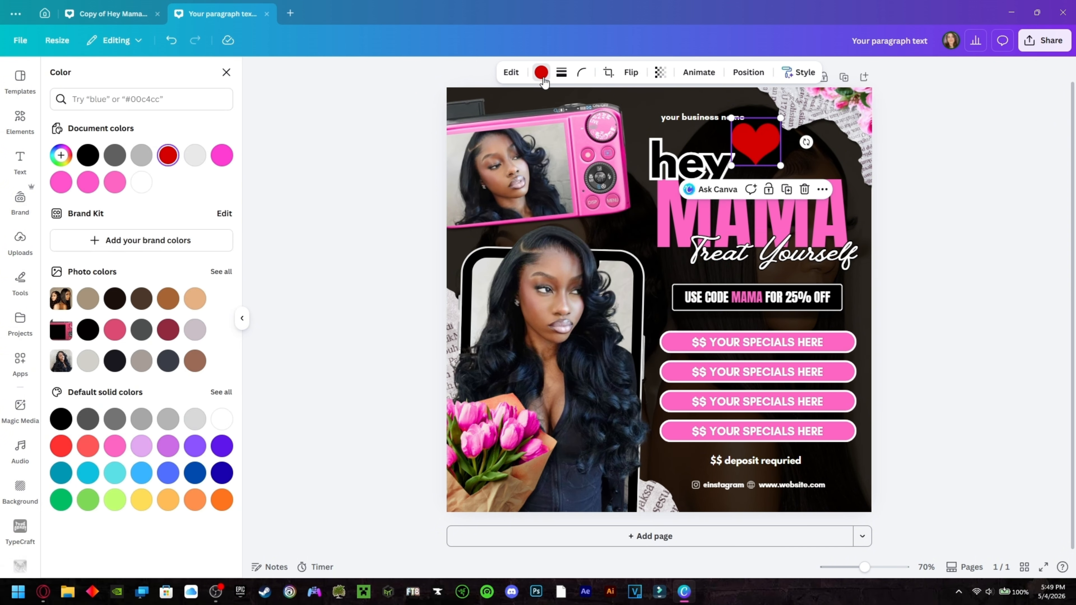
left_click(122, 184)
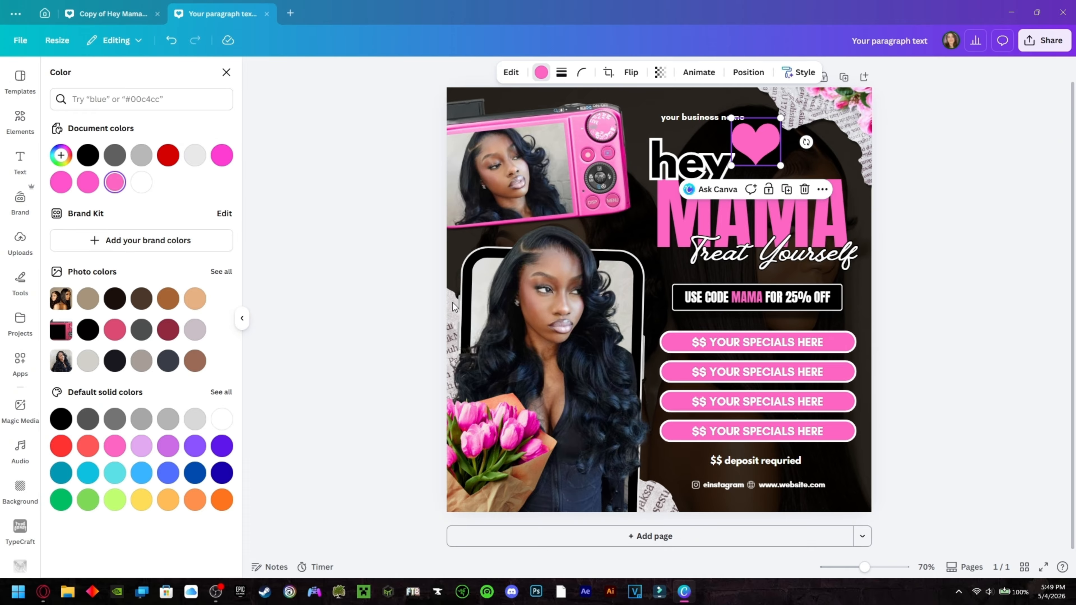
left_click_drag(780, 118, 737, 195)
left_click(917, 172)
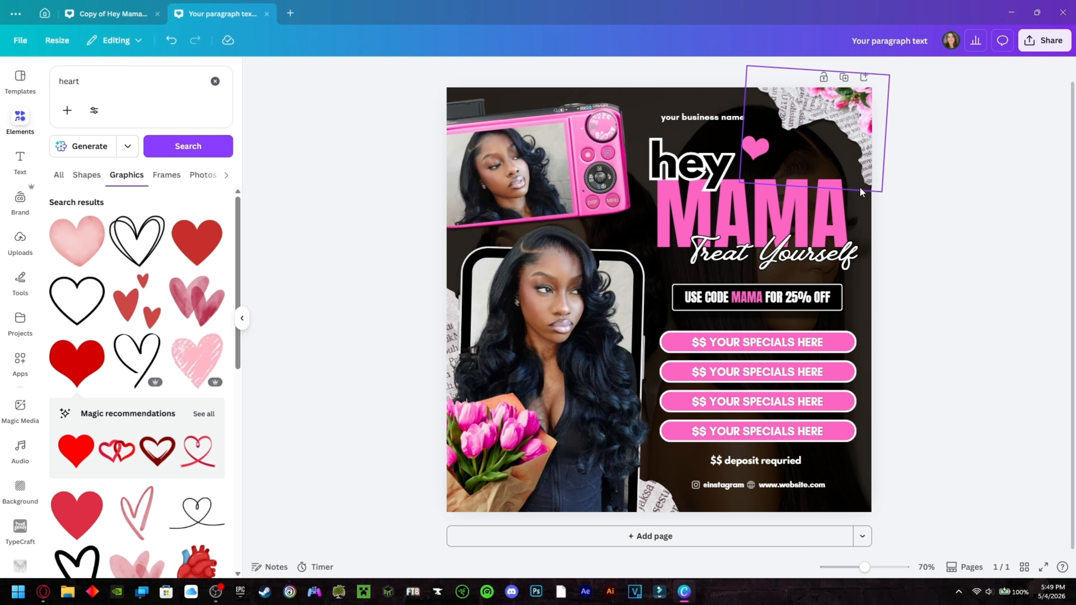
Step: Give the pink heart a white Outline shadow with size 31
left_click(750, 153)
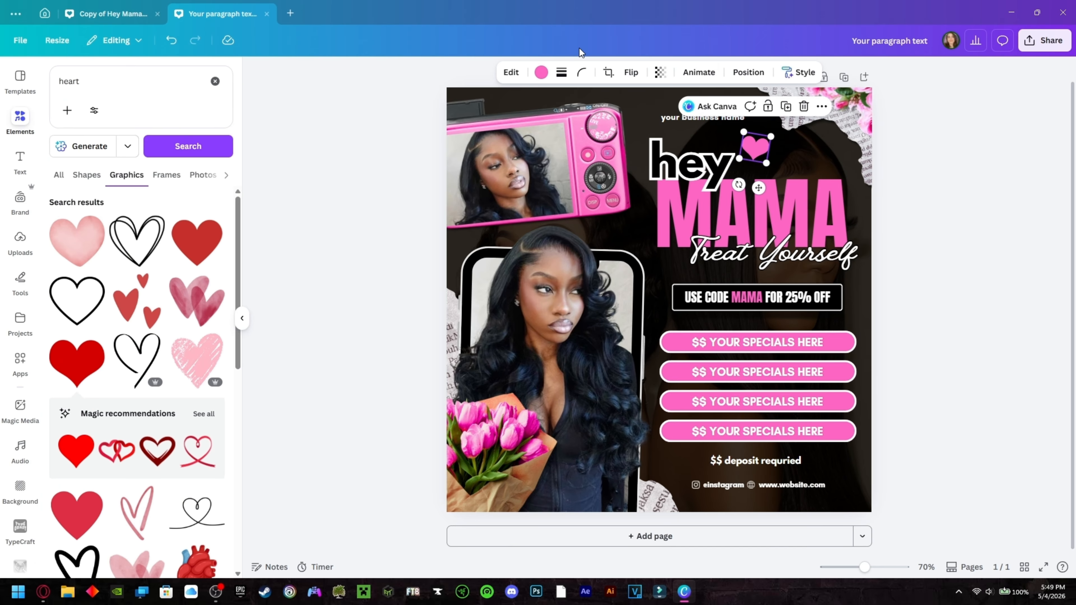
left_click(507, 72)
scroll(121, 415, "down", 3)
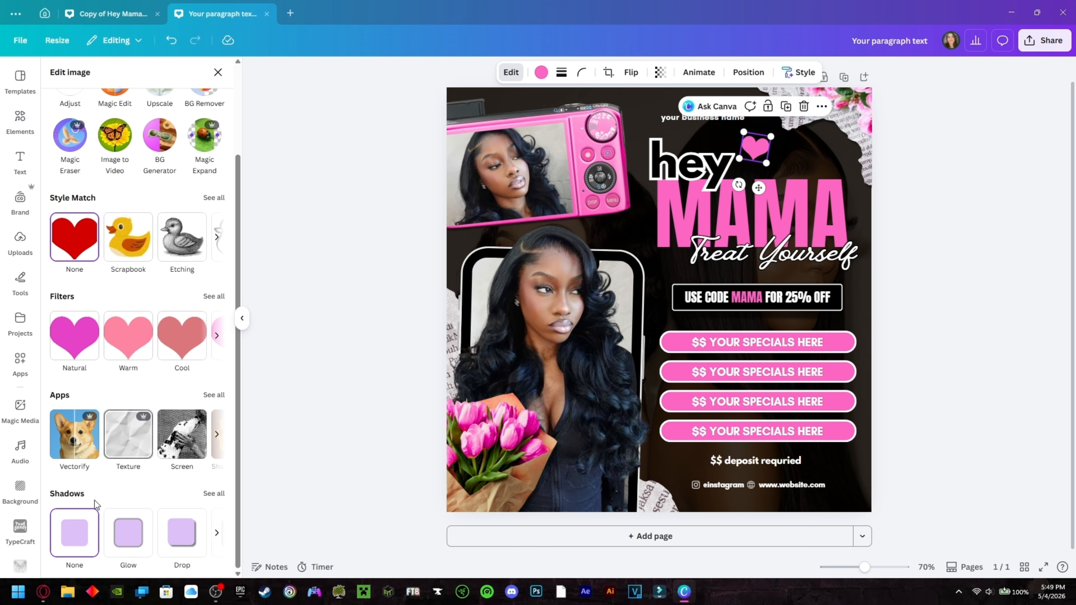
left_click(207, 495)
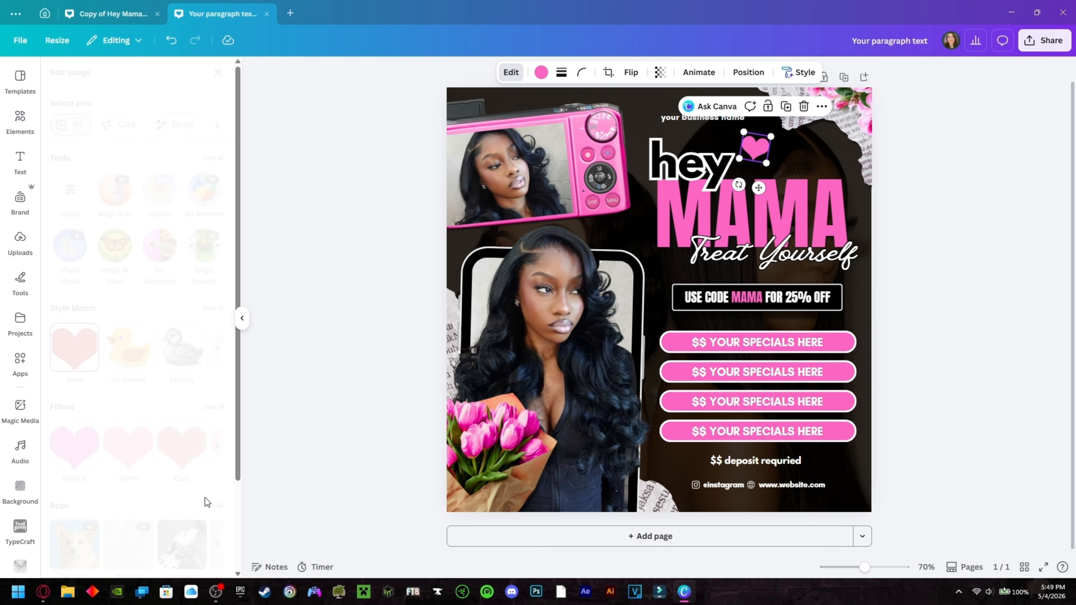
left_click(210, 209)
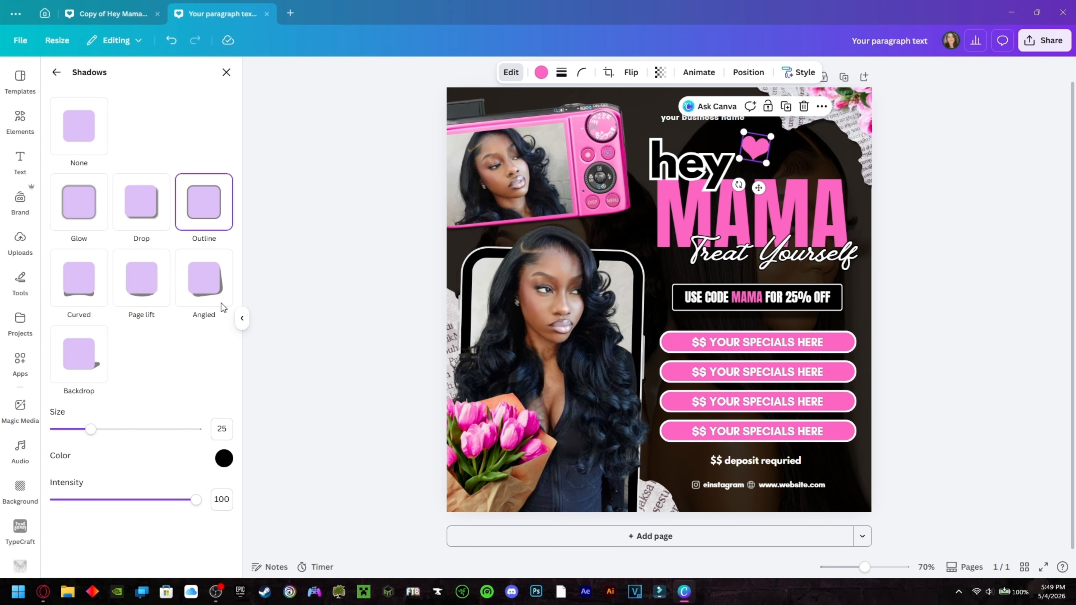
left_click(223, 458)
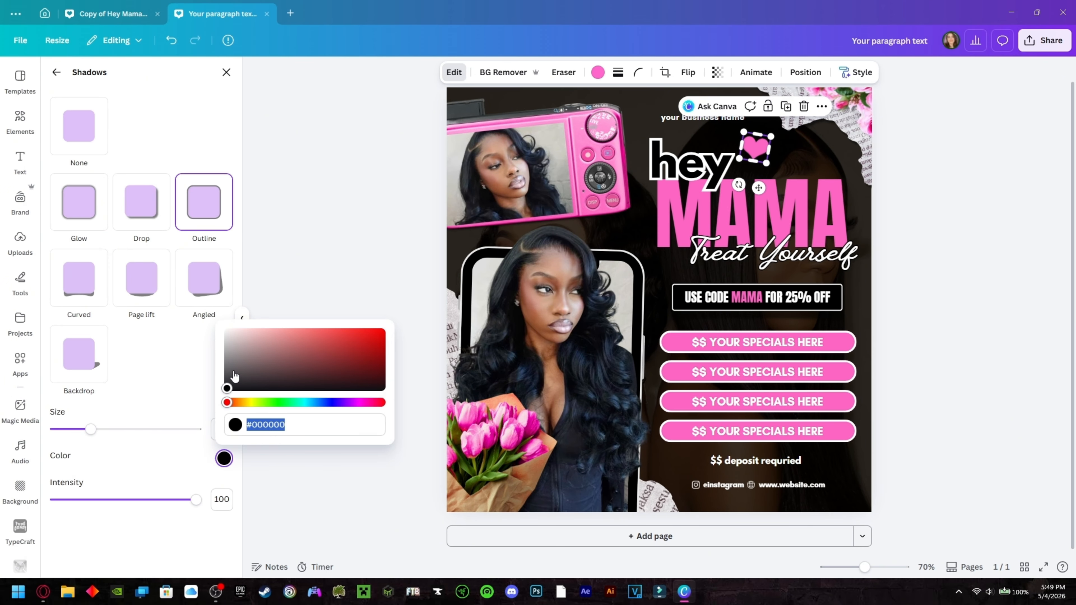
left_click(227, 331)
left_click_drag(90, 429, 101, 429)
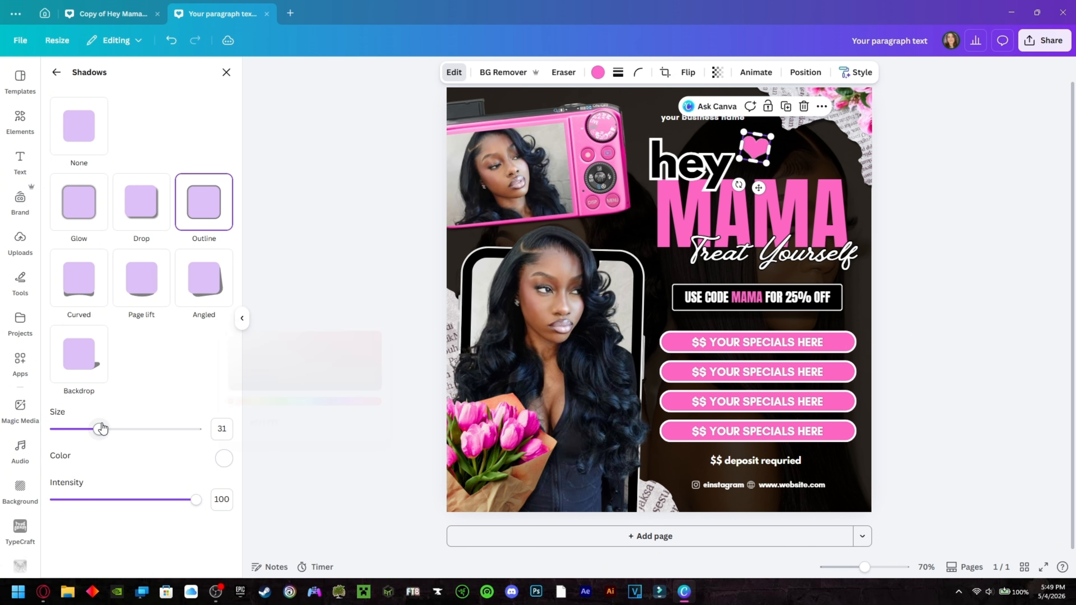
left_click(309, 336)
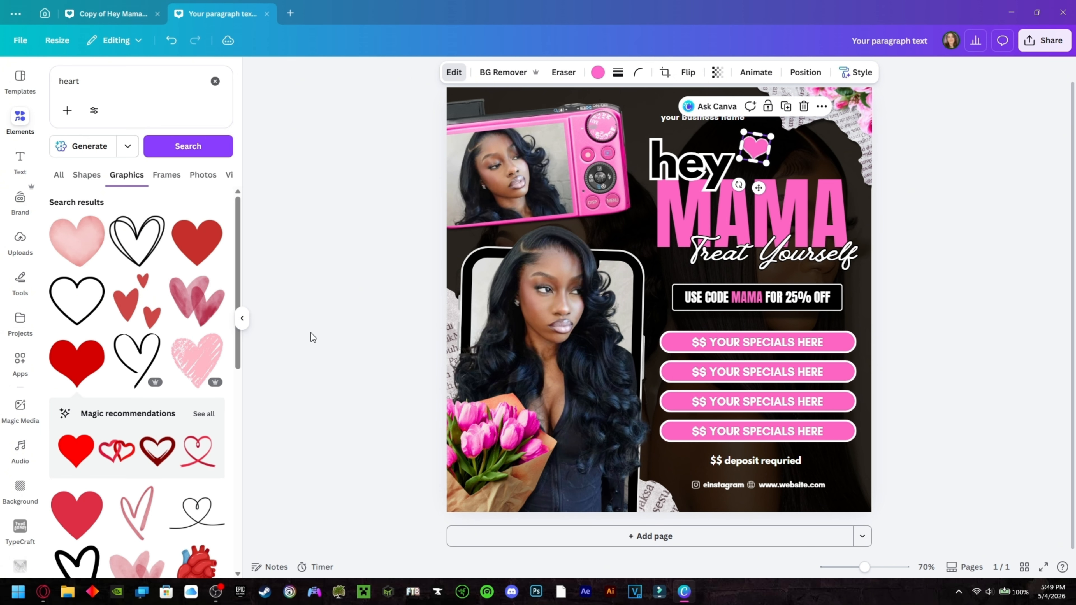
Step: Undo the accidental shift of the newspaper scrap and move the heart slightly lower beside "hey"
left_click(754, 151)
left_click(754, 151)
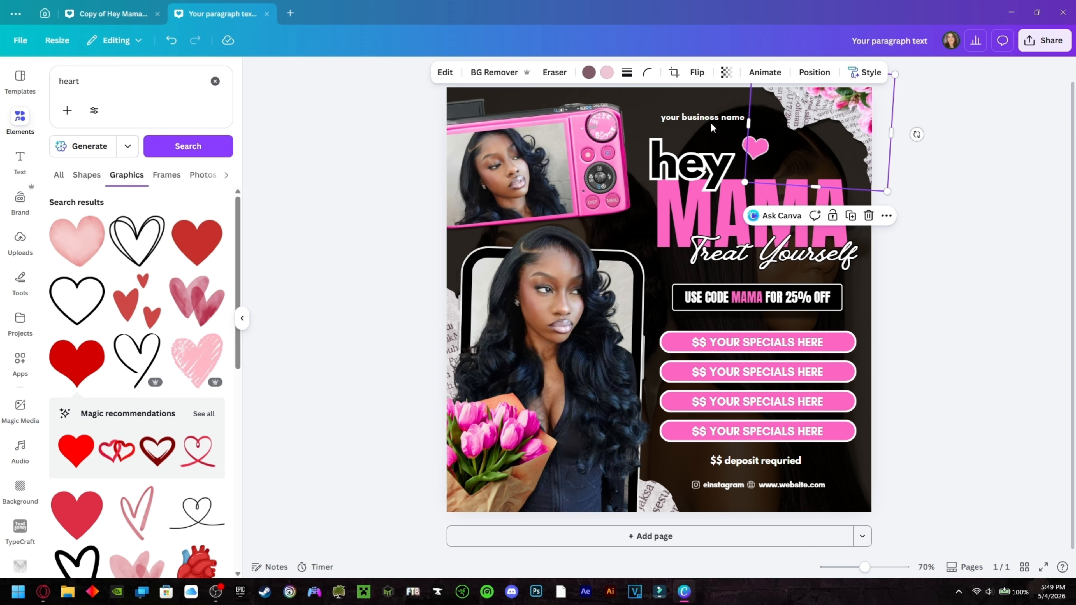
left_click(171, 39)
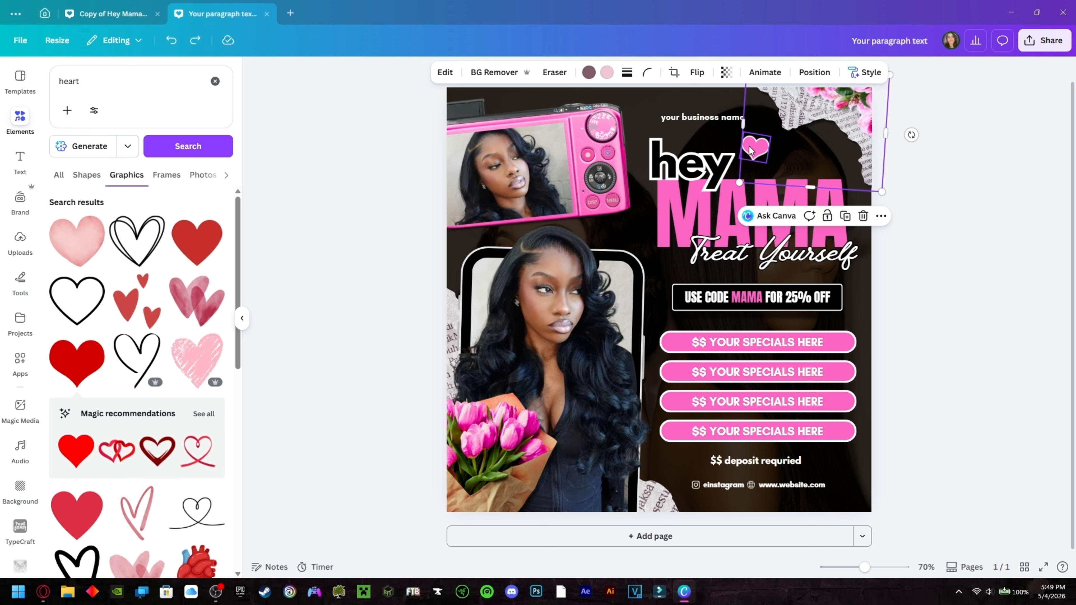
left_click(941, 205)
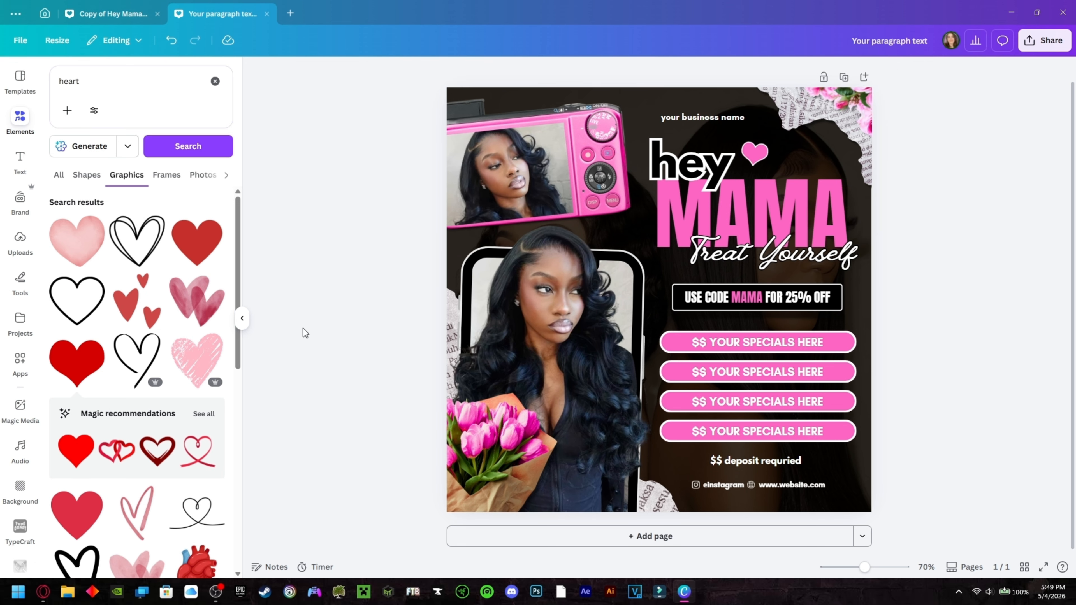
Step: Search the elements for "sparkle" and add the white sparkle from the recently used graphics to the flyer
left_click(215, 81)
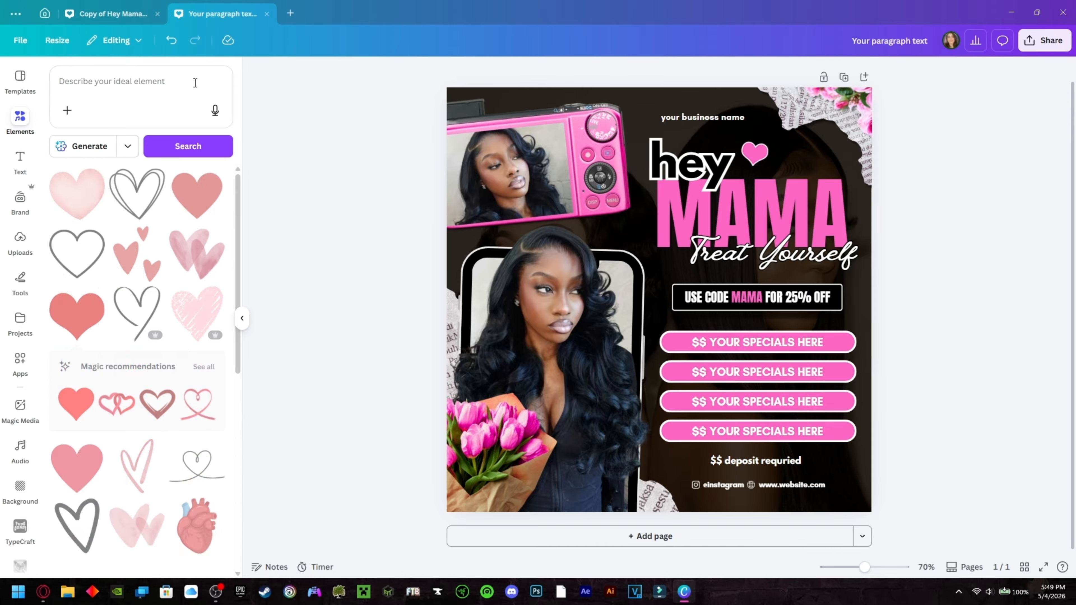
type("sparkle")
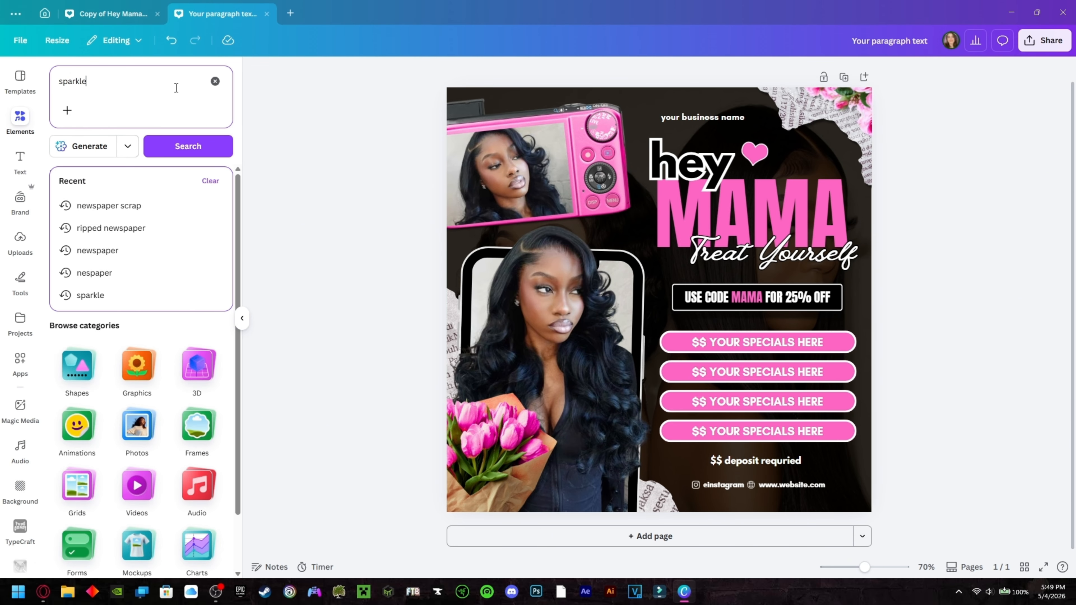
key("Return")
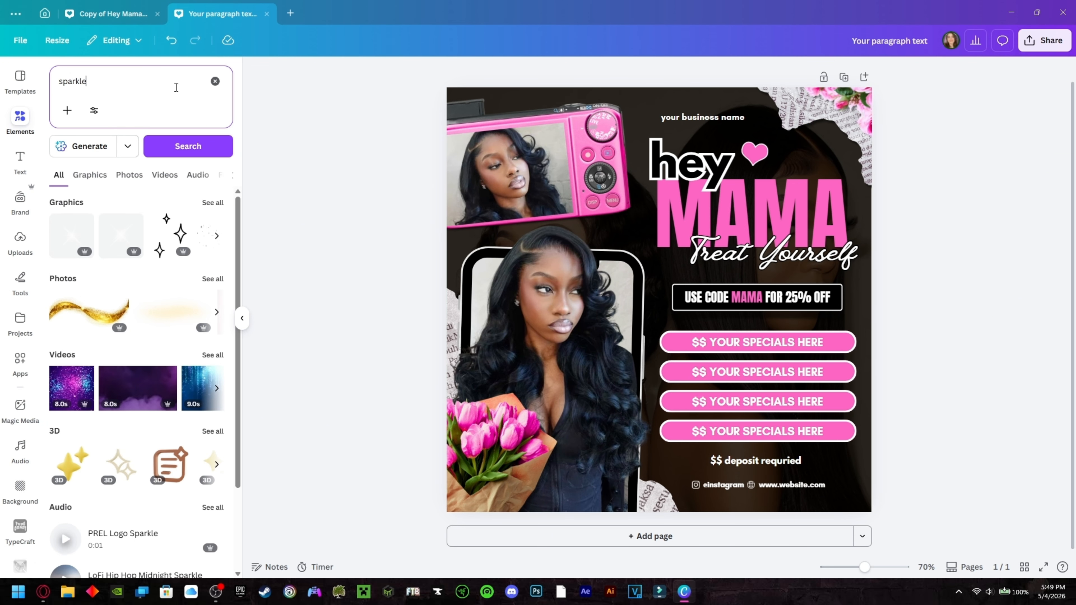
left_click(212, 203)
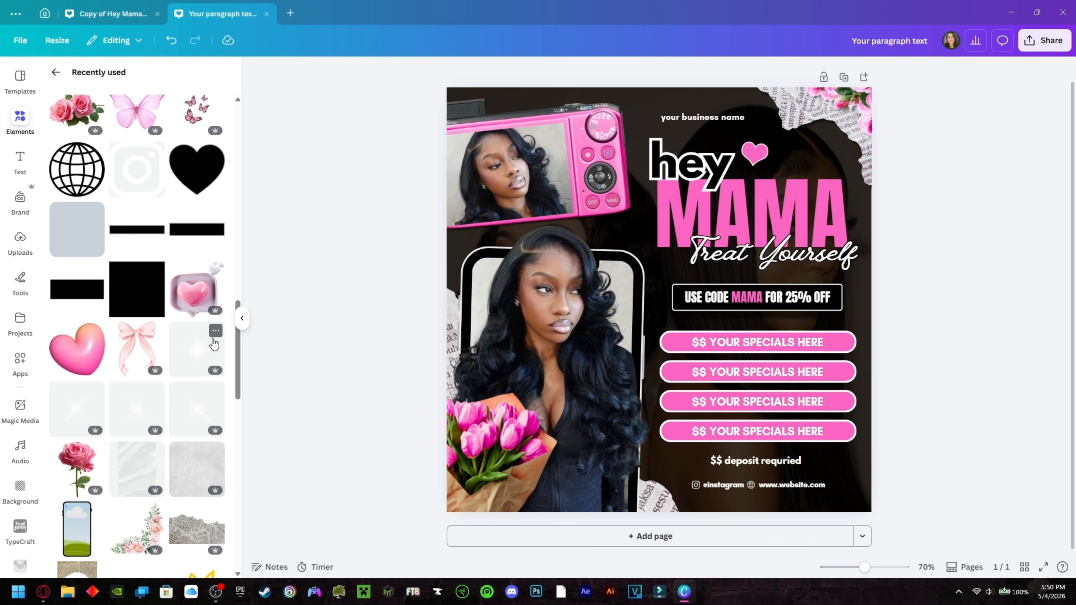
left_click(215, 332)
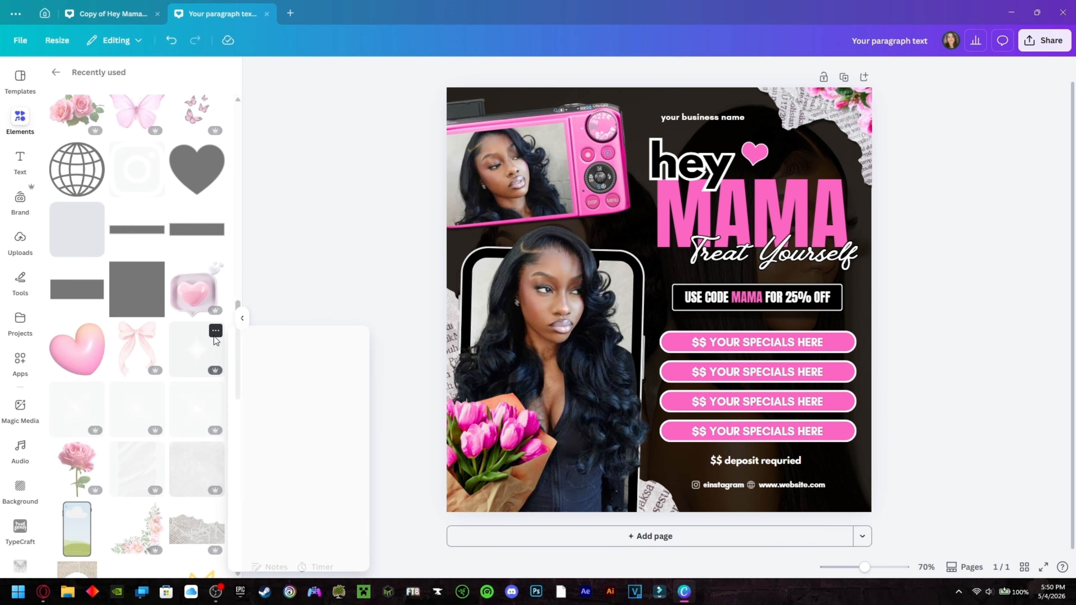
left_click(303, 287)
left_click(196, 349)
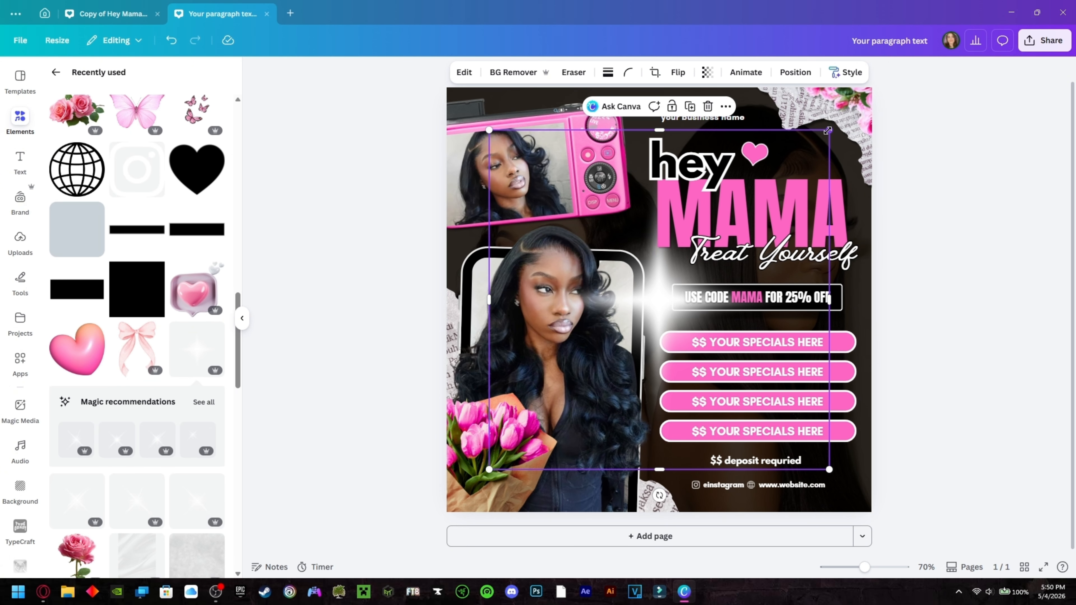
Step: Shrink the sparkle, tilt it and place it on the upper edge of the pink camera
left_click_drag(828, 131, 577, 92)
left_click_drag(634, 122, 635, 141)
left_click_drag(636, 141, 635, 141)
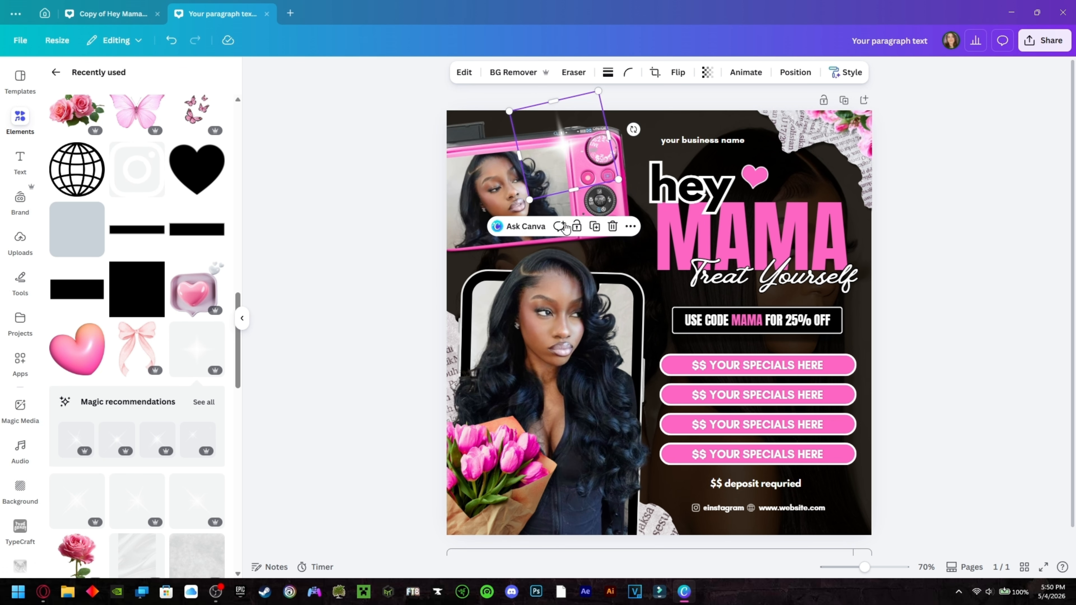
Step: Duplicate the sparkle onto the phone's upper-left corner, above the end of "MAMA" and the flyer's lower-right corner
left_click(595, 227)
left_click_drag(588, 170, 891, 481)
left_click(505, 206)
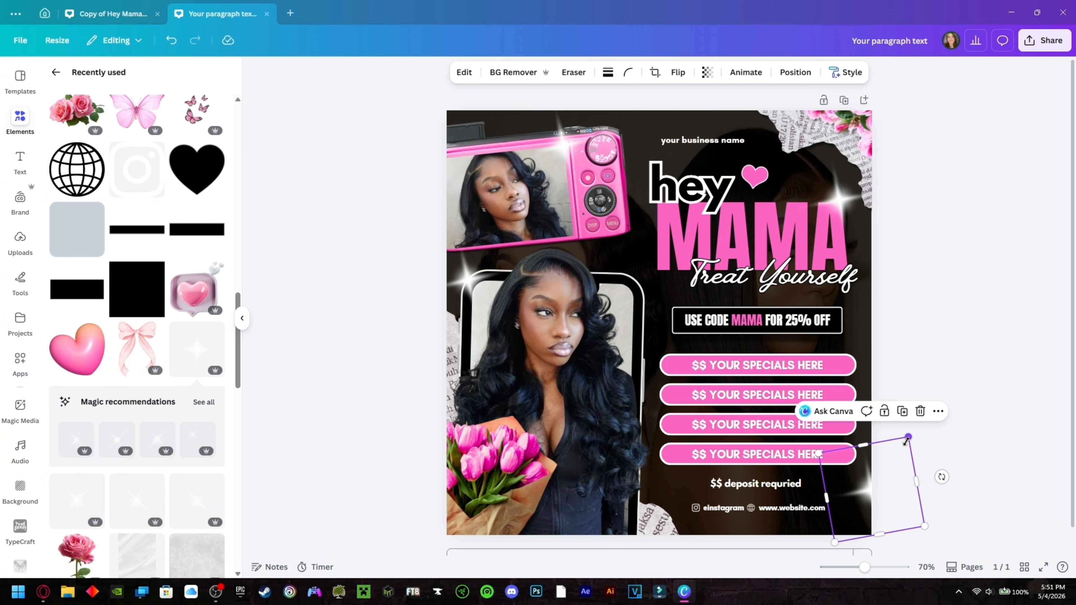
Step: Shrink the flyer's lower-right sparkle, set its transparency to 60 and nudge the sparkle above "MAMA" slightly right
left_click_drag(907, 441, 894, 461)
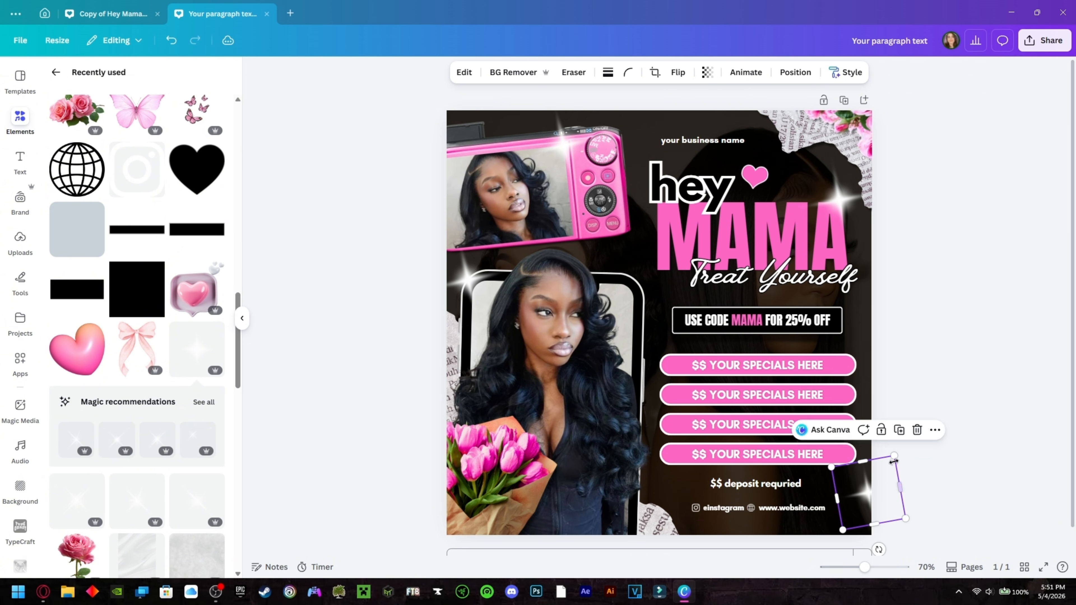
left_click(707, 73)
left_click(702, 121)
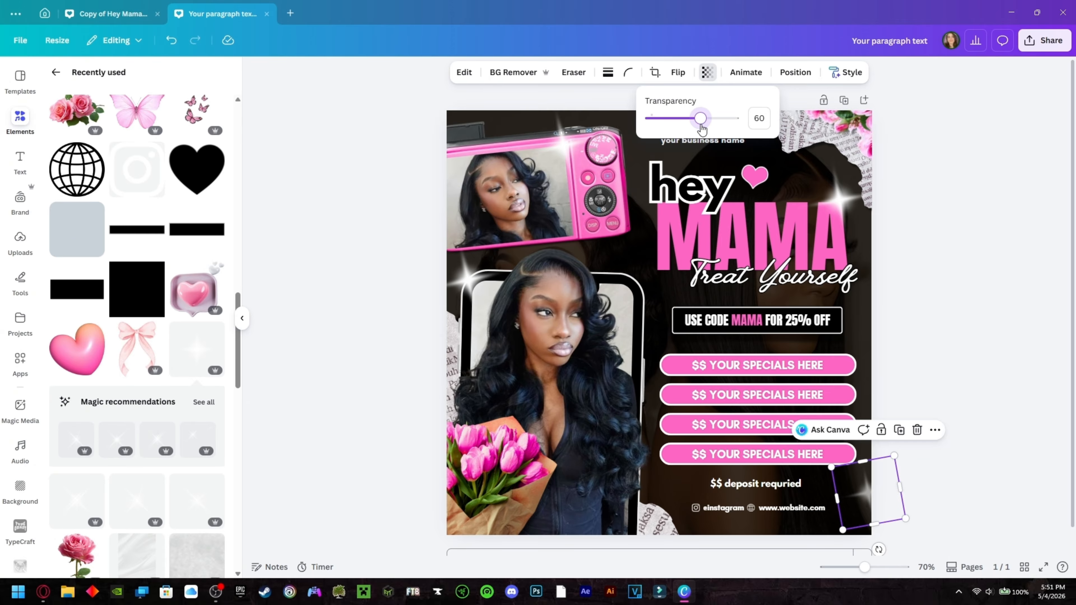
left_click_drag(839, 200, 844, 201)
left_click(917, 216)
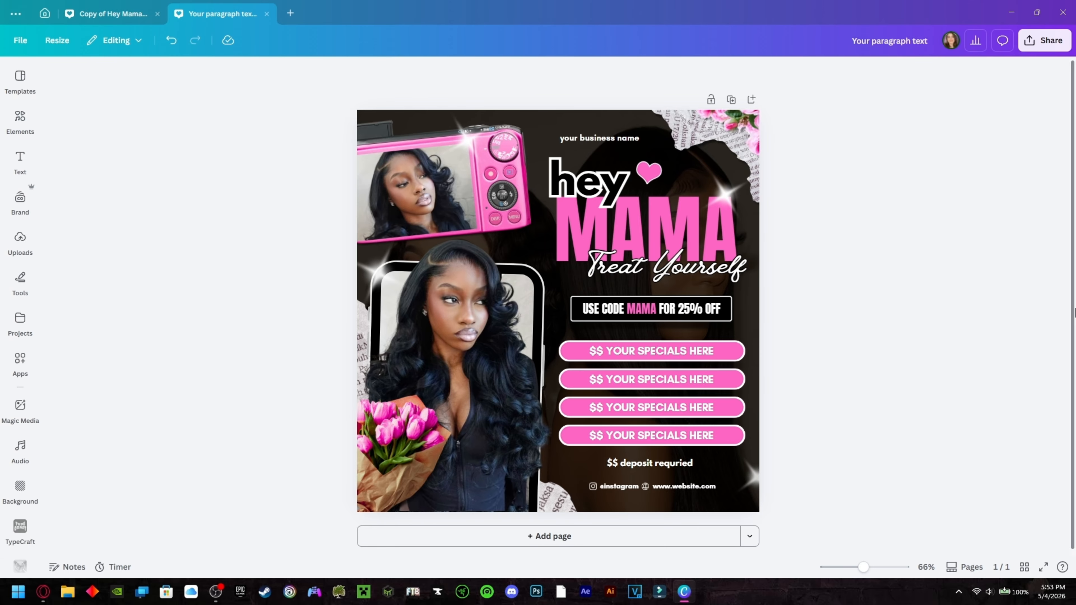
Step: Rename the design as "hey mama flyer"
left_click(896, 31)
type("hey mama")
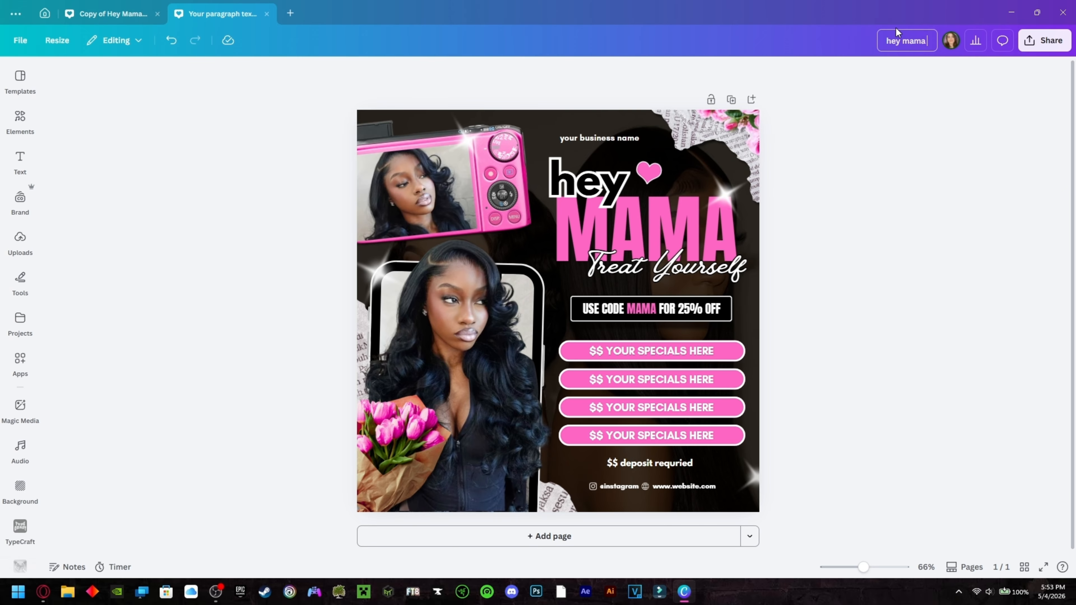
type(" flyer")
key("Return")
Step: Download the flyer as a PNG at size 3.125 and save it as "hey mama flyer" in Downloads
left_click(1029, 46)
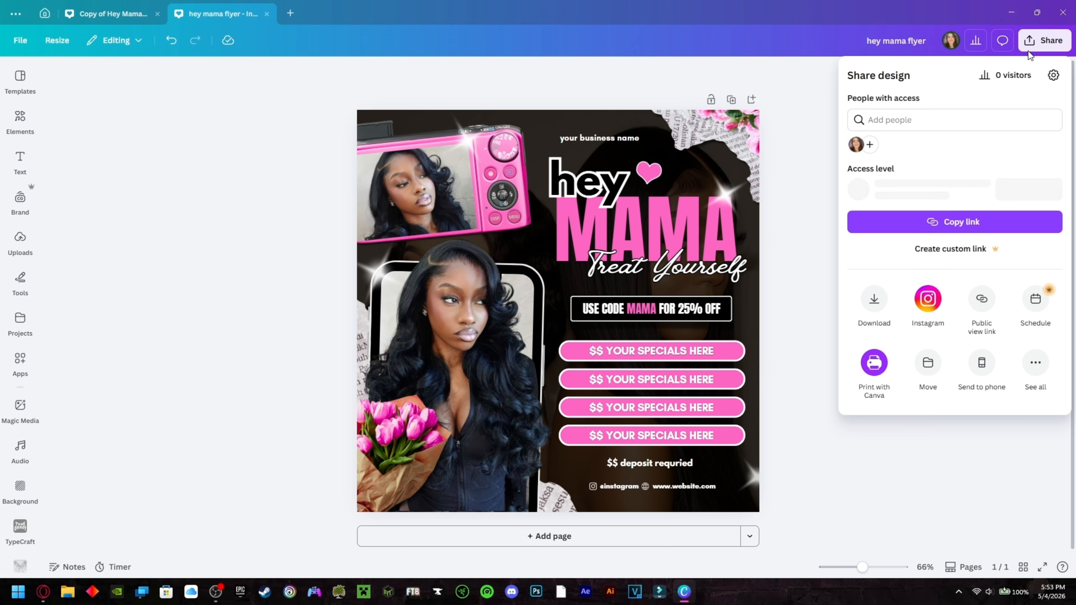
left_click(875, 303)
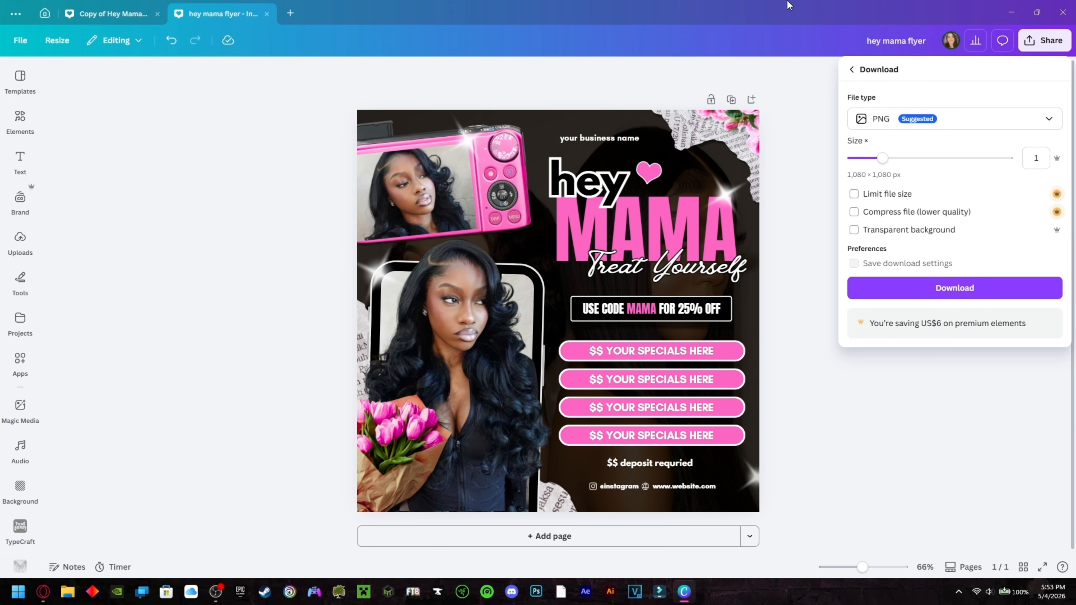
left_click_drag(883, 158, 1011, 158)
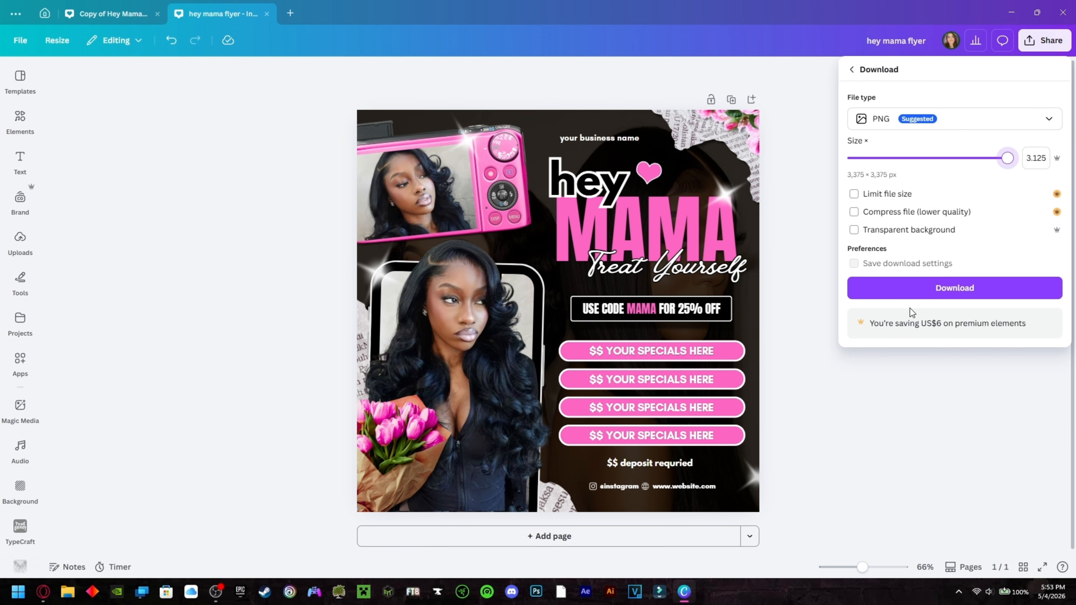
left_click(954, 295)
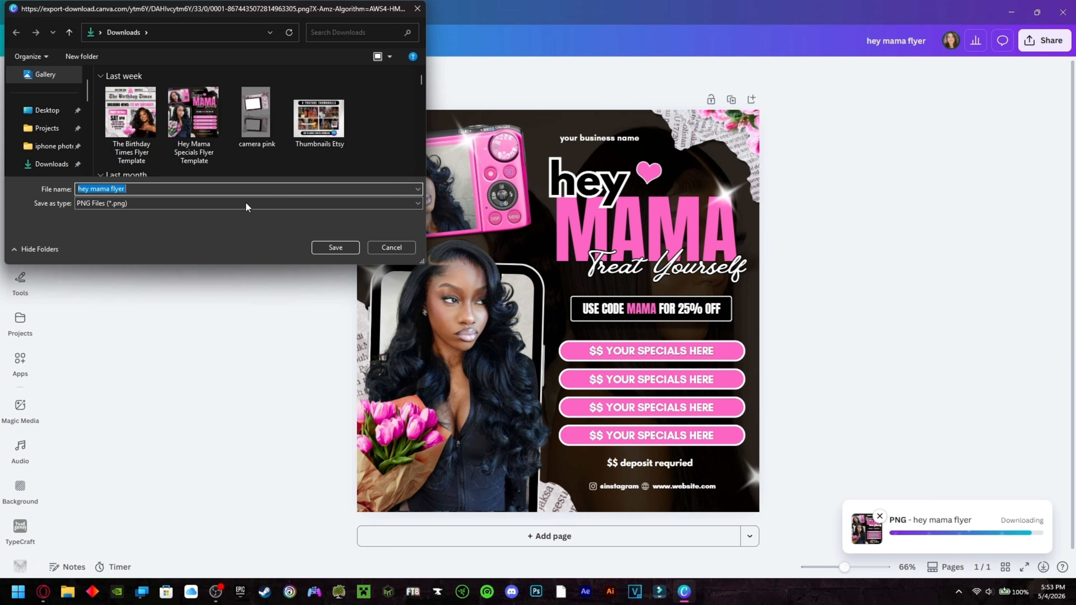
left_click(347, 249)
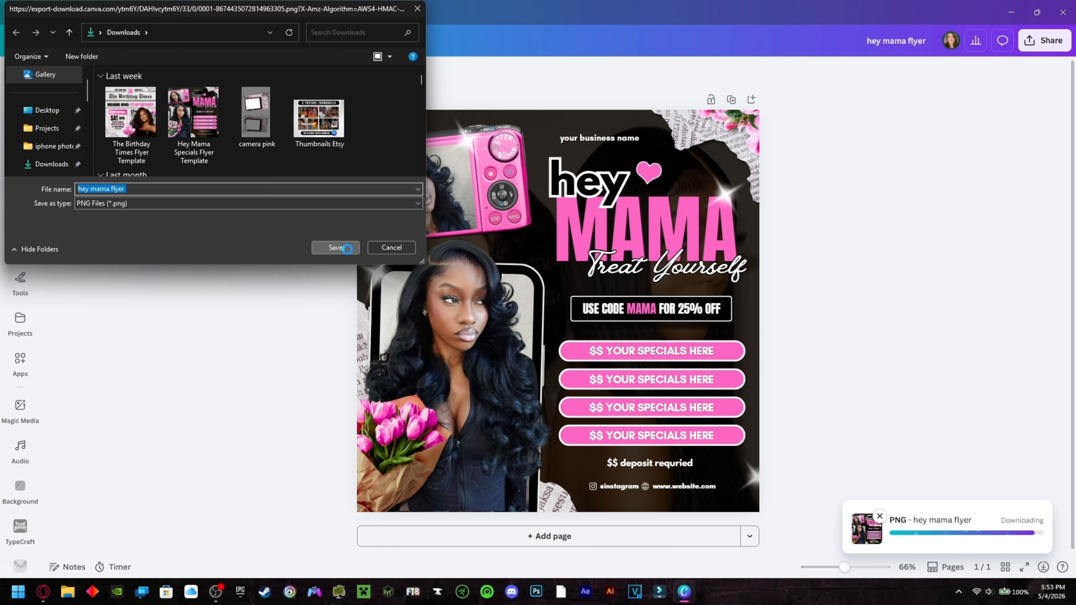